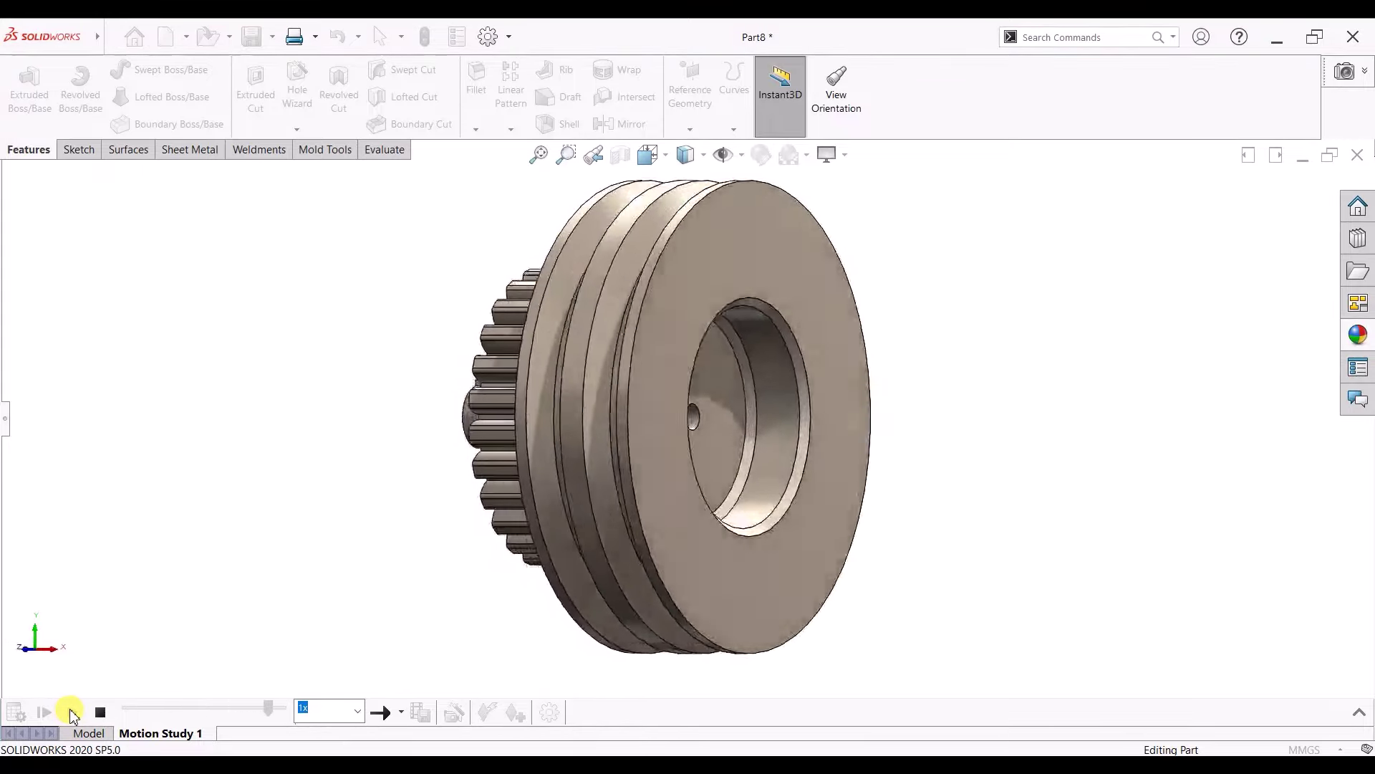
- Preview the finished gear pulley motion study at faster speed, then start a new part
key(Down)
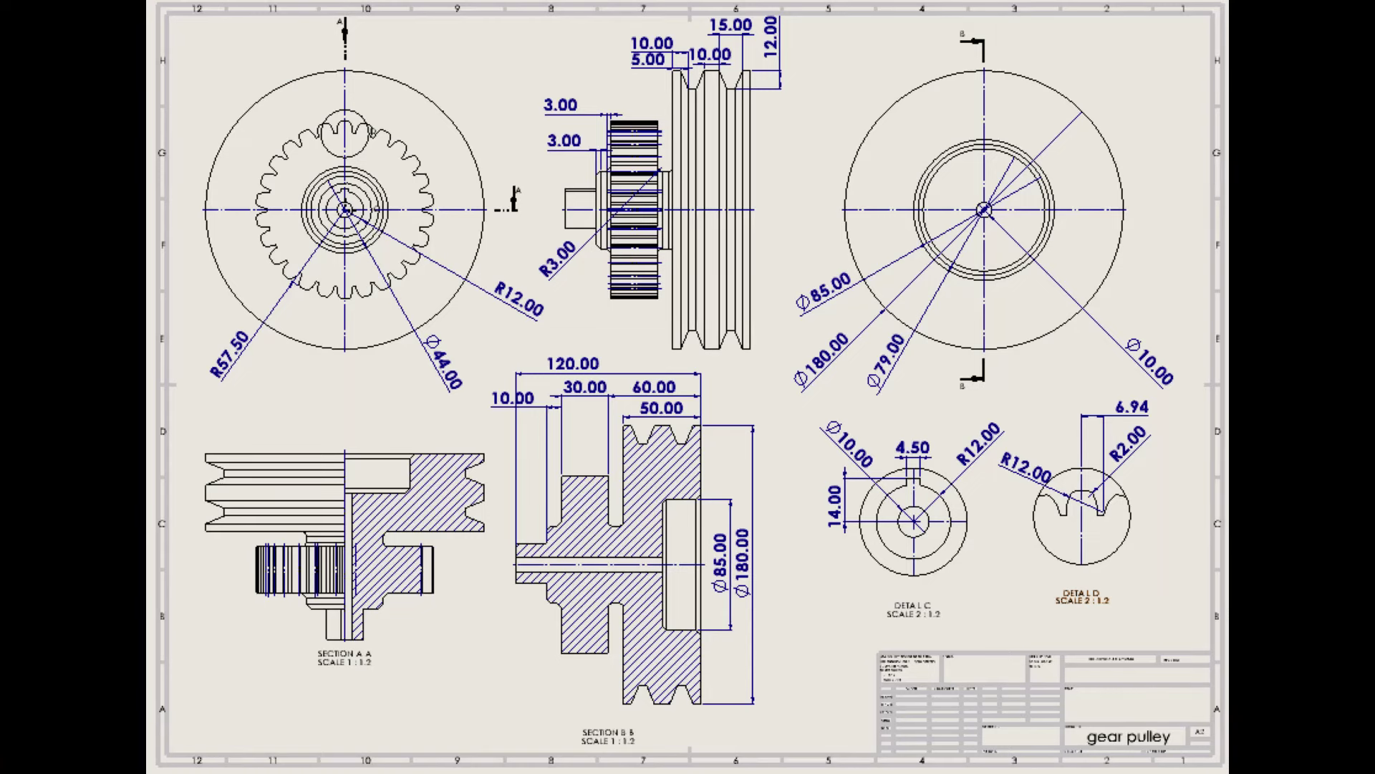
click(172, 39)
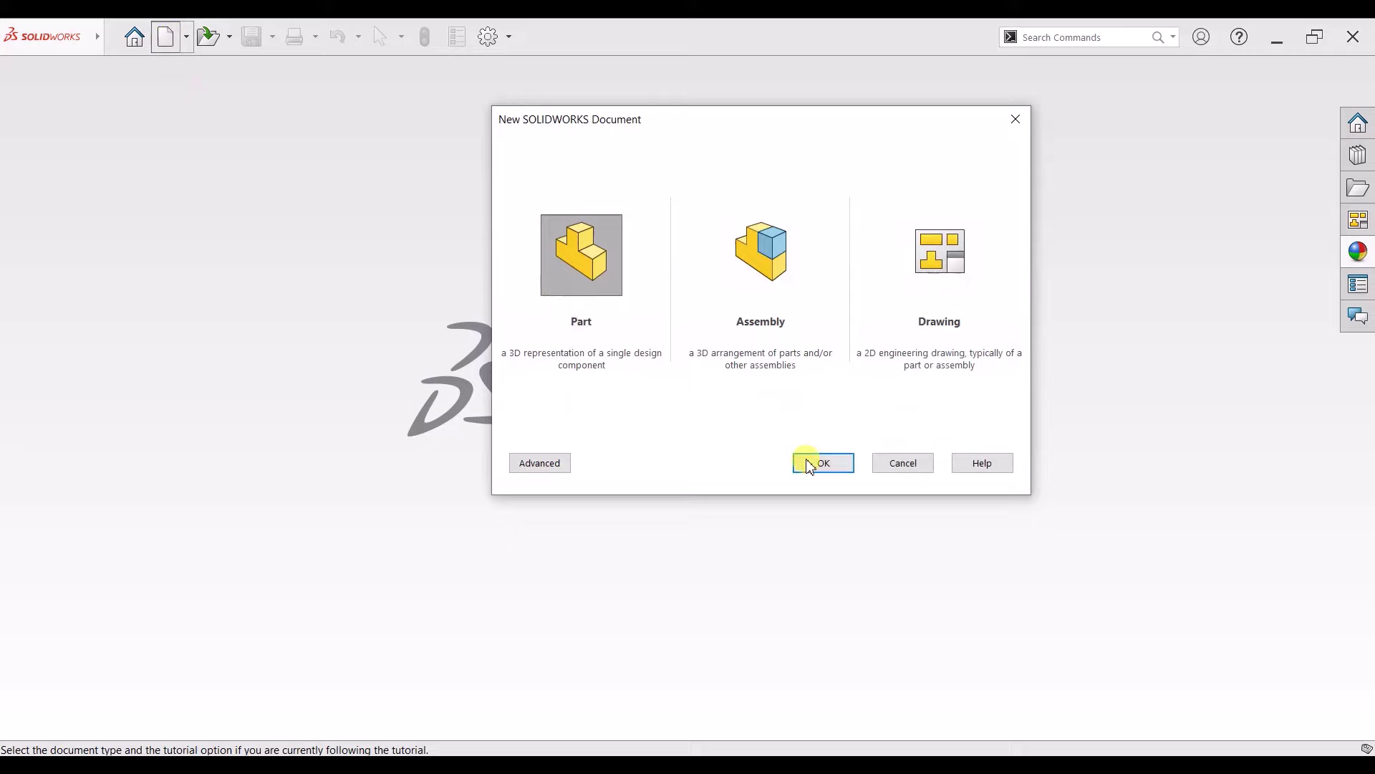
- Create a new part with the Plain White scene and open a sketch on the Front Plane
click(808, 460)
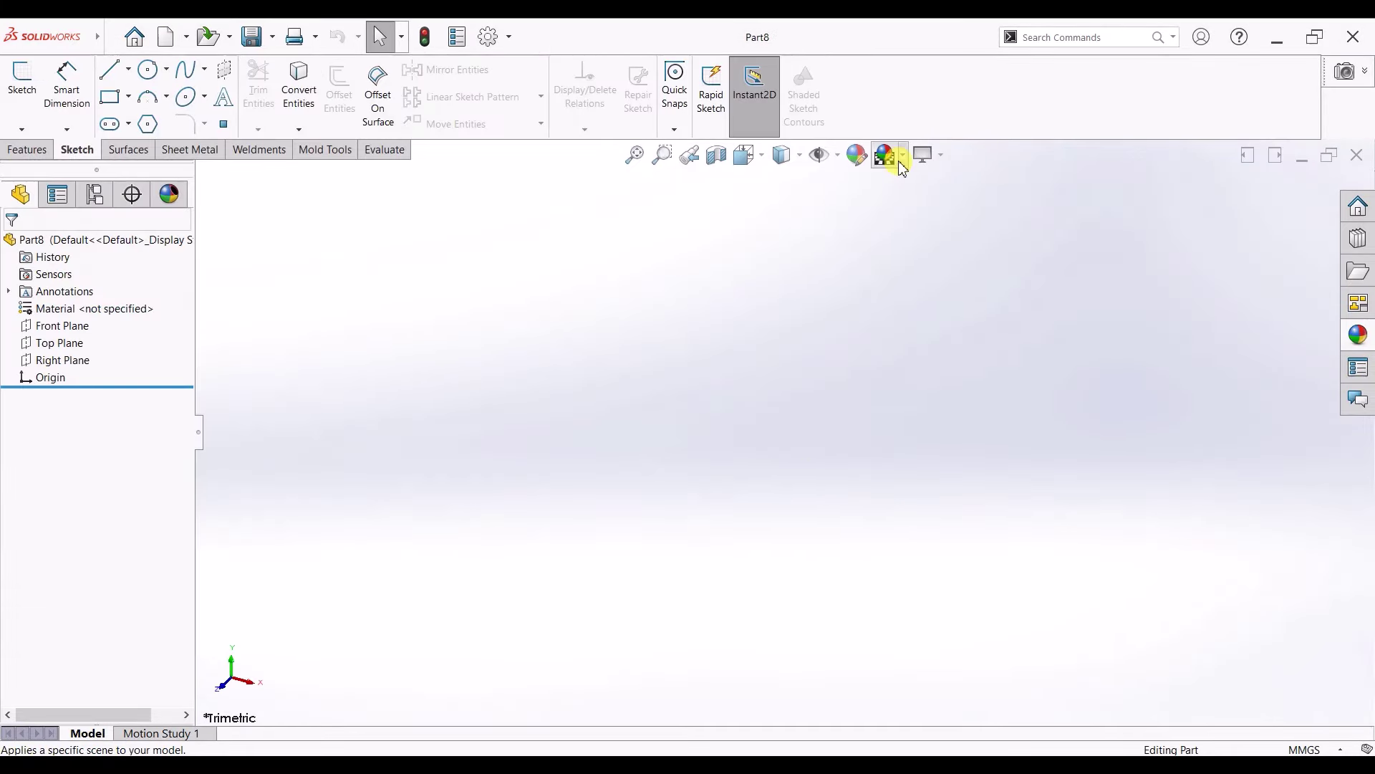
click(886, 155)
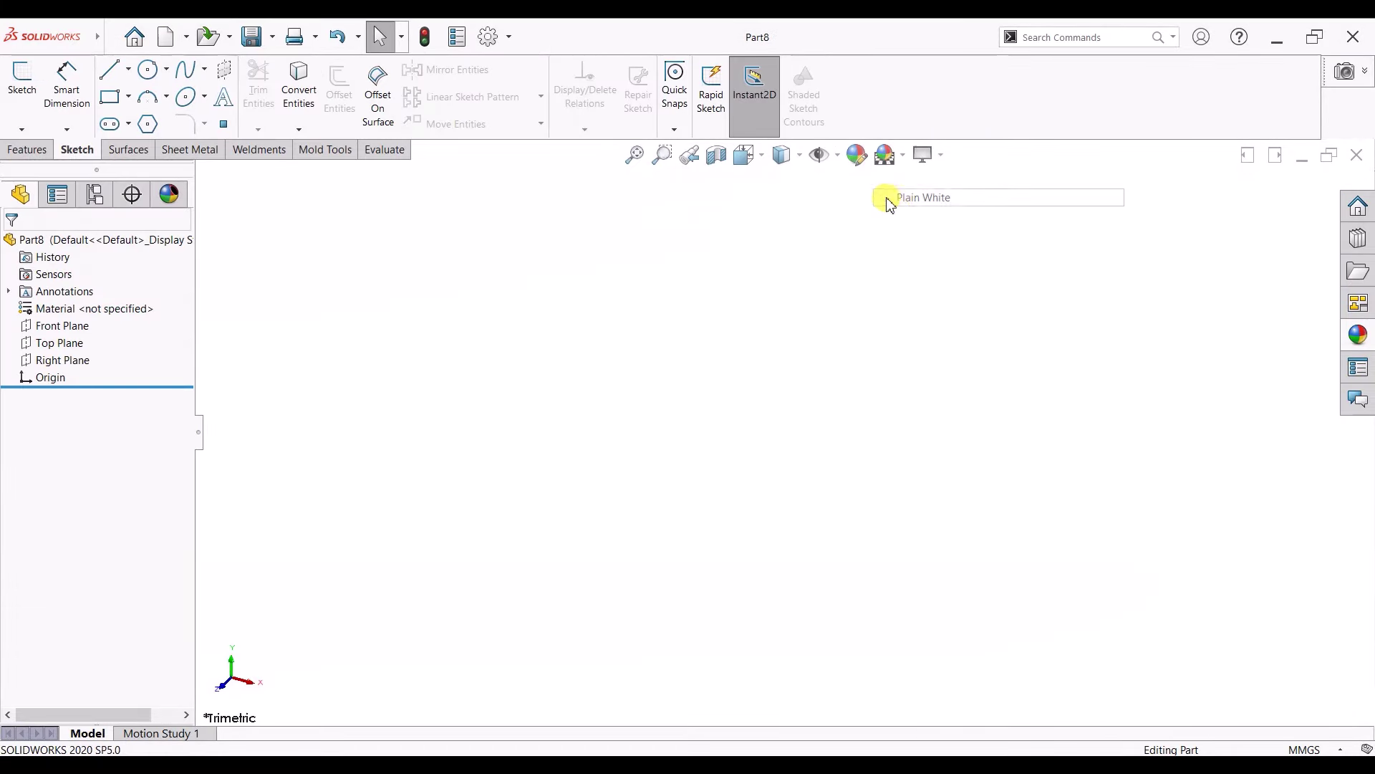
click(34, 105)
click(538, 359)
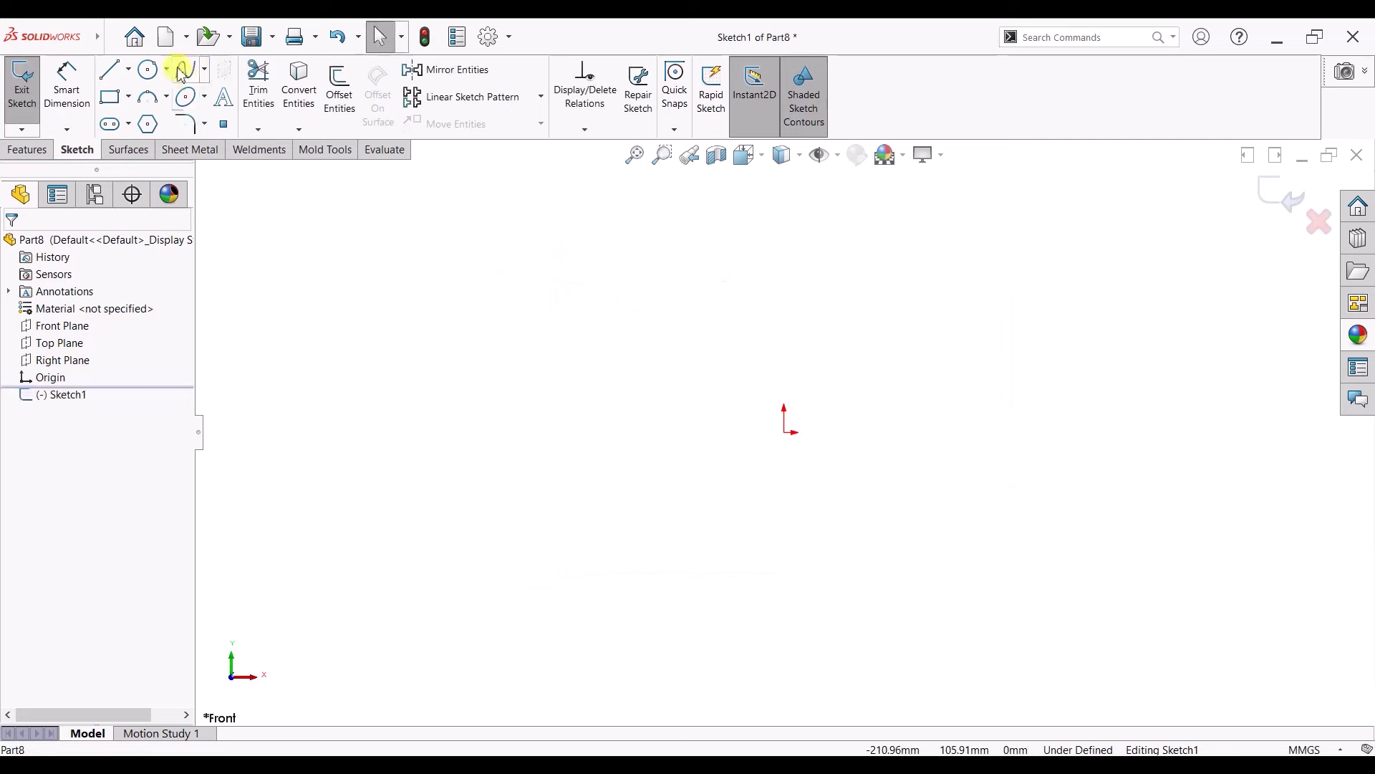
- Begin a construction centerline from the origin
click(130, 71)
click(137, 113)
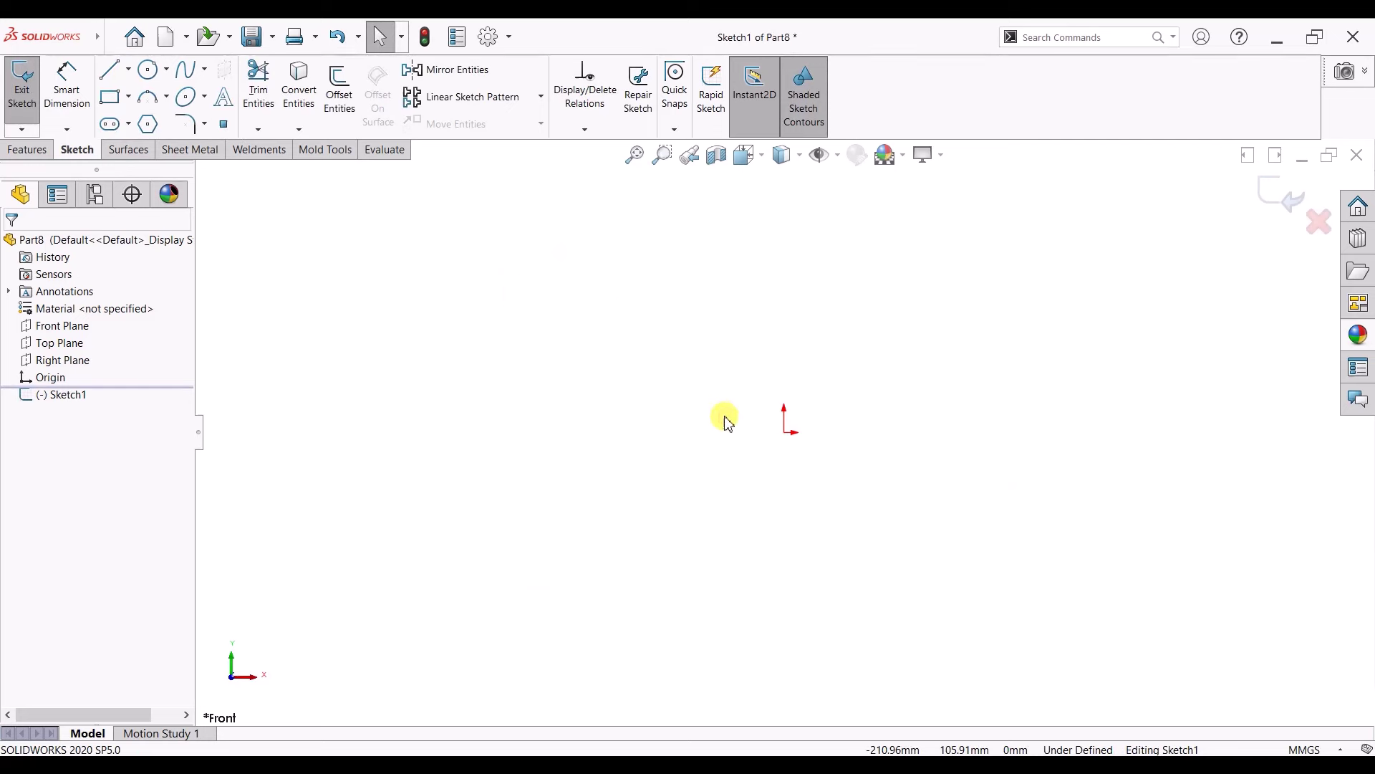
click(789, 432)
- Finish the horizontal centerline and fit the sketch in view
double_click(1144, 436)
key(Escape)
key(f)
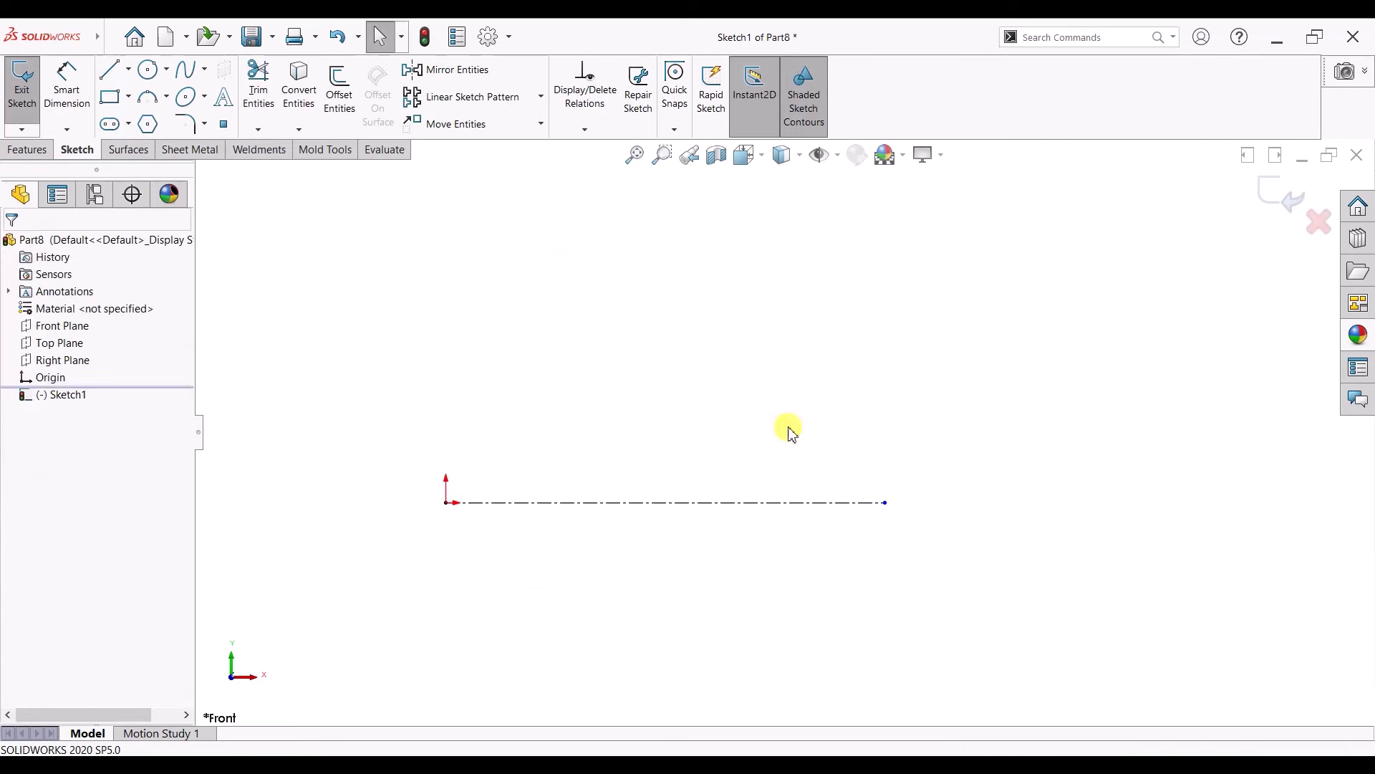
- Draw the stepped hub profile from the origin up to the top of the hub
click(109, 69)
click(447, 502)
click(446, 460)
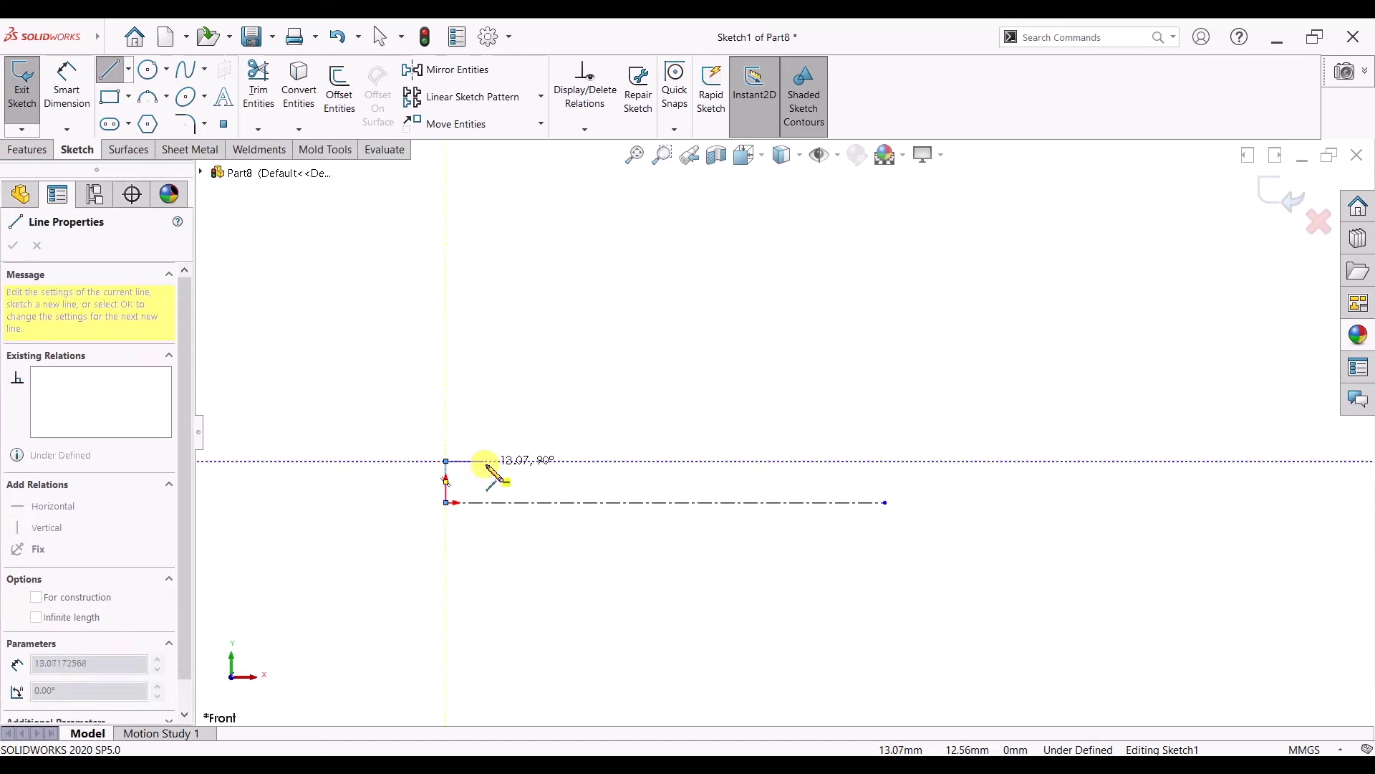
click(487, 409)
click(549, 409)
click(550, 356)
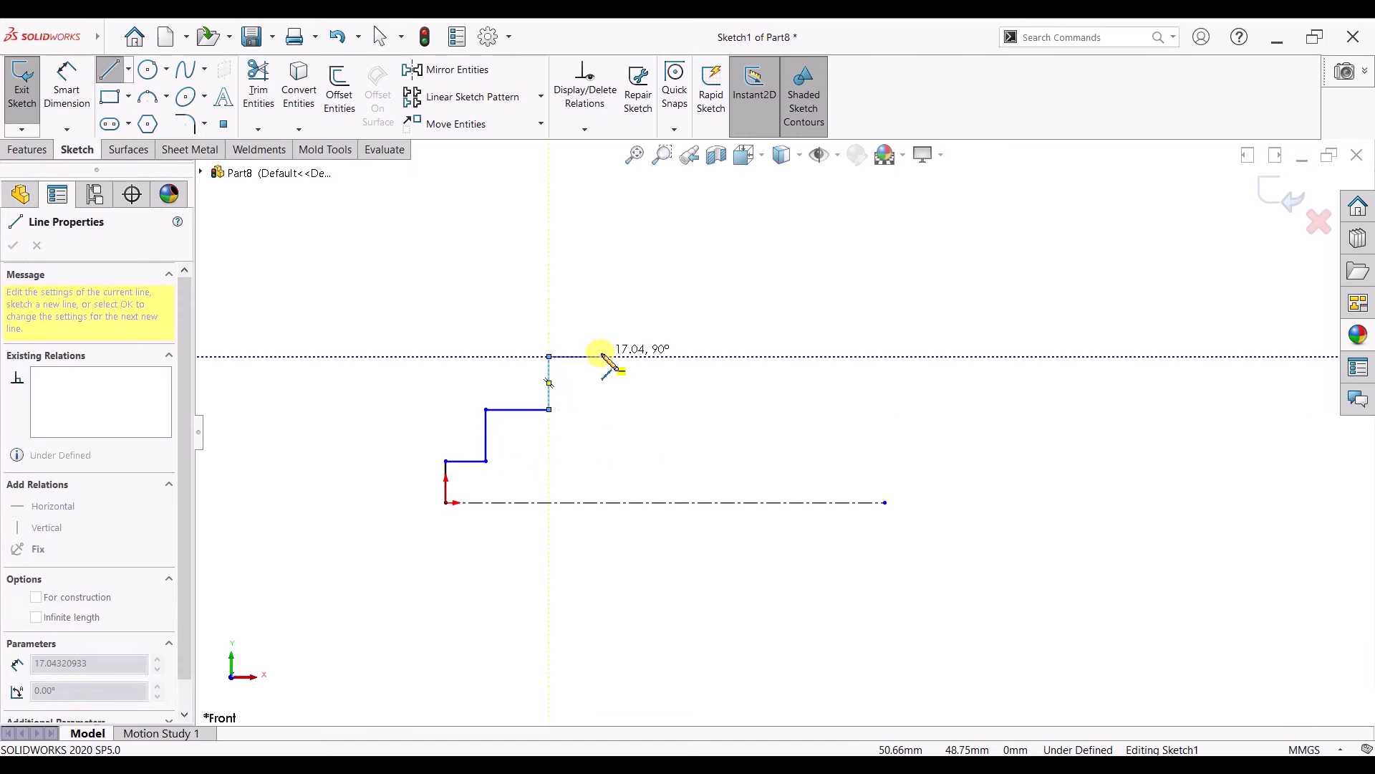
click(602, 356)
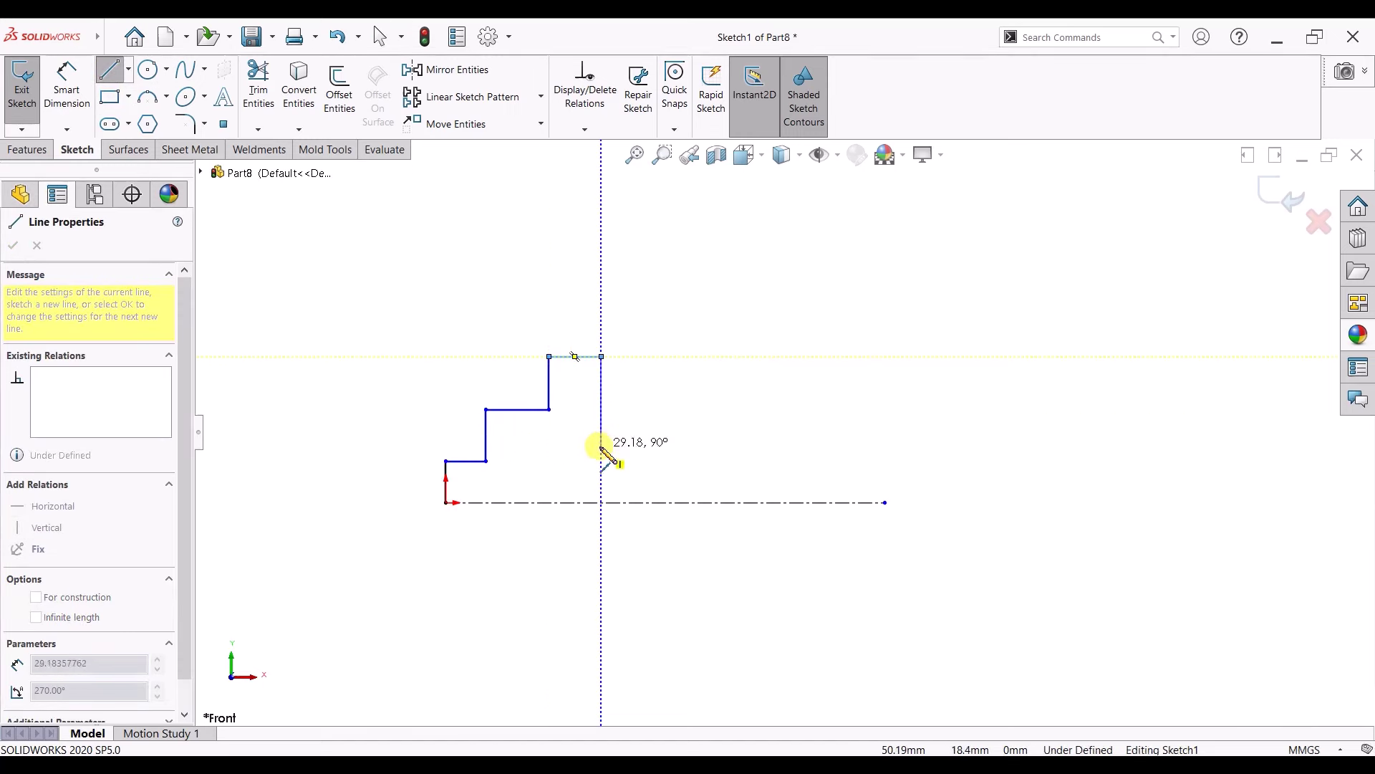
click(601, 409)
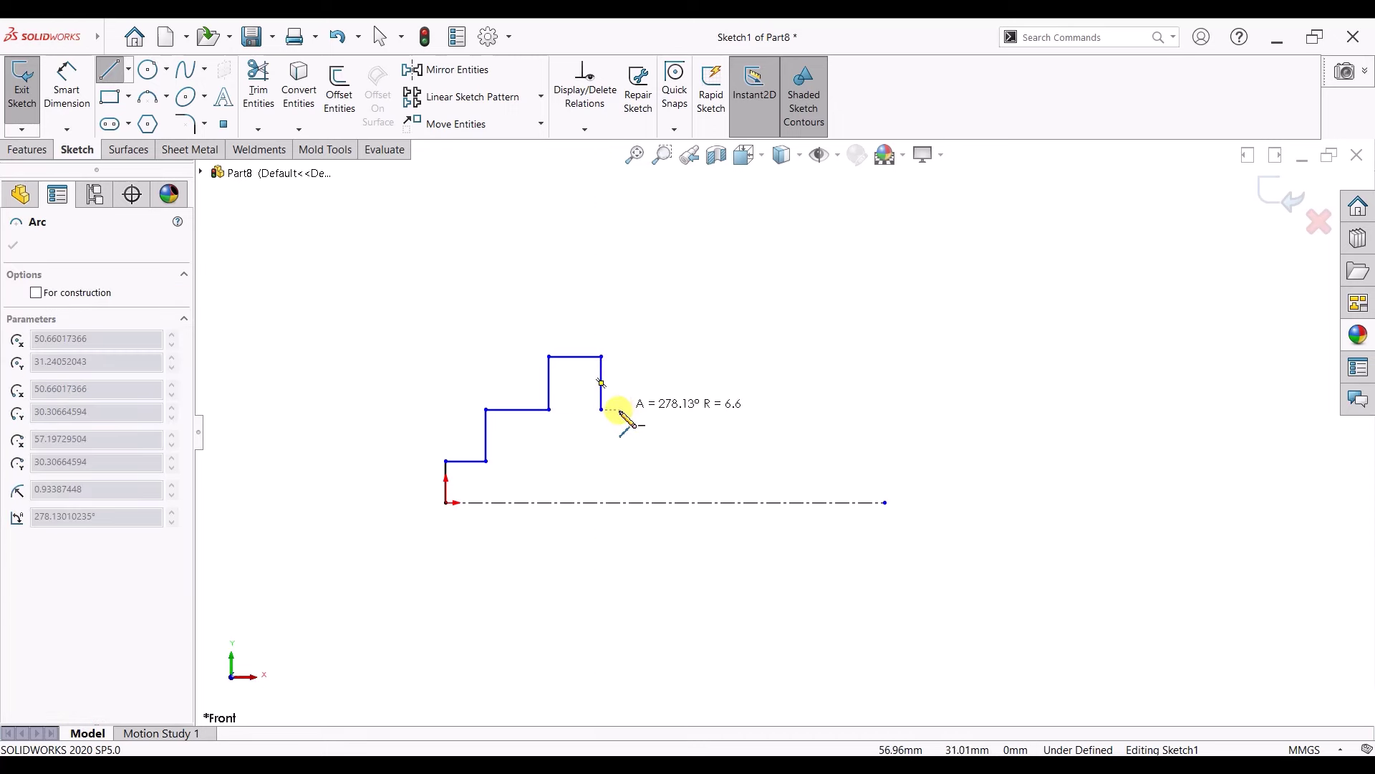
- Draw the hub notch, the tall rise to the rim and the first V-groove
key(Escape)
click(117, 72)
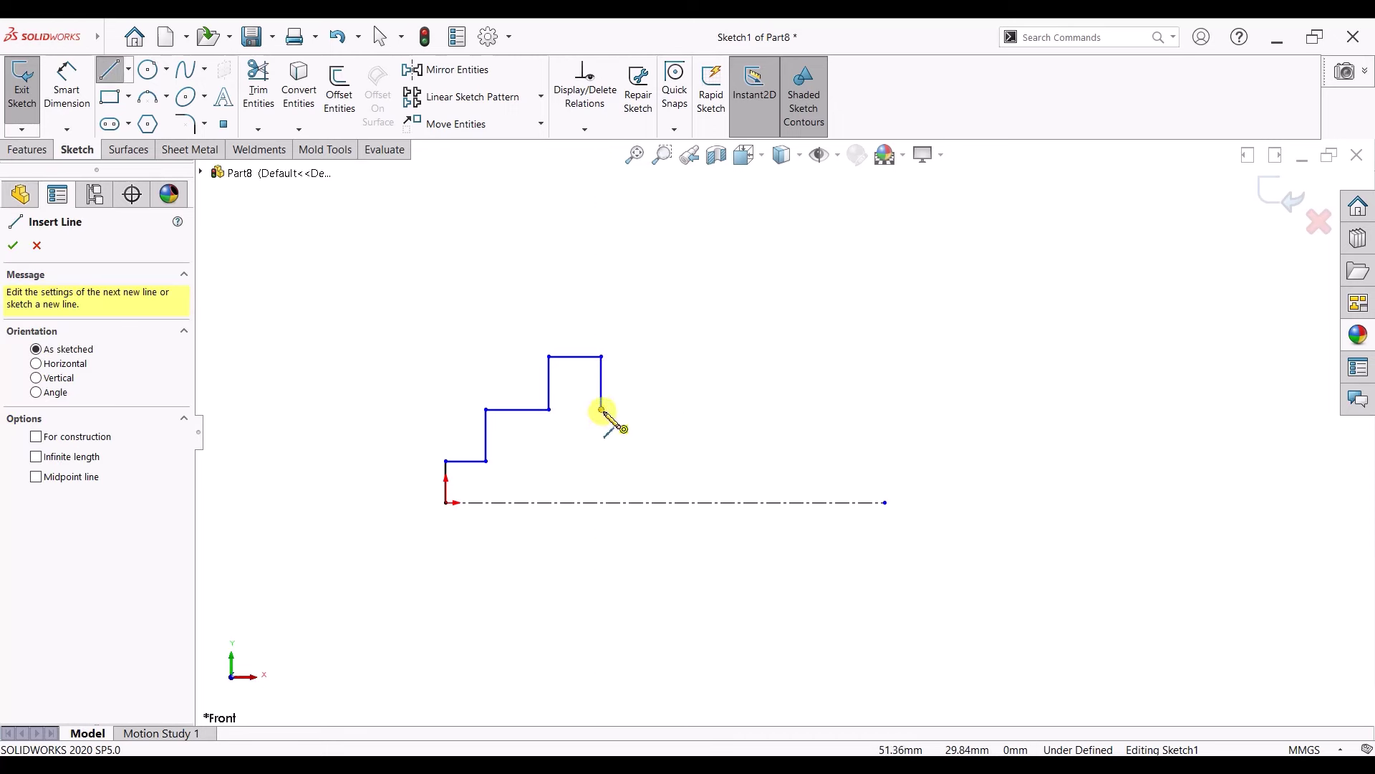
click(601, 409)
click(628, 233)
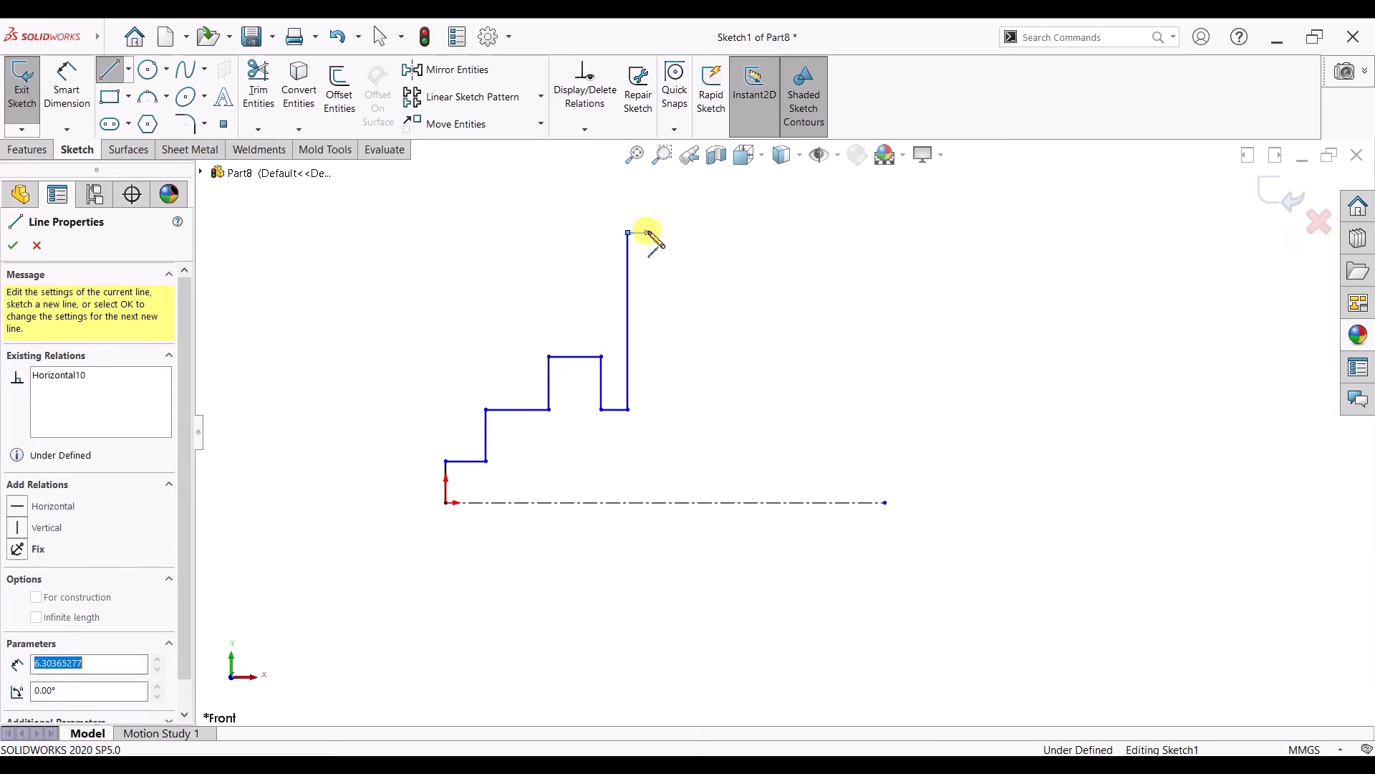
click(666, 268)
click(706, 233)
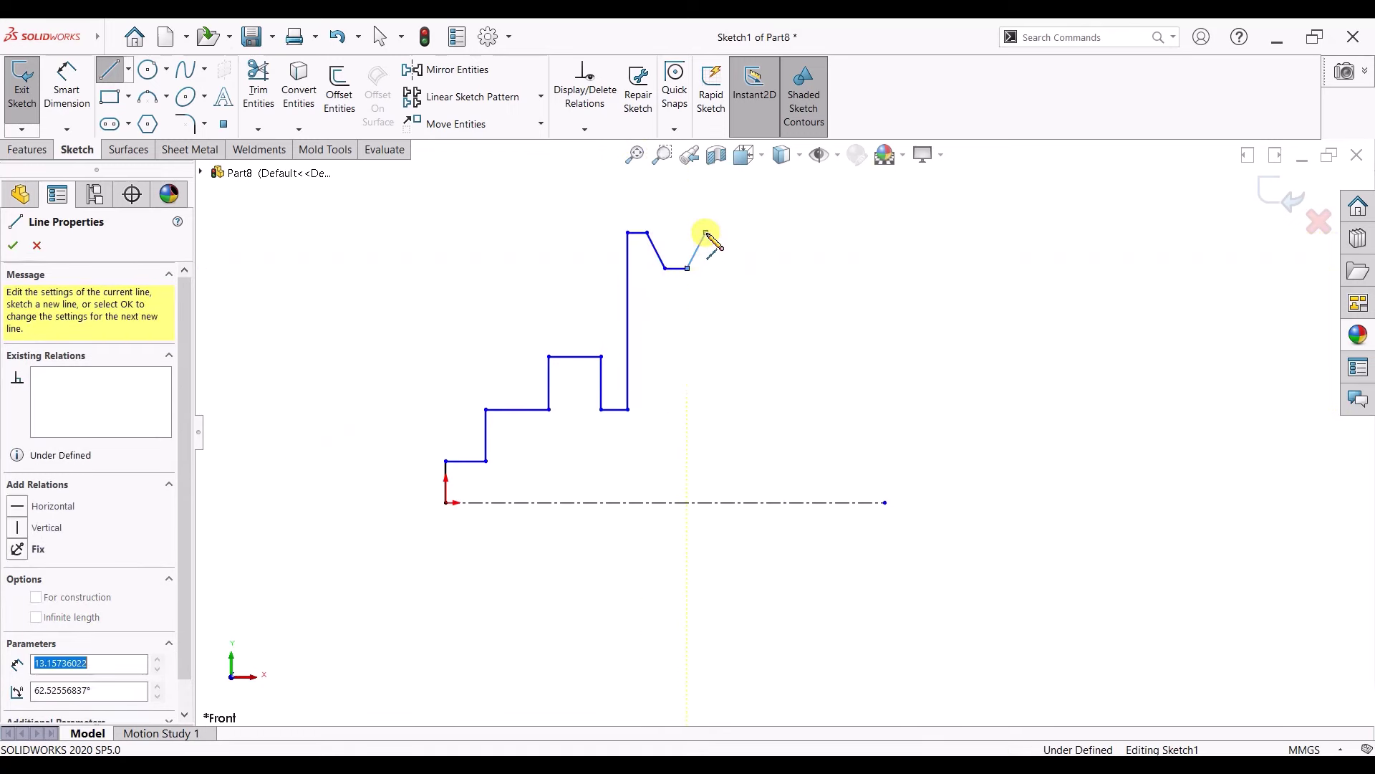
- Draw the second V-groove and the right rim flat, closing the profile to the centerline
click(743, 233)
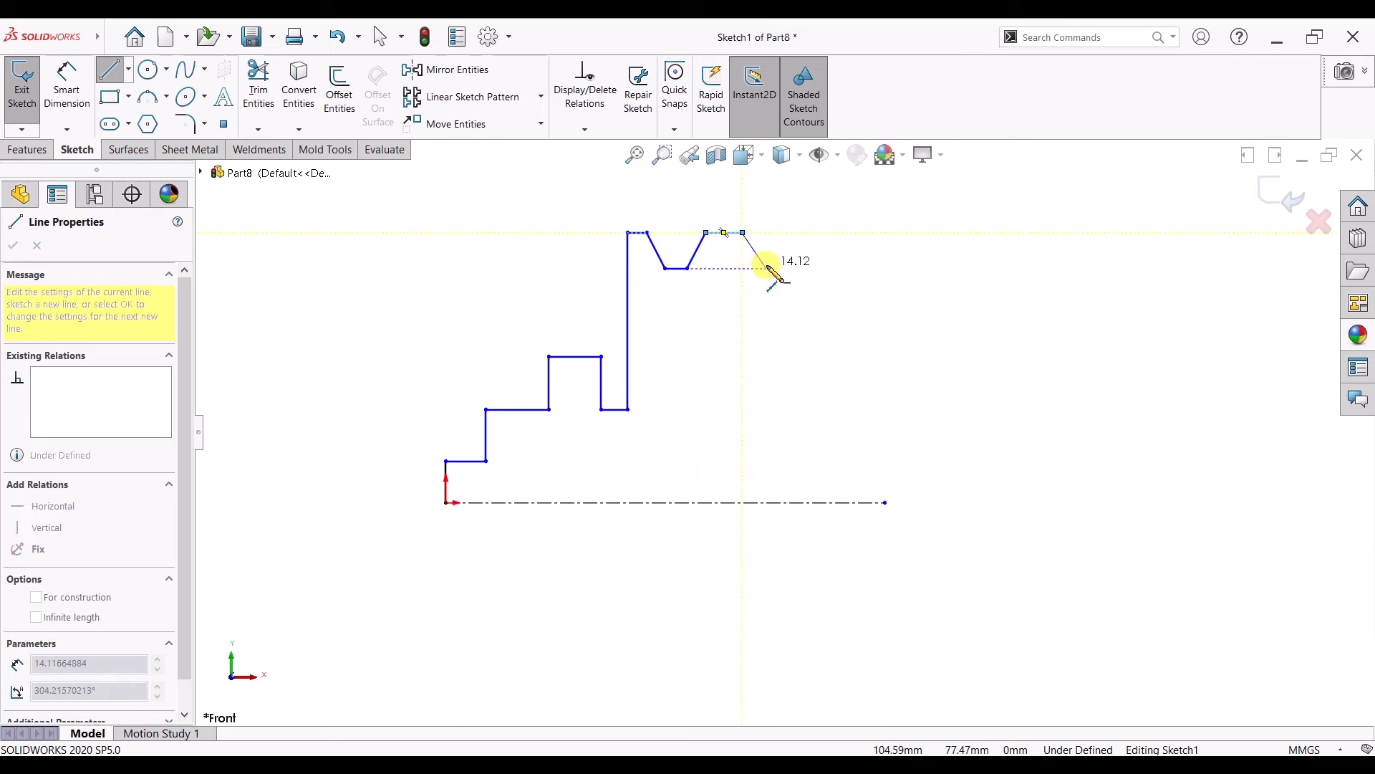
click(761, 268)
click(790, 268)
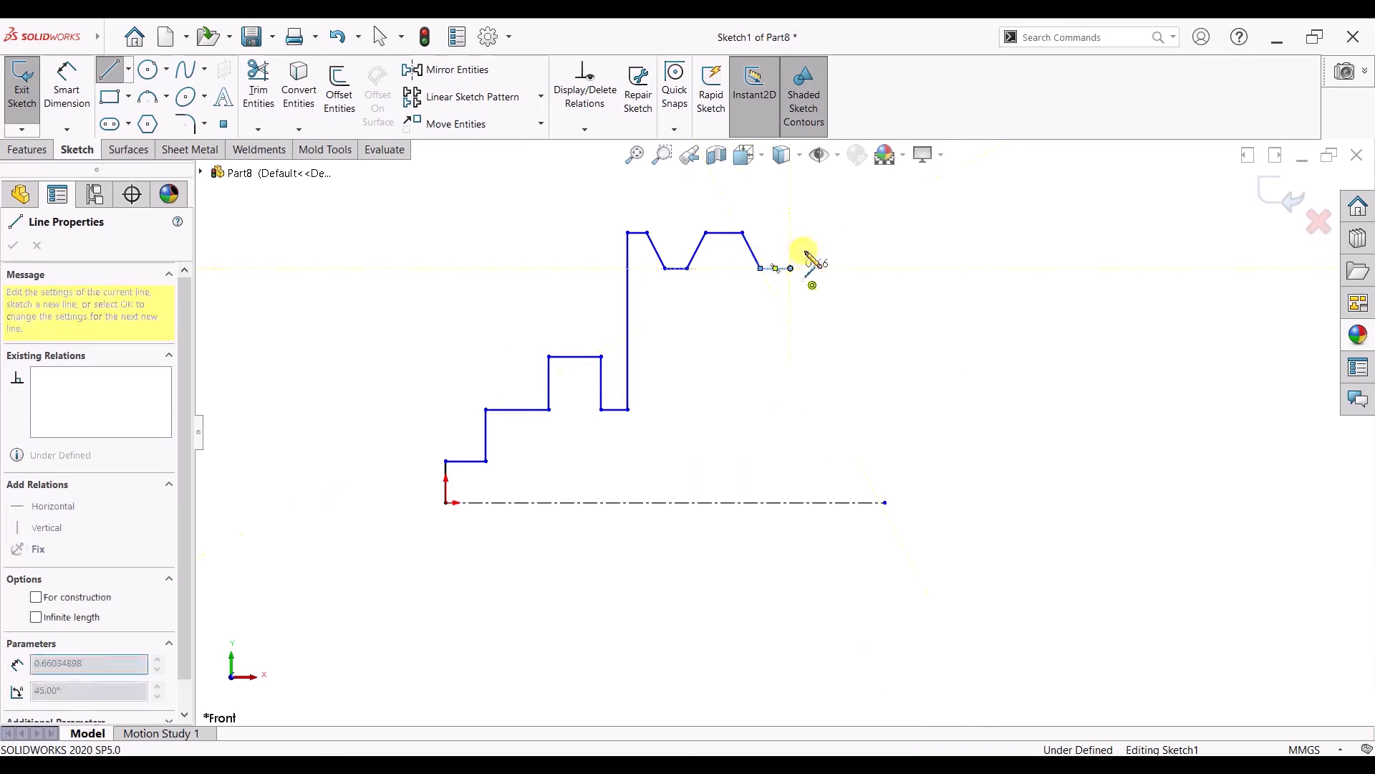
click(809, 233)
click(841, 232)
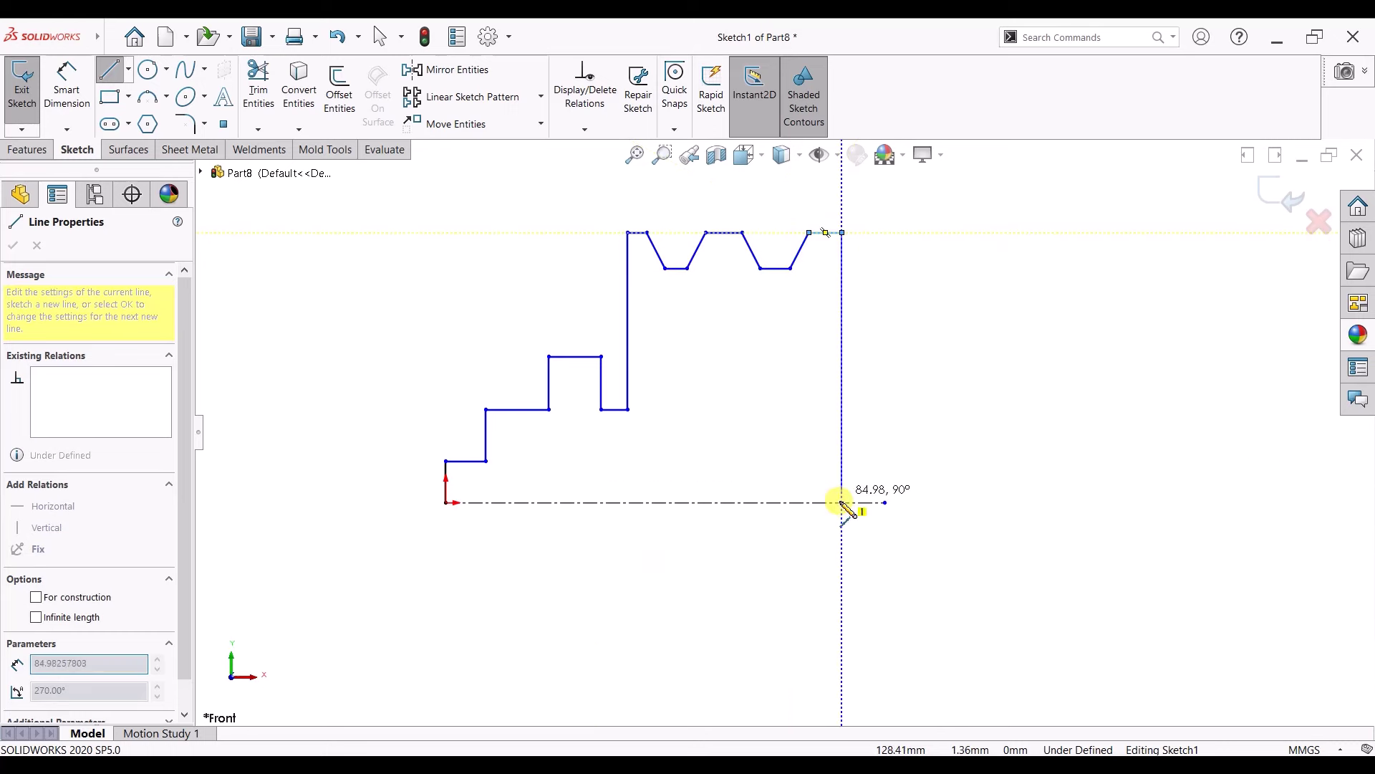
click(842, 502)
- End the line tool and apply a relation to the selected top rim flats
right_click(875, 344)
click(915, 354)
scroll(688, 286, down, 3)
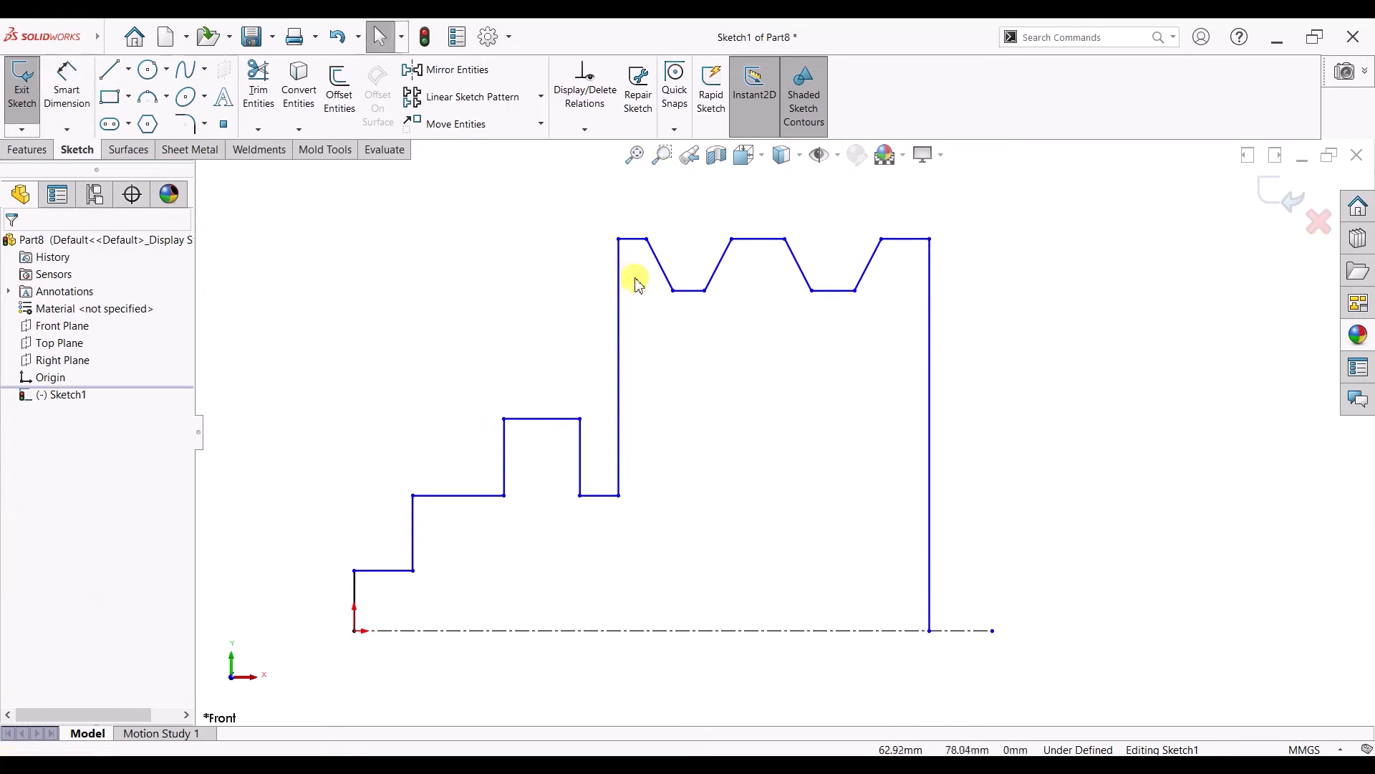
ctrl+click(751, 239)
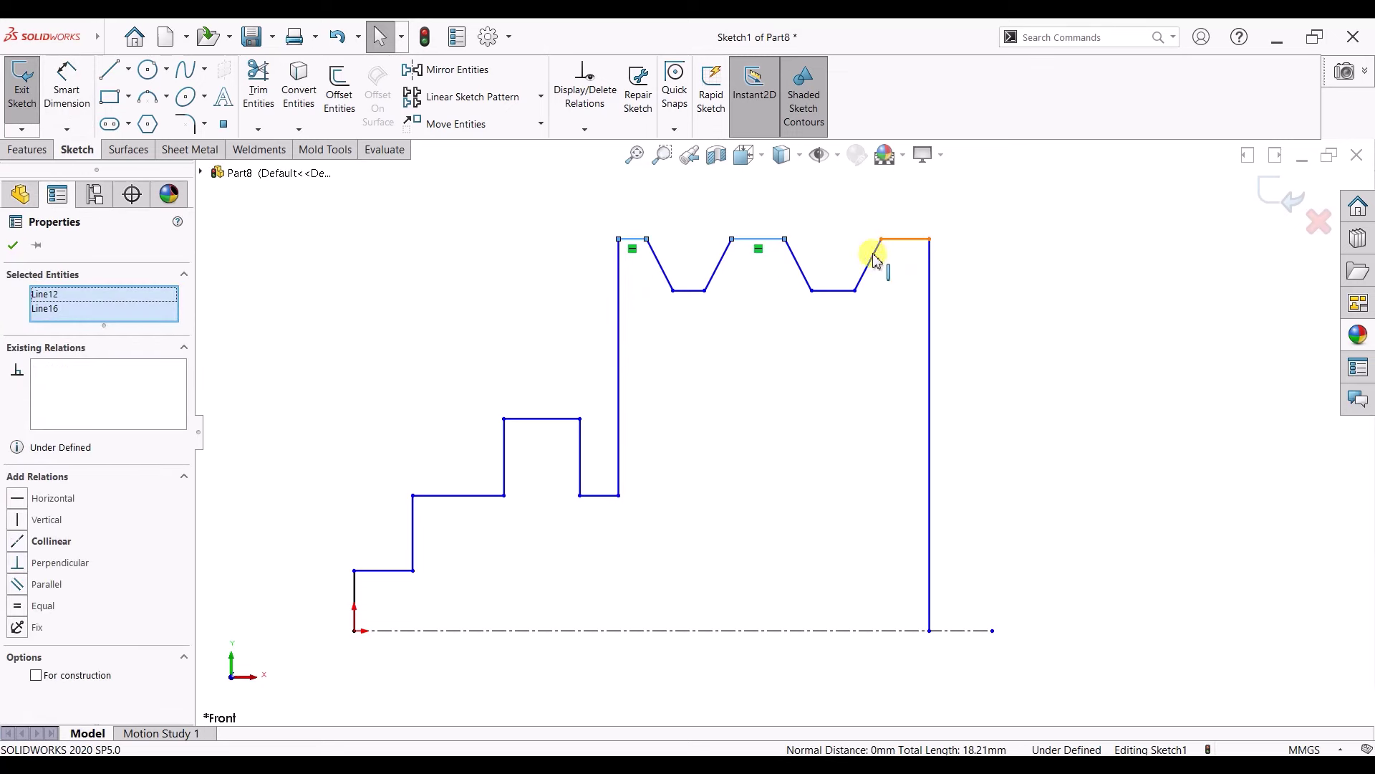
ctrl+click(874, 256)
click(12, 246)
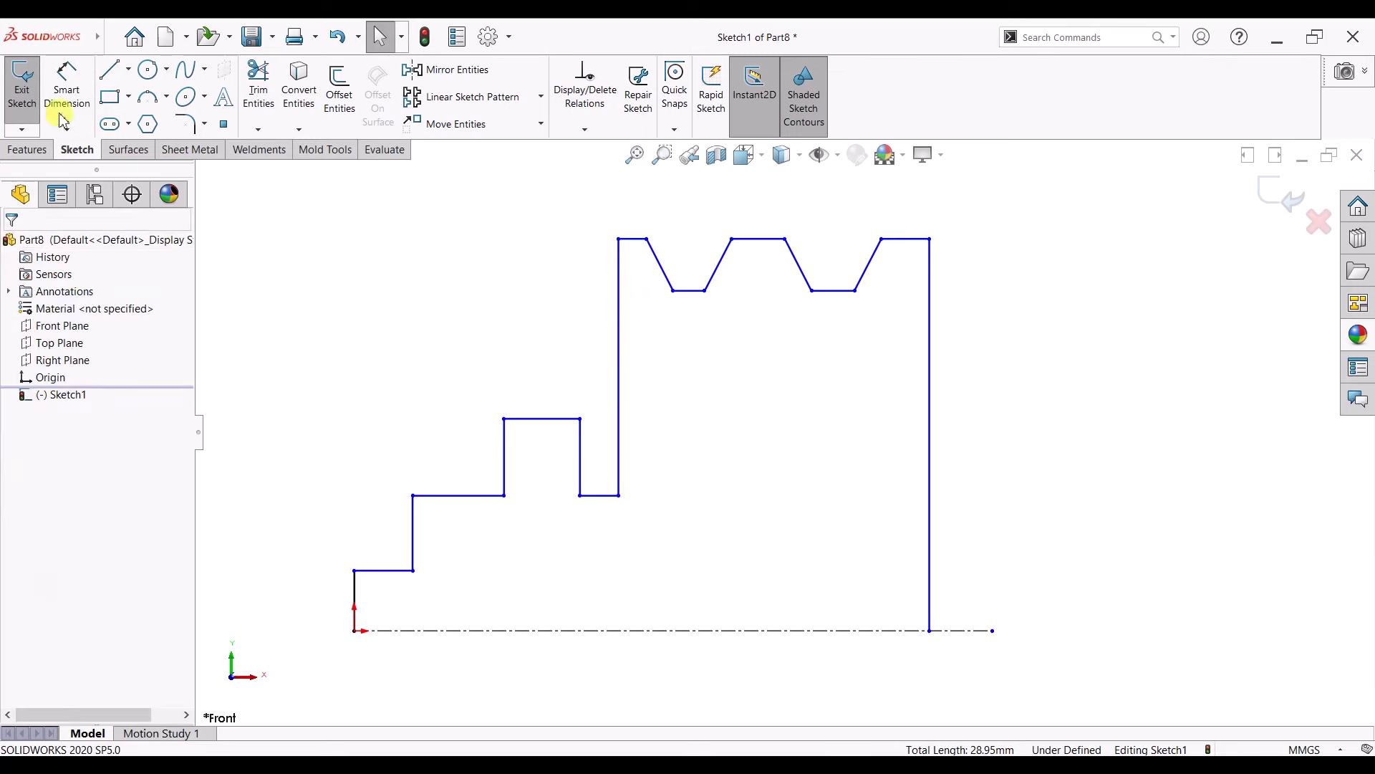
click(67, 82)
- Dimension the rim height at 85 mm from the centerline
scroll(860, 298, up, 2)
click(843, 339)
click(870, 528)
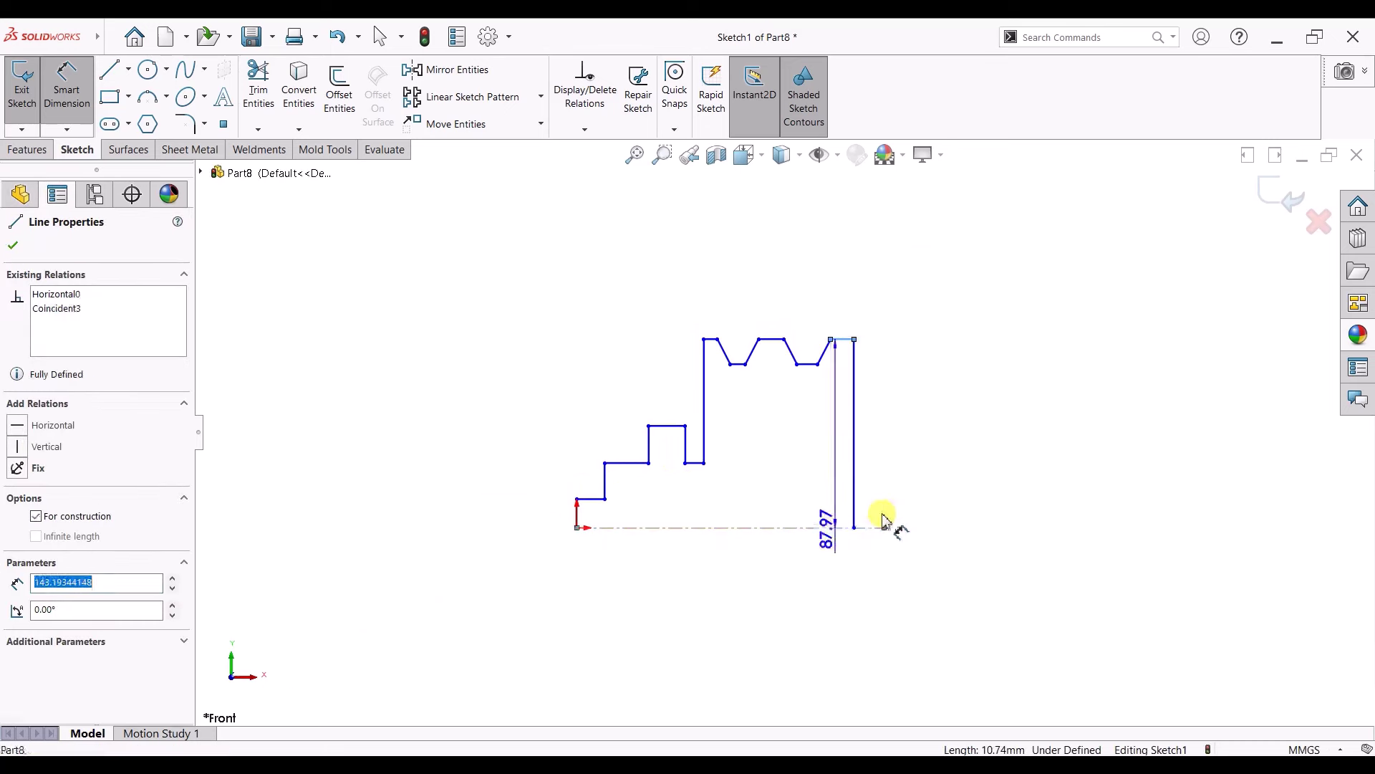
click(967, 476)
text(85)
key(Return)
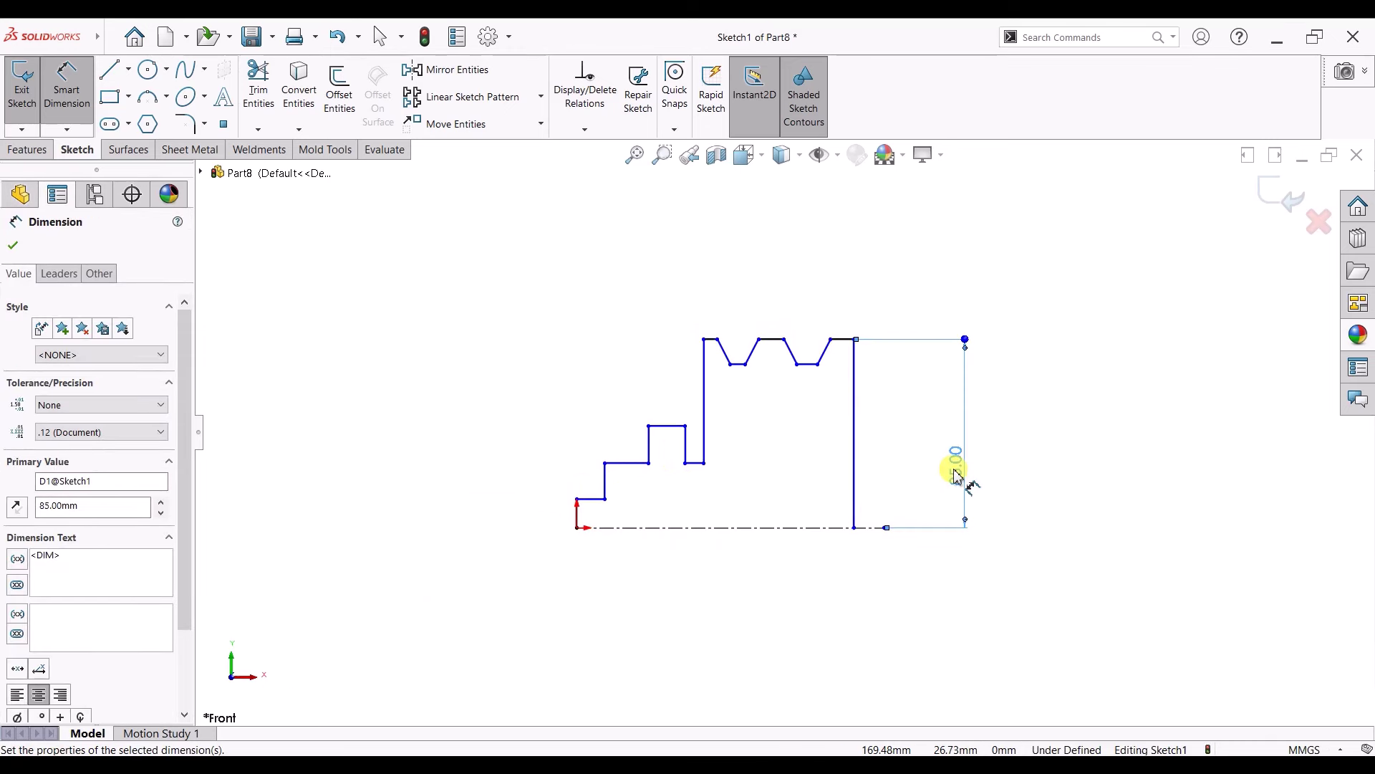
key(Escape)
- Dimension the top-left and top-right rim flats at 5 mm each
click(715, 327)
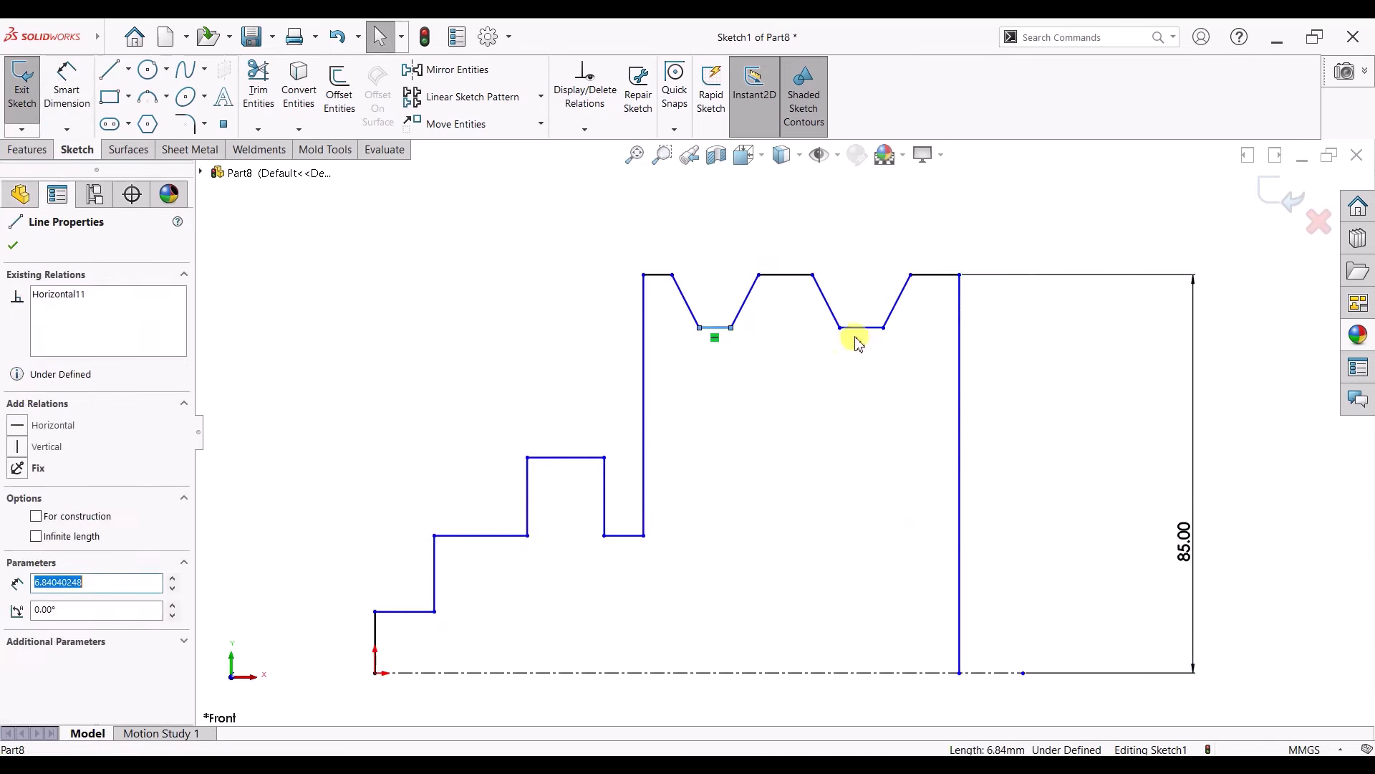
ctrl+click(862, 327)
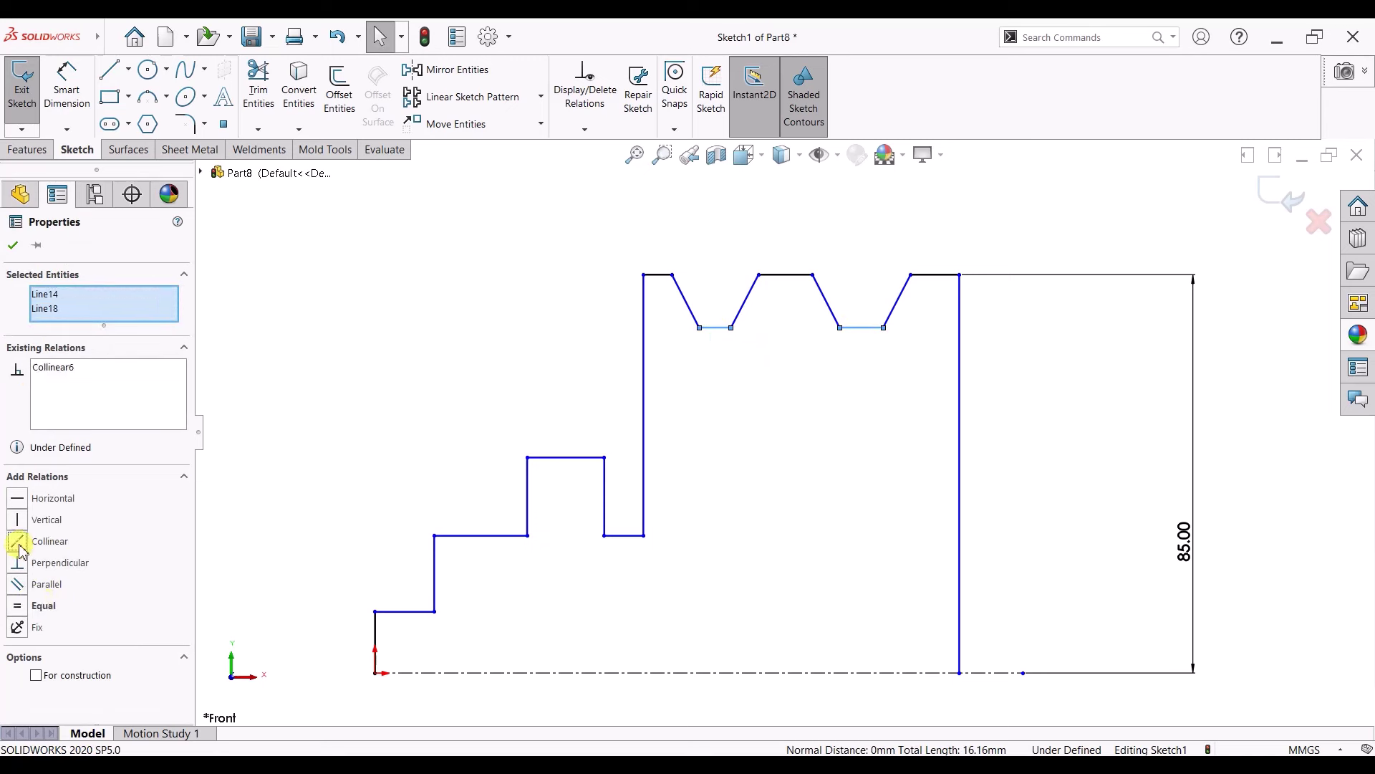
click(606, 292)
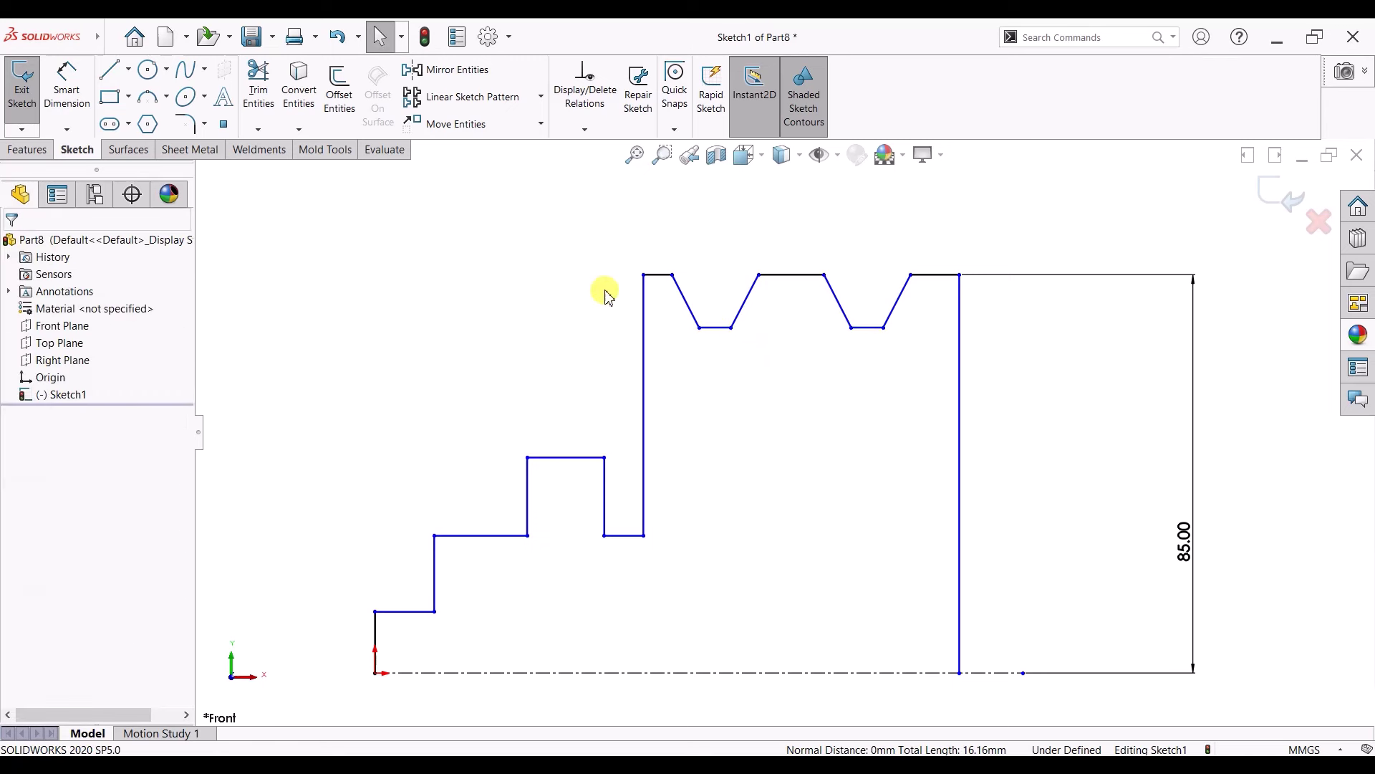
key(d)
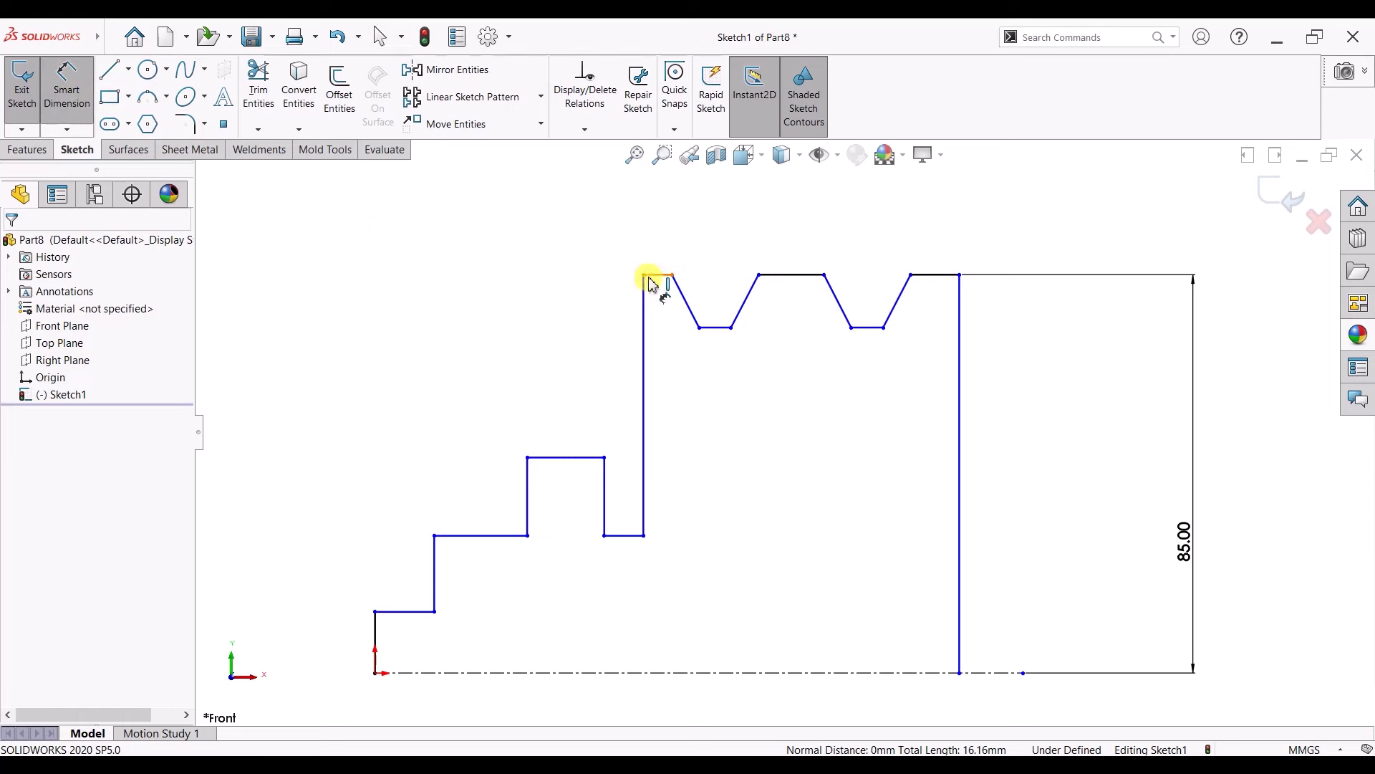
click(677, 277)
click(663, 250)
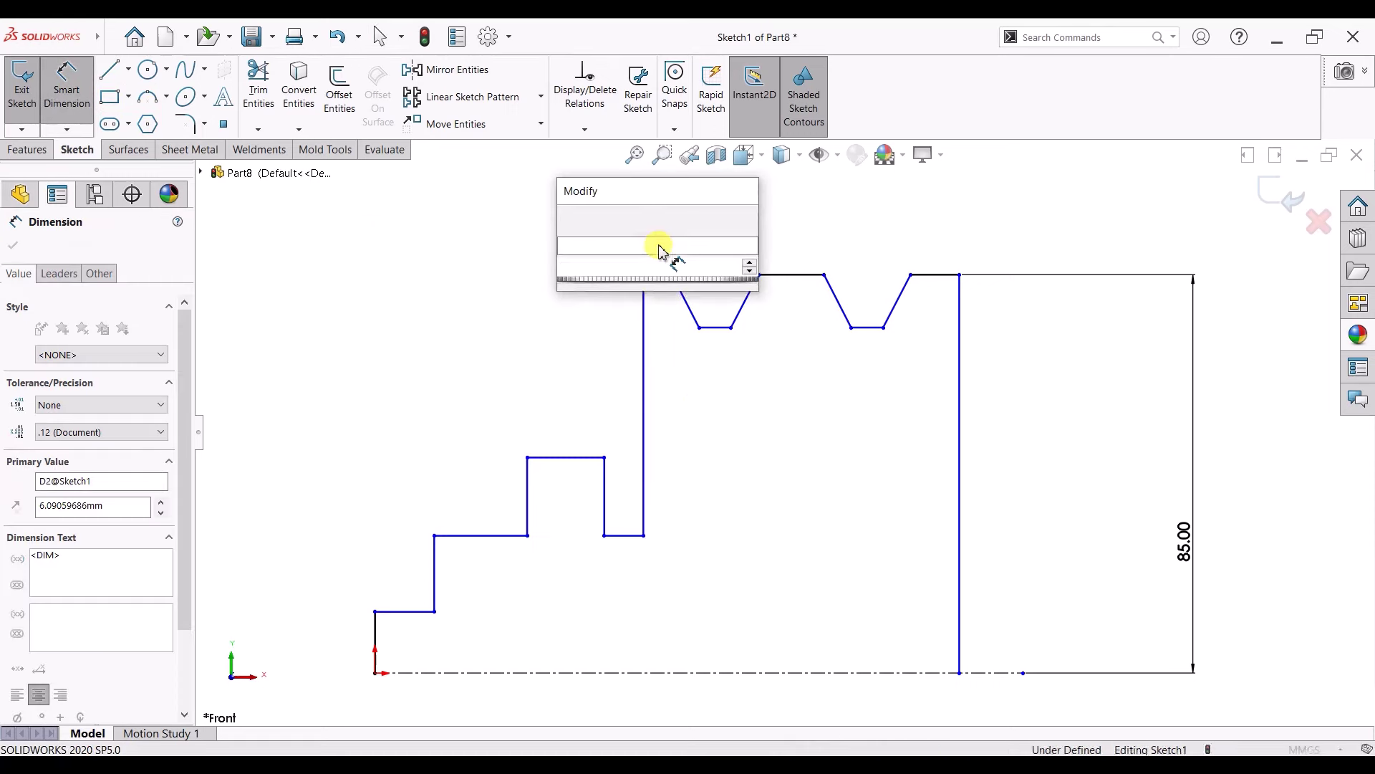
key(Return)
click(960, 274)
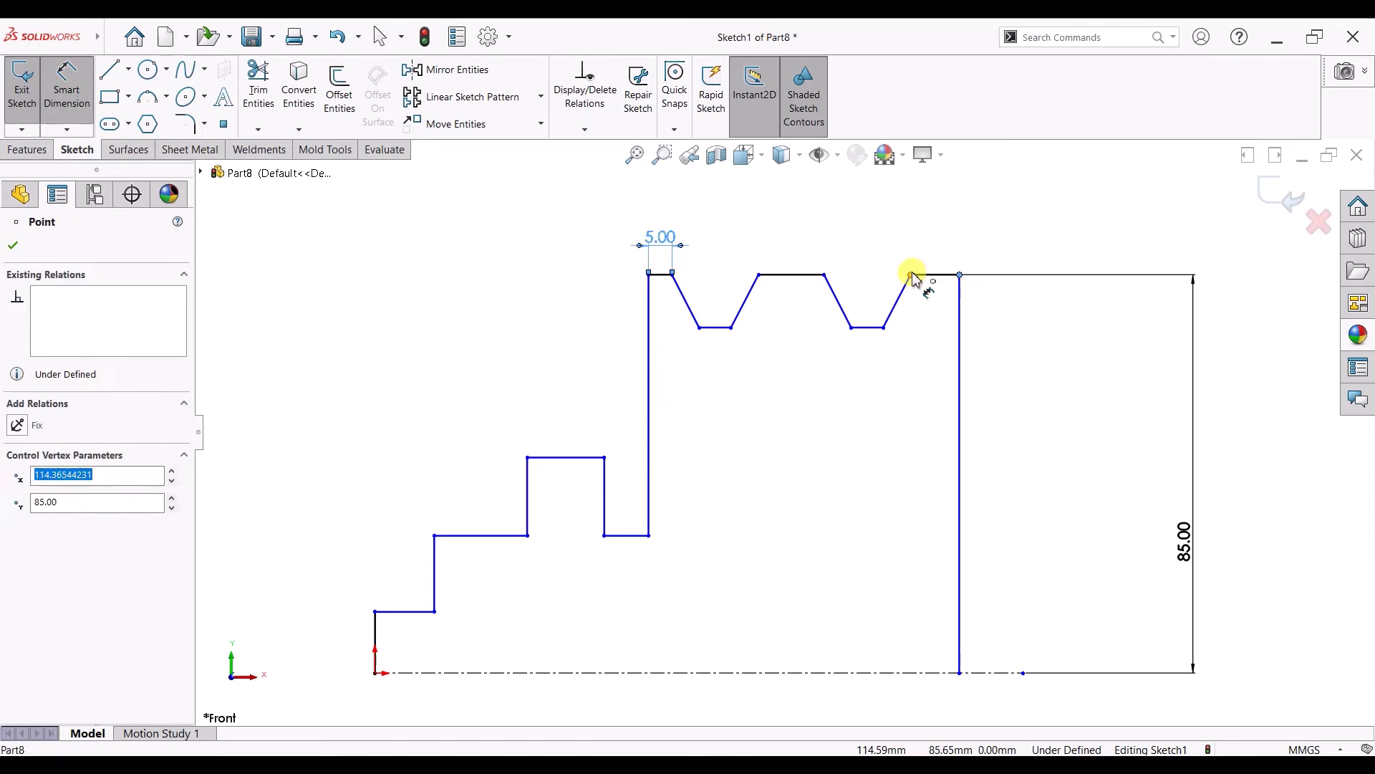
click(912, 275)
click(929, 252)
text(5.00mm)
key(Return)
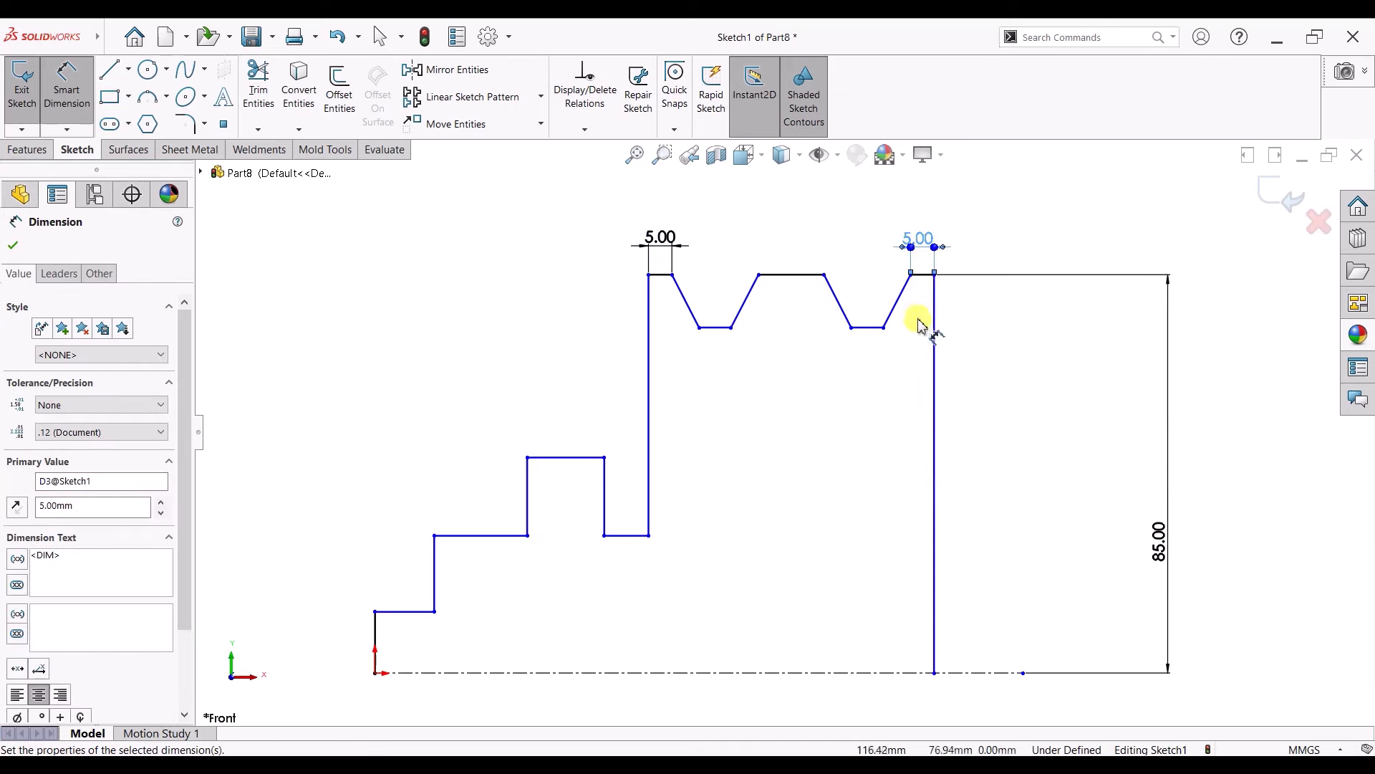
- Dimension the right groove offsets at 10 mm and 15 mm
click(935, 321)
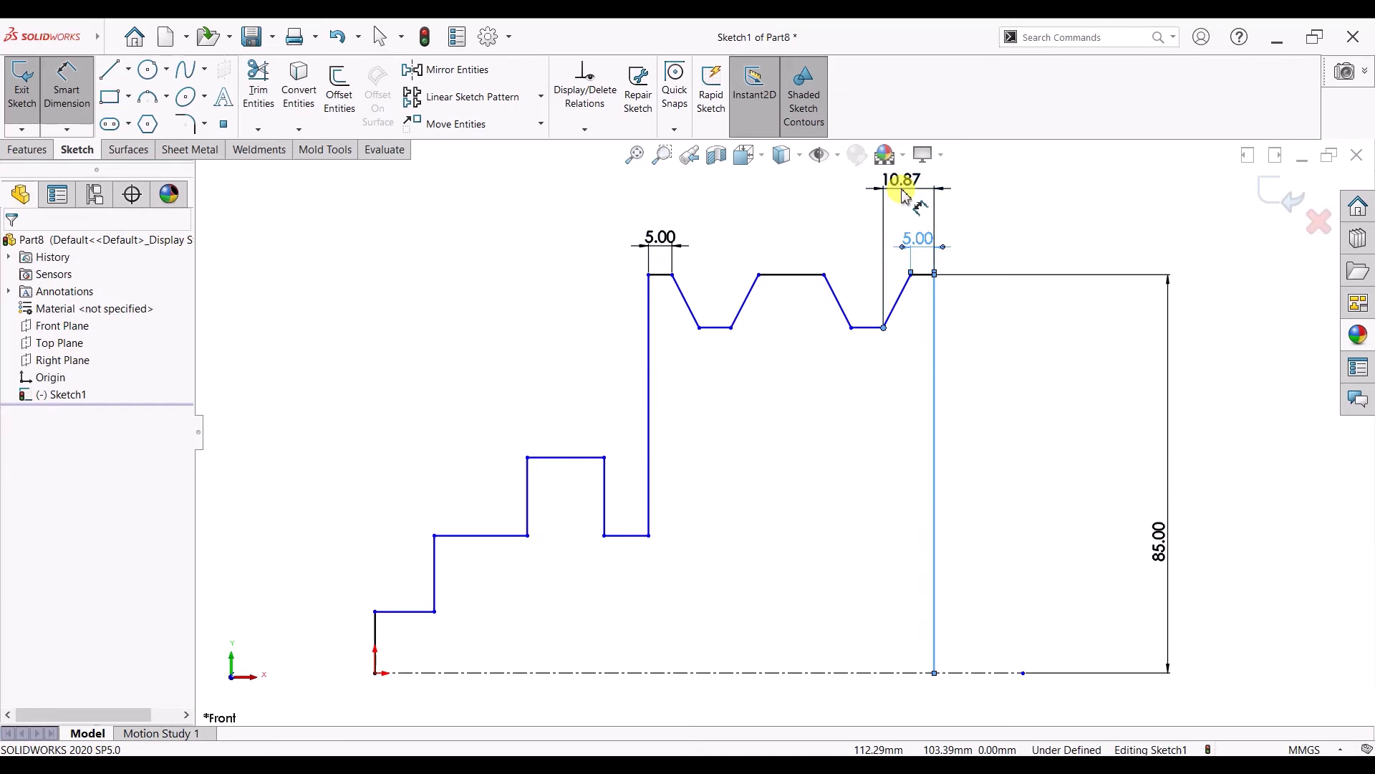
click(899, 183)
text(10.00mm)
key(Return)
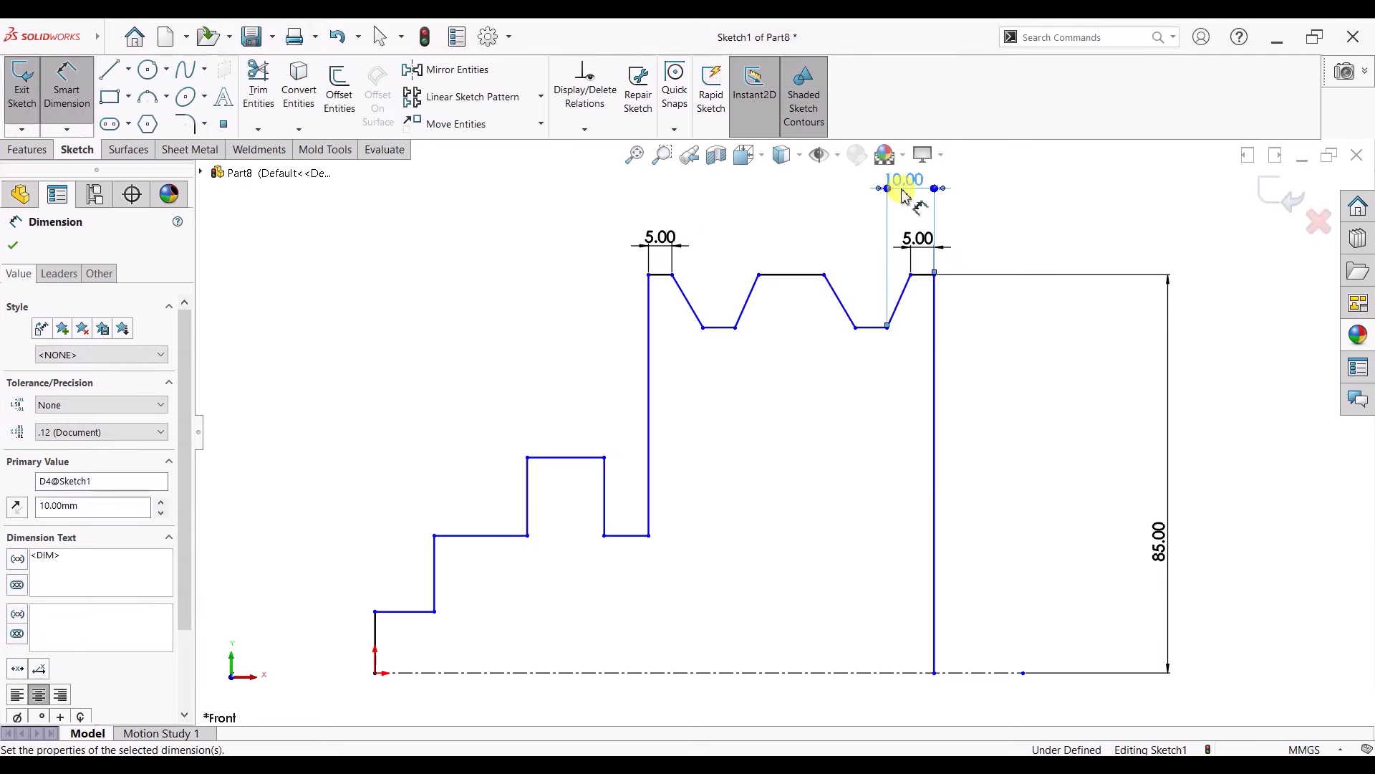
click(858, 329)
click(933, 276)
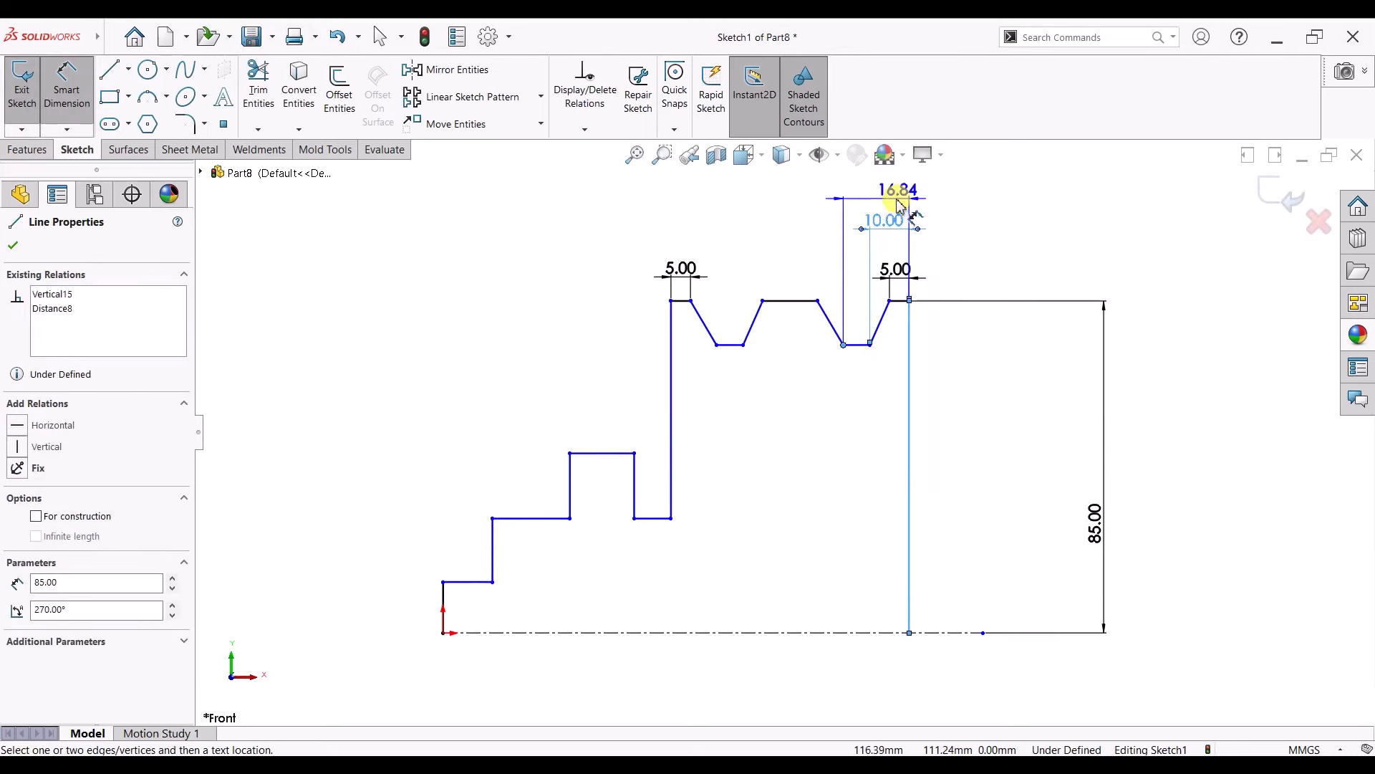
click(882, 207)
text(15)
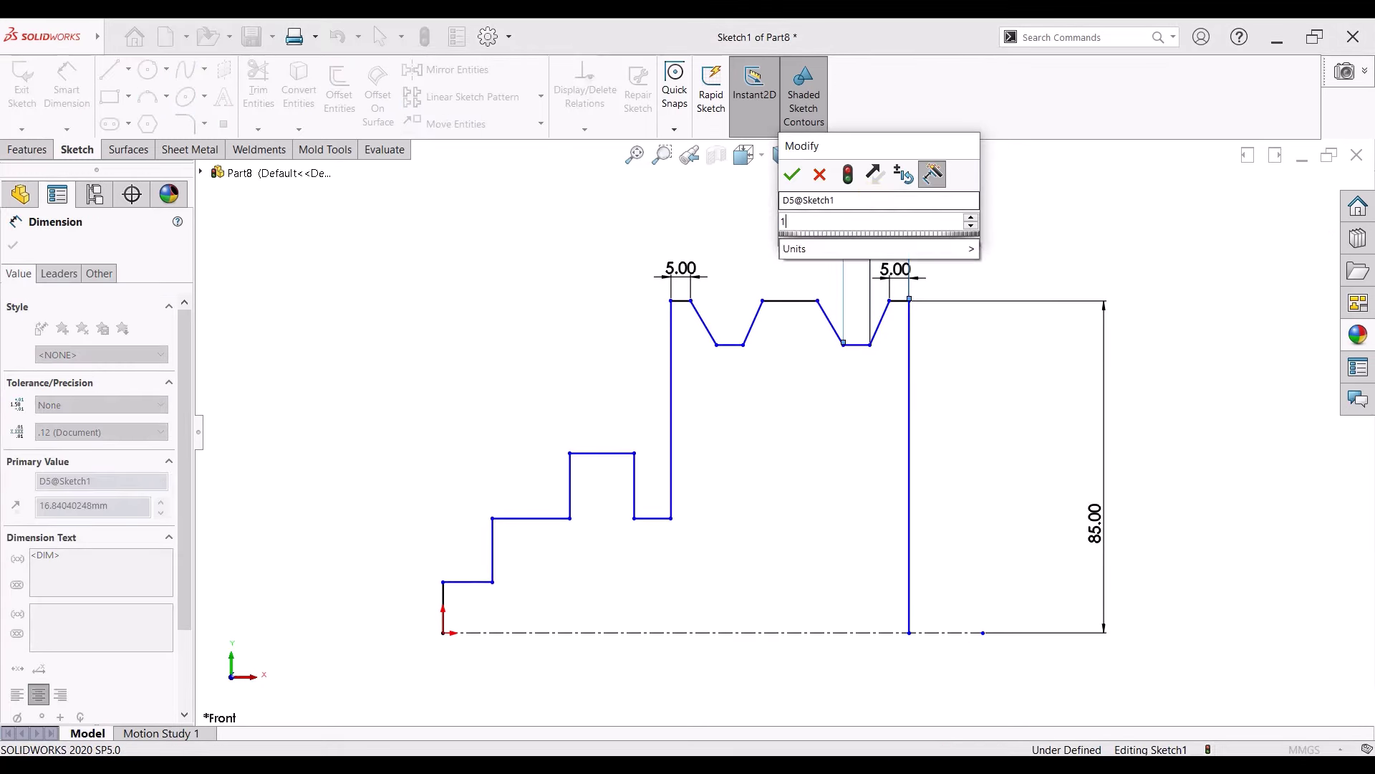
key(Return)
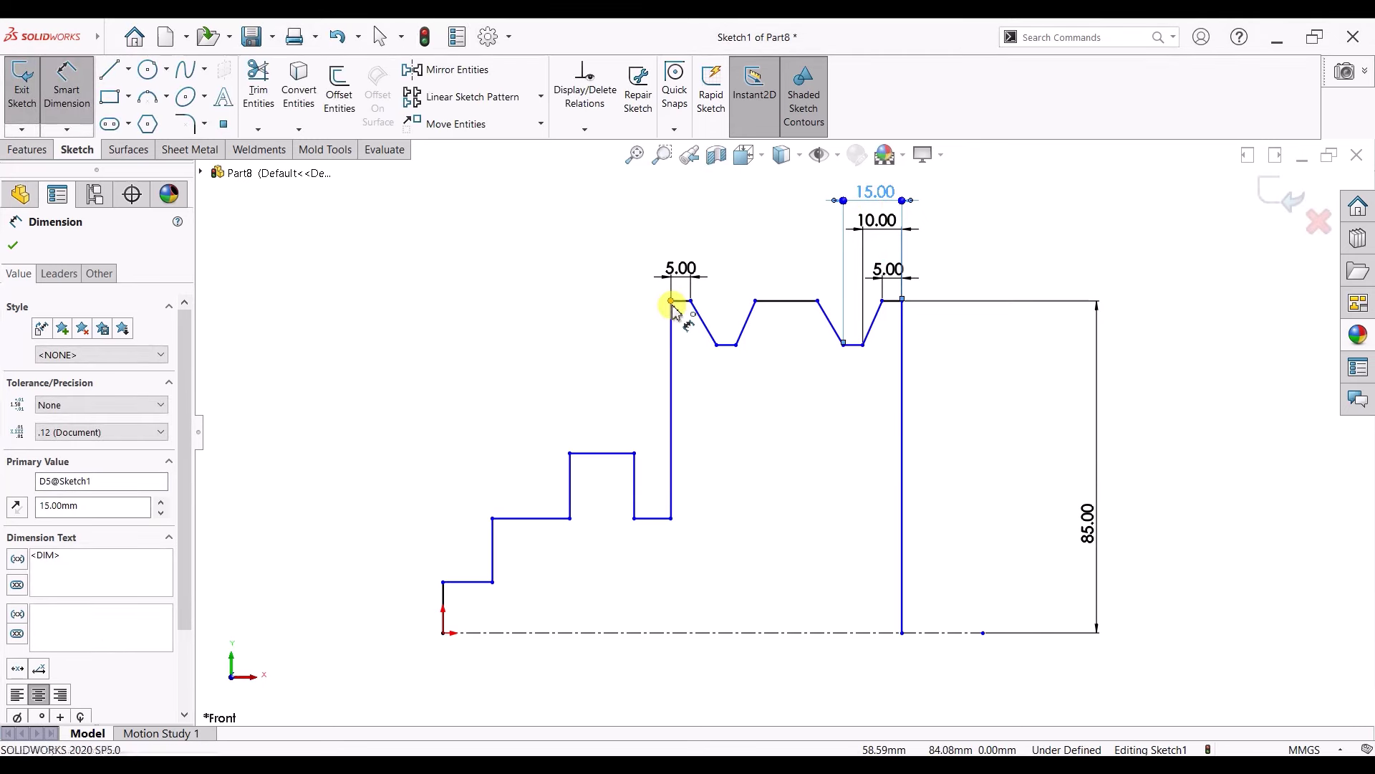
- Dimension the left groove offset at 10 mm and keep its 15 mm dimension driven
click(671, 301)
click(717, 344)
click(686, 251)
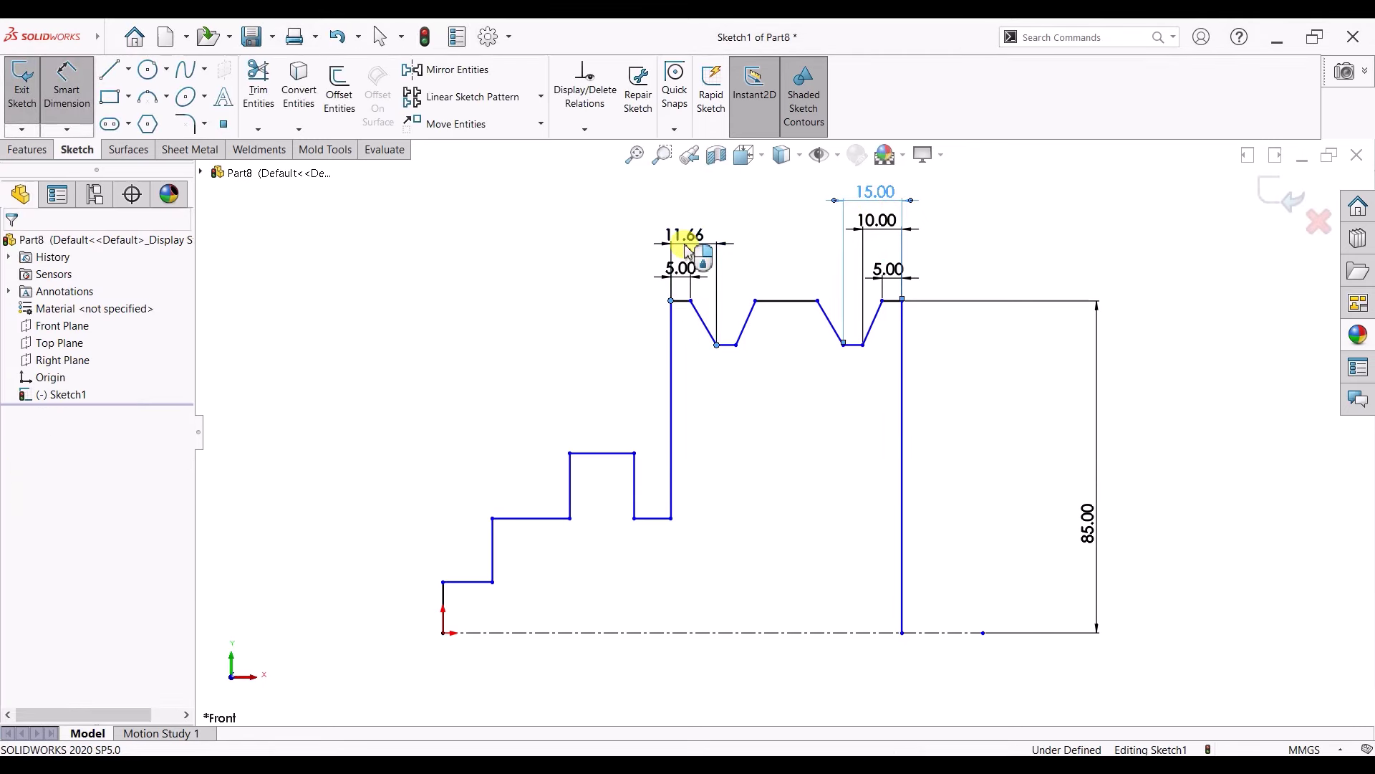
text(10)
key(Return)
click(727, 345)
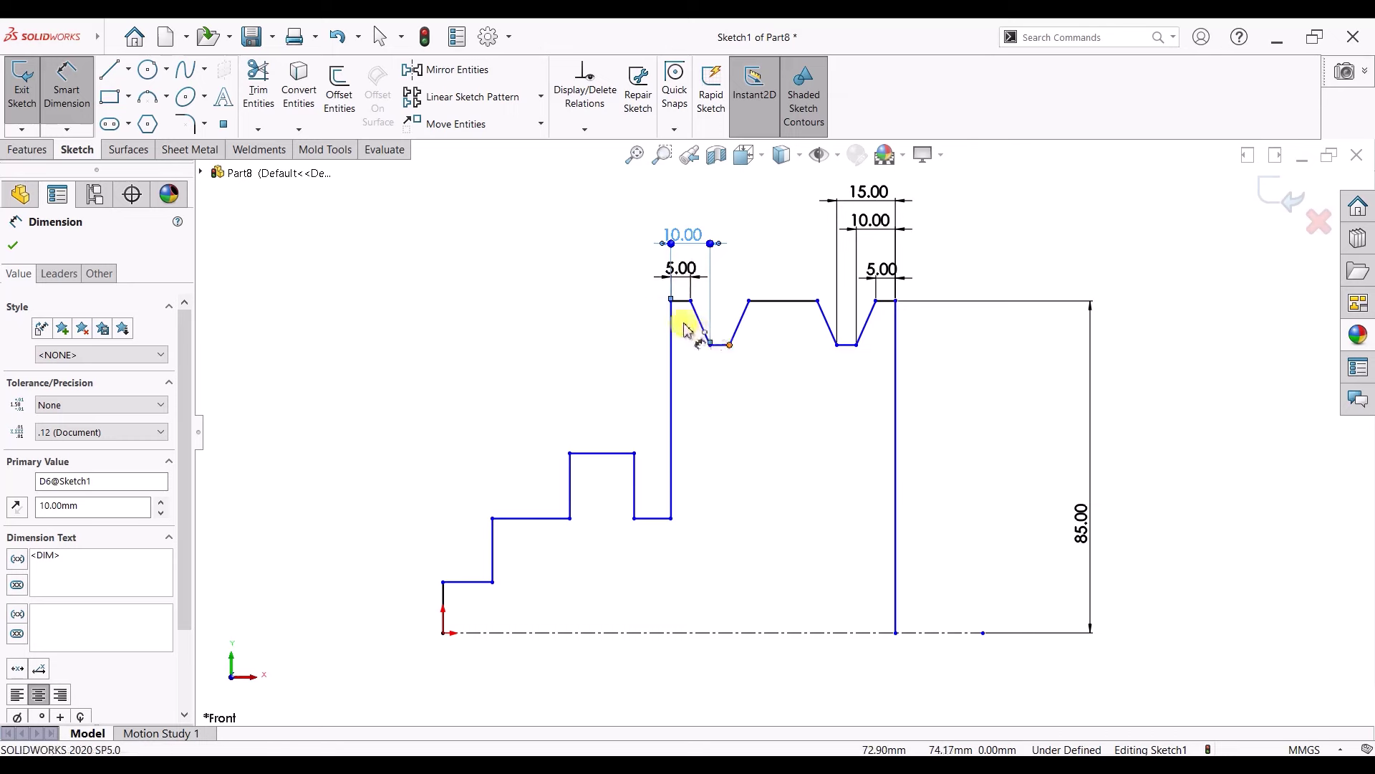
click(671, 323)
click(700, 207)
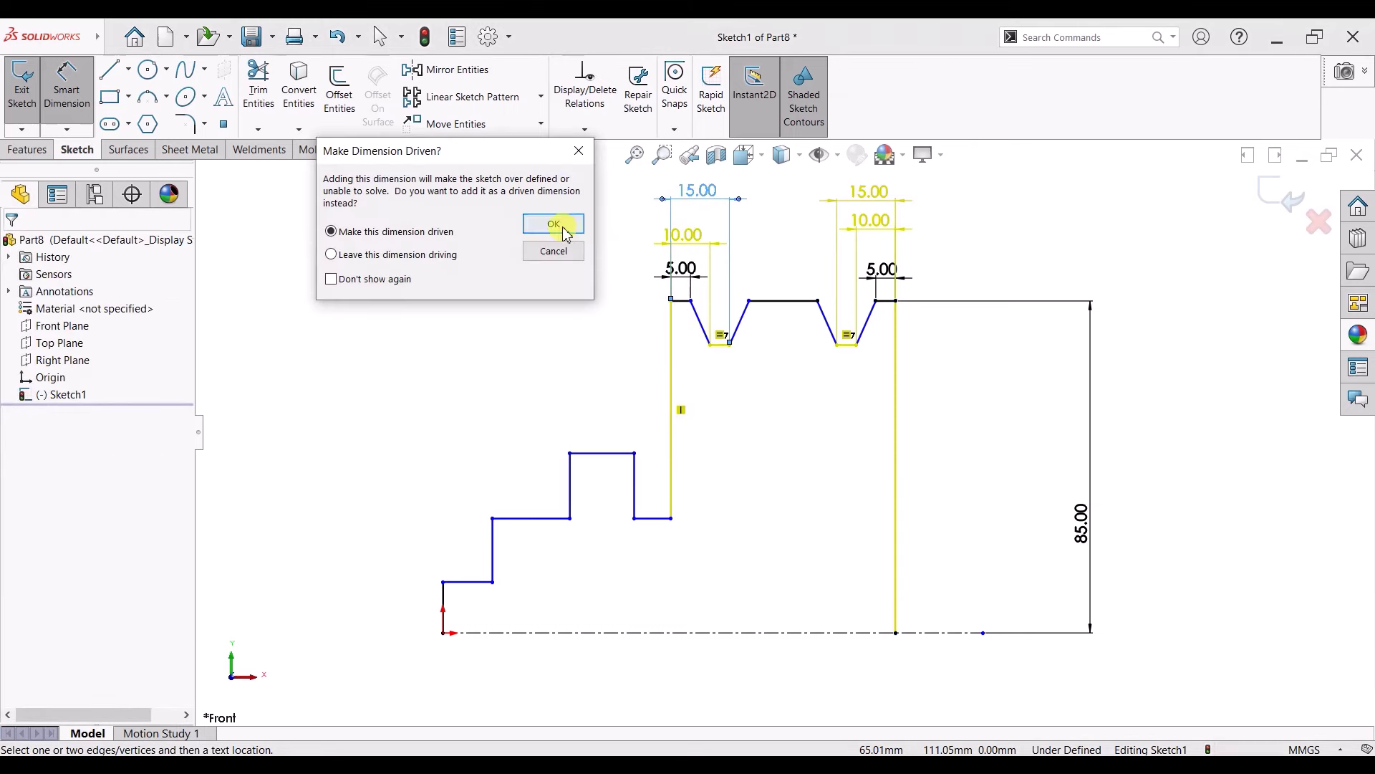
click(563, 231)
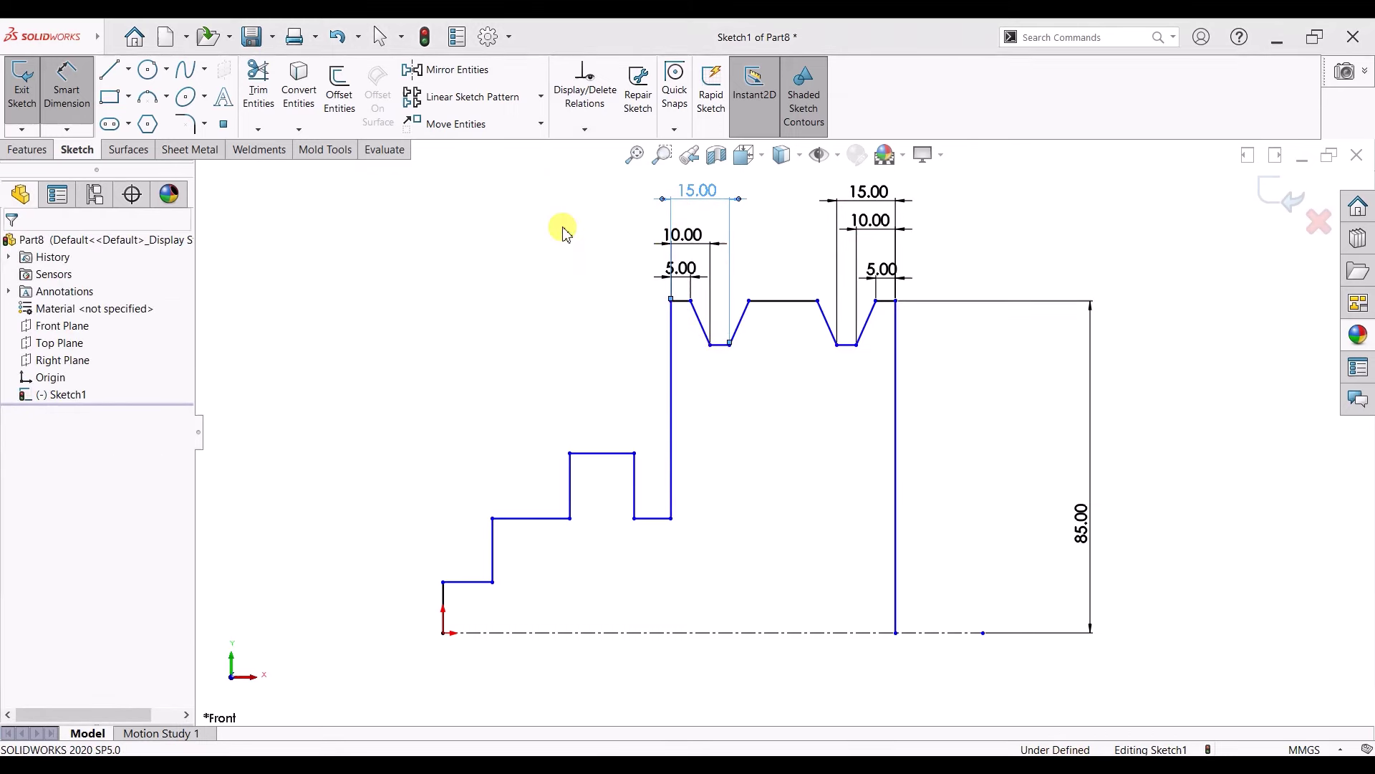
- Add driven 20 mm dimensions across both the left and right grooves
click(673, 300)
click(739, 323)
click(730, 215)
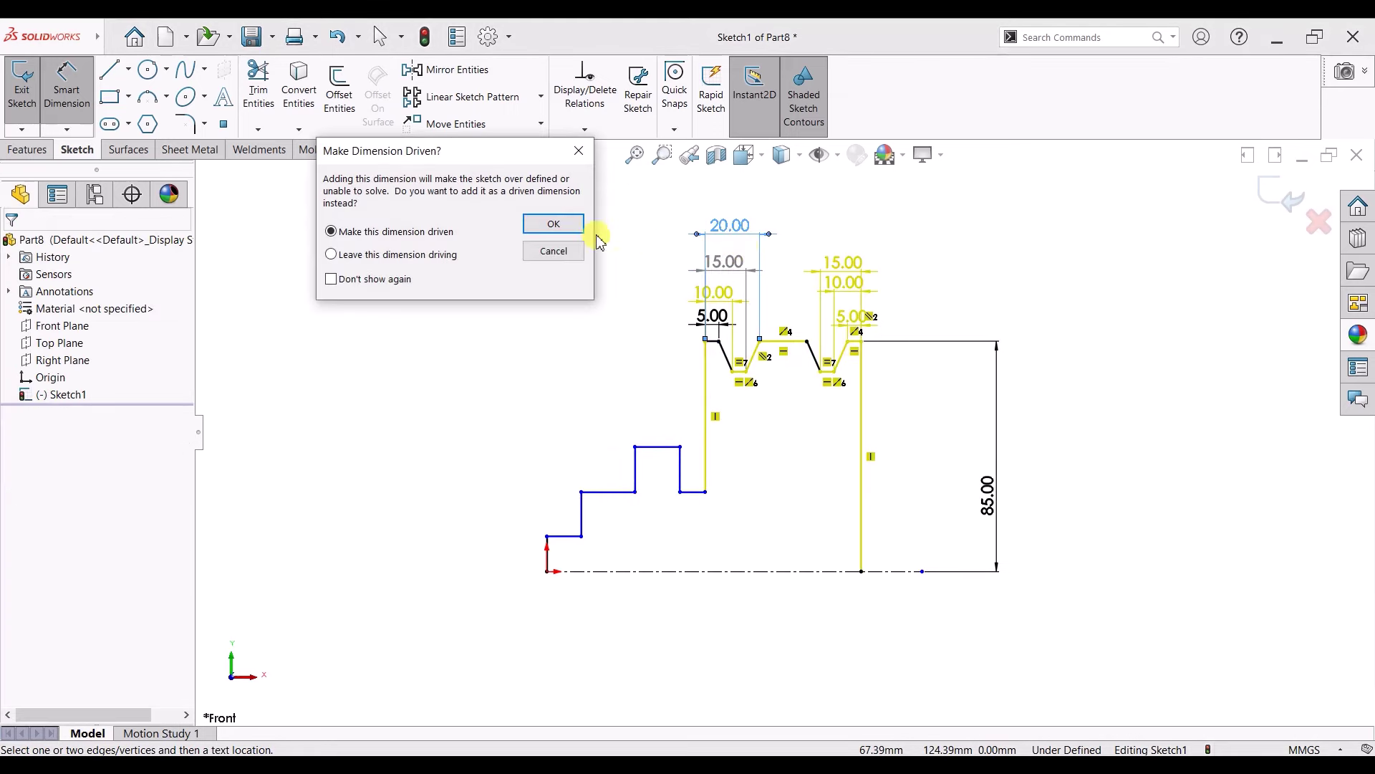
click(553, 224)
click(807, 341)
click(862, 341)
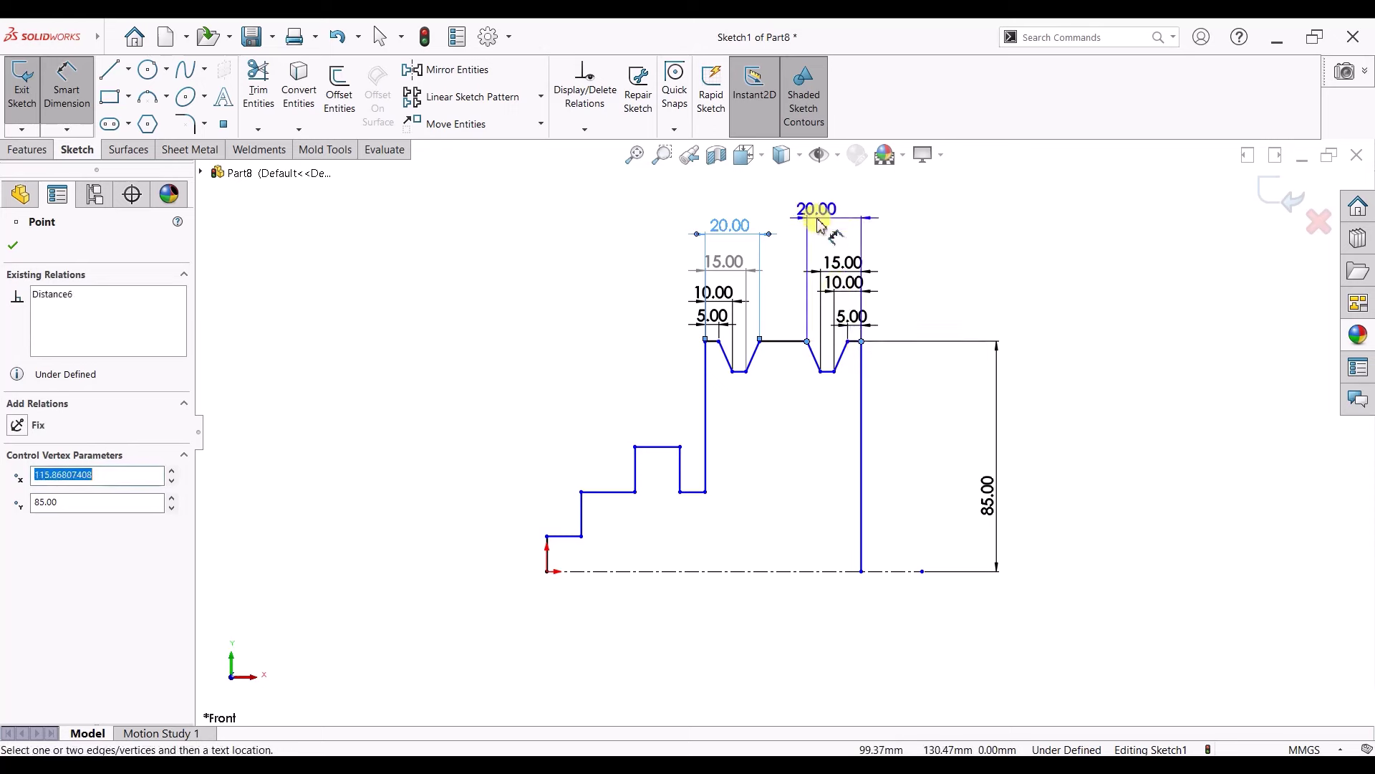
click(833, 232)
click(556, 223)
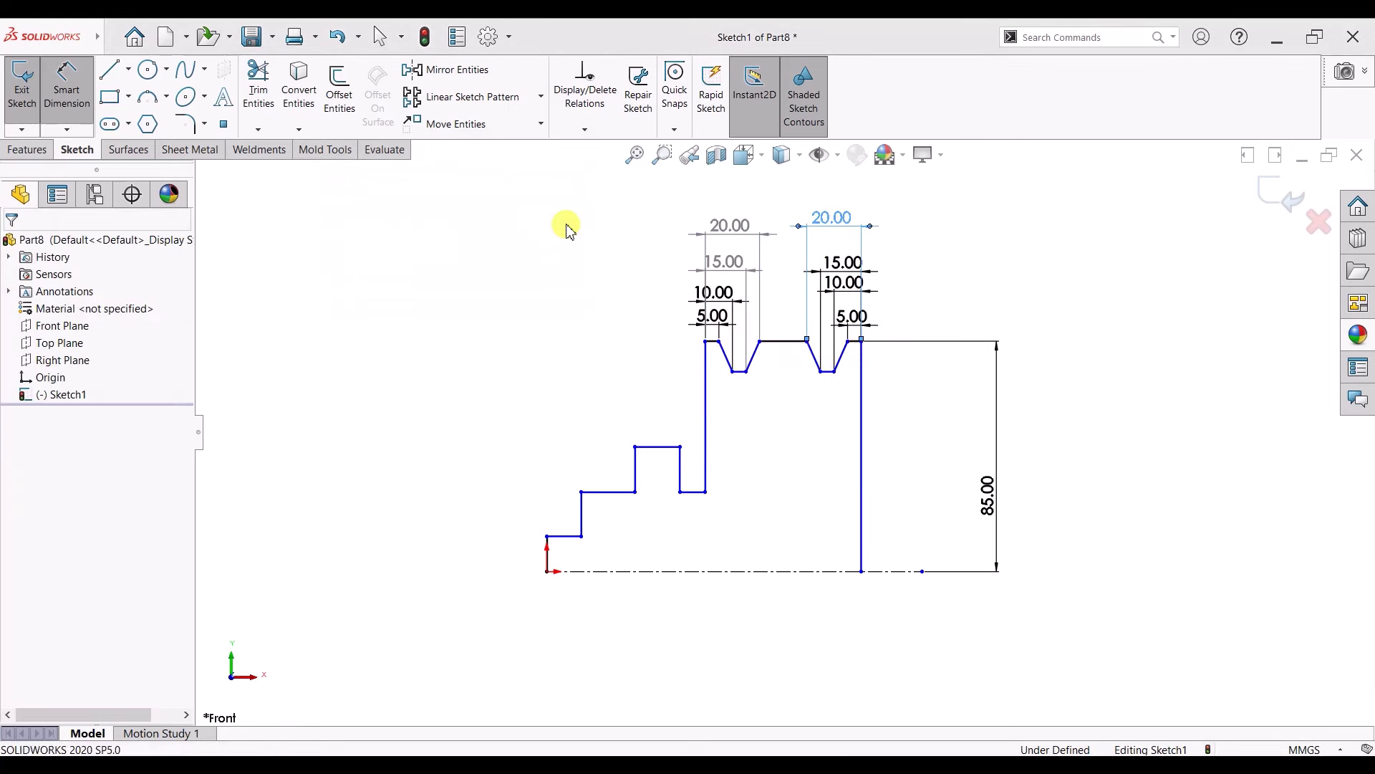
- Set the land between the two grooves to 10 mm wide
scroll(777, 452, down, 1)
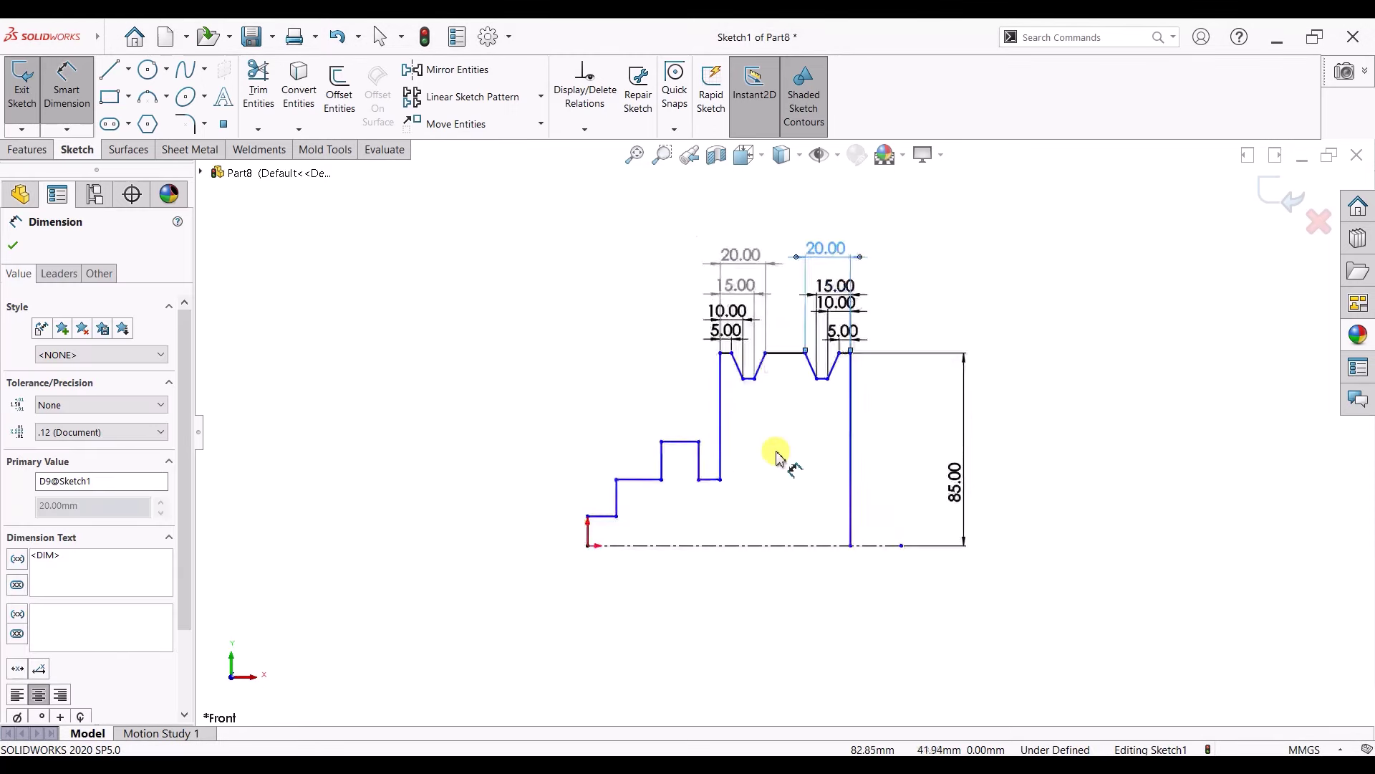
scroll(776, 453, down, 2)
scroll(776, 452, down, 2)
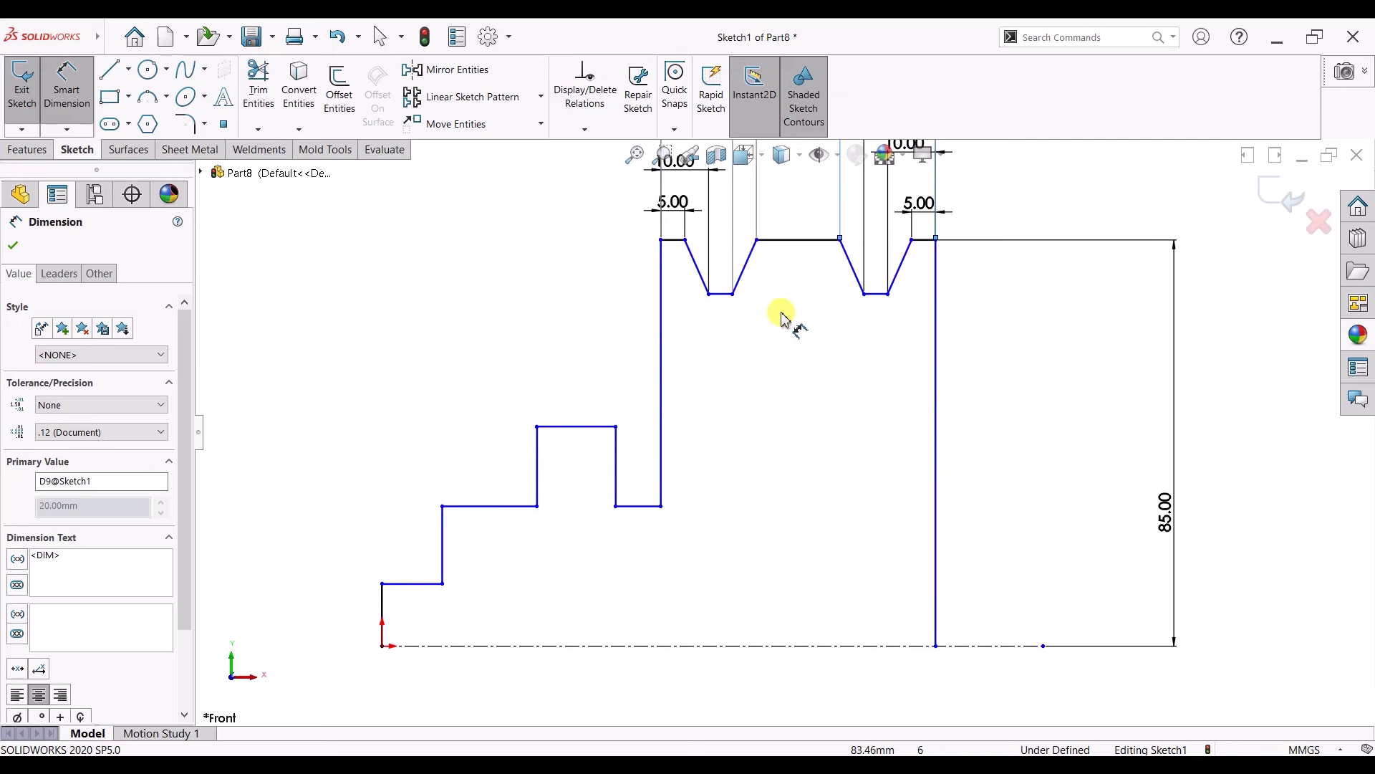
click(794, 240)
scroll(793, 240, up, 2)
click(796, 185)
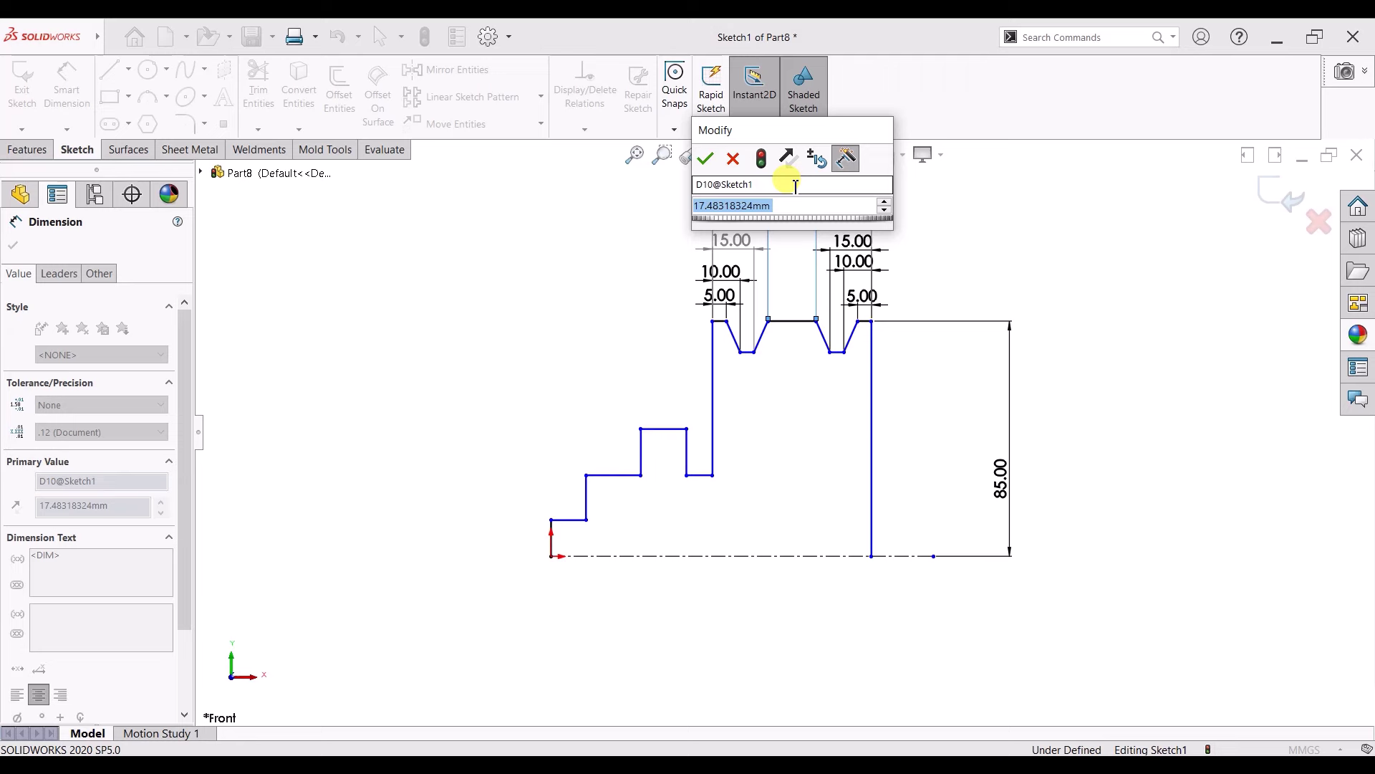
text(10)
key(Return)
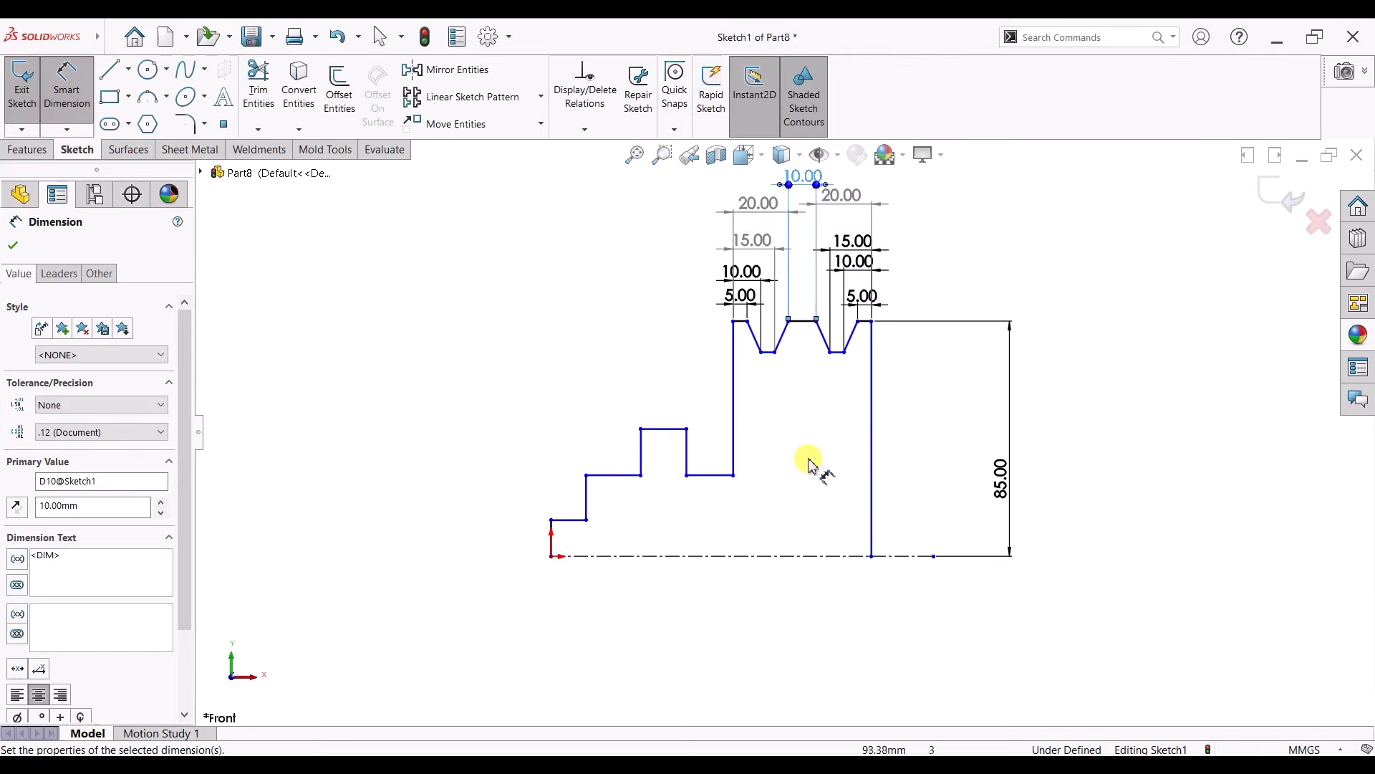
- Dimension the groove bottom at 70 mm above the centreline
scroll(778, 464, up, 1)
scroll(766, 467, down, 3)
click(770, 288)
click(815, 584)
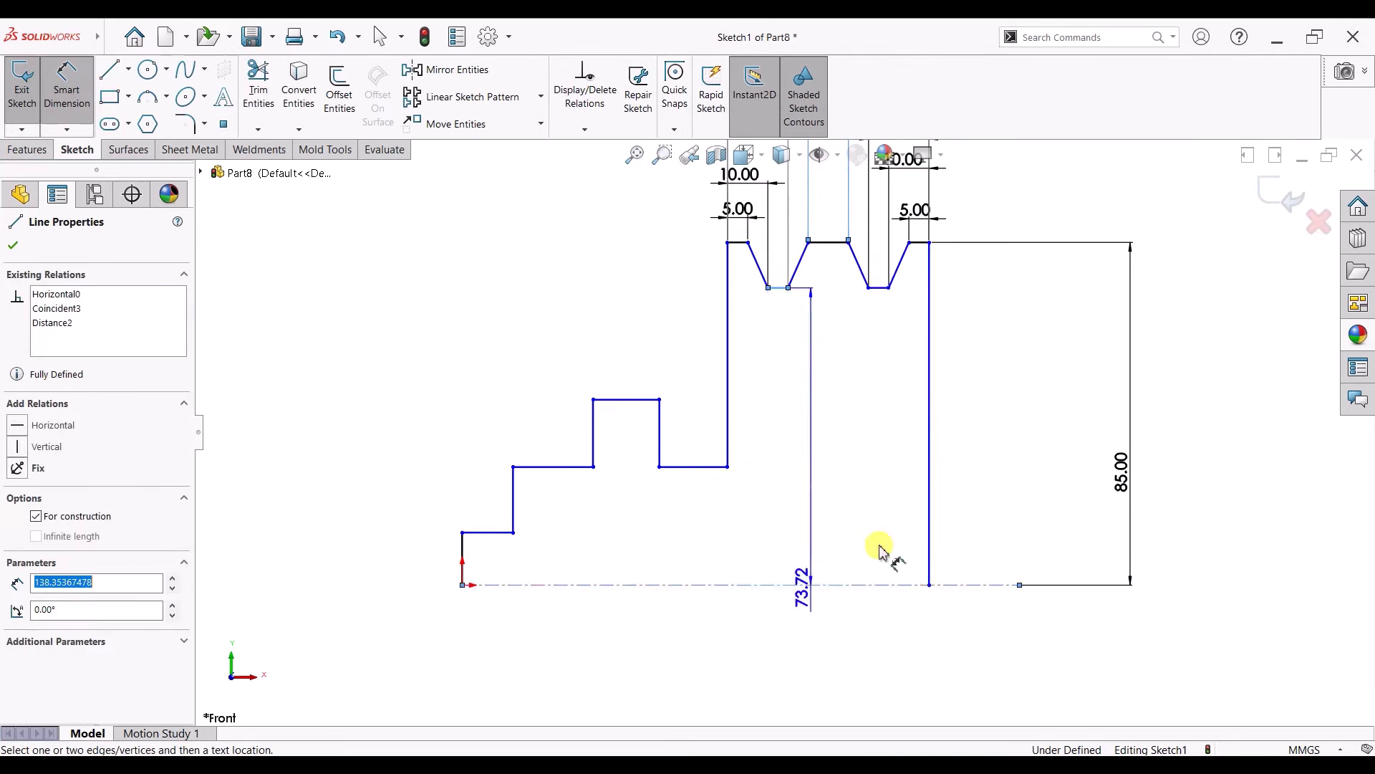
click(1017, 457)
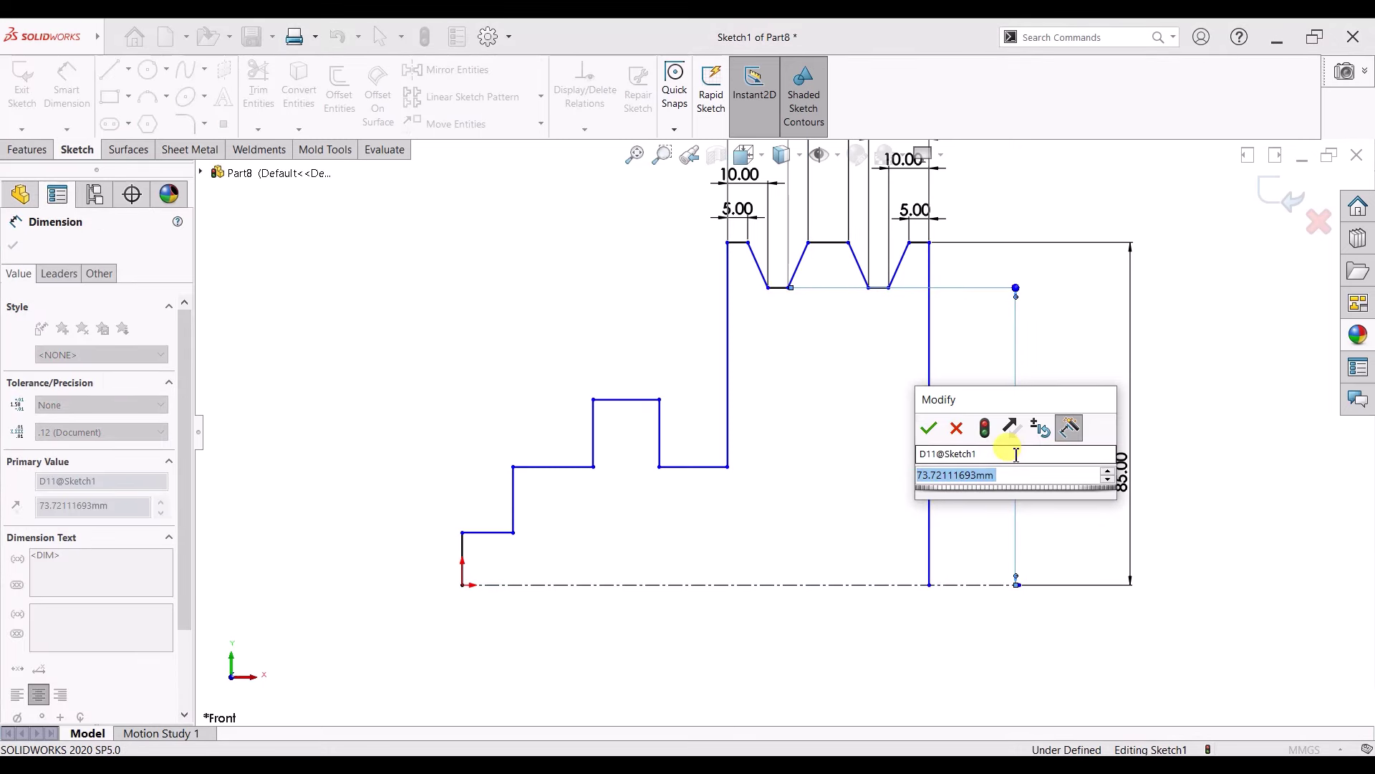
text(70)
key(Return)
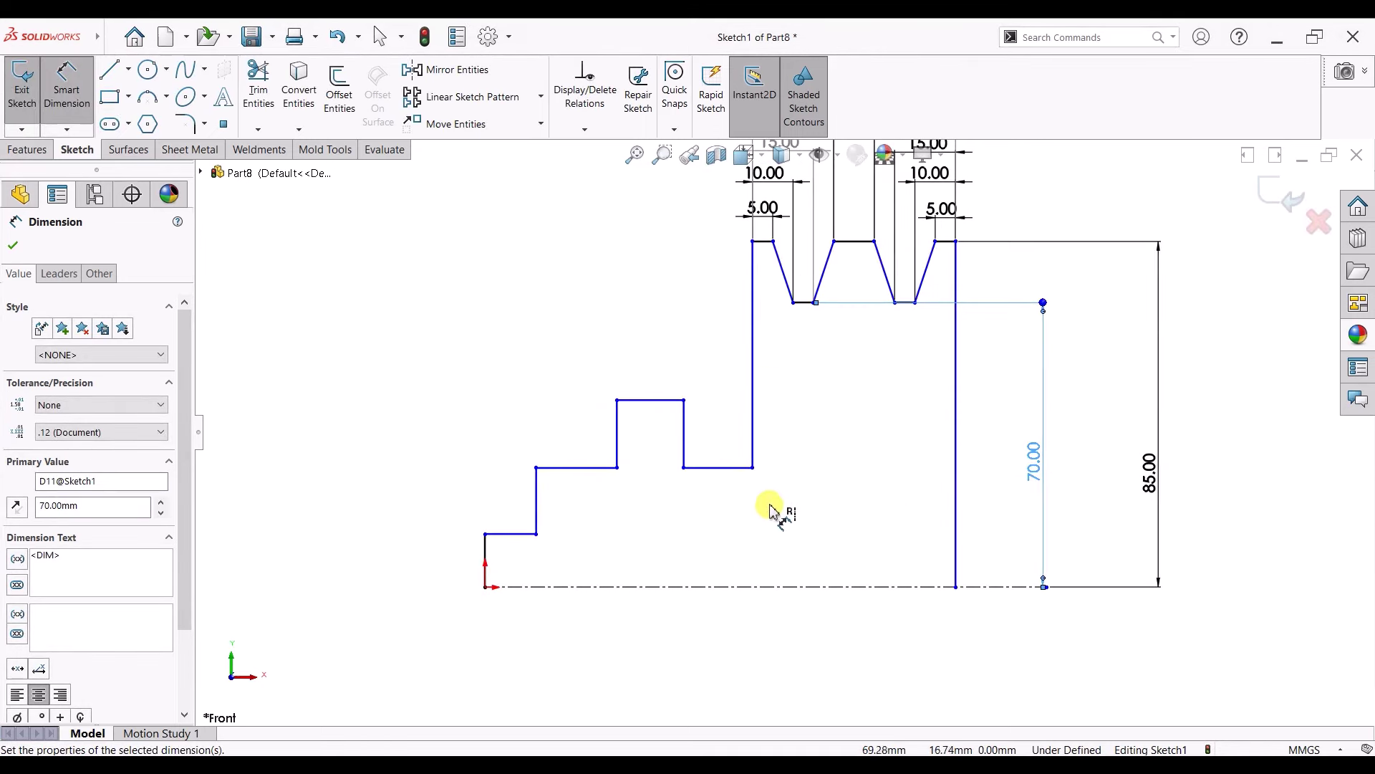
scroll(772, 510, up, 2)
- Select two hub step lines and apply a relation between them
click(738, 457)
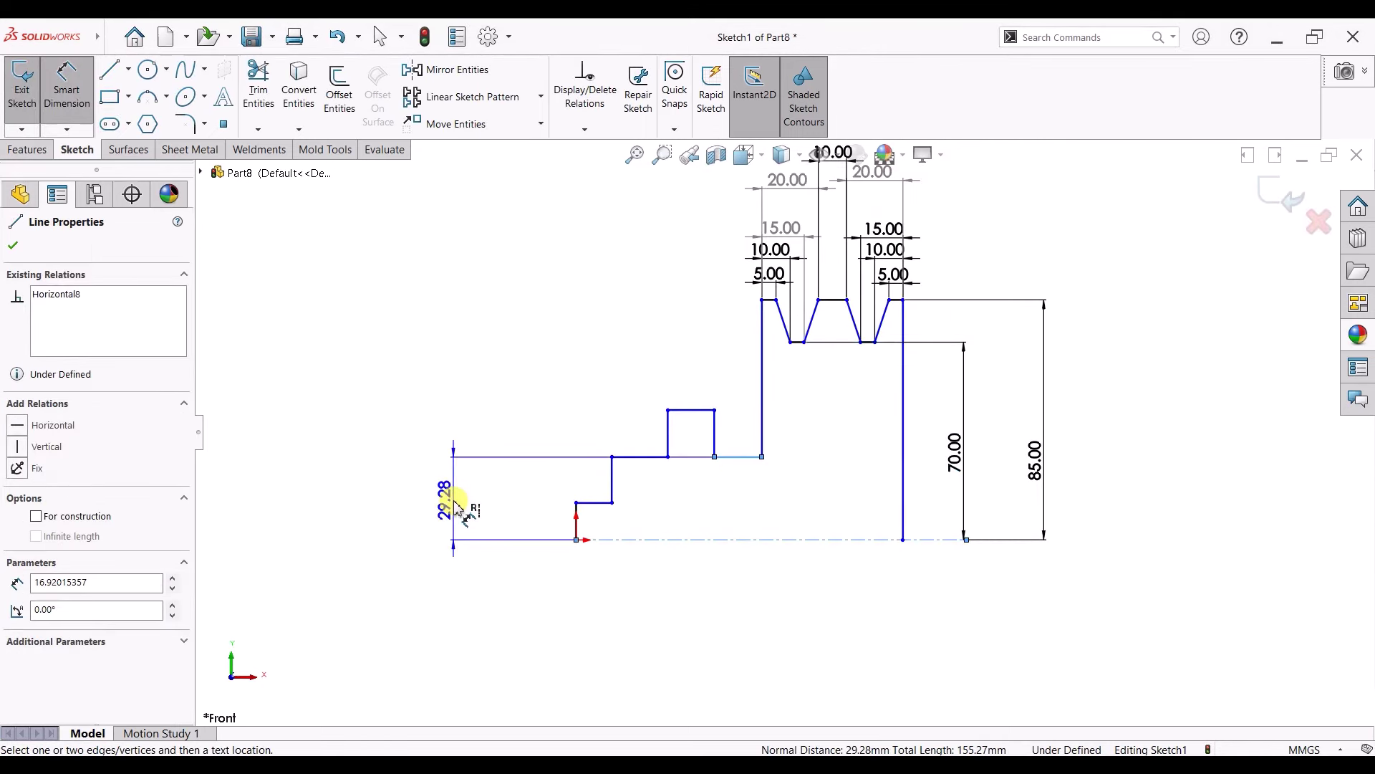
key(Escape)
key(Escape)
click(624, 457)
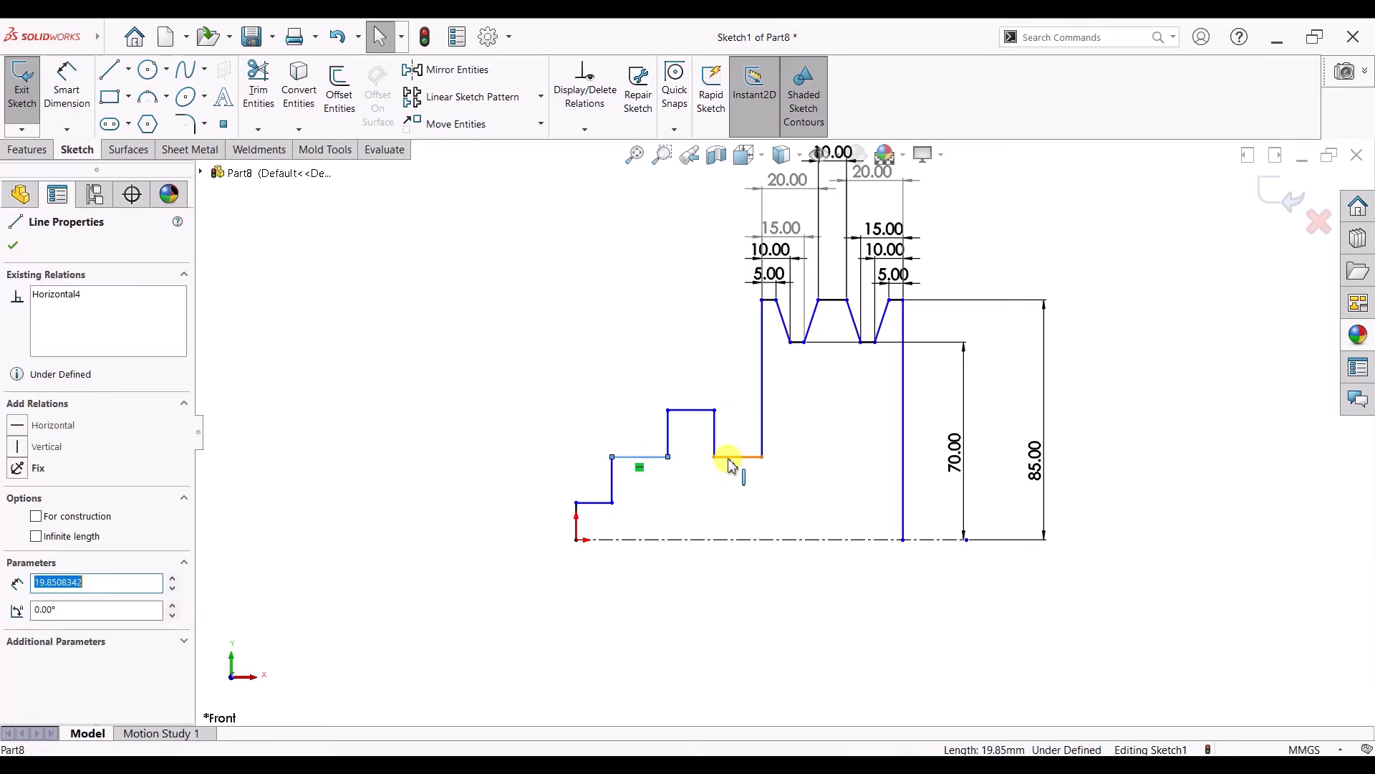
ctrl+click(729, 457)
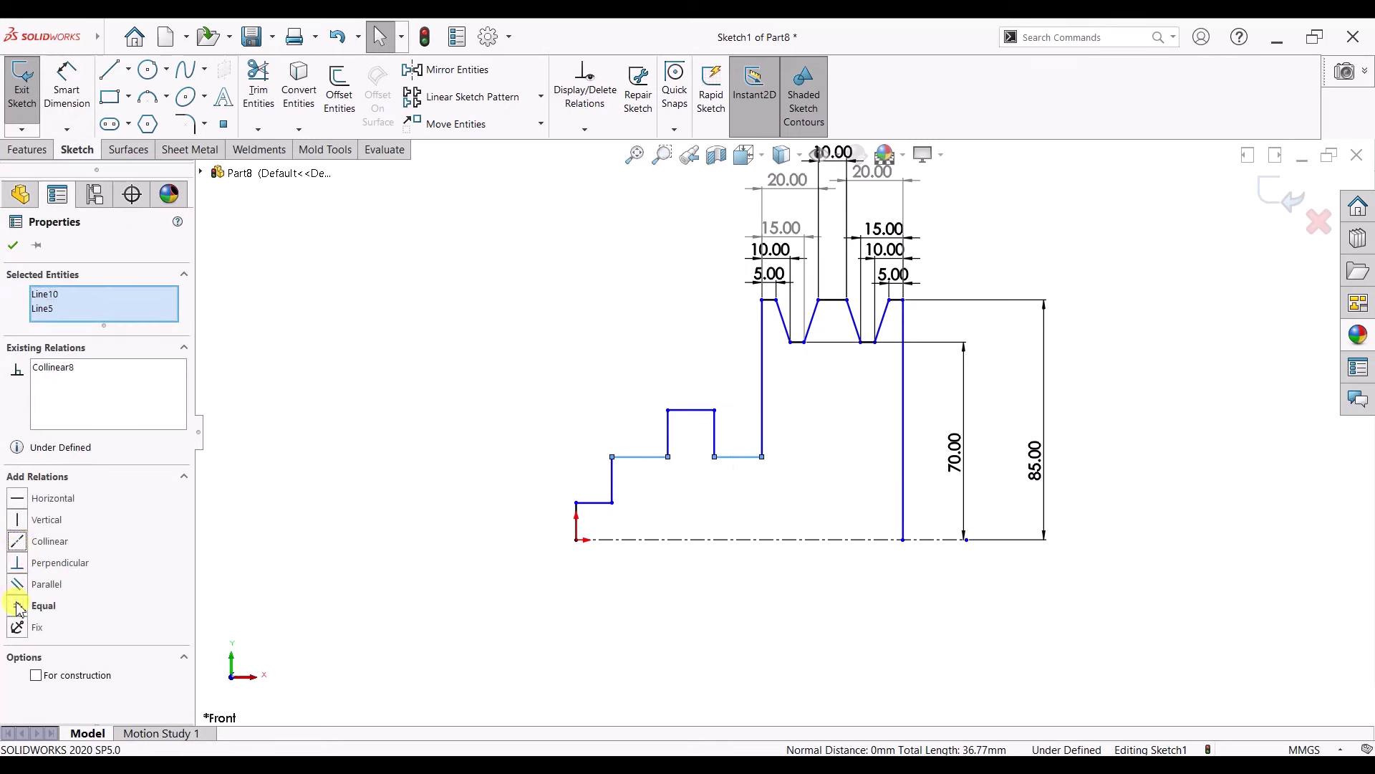
click(63, 89)
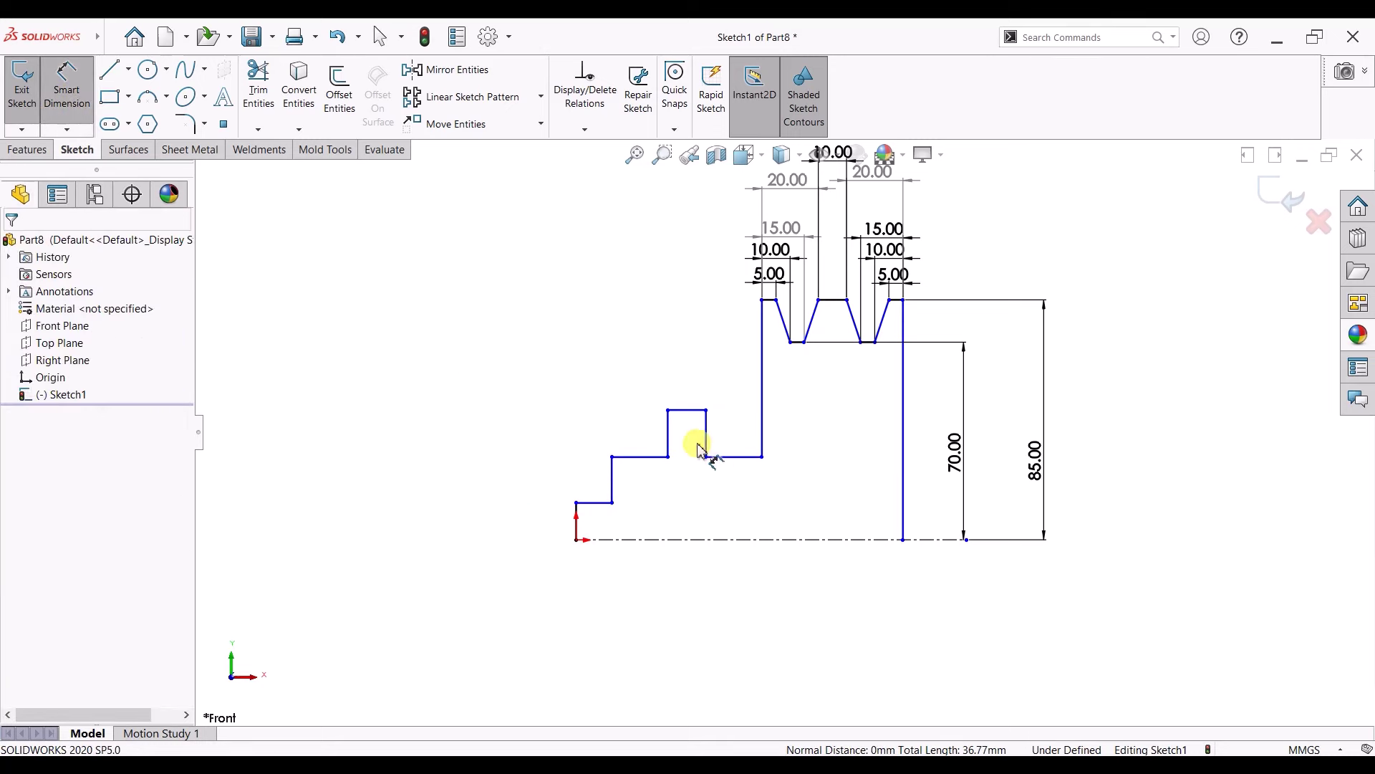
- Dimension the hub step width at 10 mm and its height at 50 mm
click(751, 460)
click(741, 399)
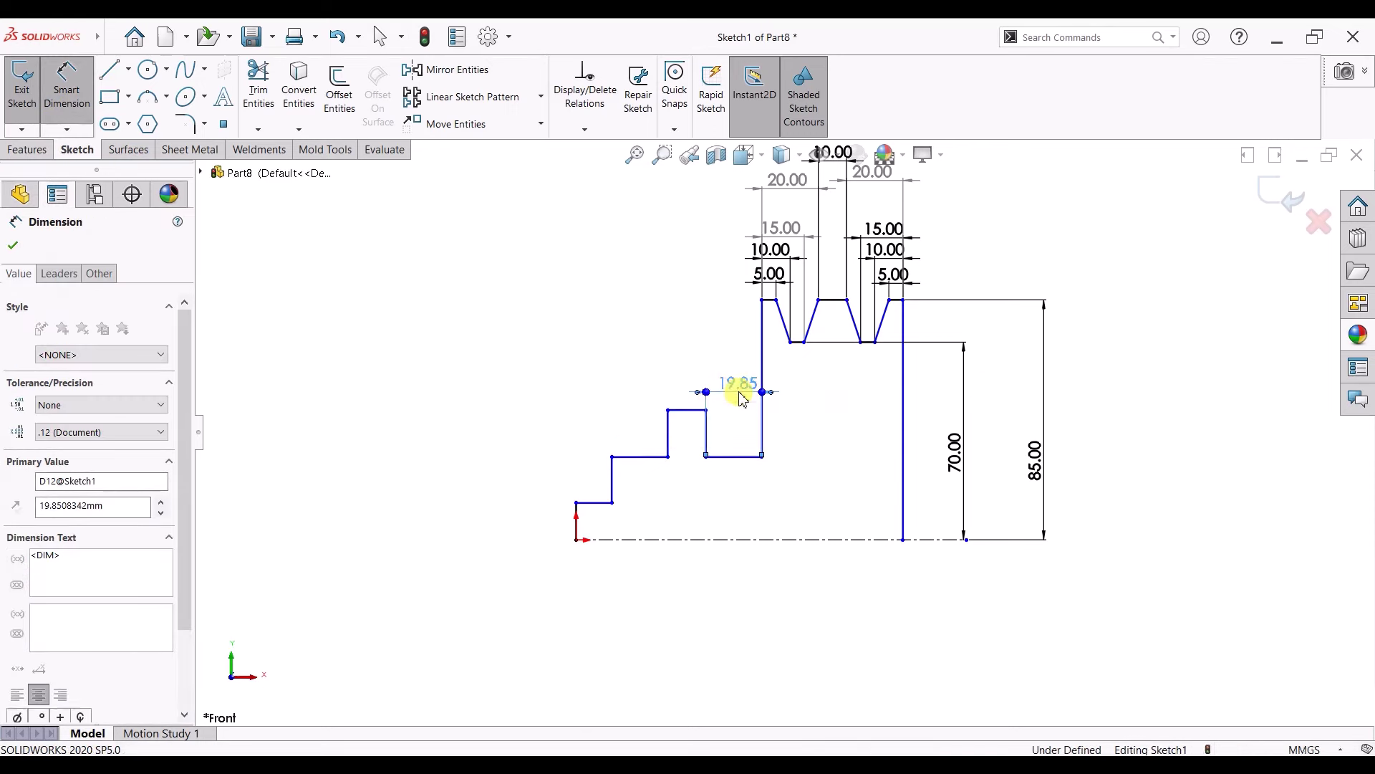
text(10)
key(Return)
click(684, 412)
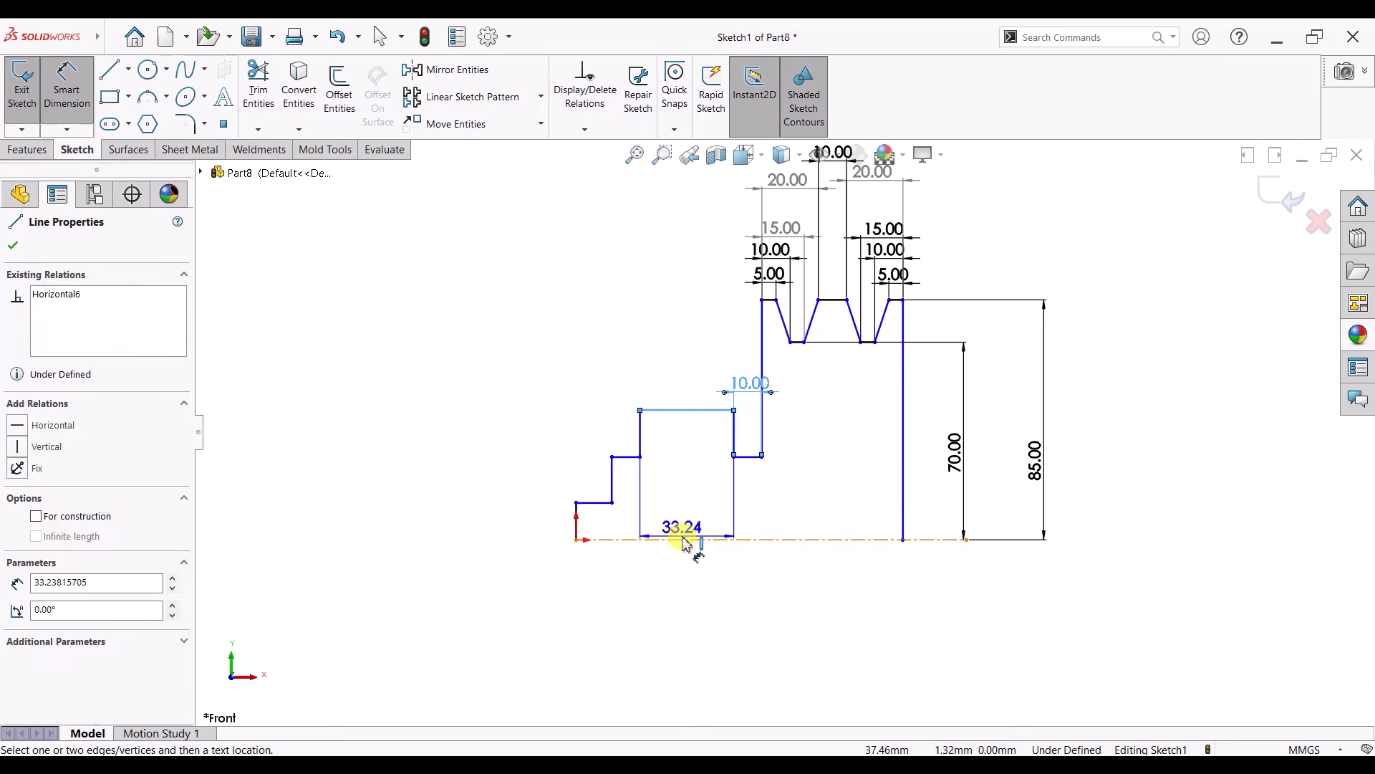
click(687, 538)
click(453, 489)
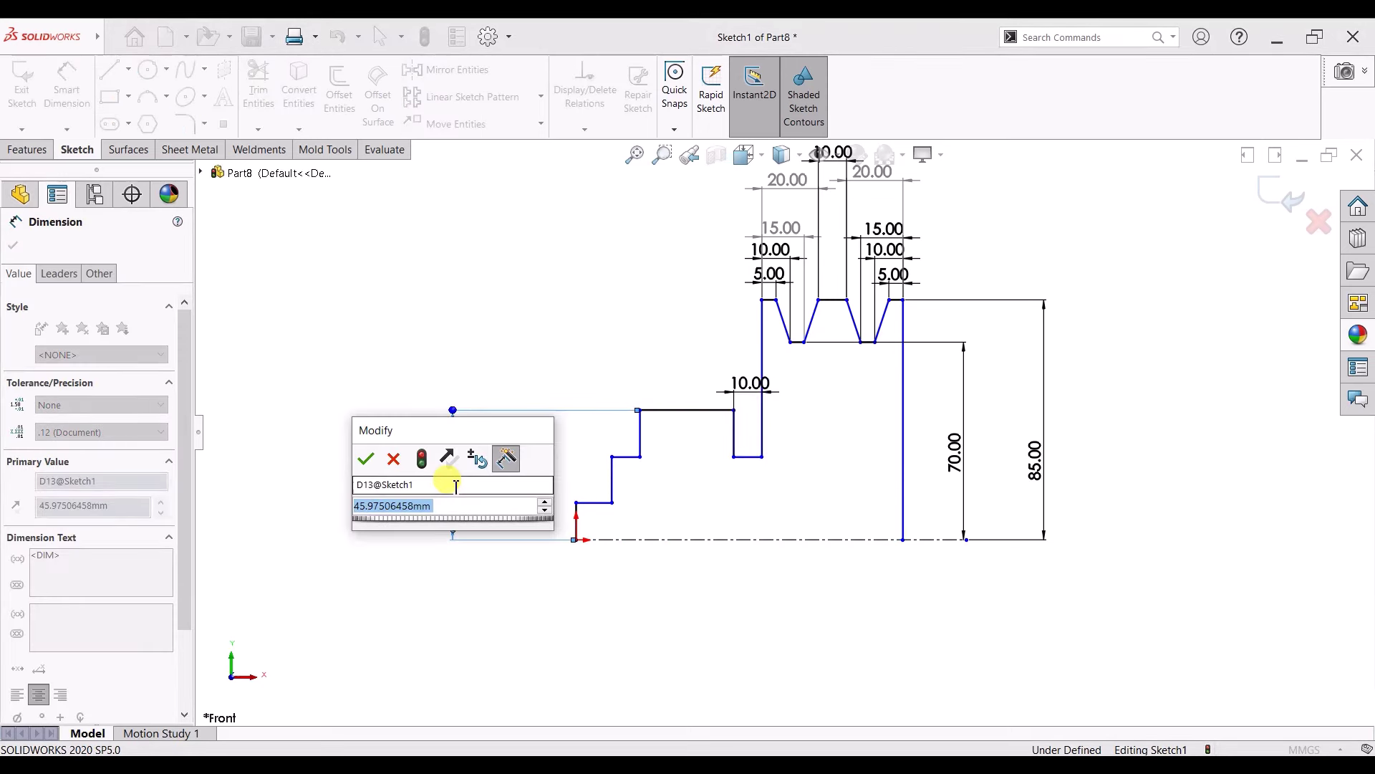
text(50)
key(Return)
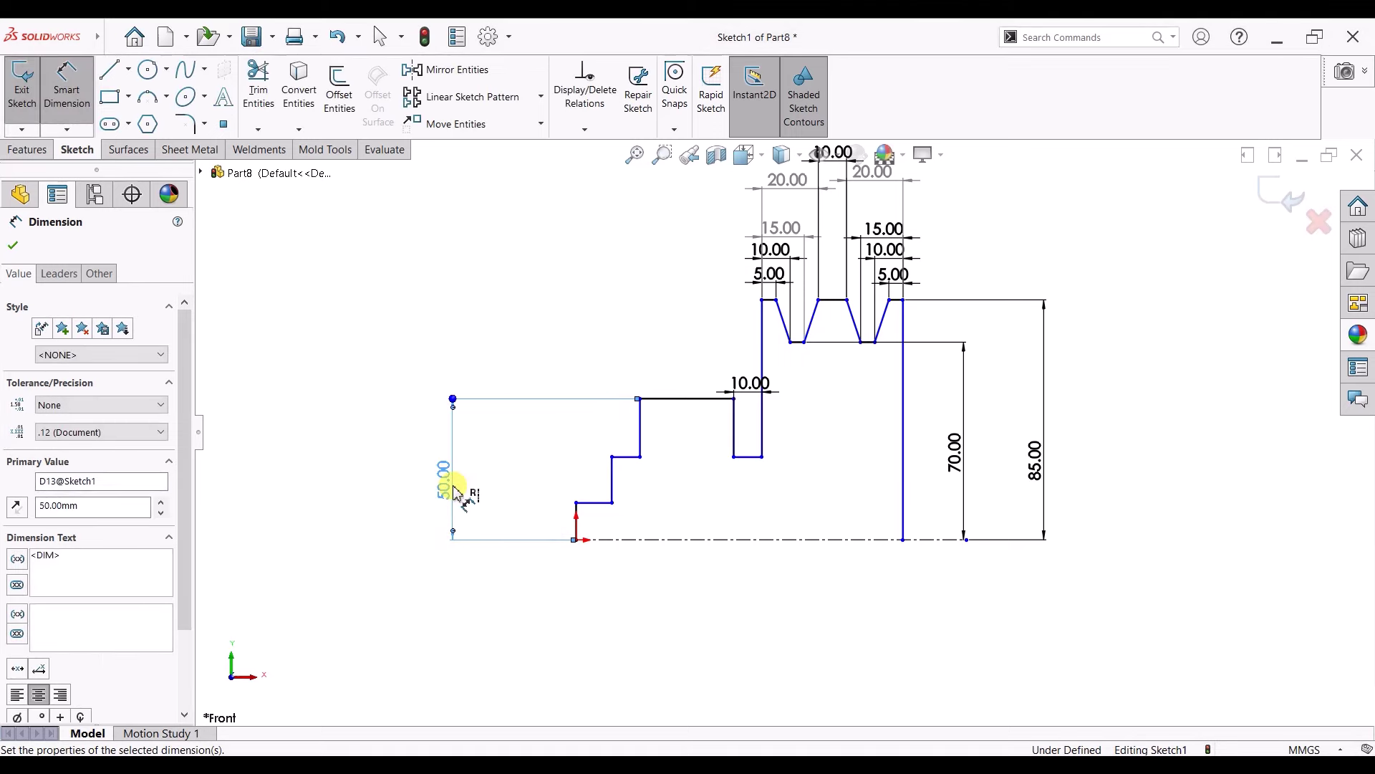
- Dimension the top step length at 30 mm and the next step height at 50 mm
click(679, 399)
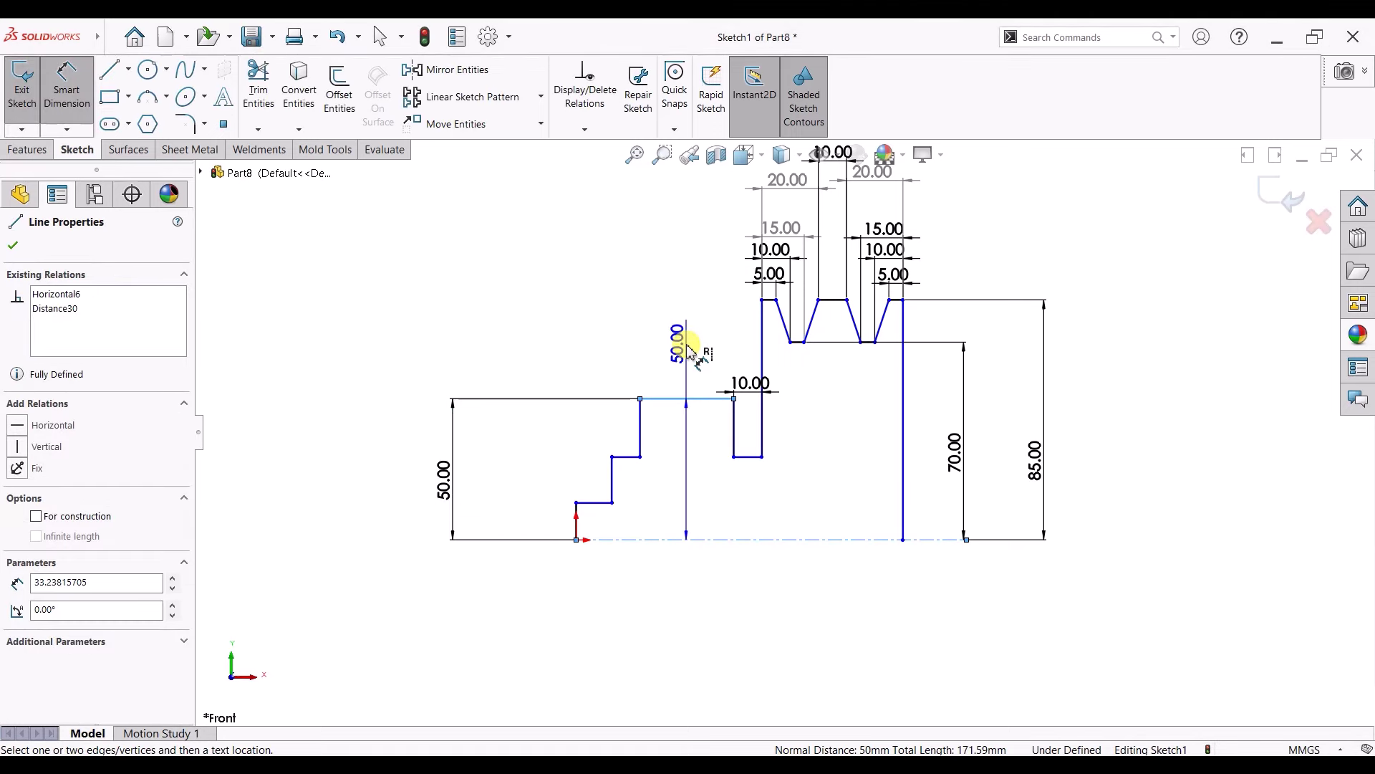
key(Escape)
click(685, 344)
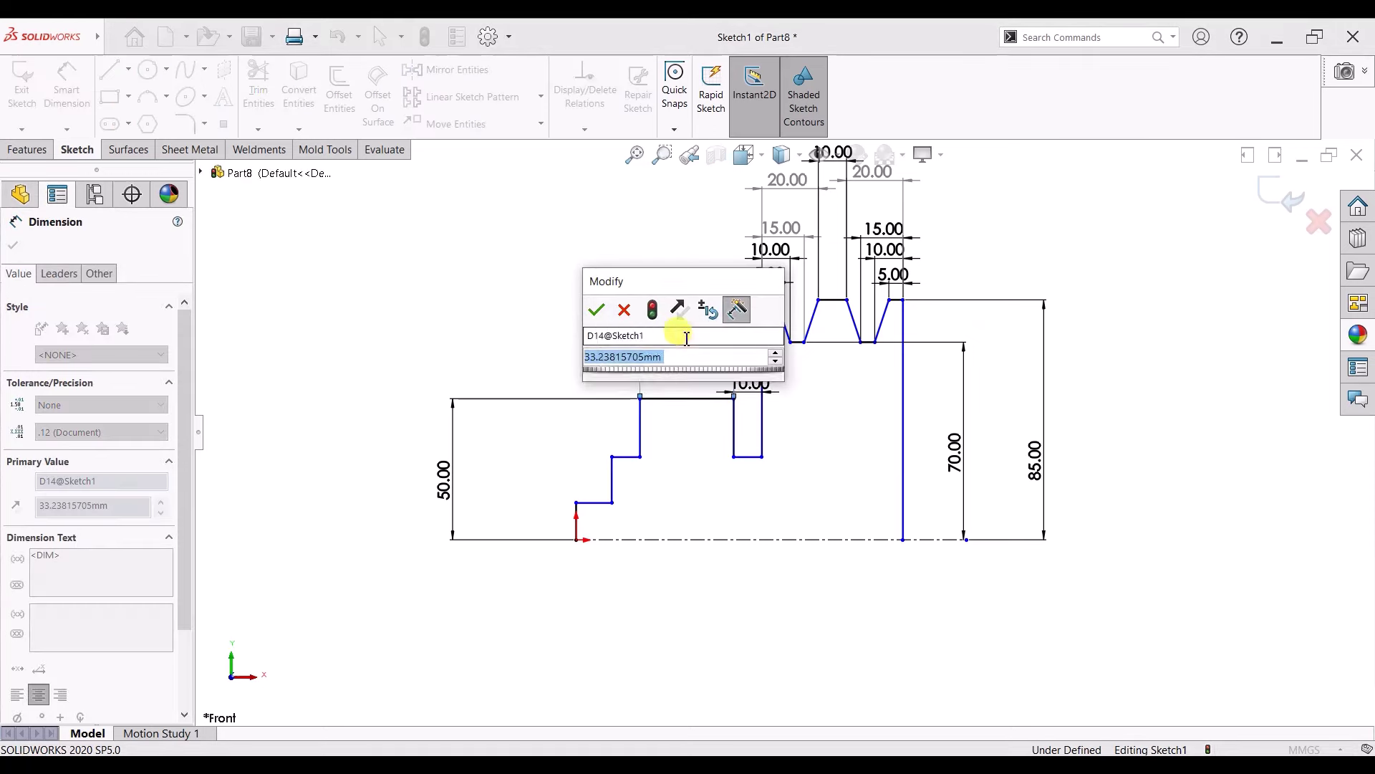
text(30)
key(Return)
click(637, 457)
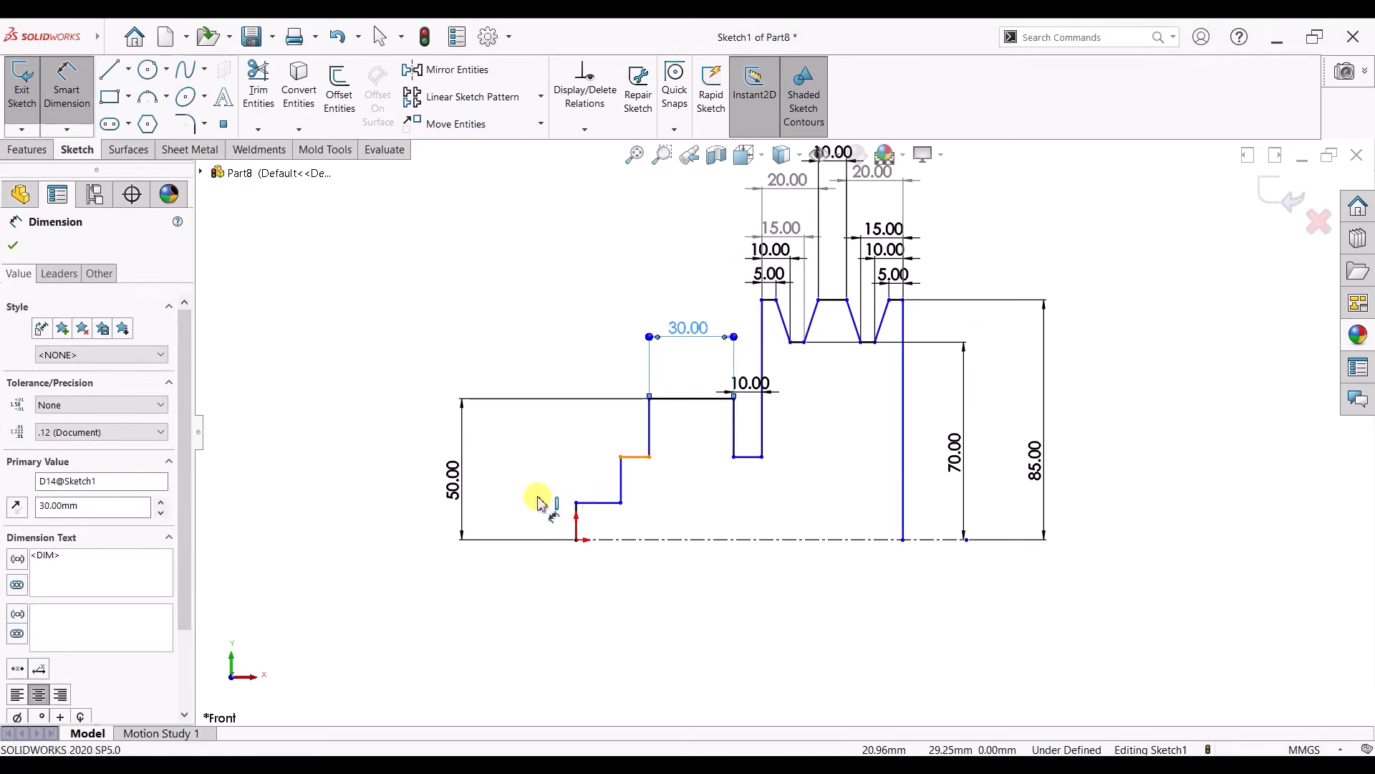
click(629, 539)
click(499, 513)
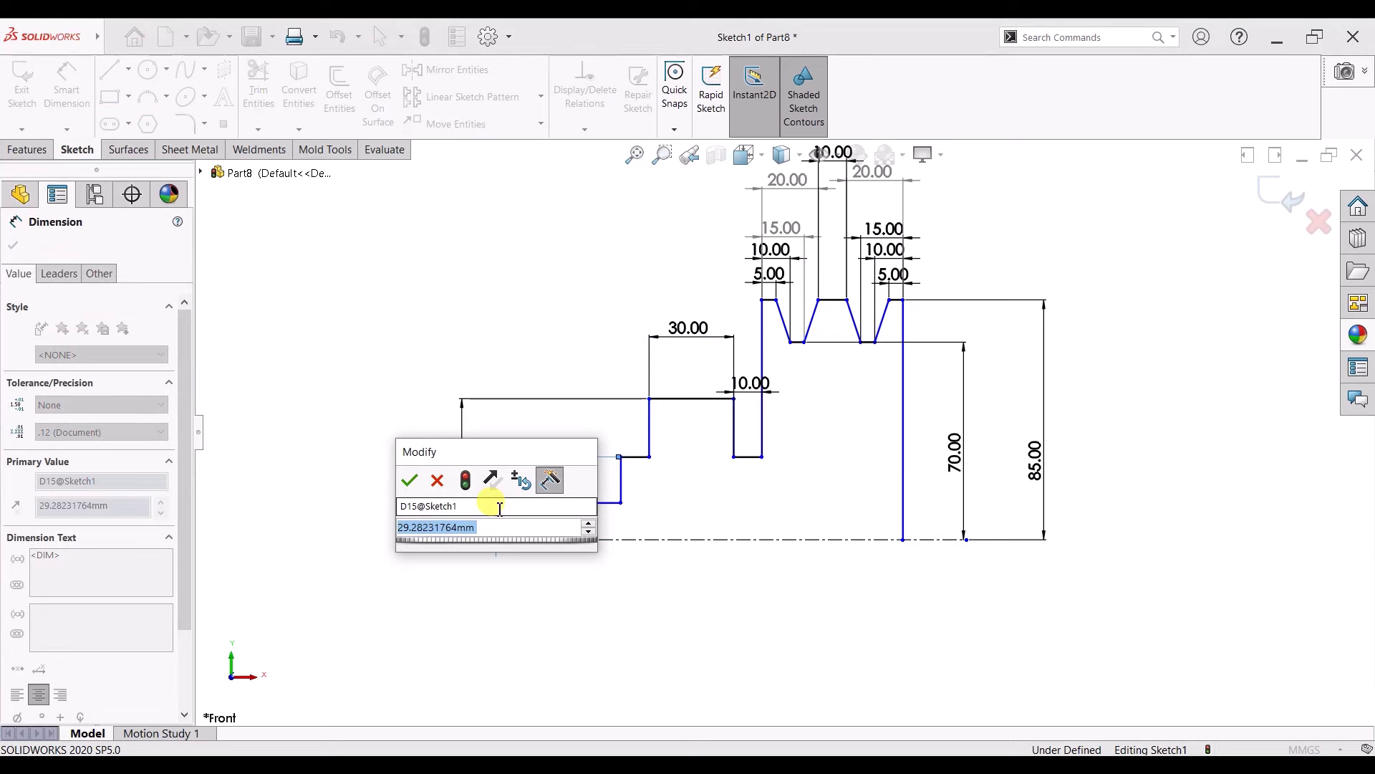
text(50)
key(Return)
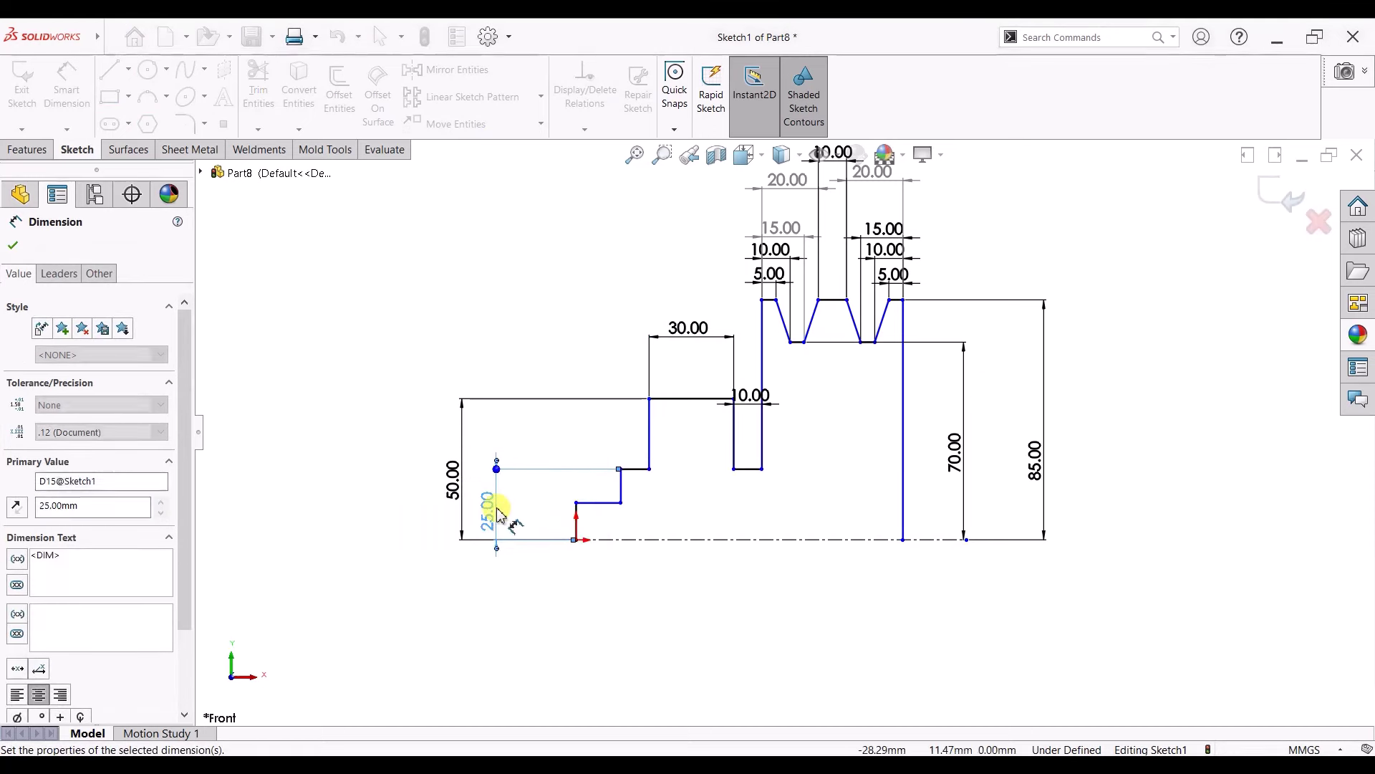
- Dimension the lowest step at 12 mm and the overall profile length at 120 mm
click(584, 504)
click(548, 537)
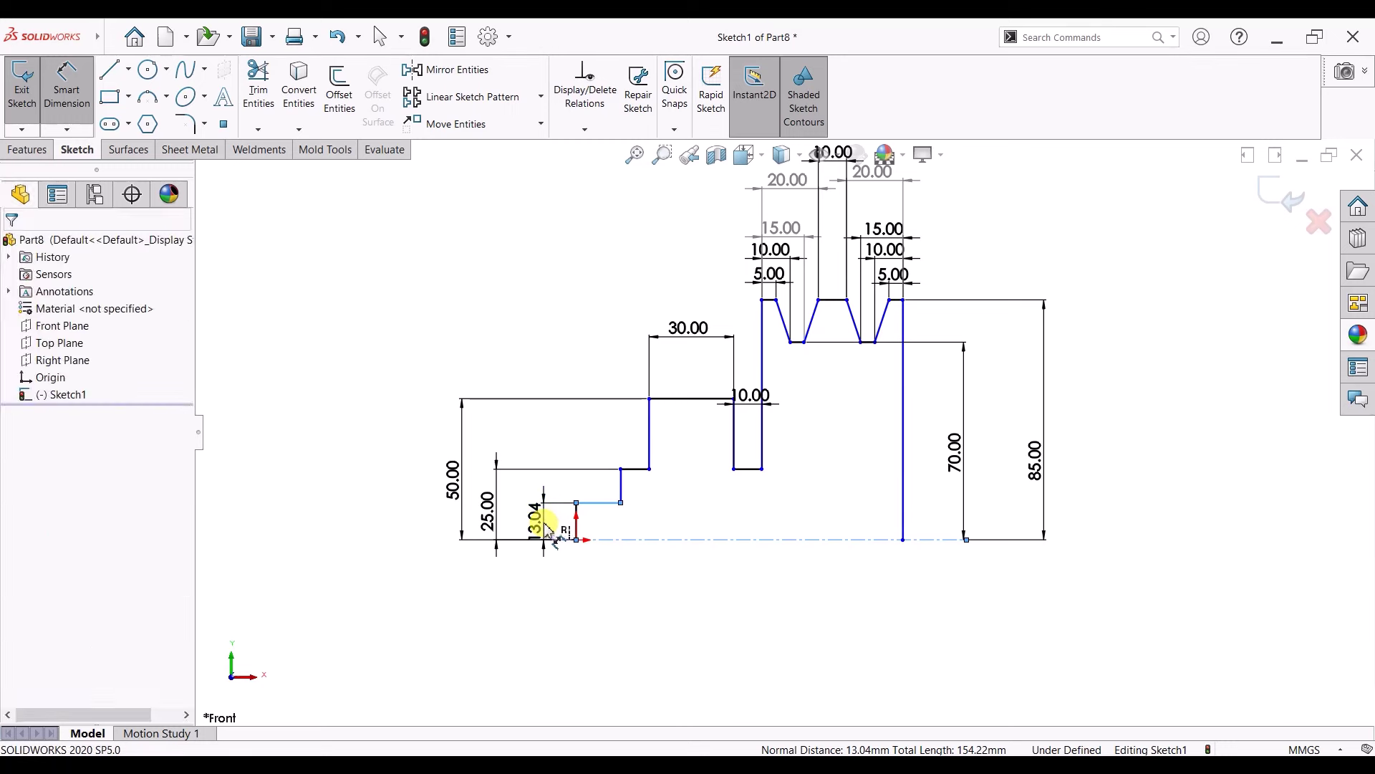
key(Return)
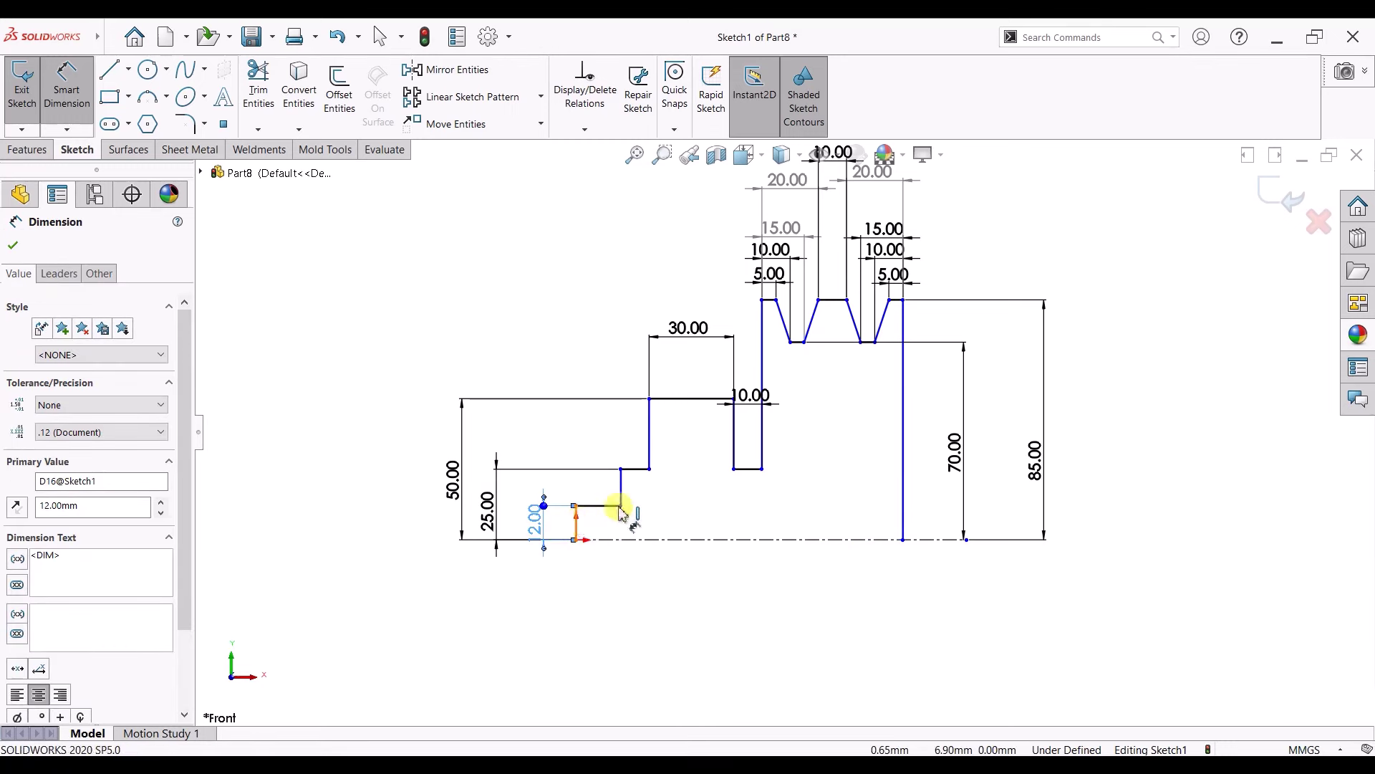
click(612, 506)
click(621, 491)
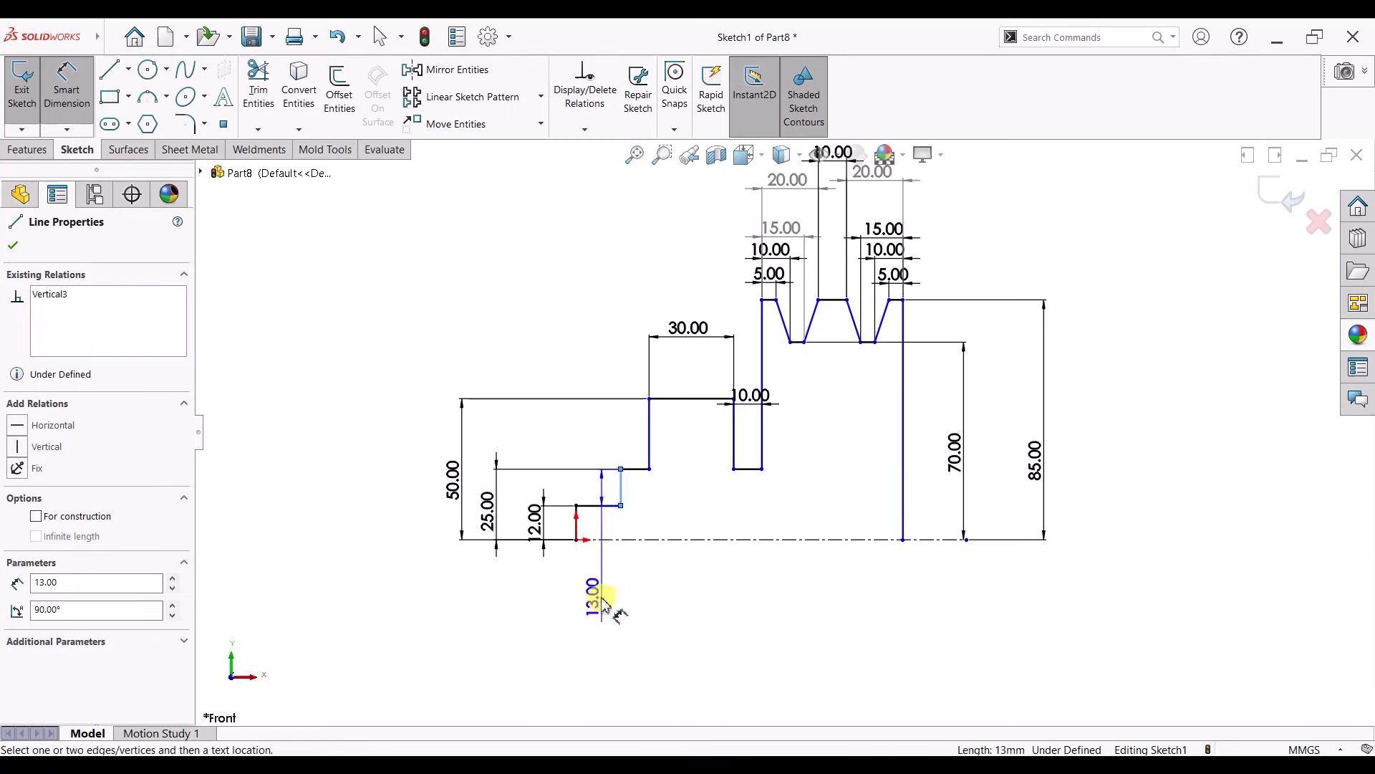
click(576, 541)
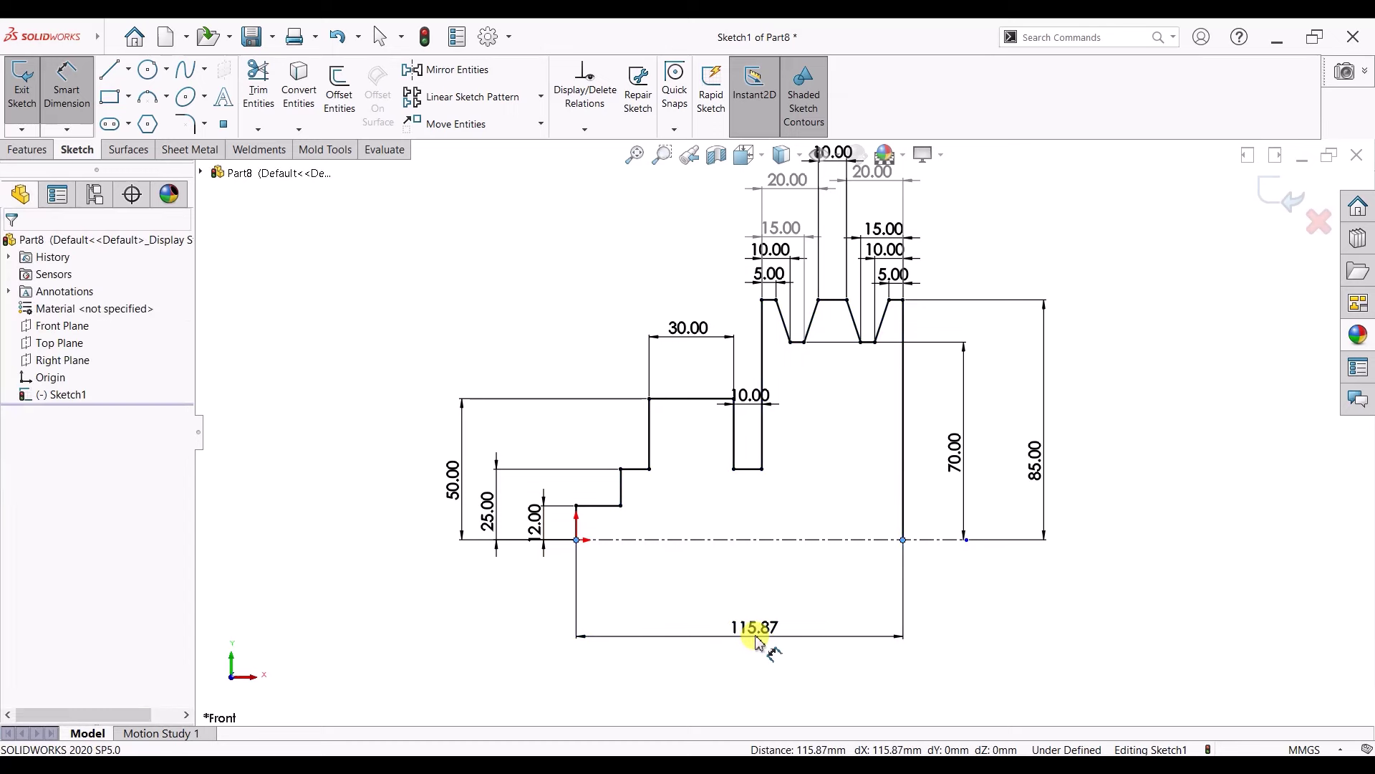
click(759, 635)
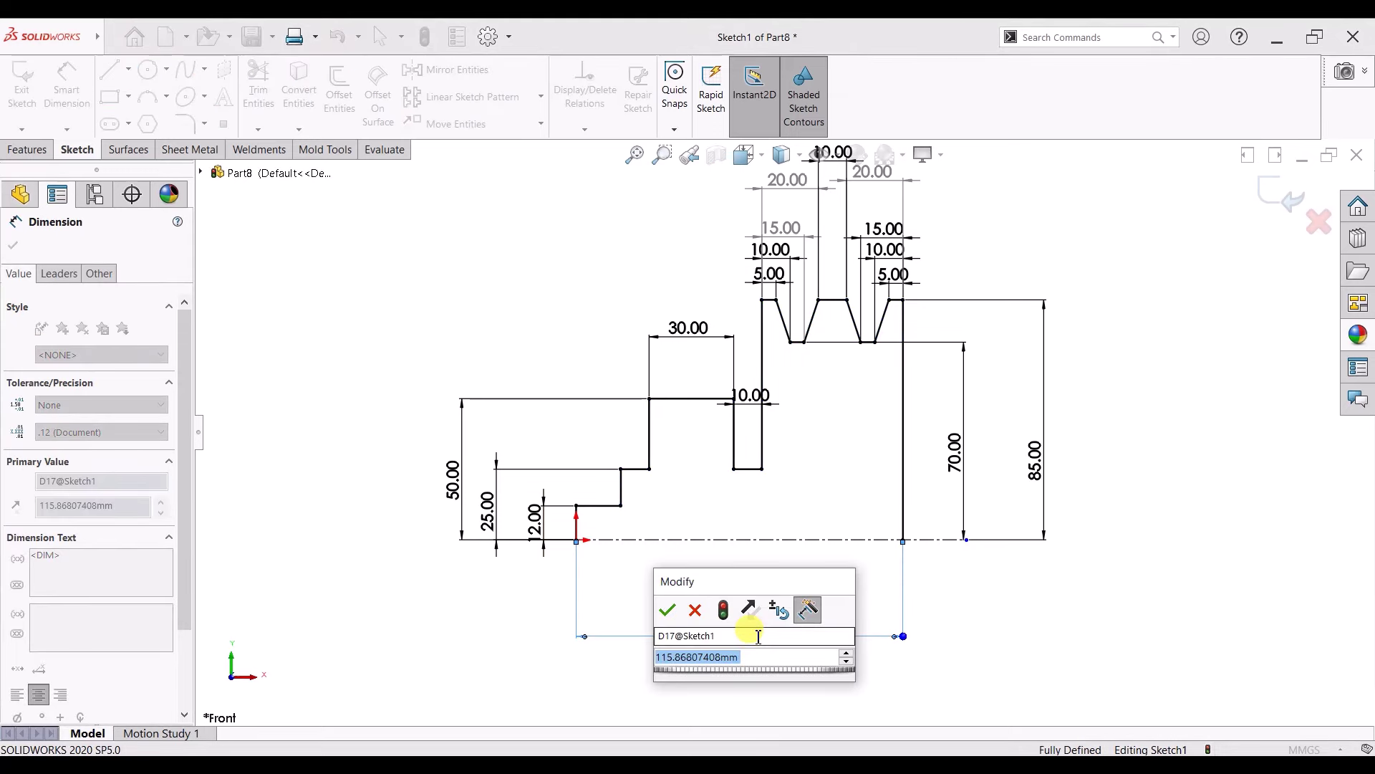
text(120)
key(Return)
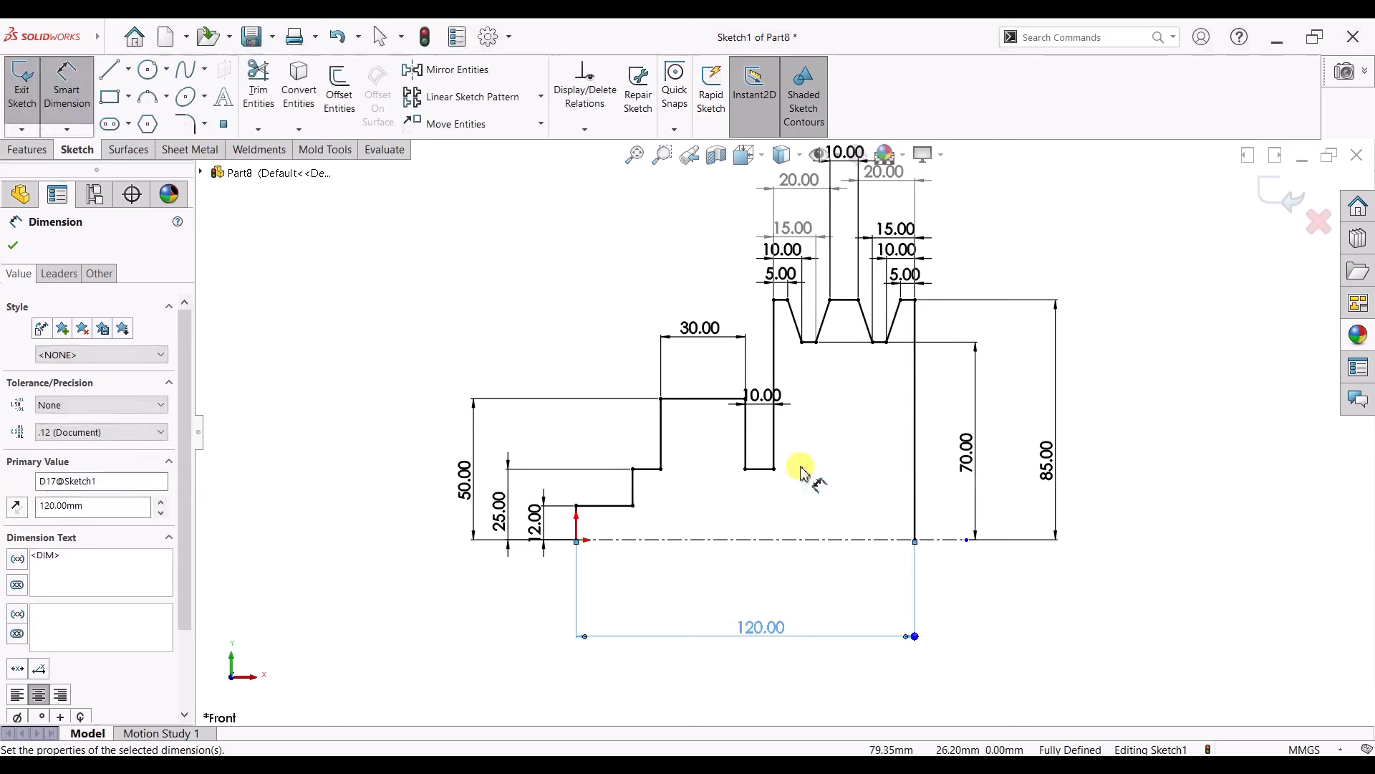
- Add a driven 50 mm reference width across the groove section
scroll(803, 512, up, 2)
click(778, 444)
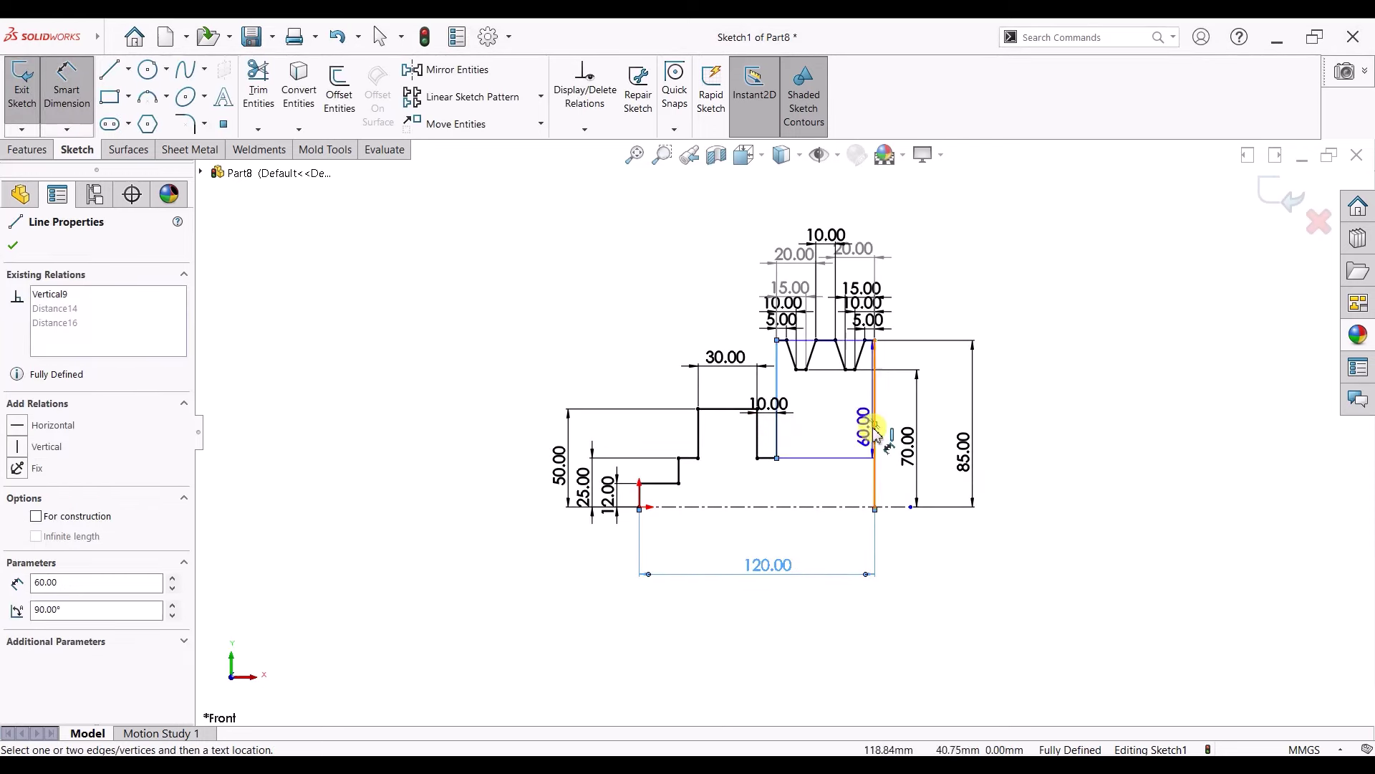
click(874, 426)
click(826, 192)
click(550, 225)
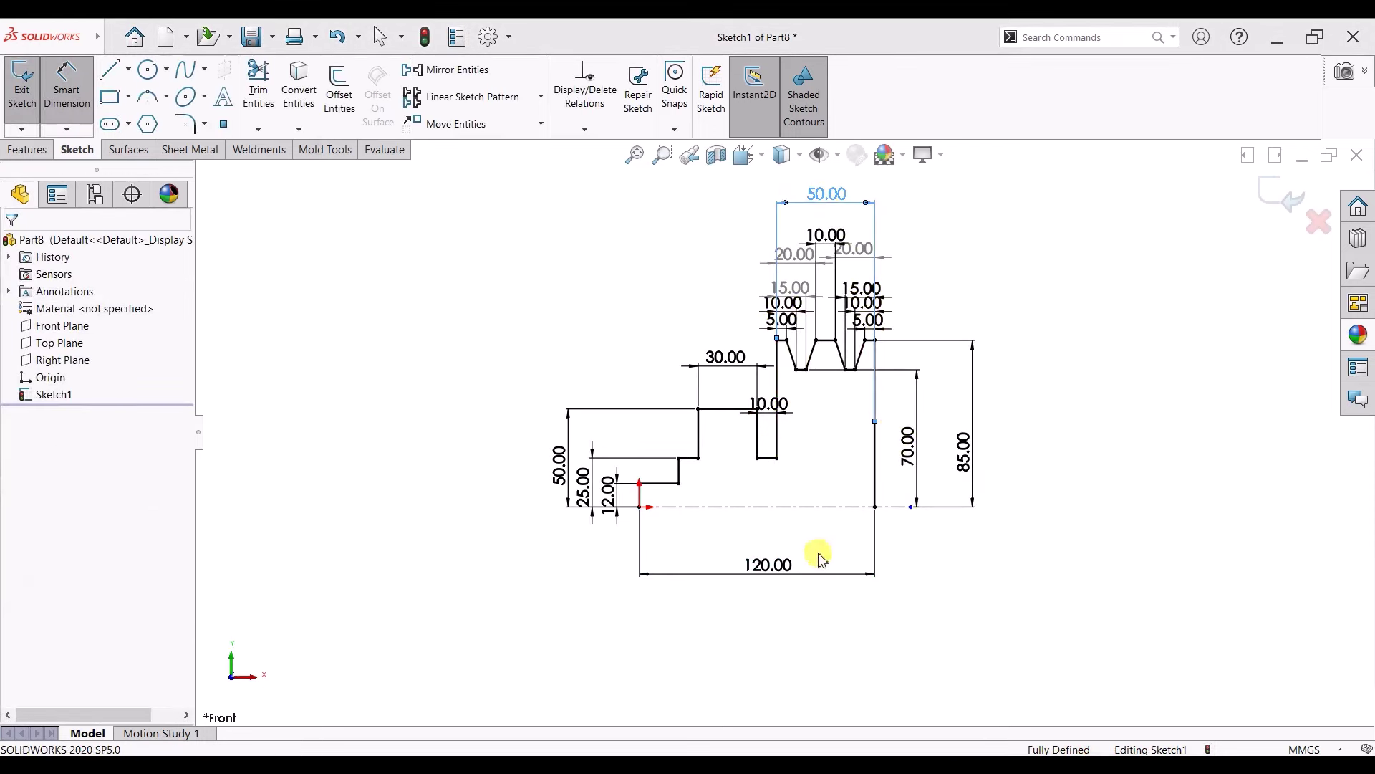
click(876, 487)
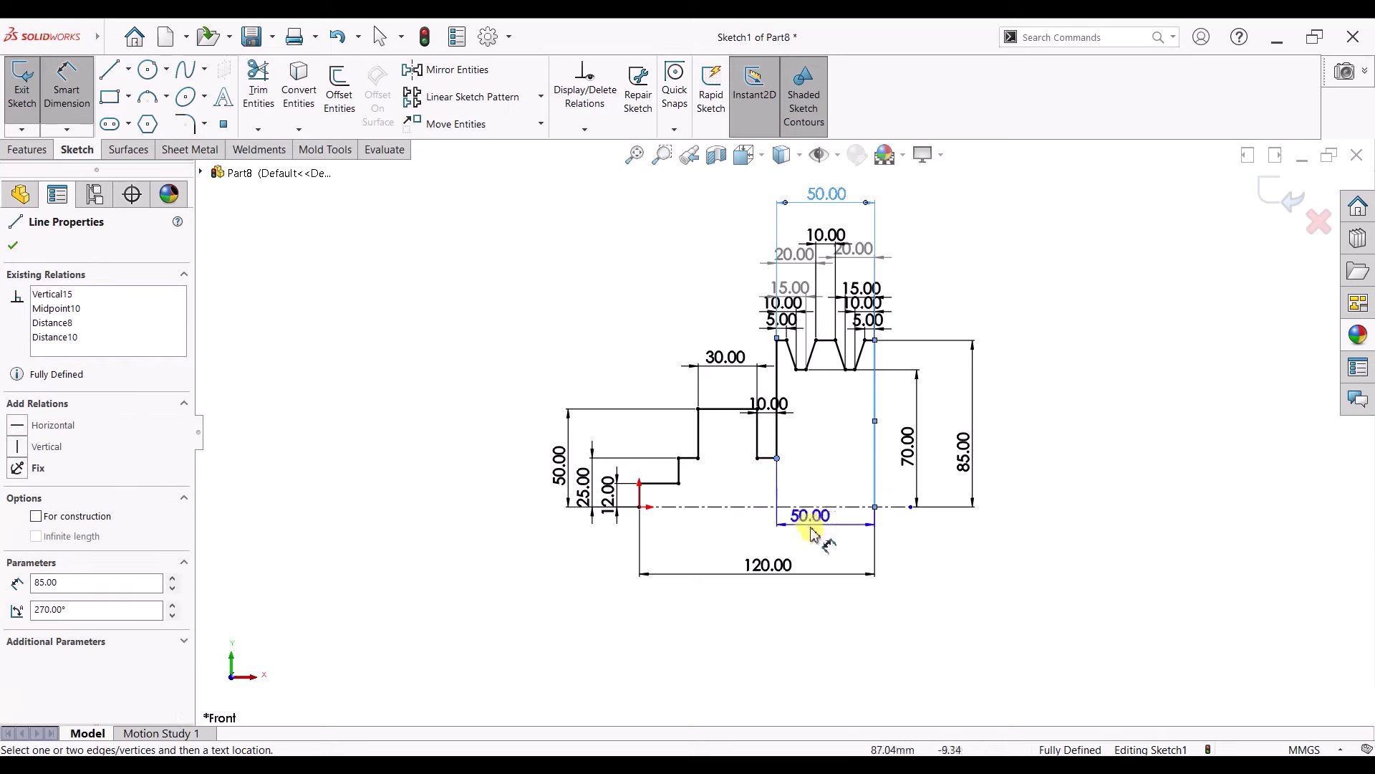
key(Escape)
- Add driven reference dimensions of 10 mm (slot), 10 mm (step) and 20 mm (profile width)
click(758, 458)
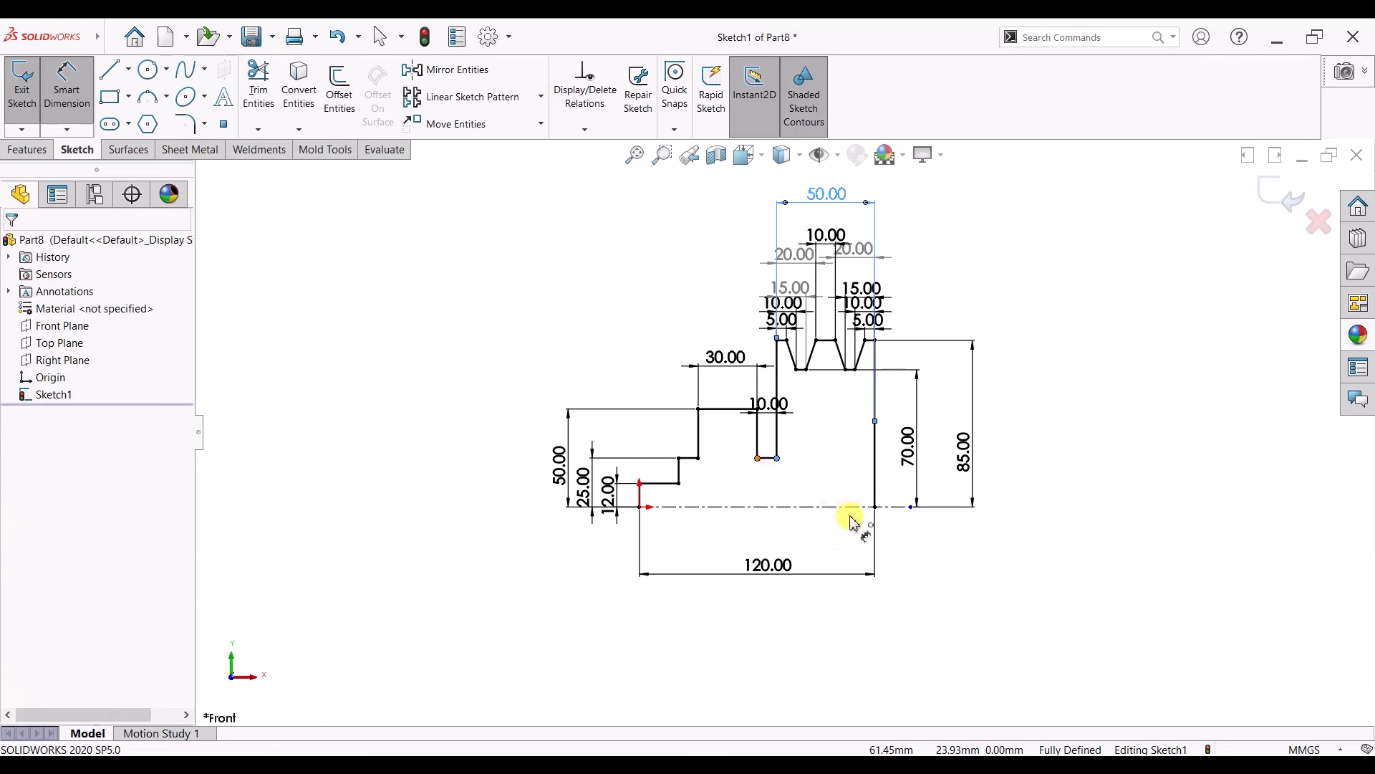
click(768, 528)
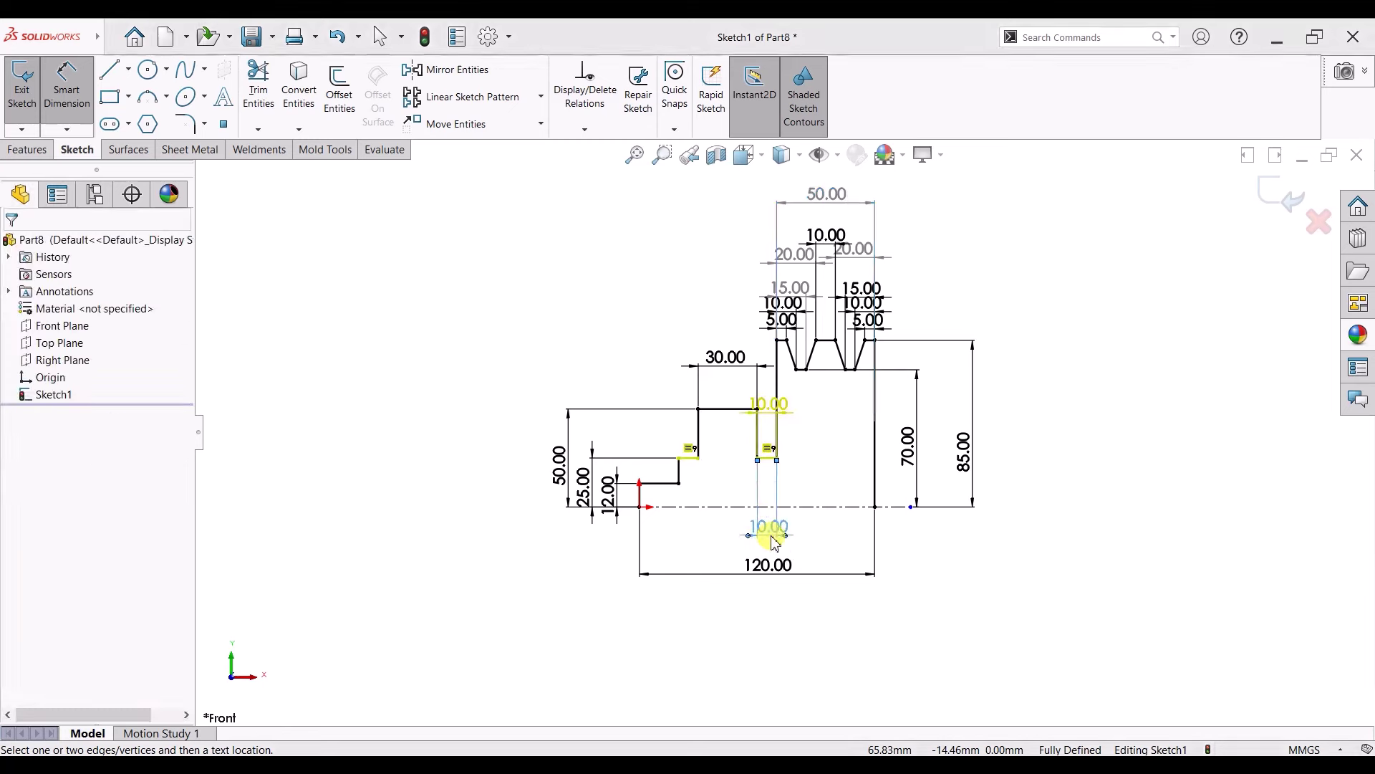
click(552, 225)
click(698, 458)
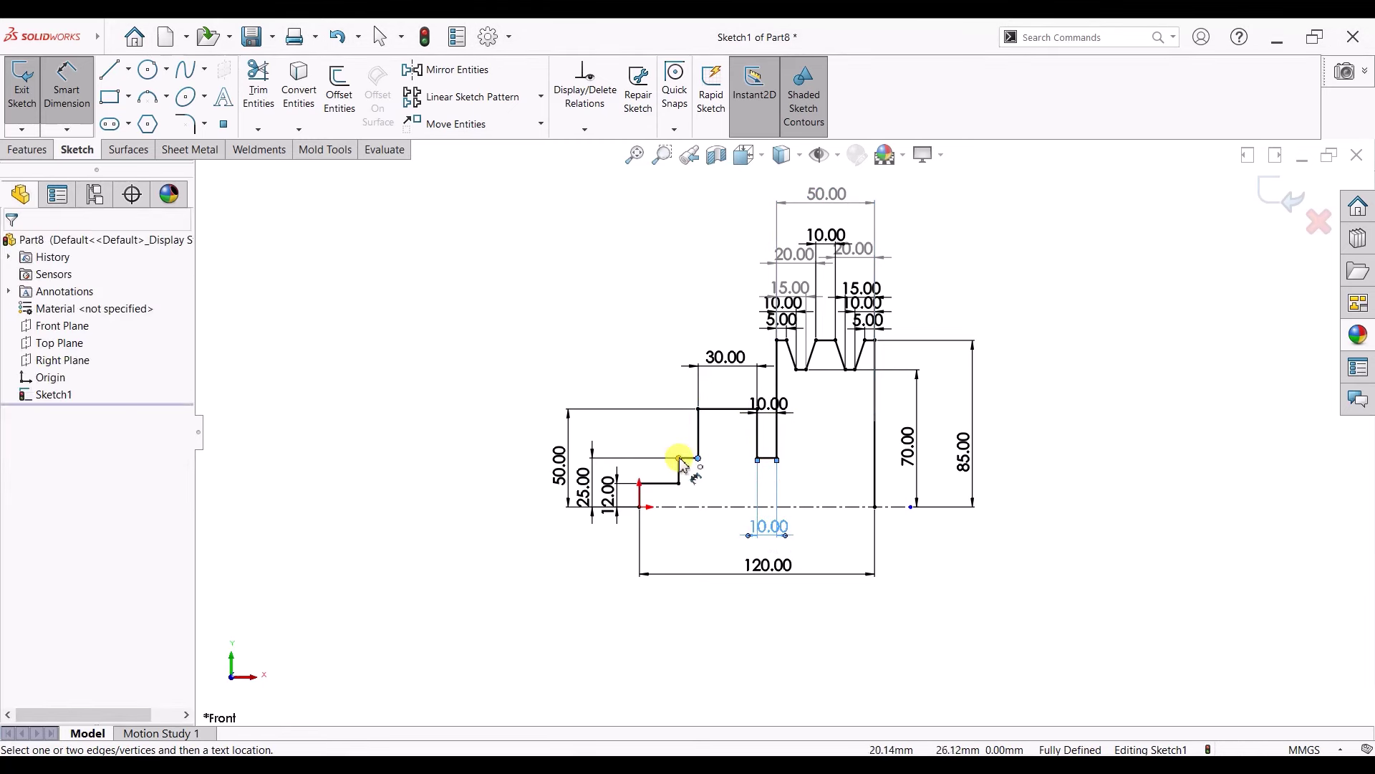
click(679, 458)
click(682, 402)
click(549, 222)
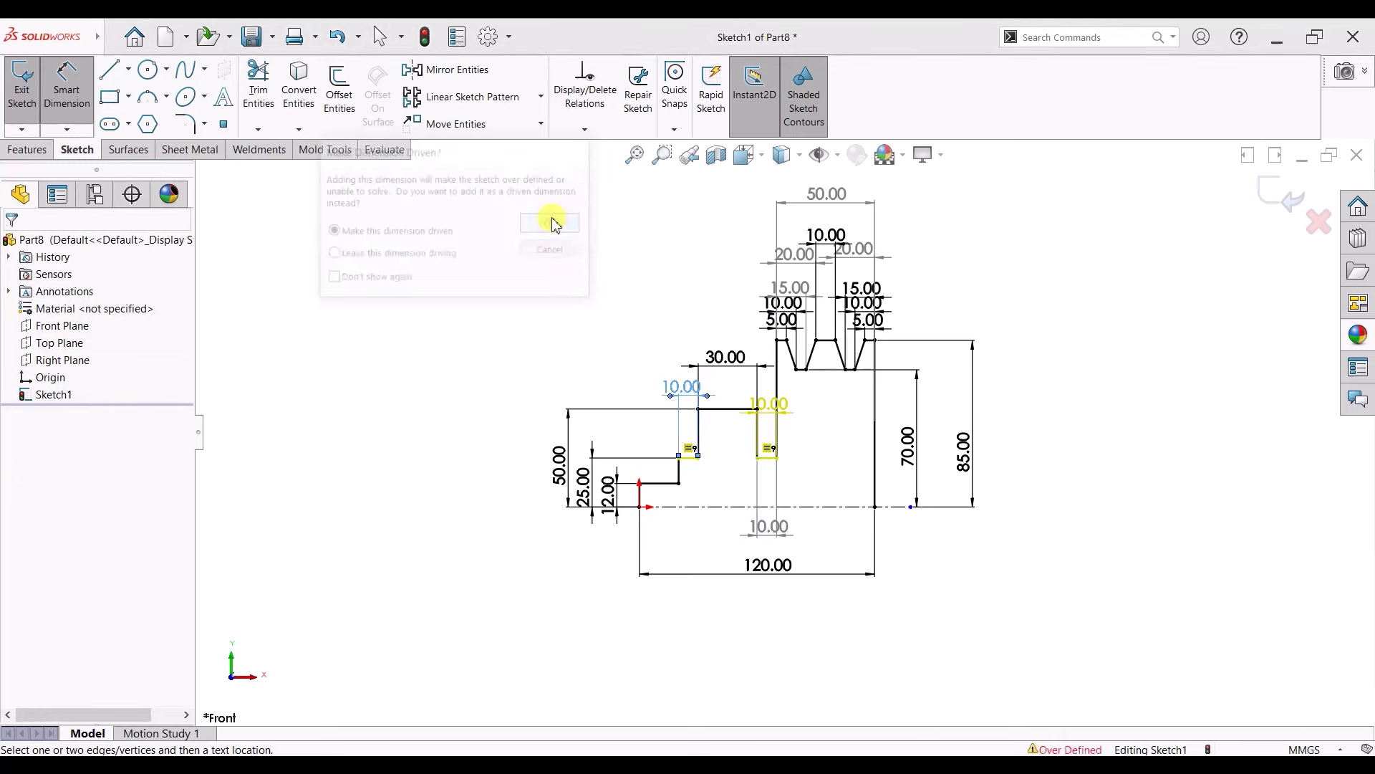
click(678, 482)
click(649, 331)
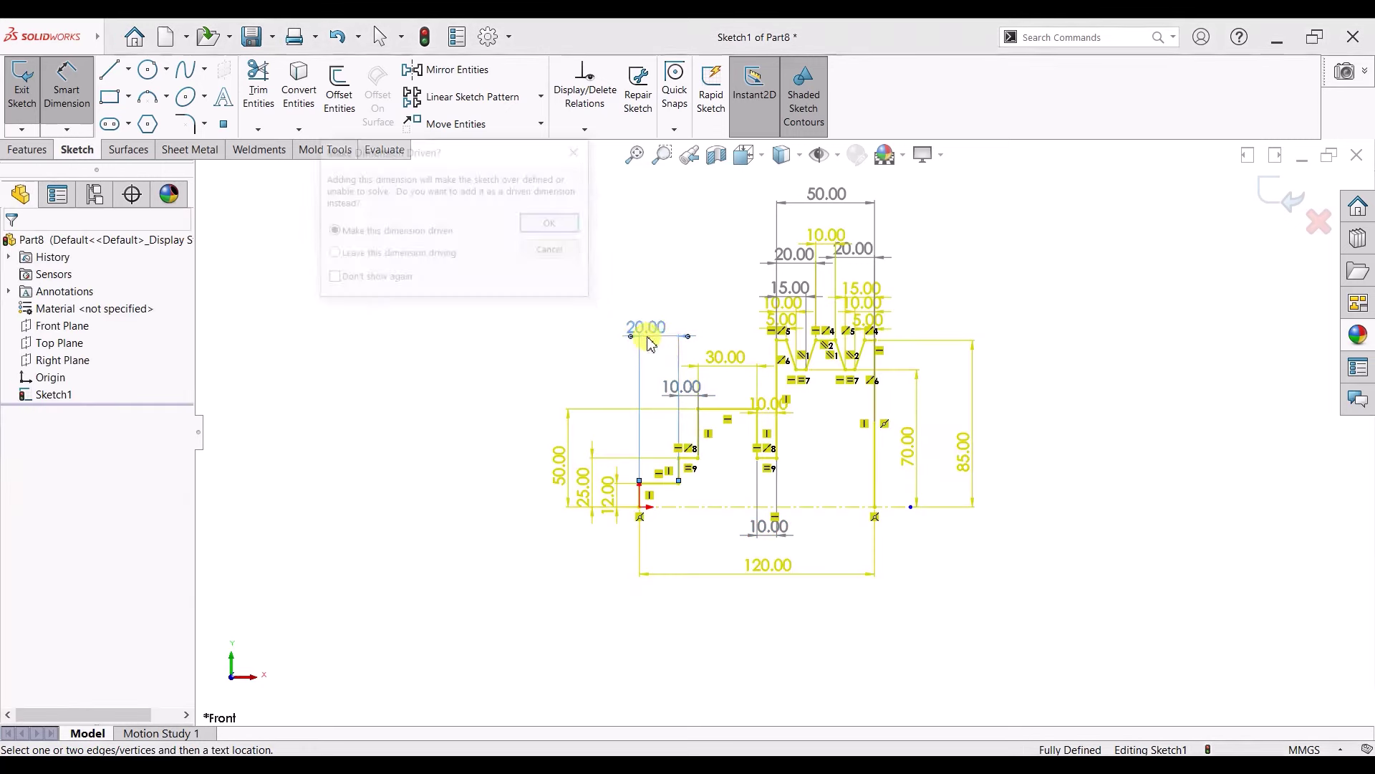
click(568, 225)
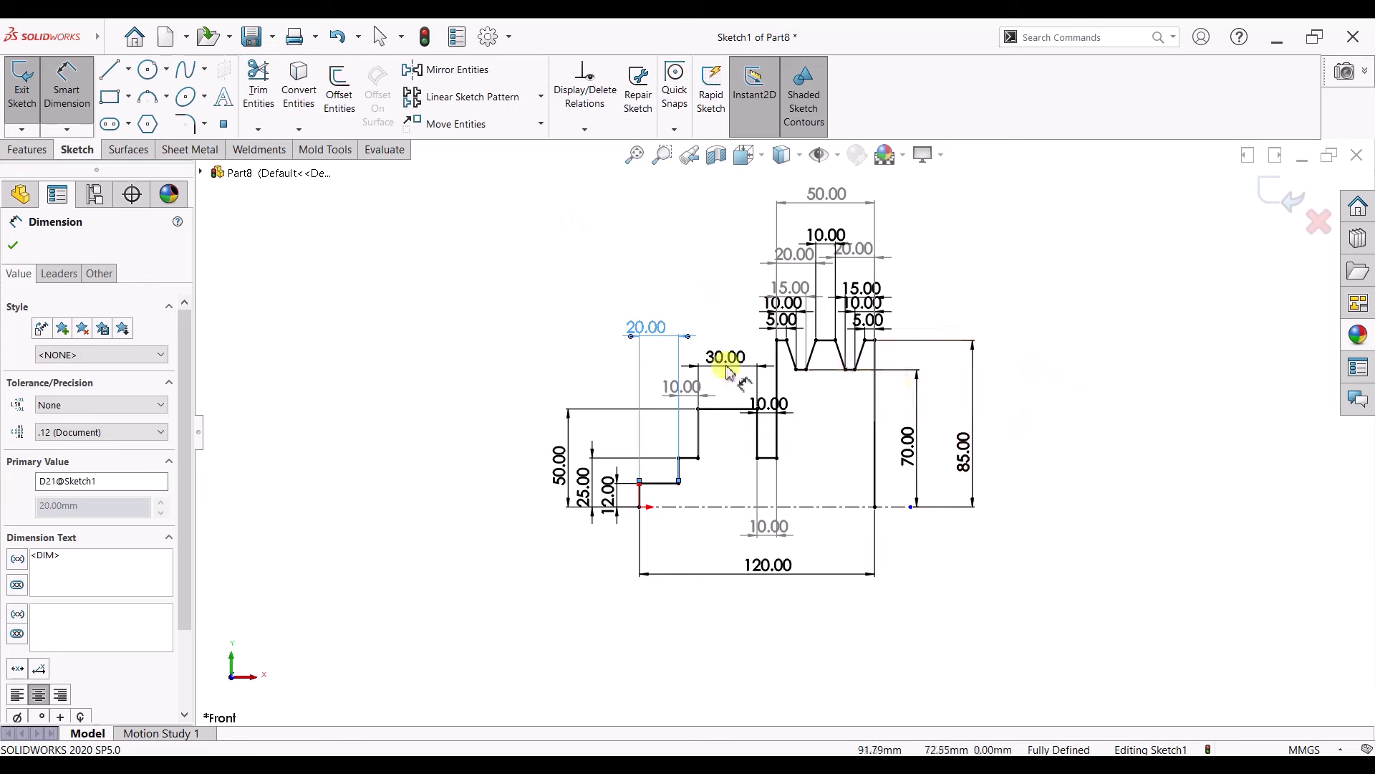
scroll(924, 459, down, 1)
- Change the pulley's 85 mm outer height to 90 mm
double_click(987, 455)
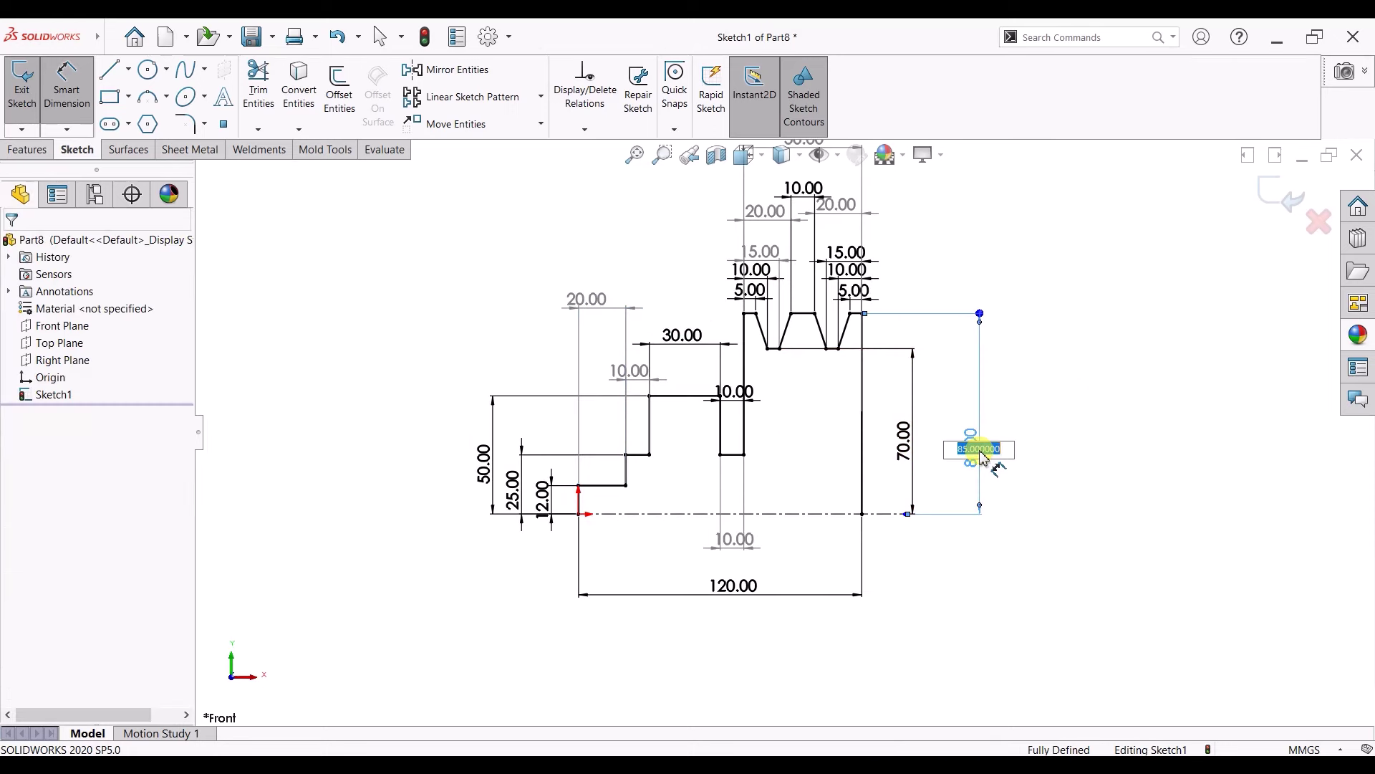
text(90)
key(Return)
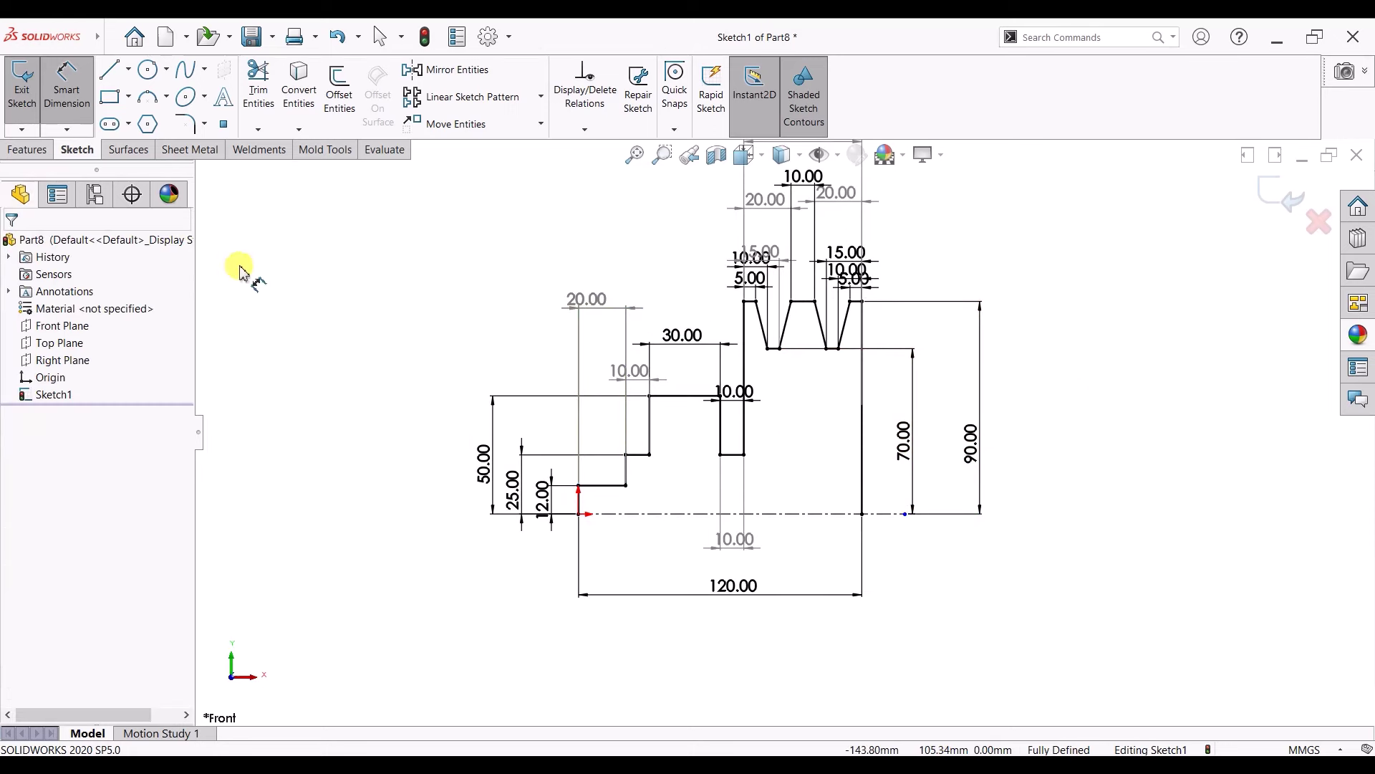
scroll(822, 375, down, 1)
scroll(824, 376, down, 1)
- Change the 70 mm groove-bottom height to 78 mm
double_click(938, 470)
text(8)
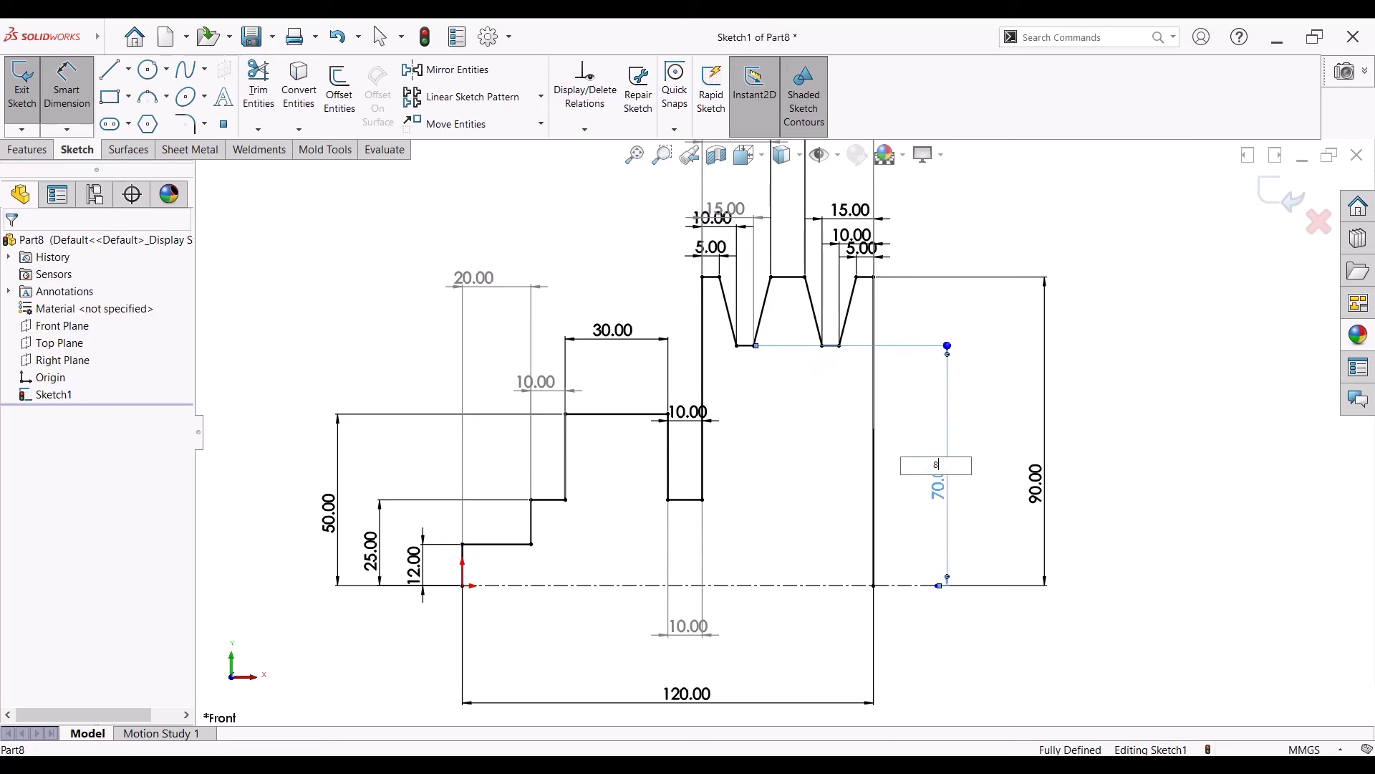
text(0)
key(Return)
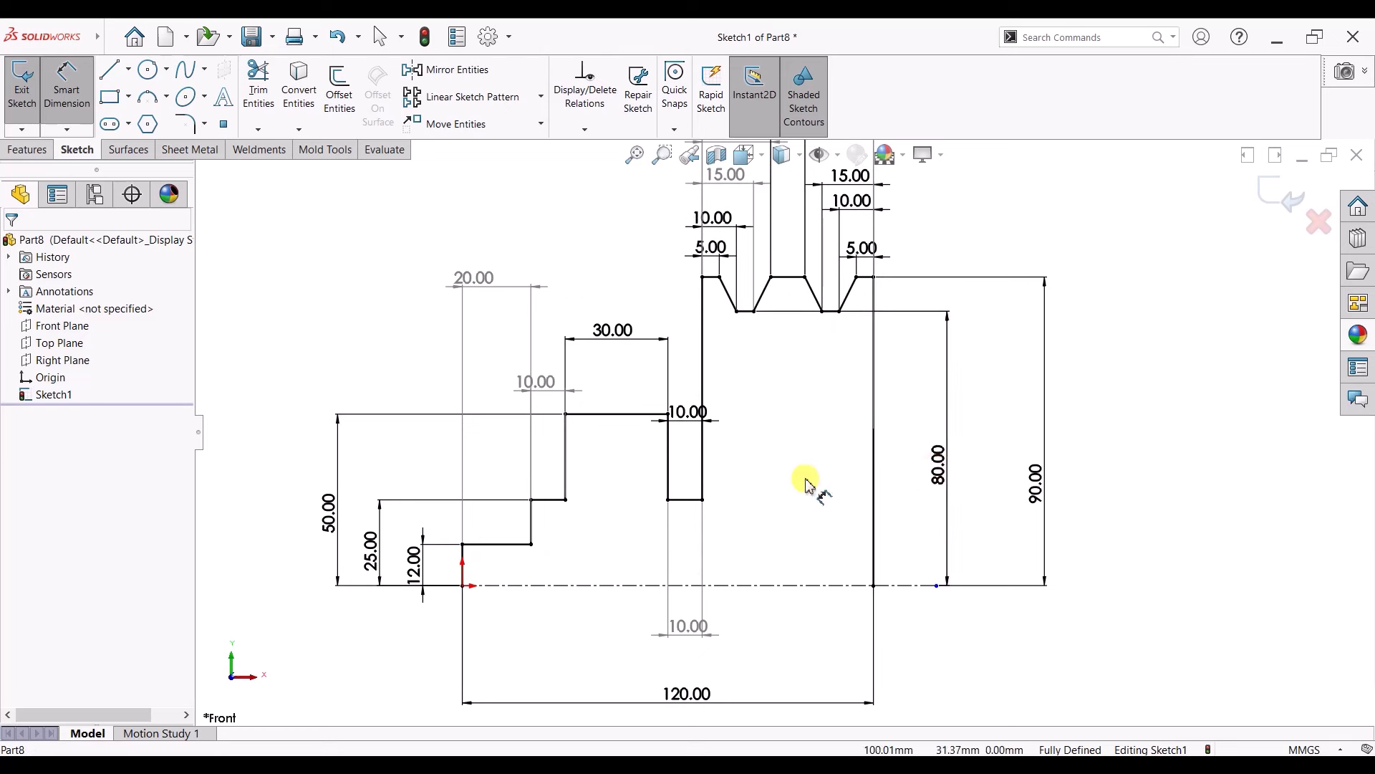
click(939, 466)
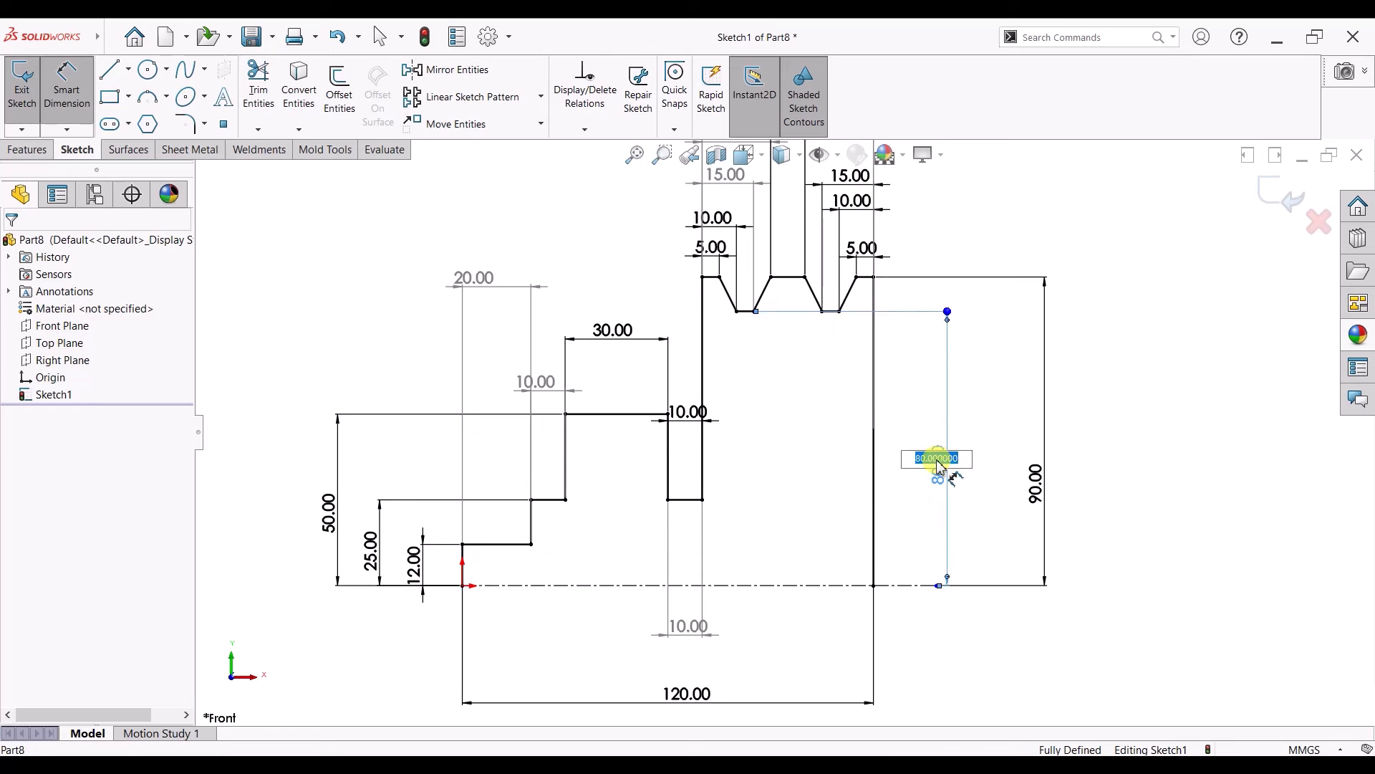
text(78)
key(Return)
- Revolve the sketch 360° about the centerline into the solid pulley, then orbit to inspect it
click(27, 149)
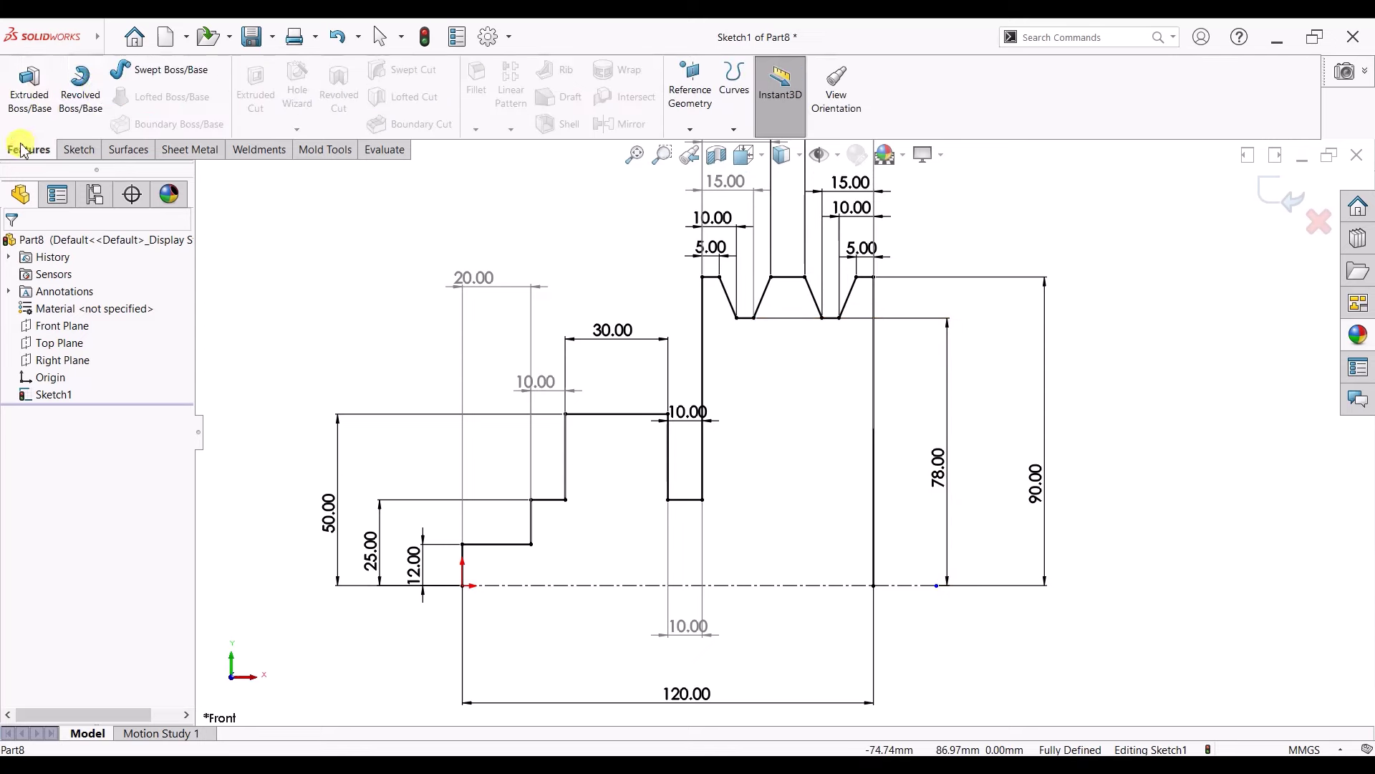
click(80, 89)
click(730, 407)
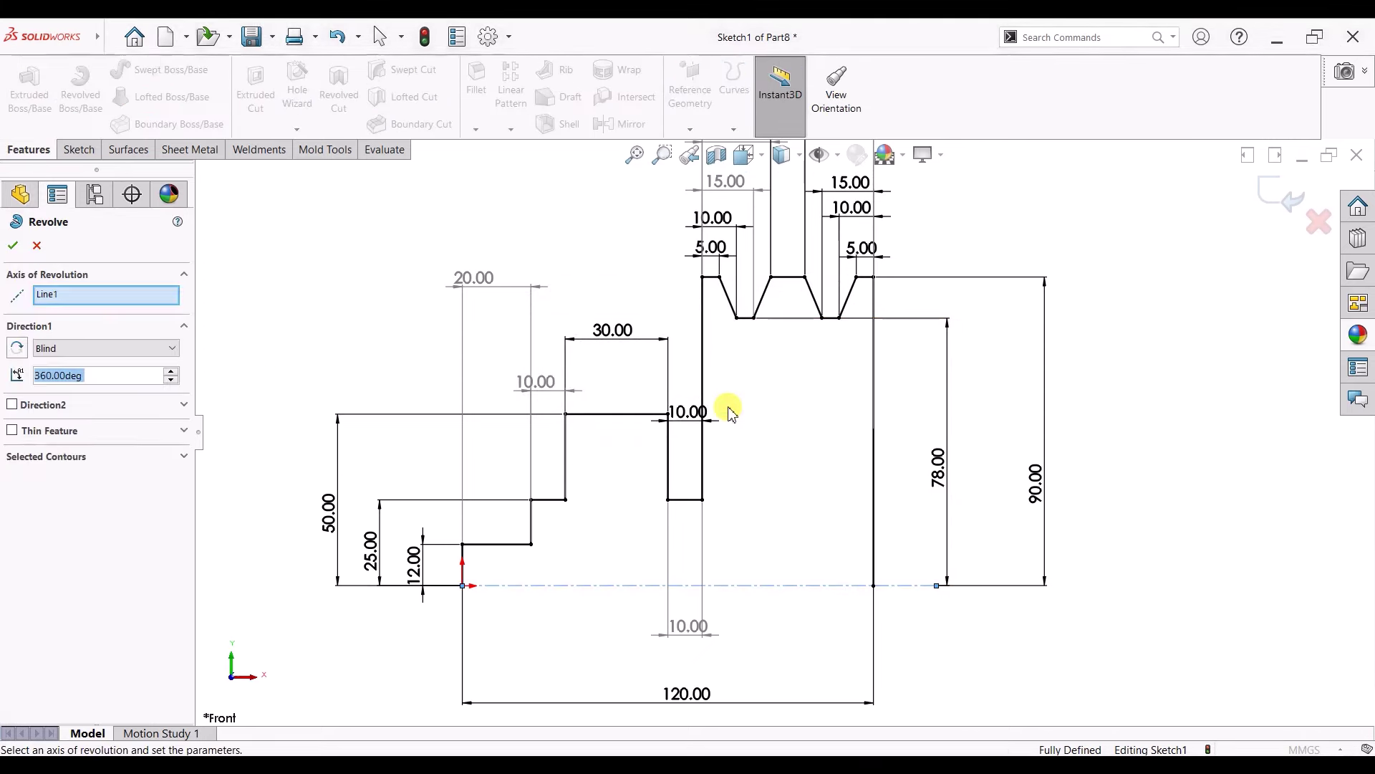
middle_drag(1036, 644, 941, 607)
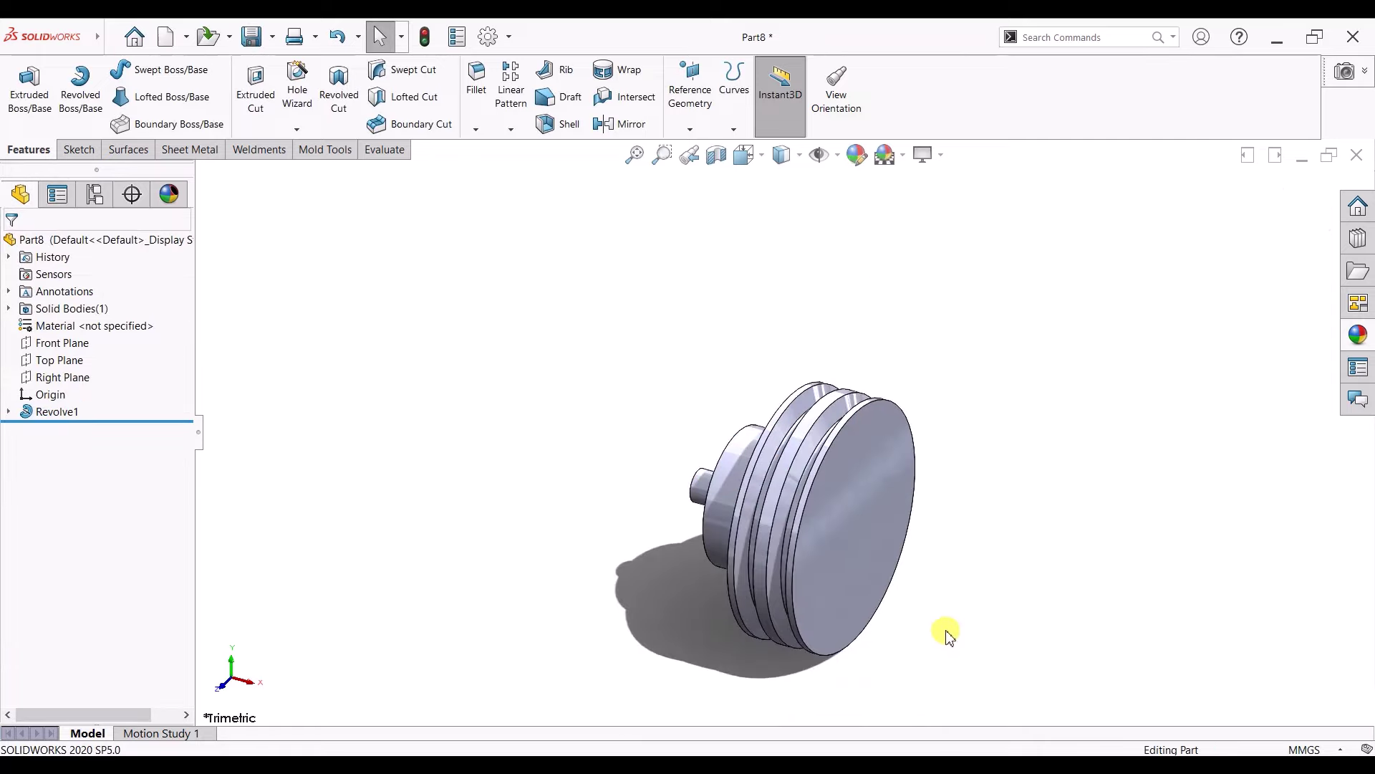
mouse_move(1079, 539)
middle_down()
mouse_move(978, 584)
mouse_move(1180, 602)
mouse_move(955, 589)
mouse_move(1038, 577)
middle_up()
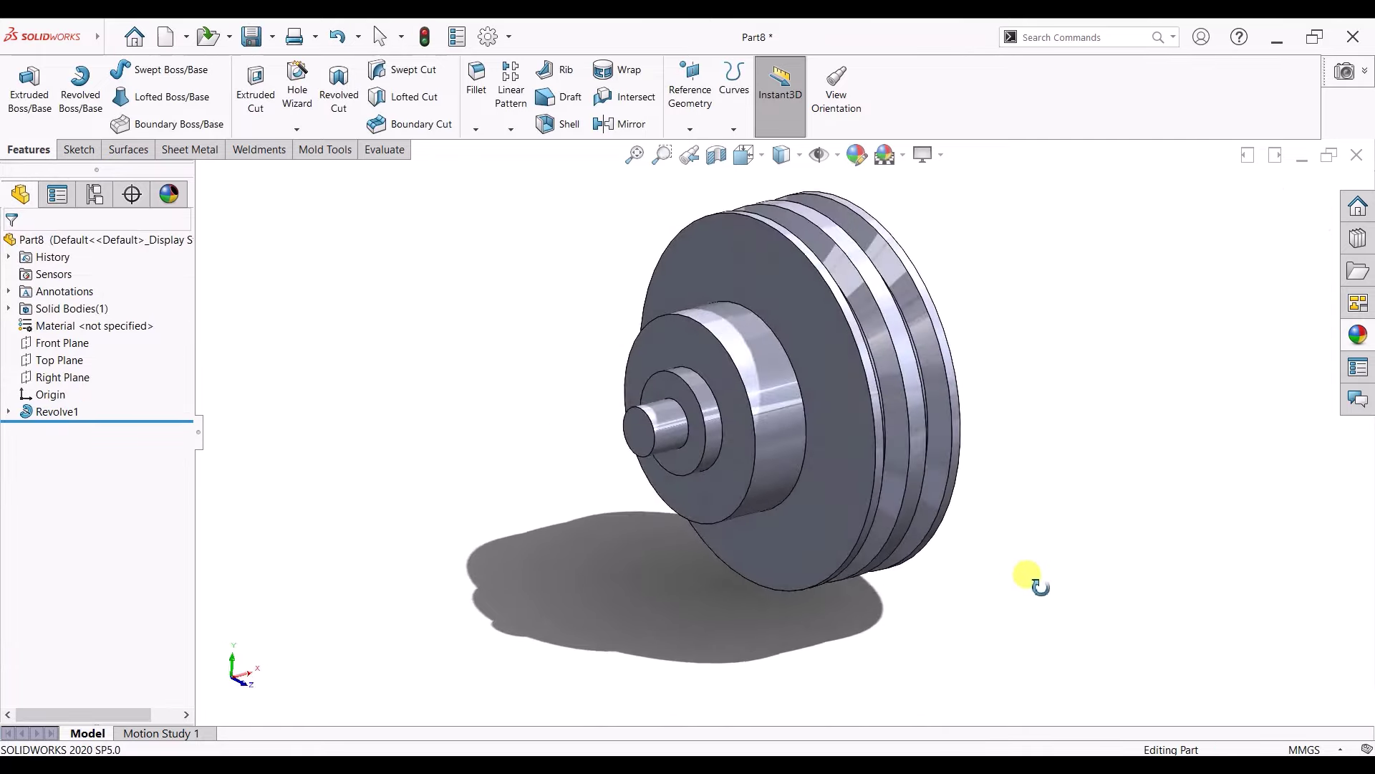
- Start a sketch on the hub's front face and draw a vertical centerline up from the origin
click(709, 351)
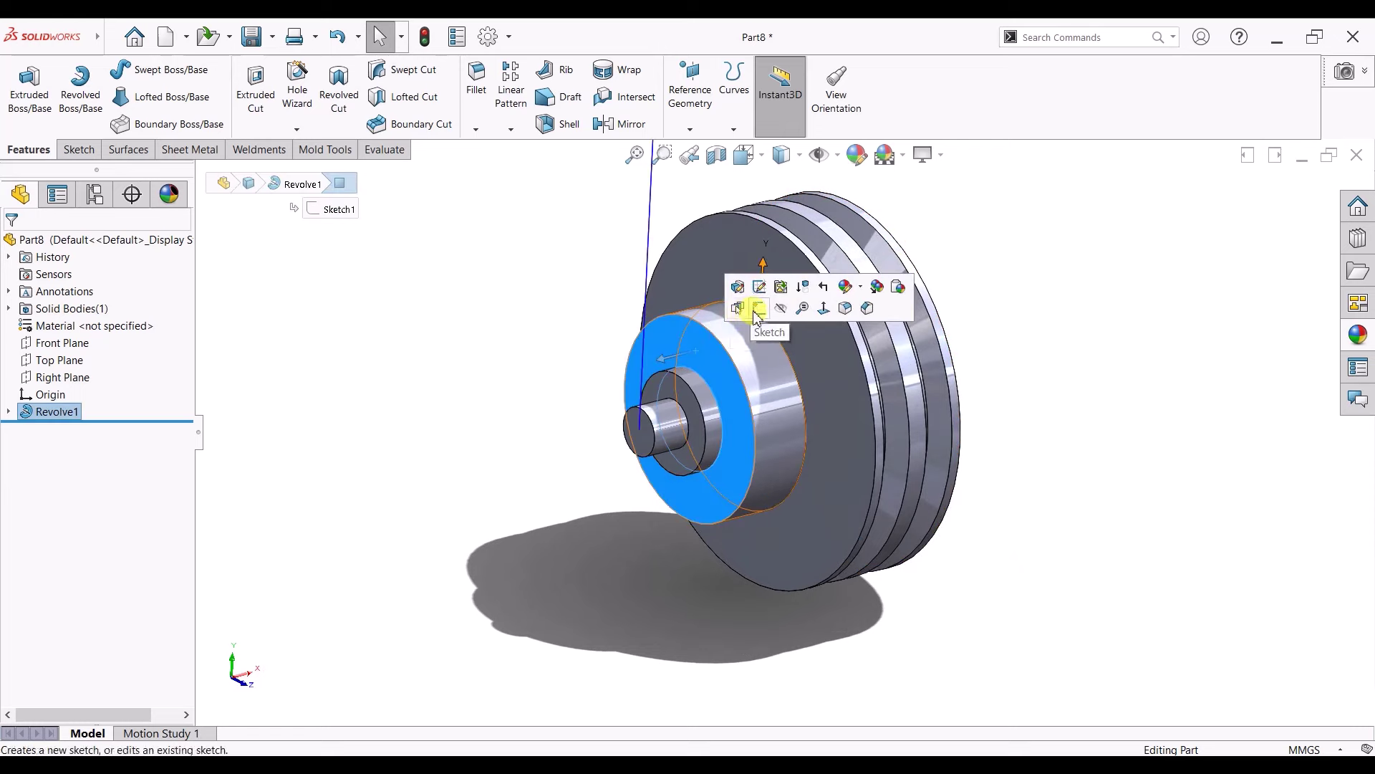
click(754, 311)
key(ctrl+8)
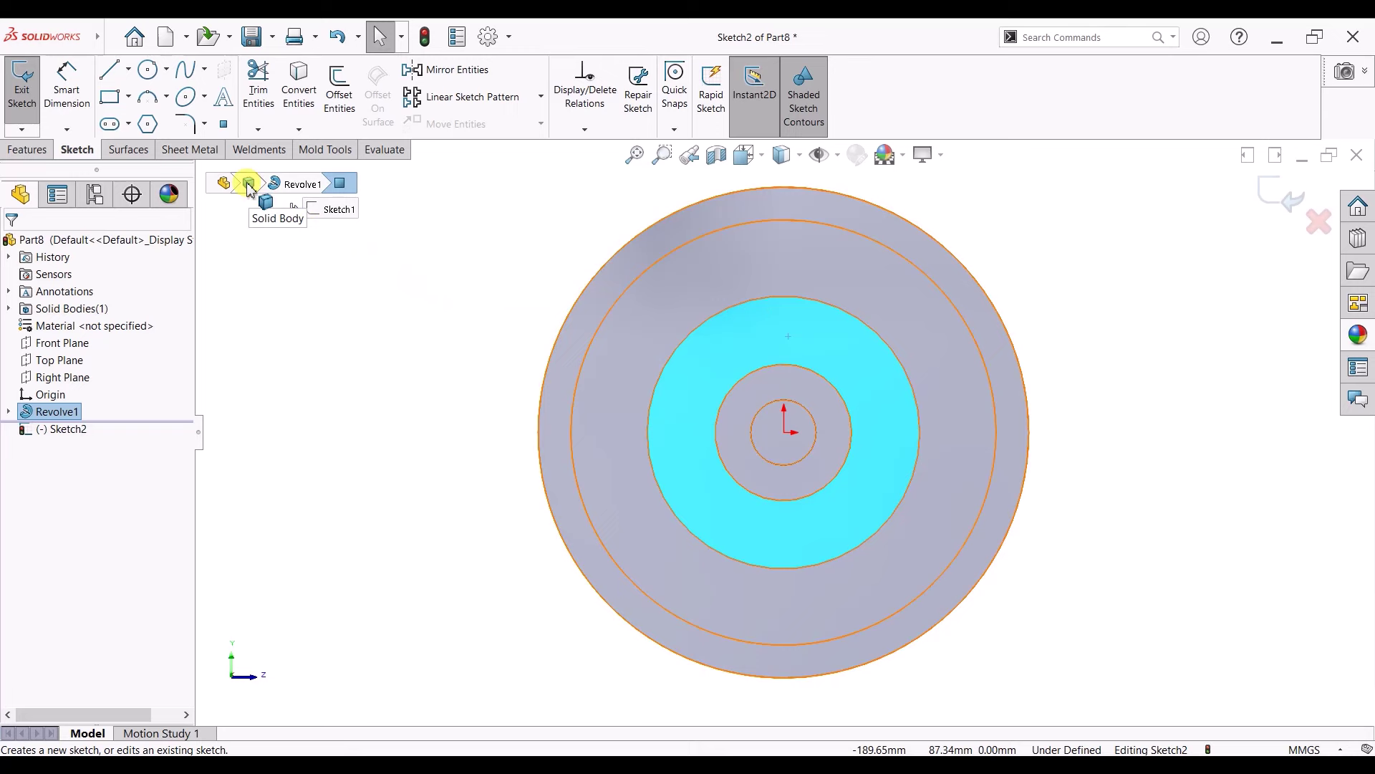
click(128, 70)
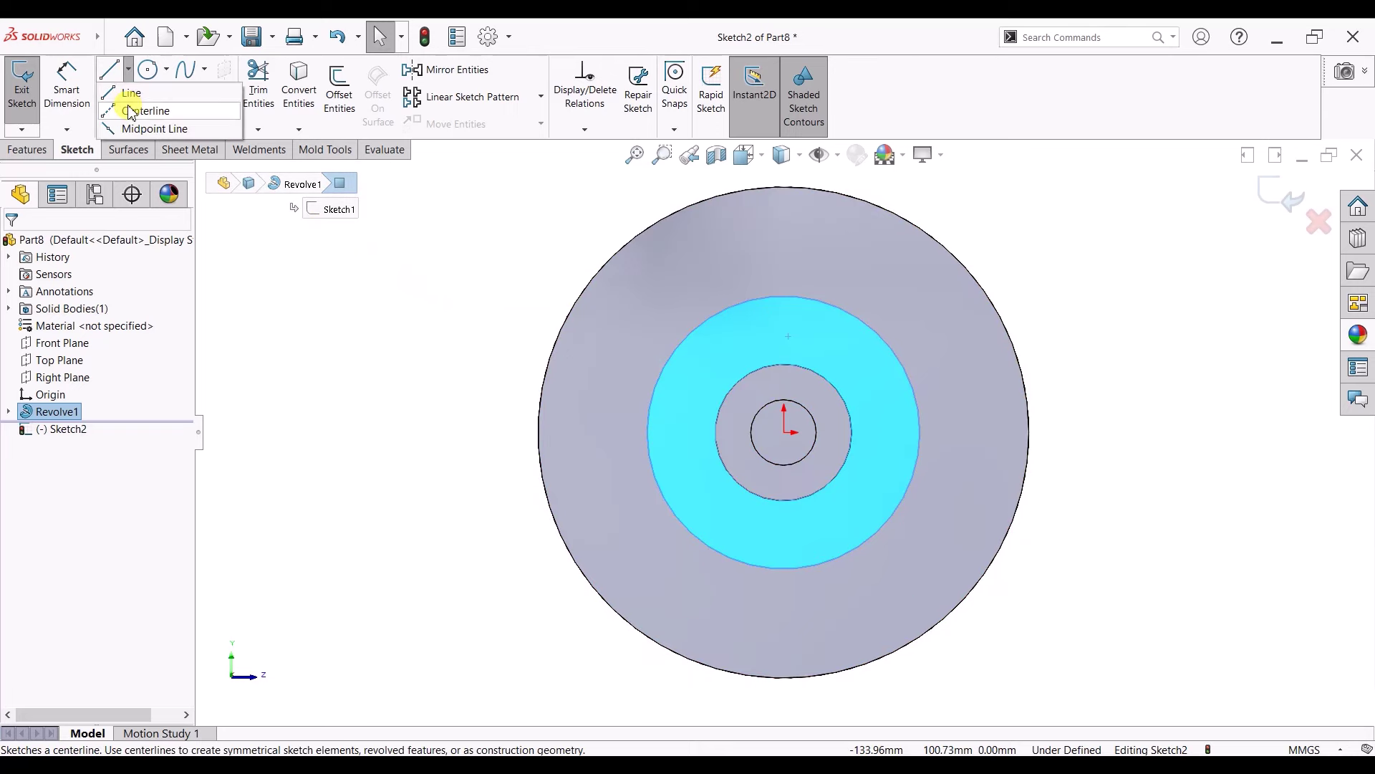
click(121, 108)
click(785, 432)
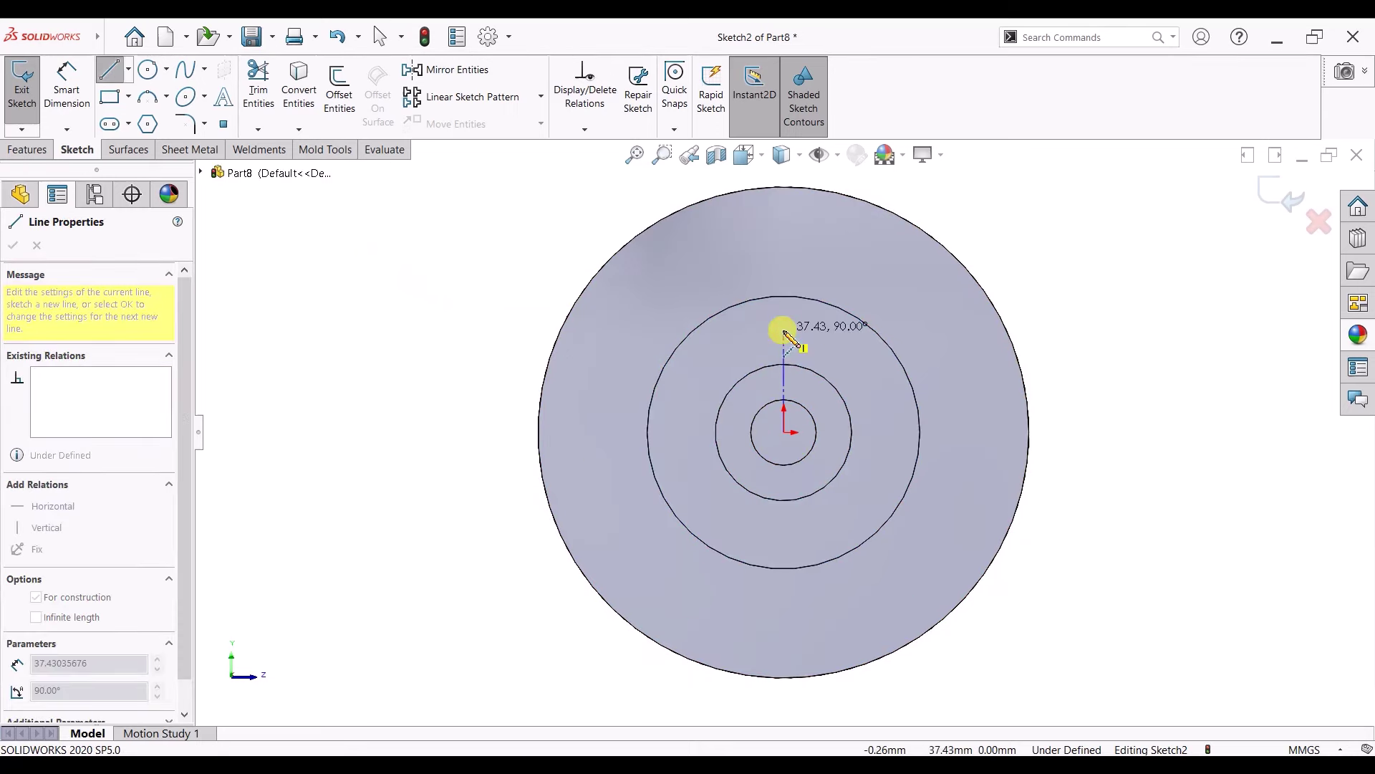
click(784, 282)
key(Escape)
key(ctrl+8)
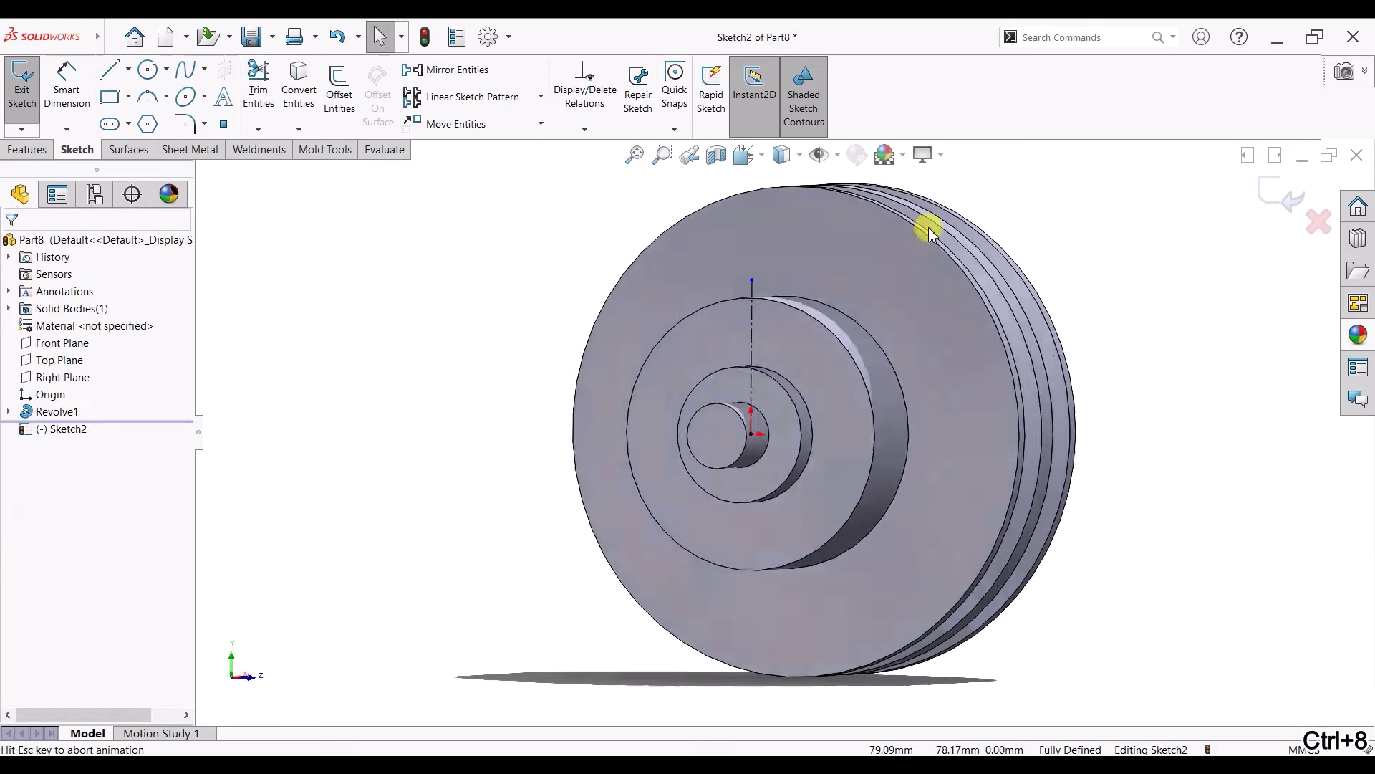
- Draw a circle centred on the origin and dimension it to Ø115 mm
click(148, 69)
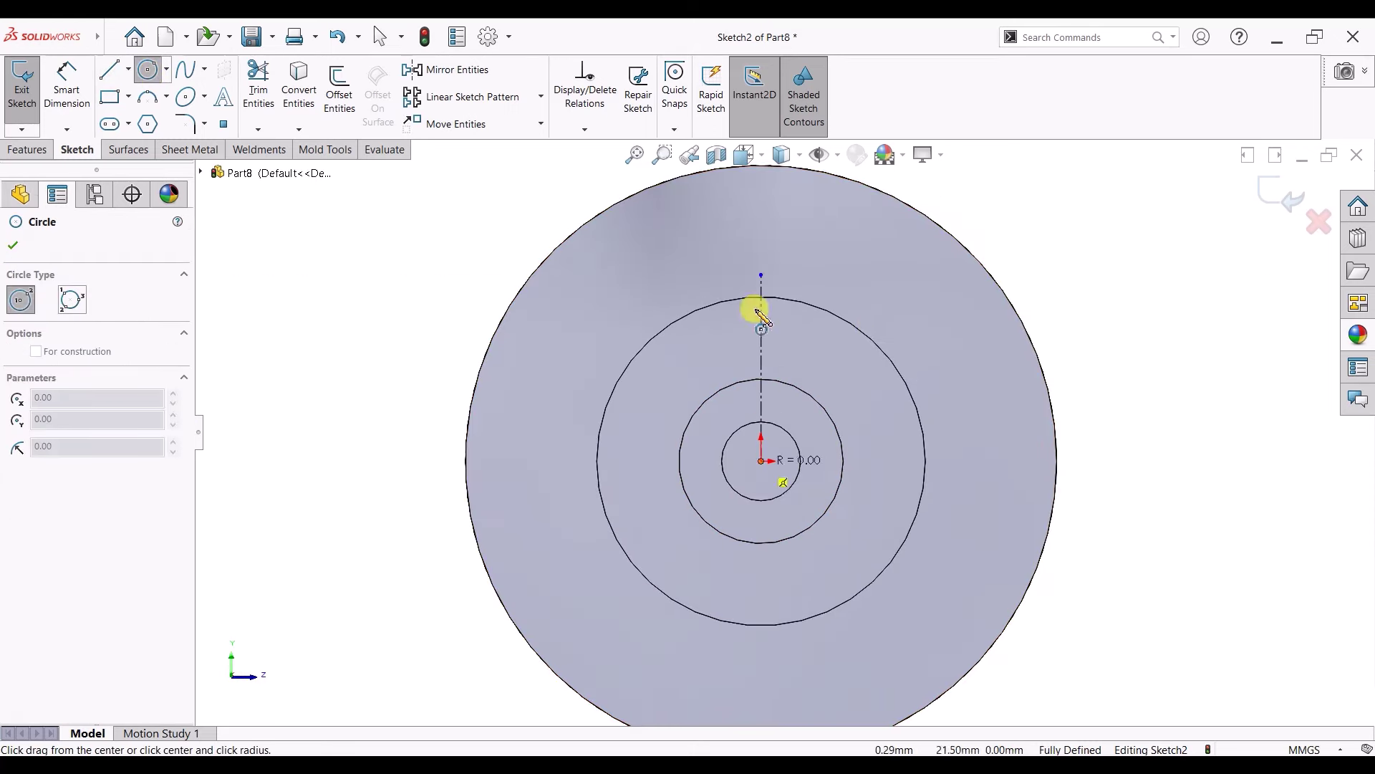
click(760, 275)
key(Escape)
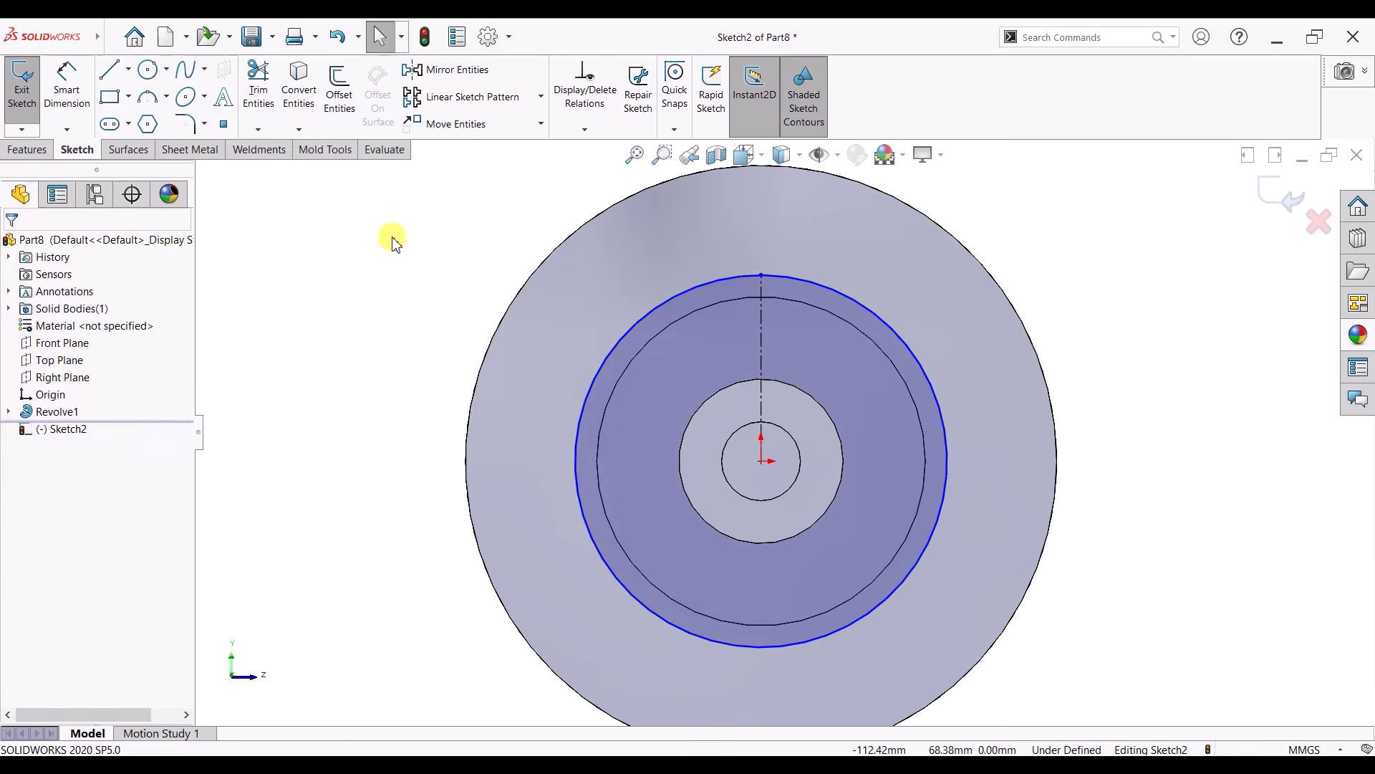
click(66, 86)
click(904, 344)
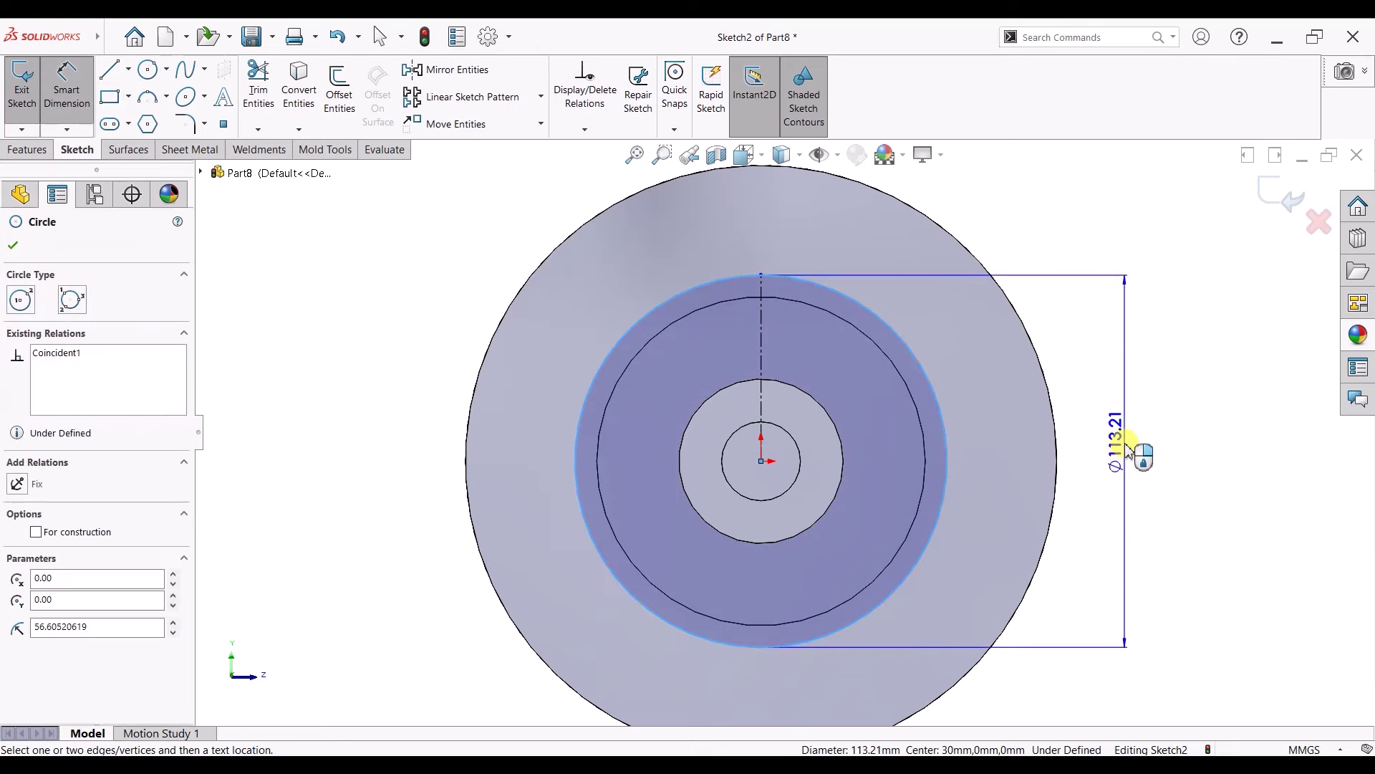
click(1128, 451)
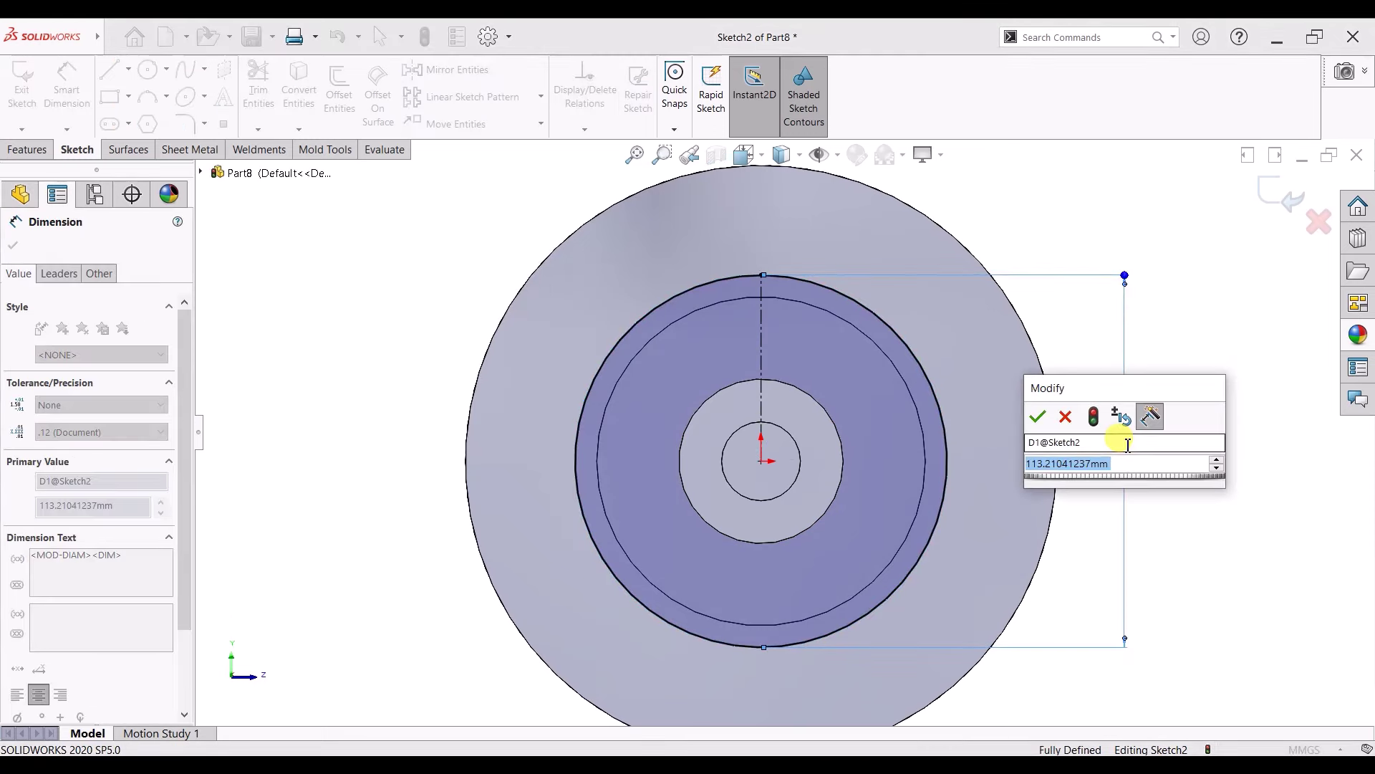
text(115)
key(Return)
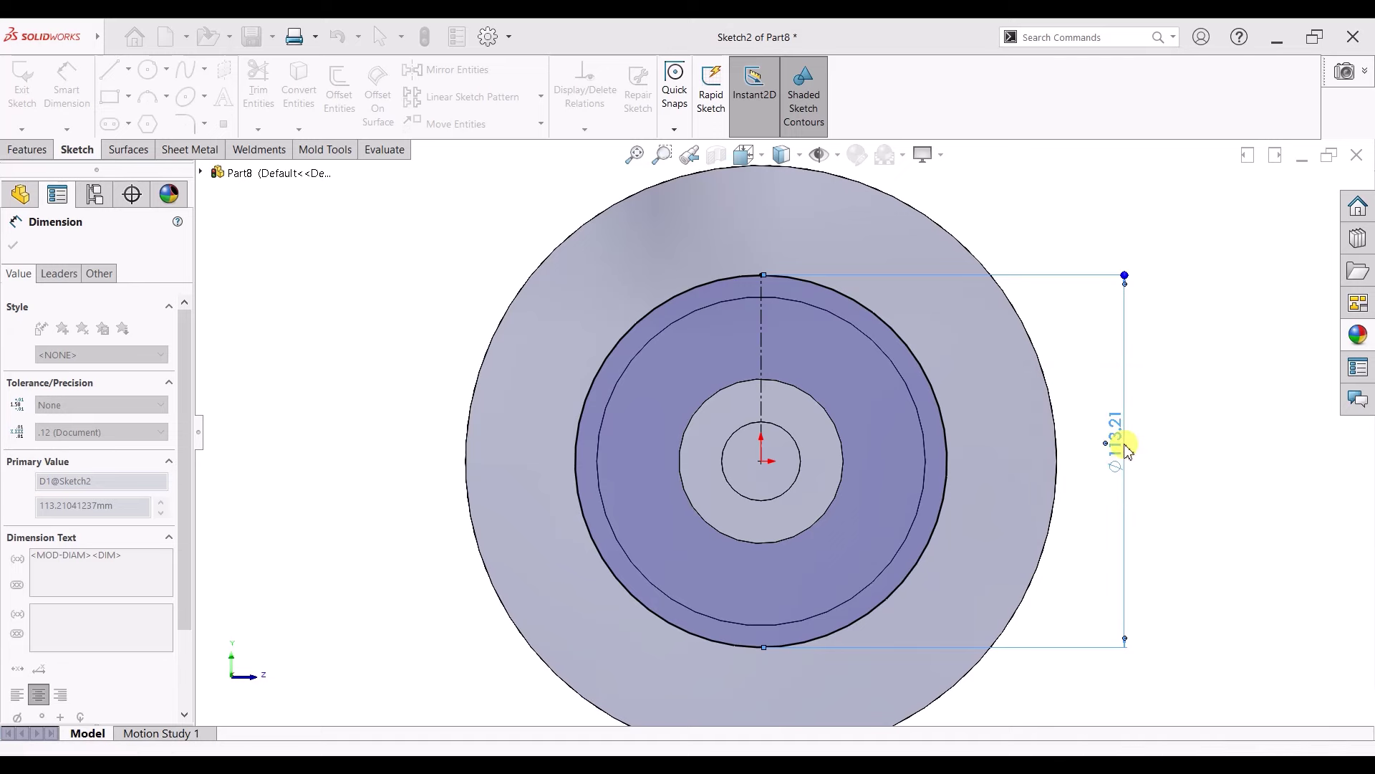
click(13, 246)
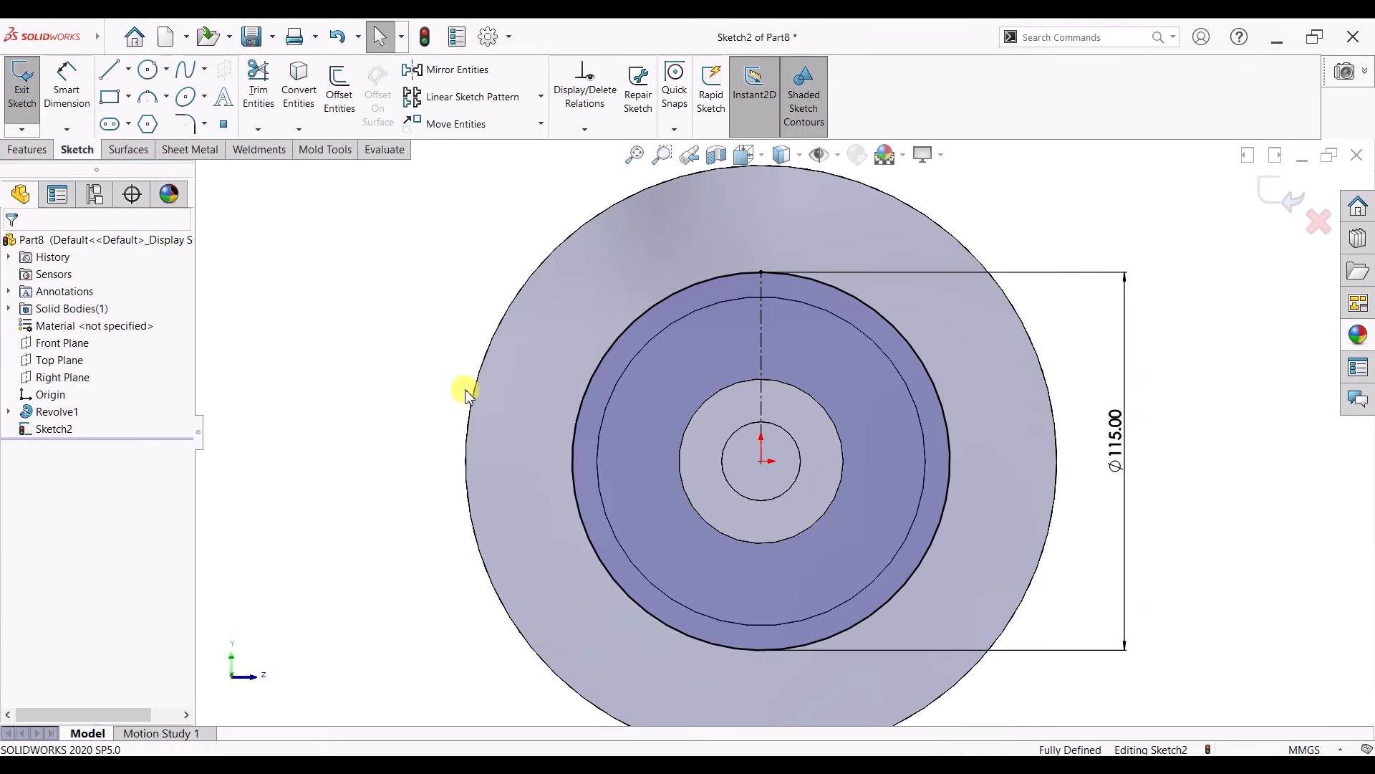
- Draw a 3 Point Arc near the top of the circle for the groove
scroll(814, 354, down, 3)
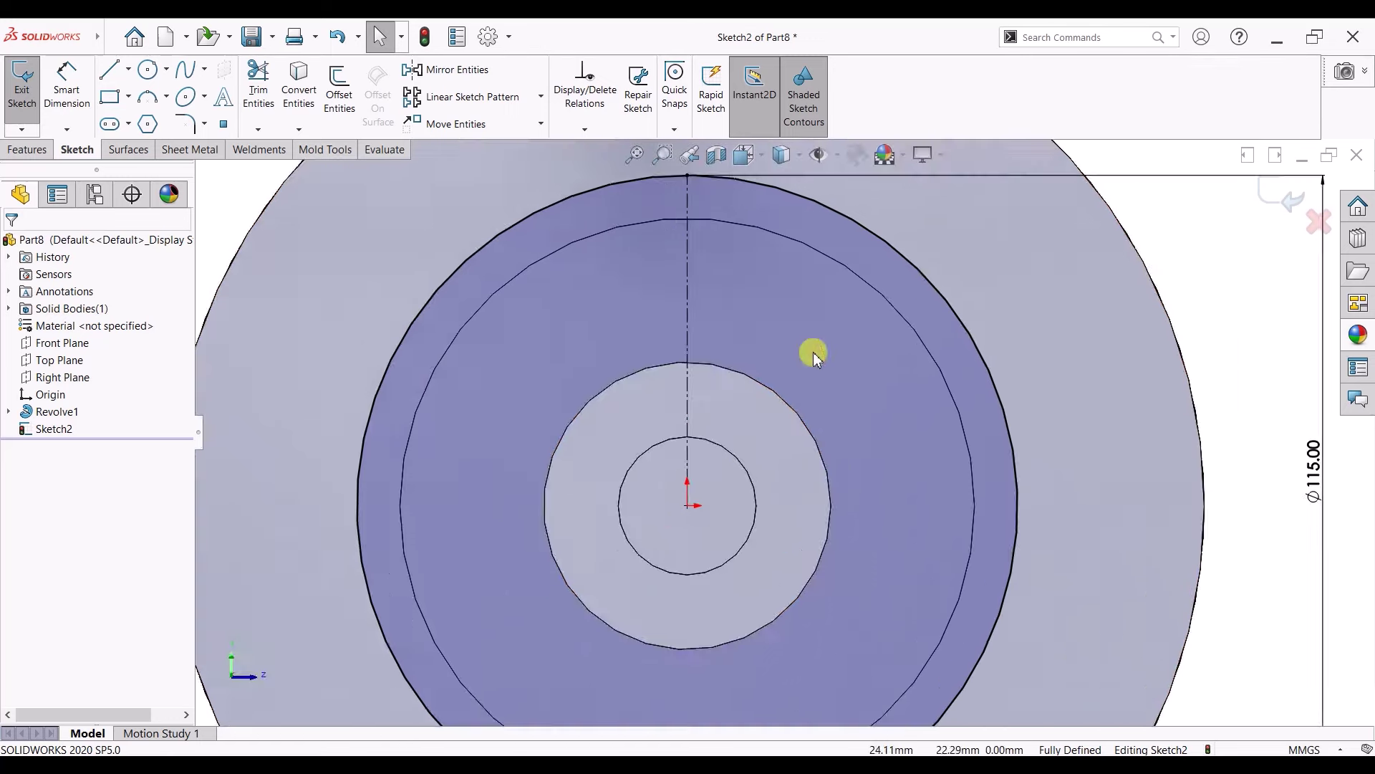
scroll(753, 295, up, 2)
click(148, 100)
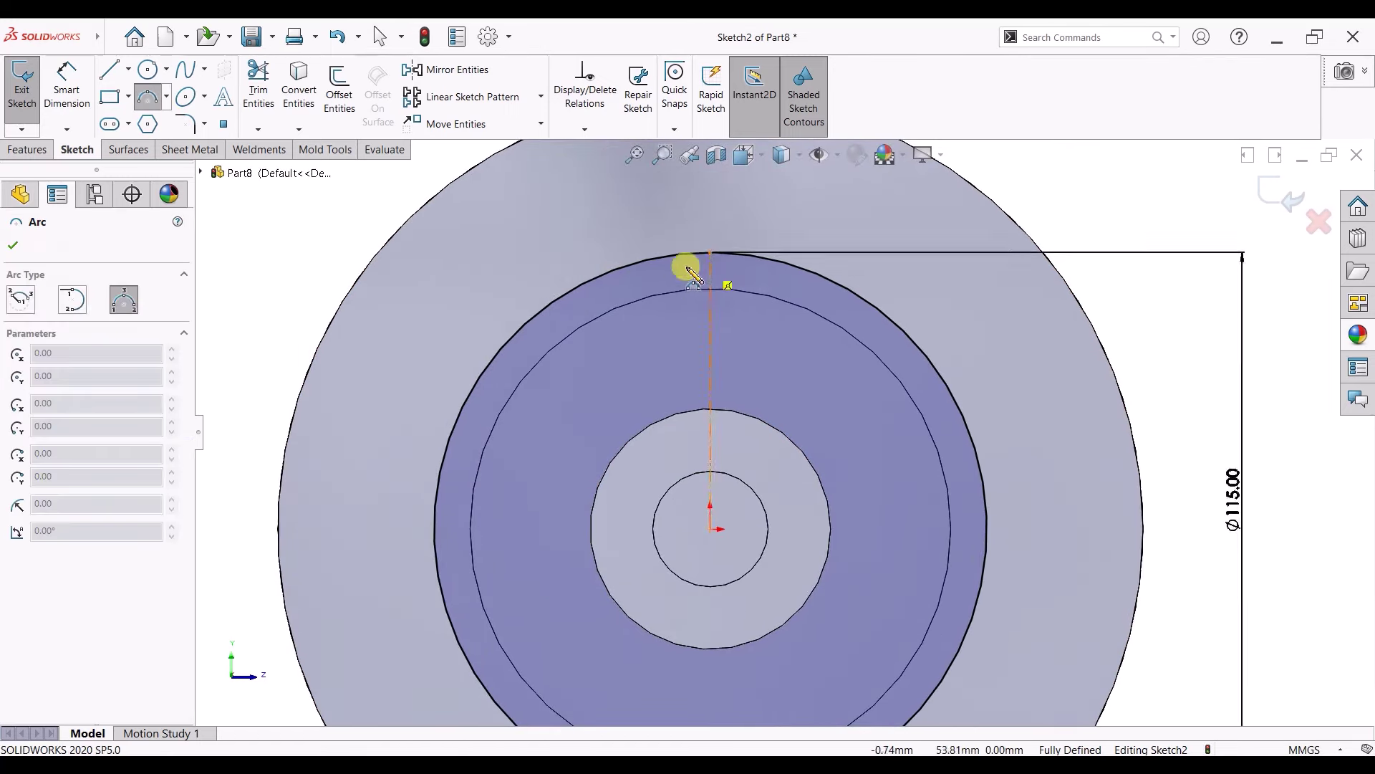
scroll(716, 271, down, 2)
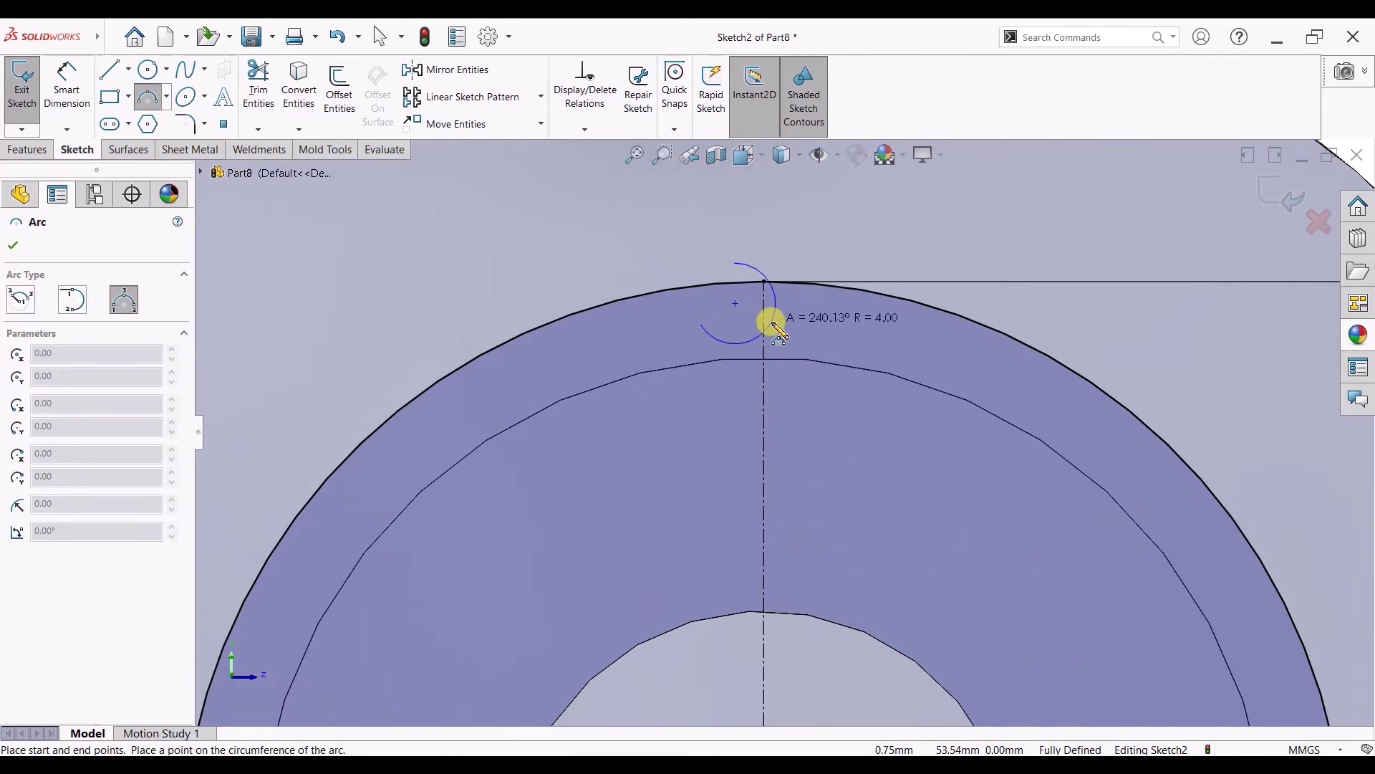
key(Escape)
click(165, 97)
click(170, 156)
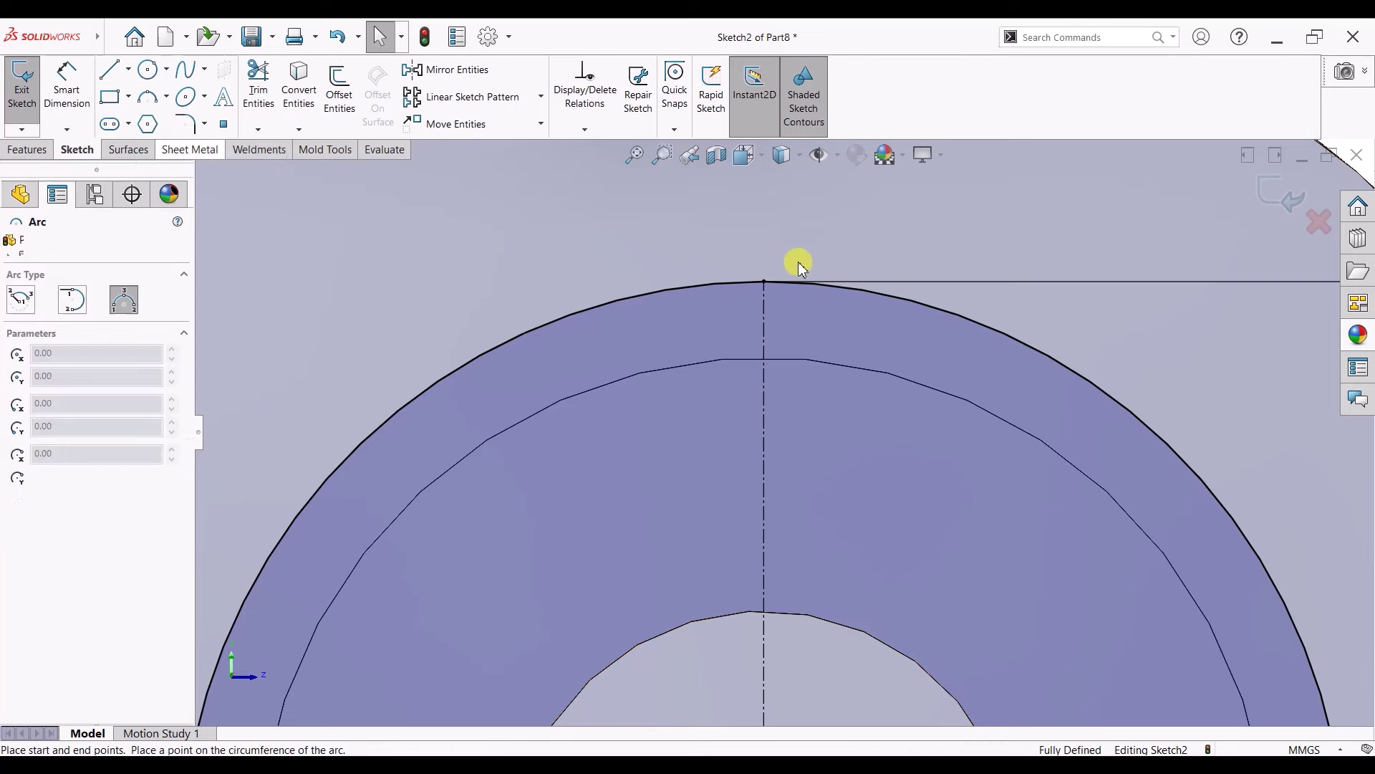
click(797, 284)
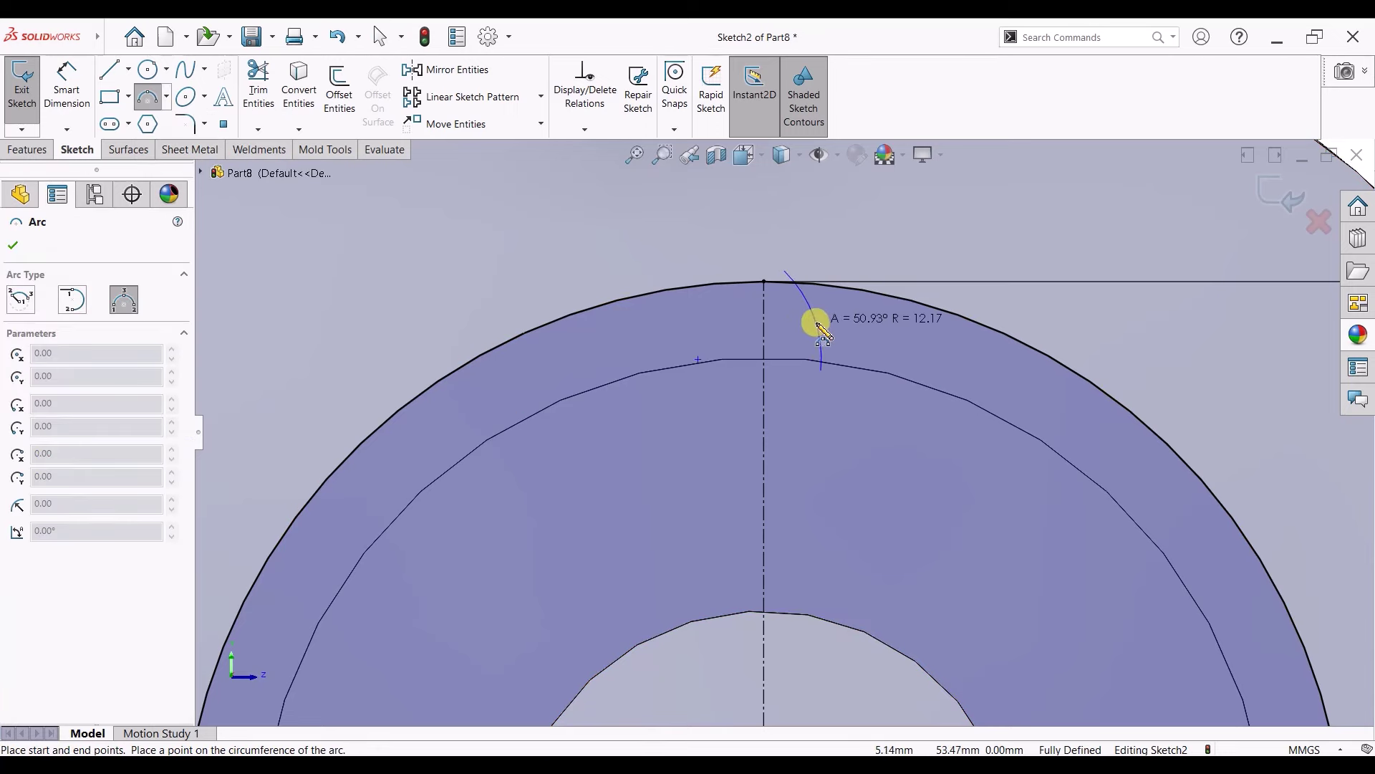
click(824, 334)
key(Escape)
scroll(819, 236, down, 1)
- Dimension the arc's horizontal offsets from the centerline: 3 mm at the top, 6 mm below
click(86, 87)
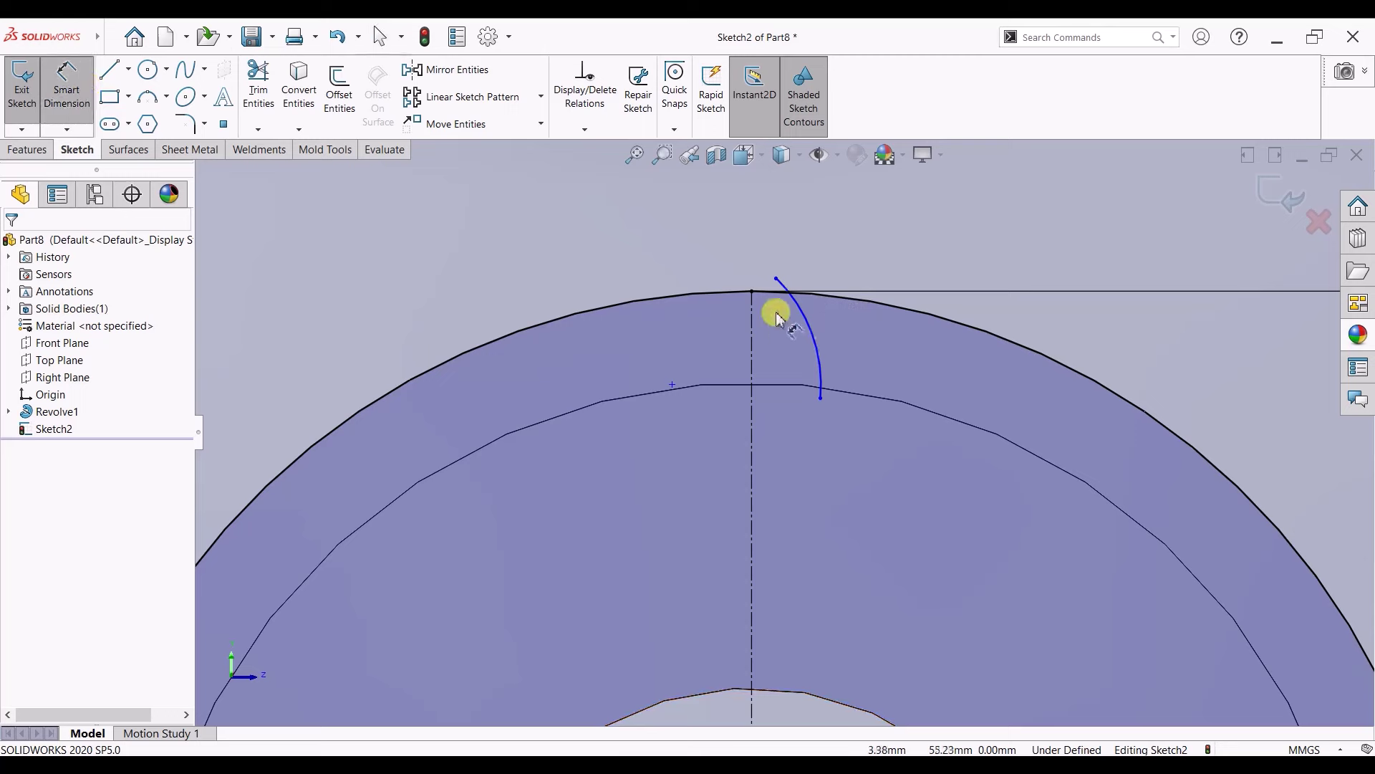
click(780, 279)
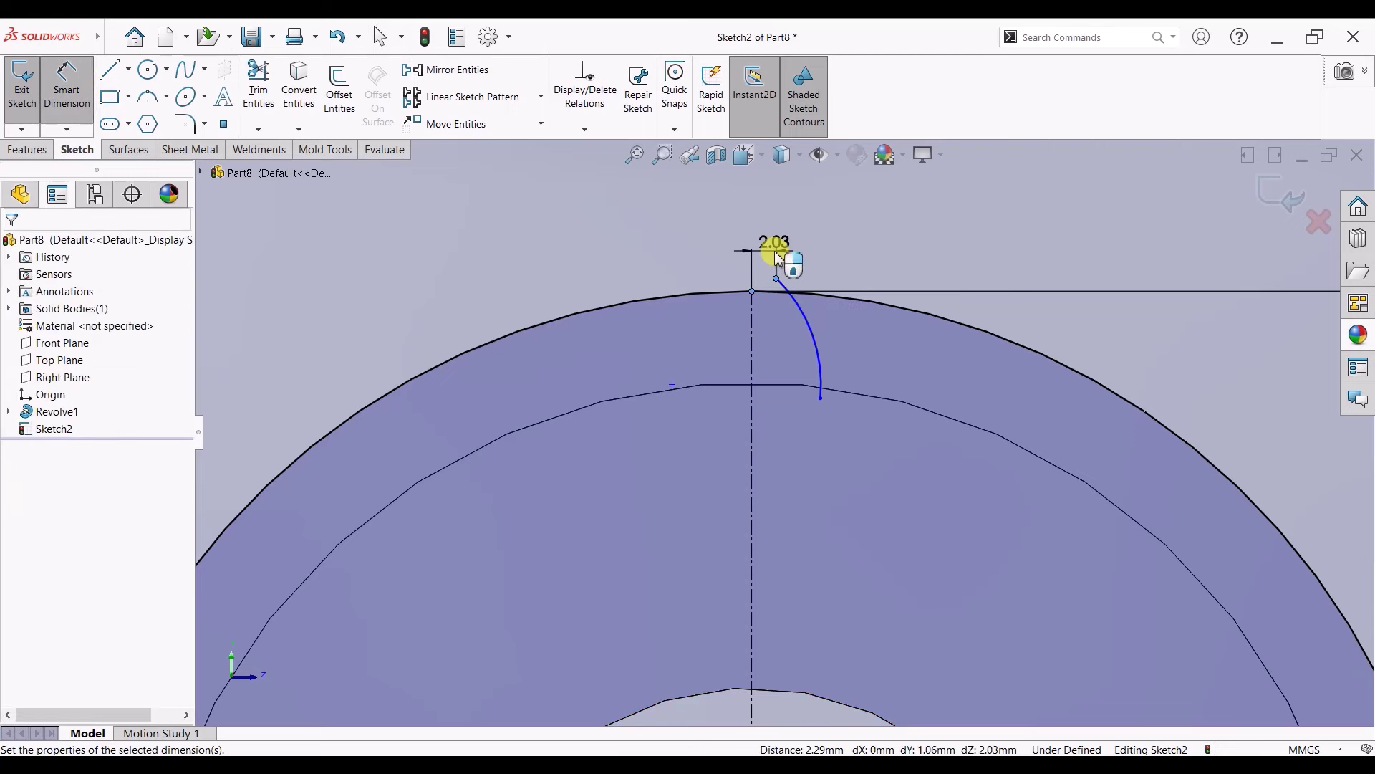
click(779, 259)
text(3)
key(Return)
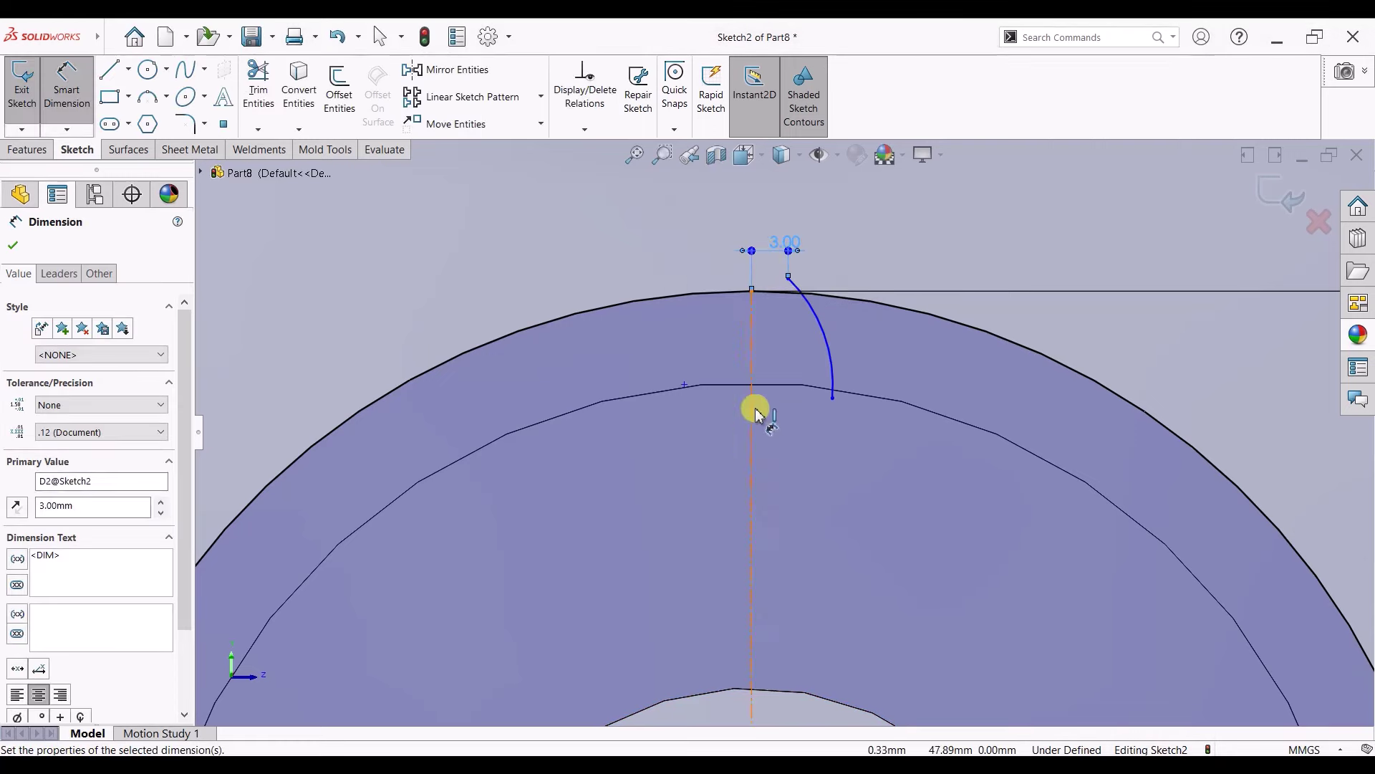
click(833, 399)
click(752, 416)
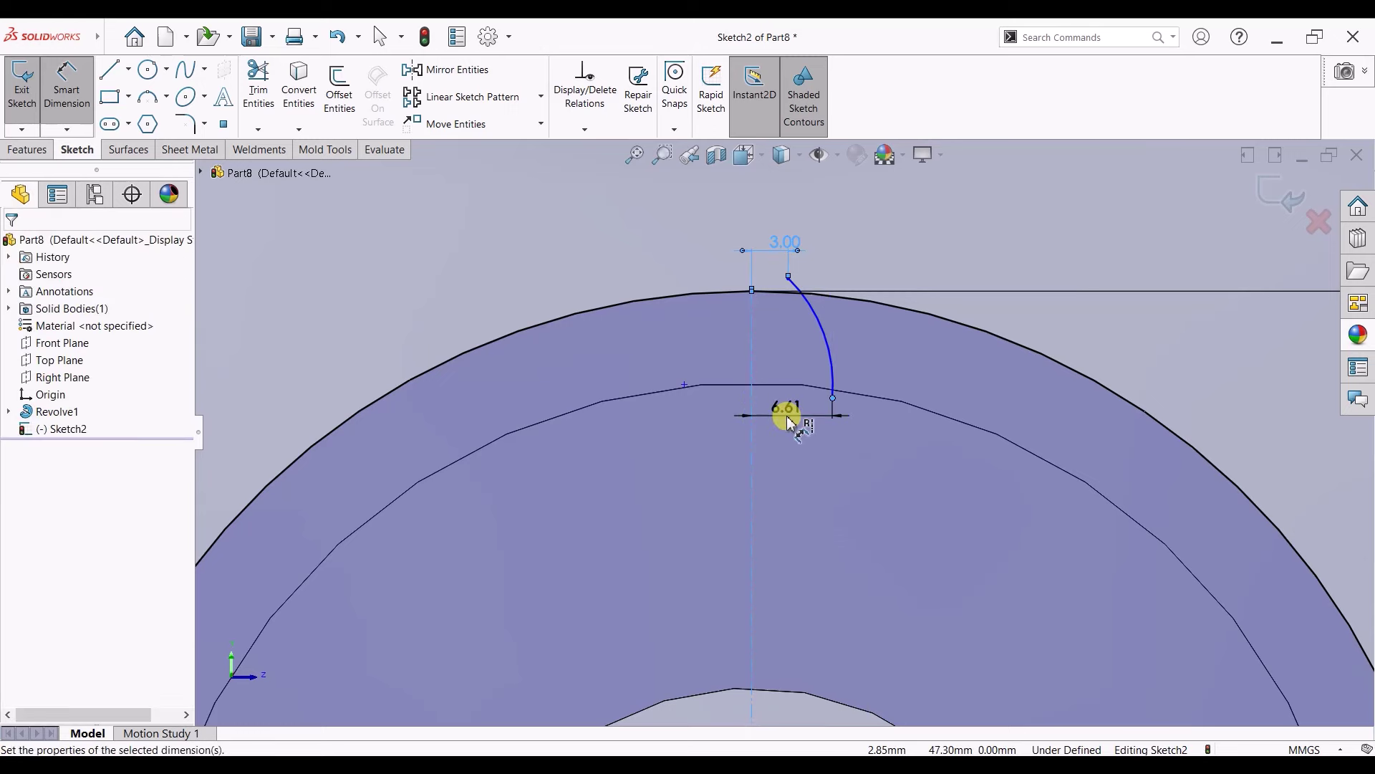
click(788, 423)
text(6)
key(Return)
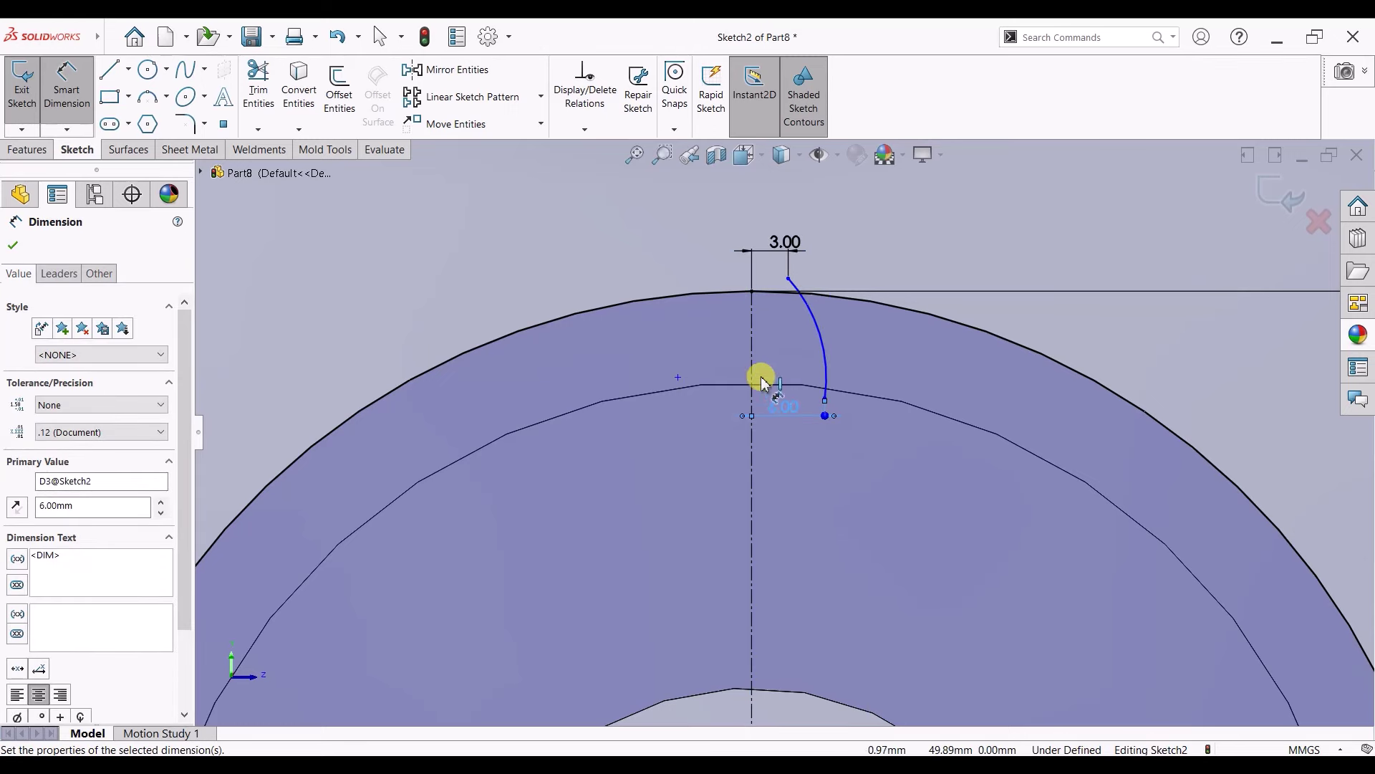
- Add the arc's vertical dimensions of 1 mm and 8 mm
click(761, 291)
click(679, 293)
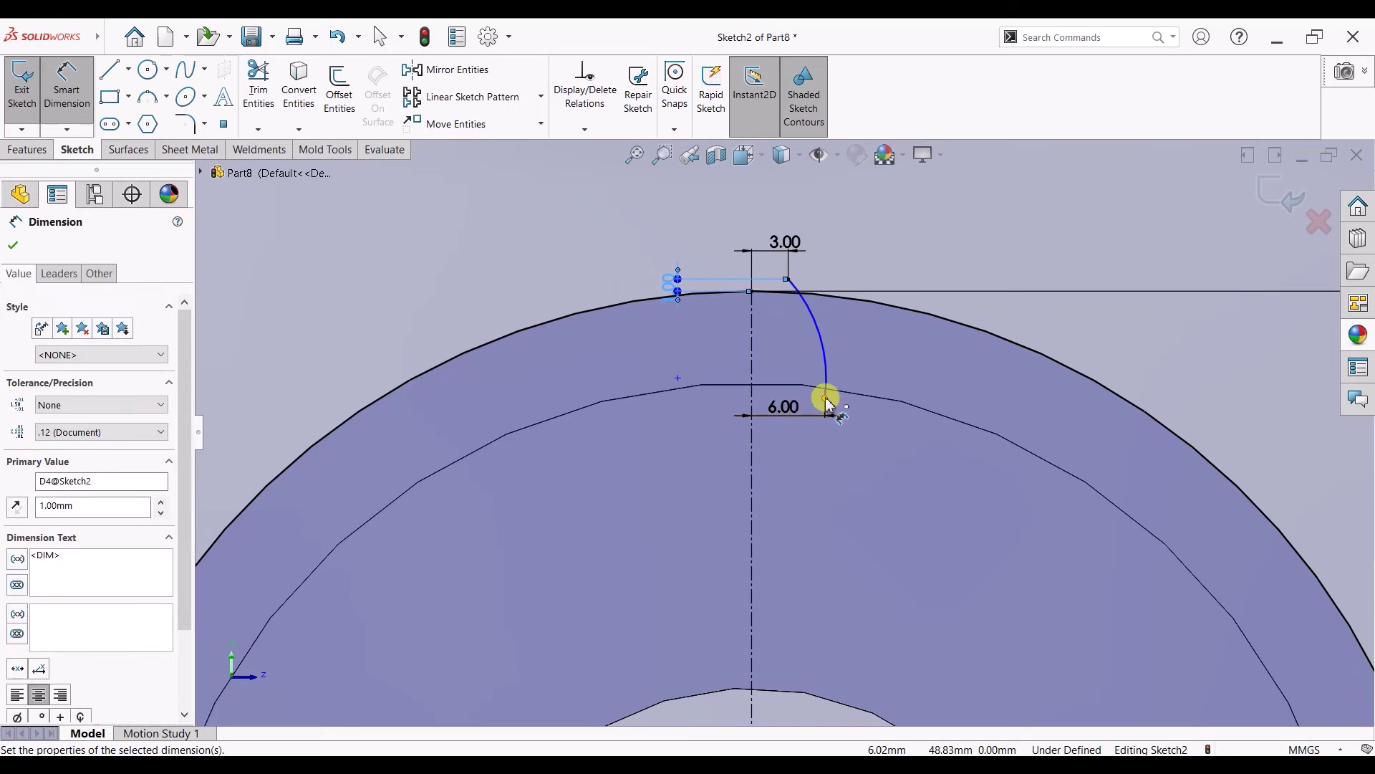
click(751, 293)
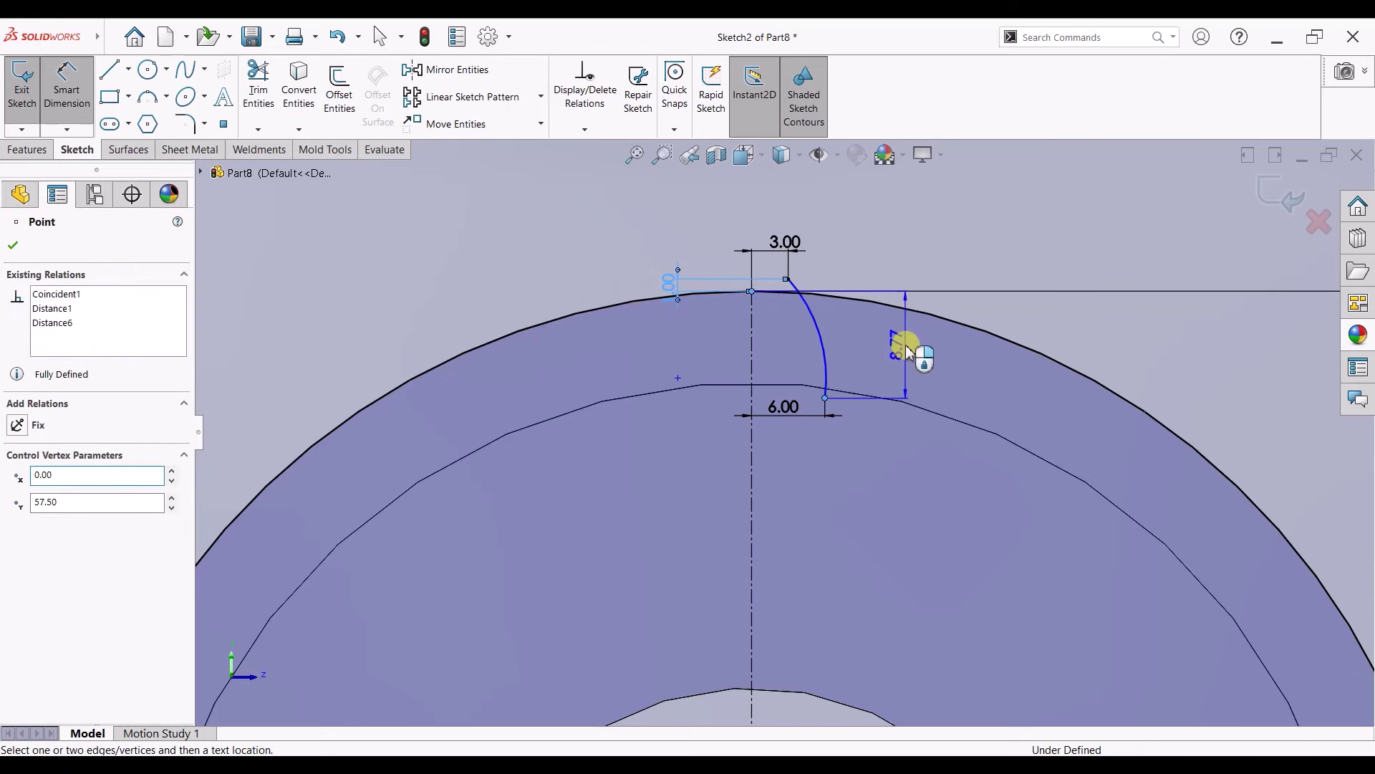
click(906, 346)
key(Return)
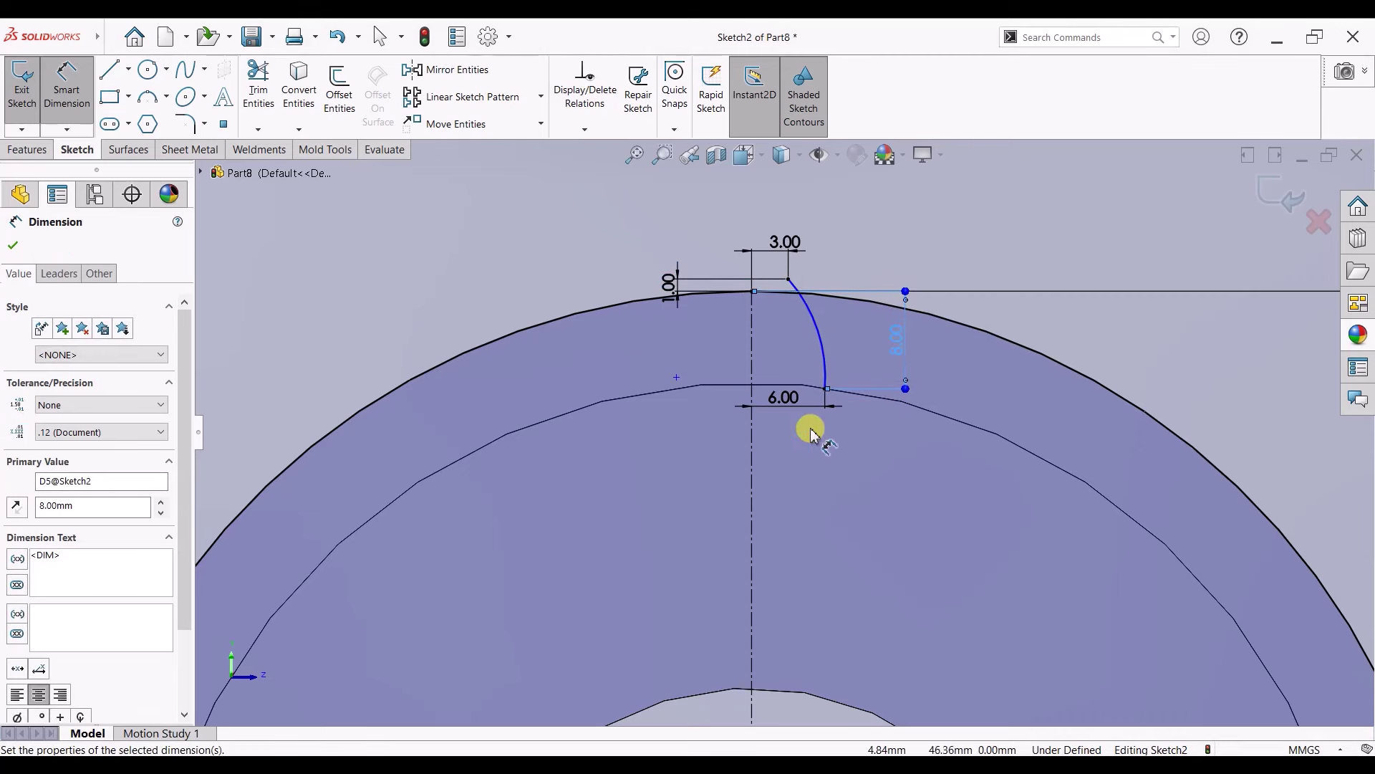
scroll(810, 430, down, 2)
scroll(828, 427, down, 3)
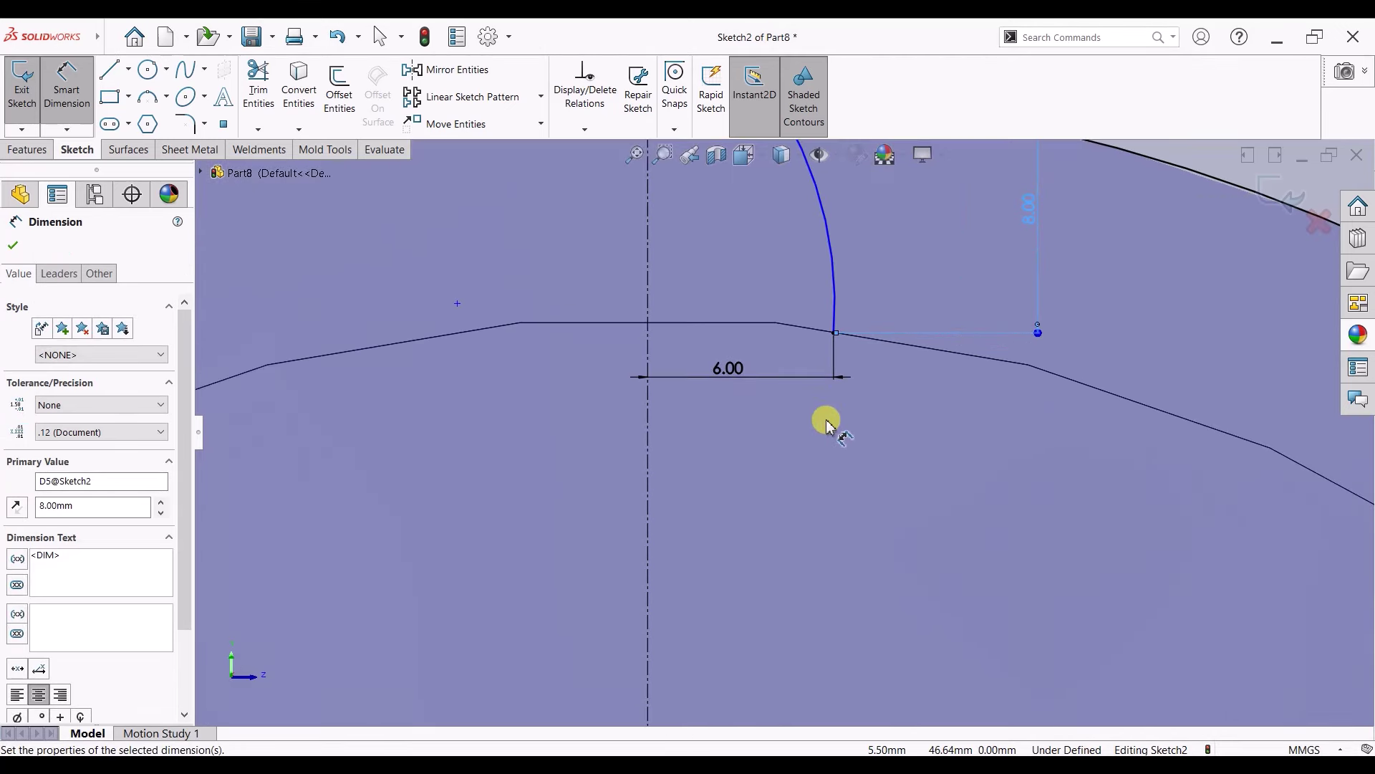
scroll(827, 427, up, 2)
- Draw a circle from the origin through the arc's lower endpoint
click(12, 247)
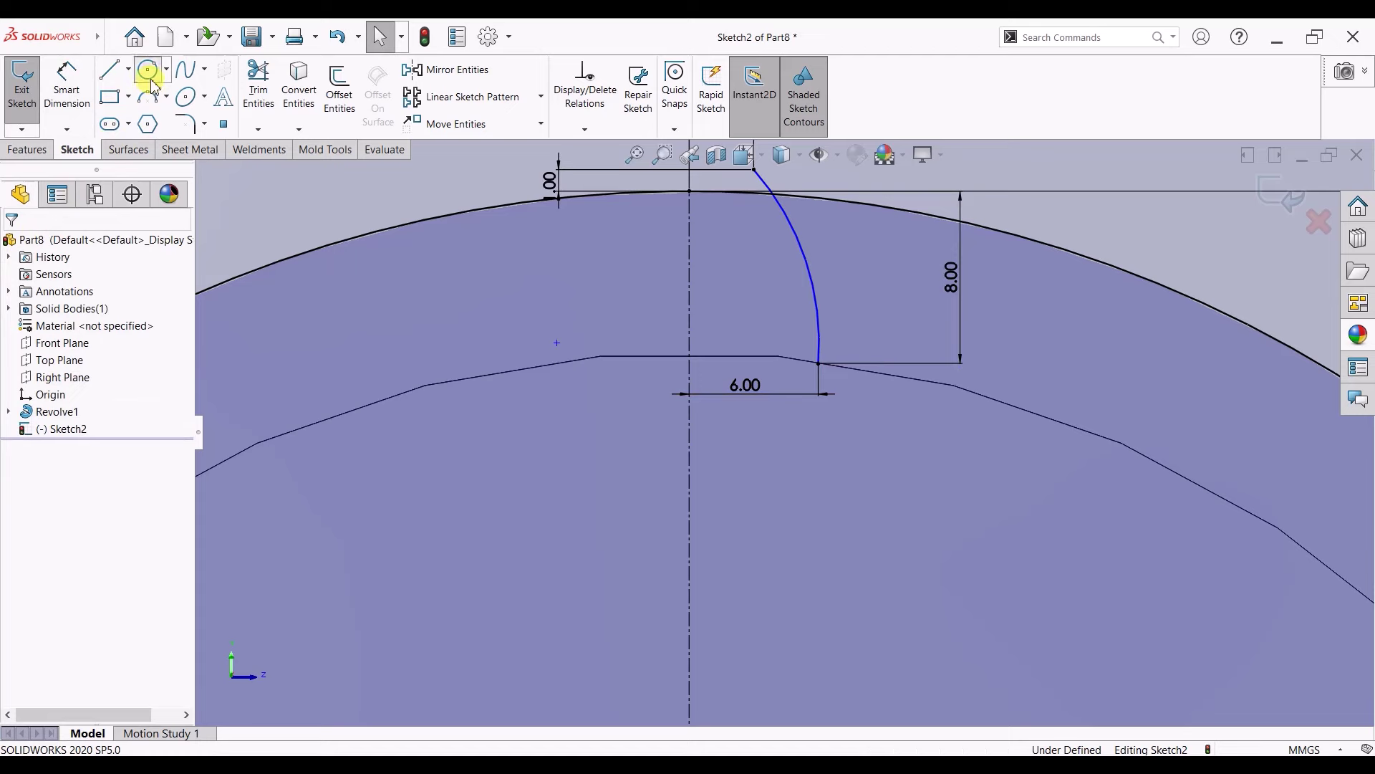
click(148, 69)
scroll(768, 623, up, 3)
scroll(760, 645, up, 2)
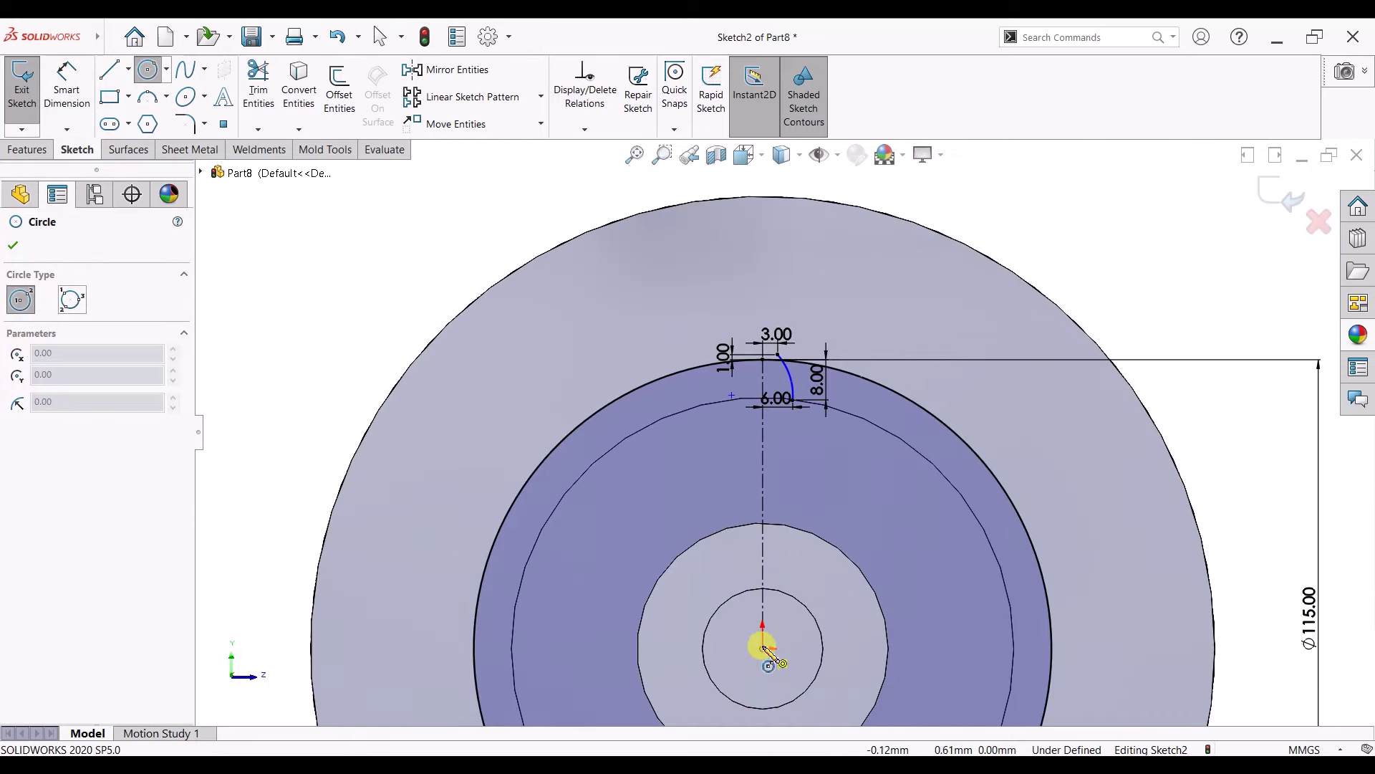
click(761, 663)
scroll(781, 405, down, 3)
click(797, 384)
key(Escape)
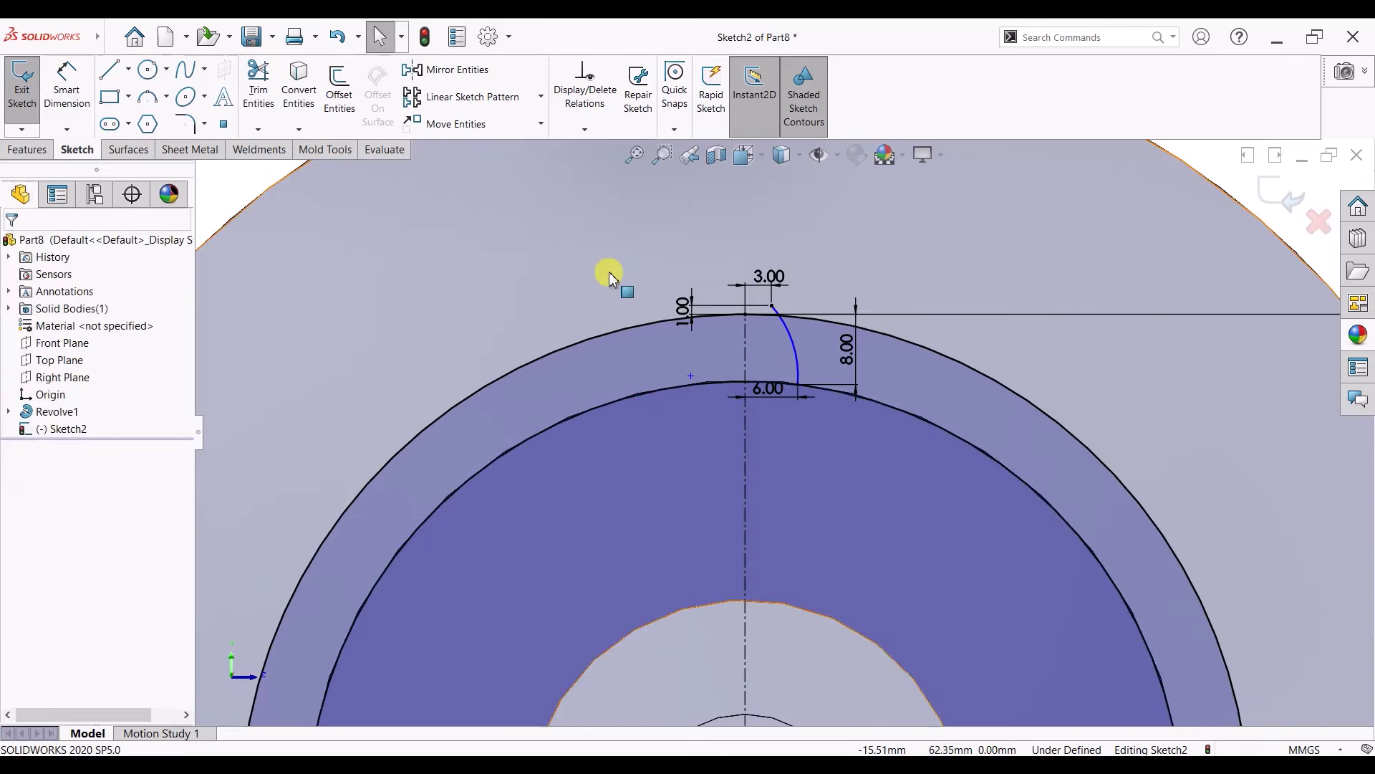
scroll(776, 372, down, 2)
scroll(776, 371, down, 1)
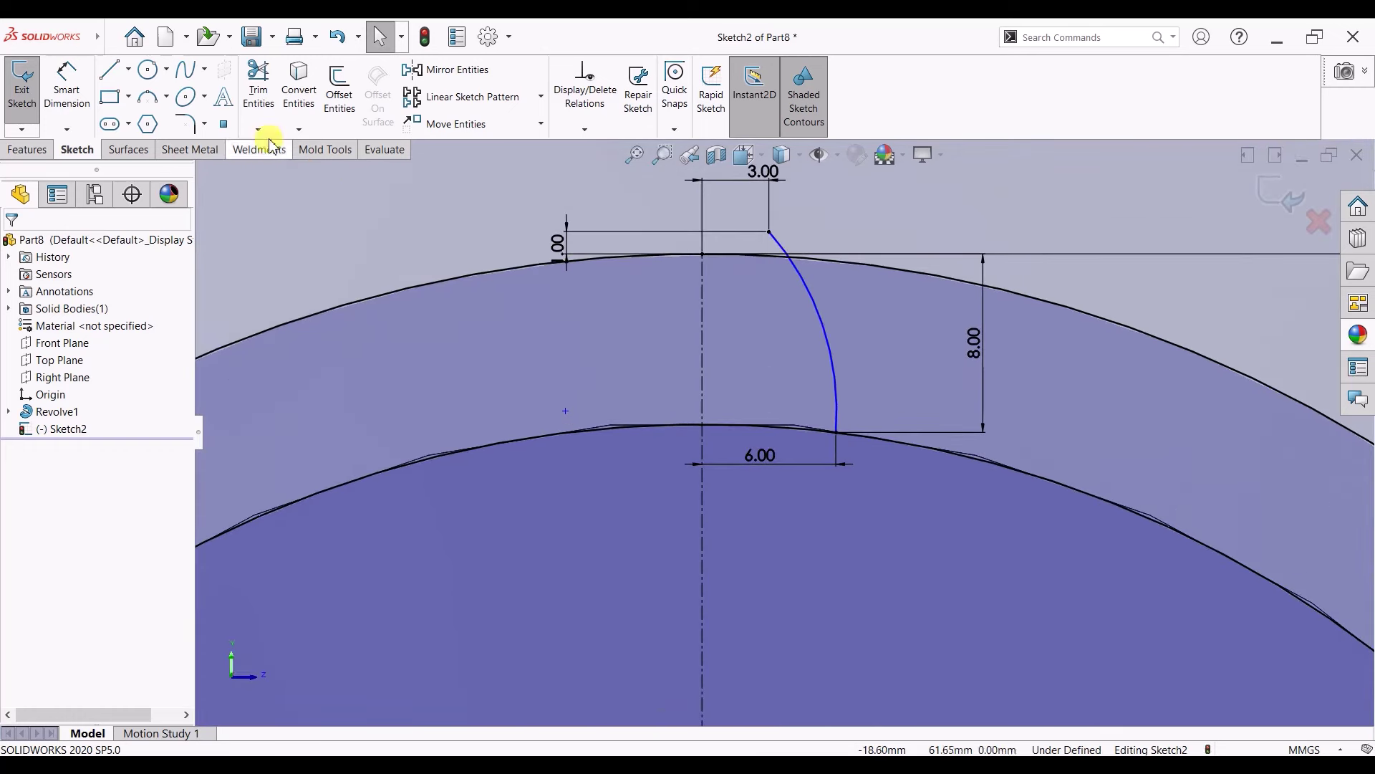
- Power-trim the excess sketch segments around the groove arc
click(259, 80)
drag(647, 224, 563, 513)
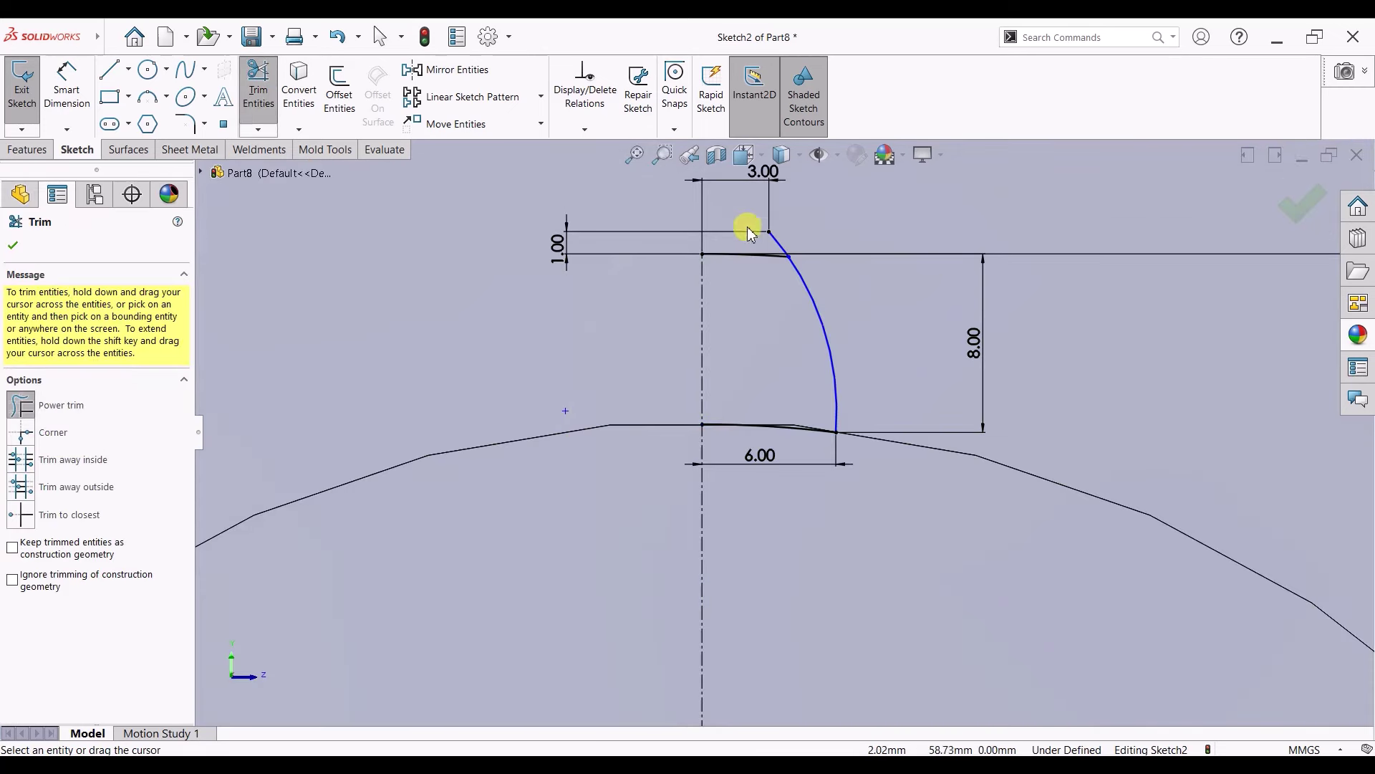
scroll(809, 511, up, 3)
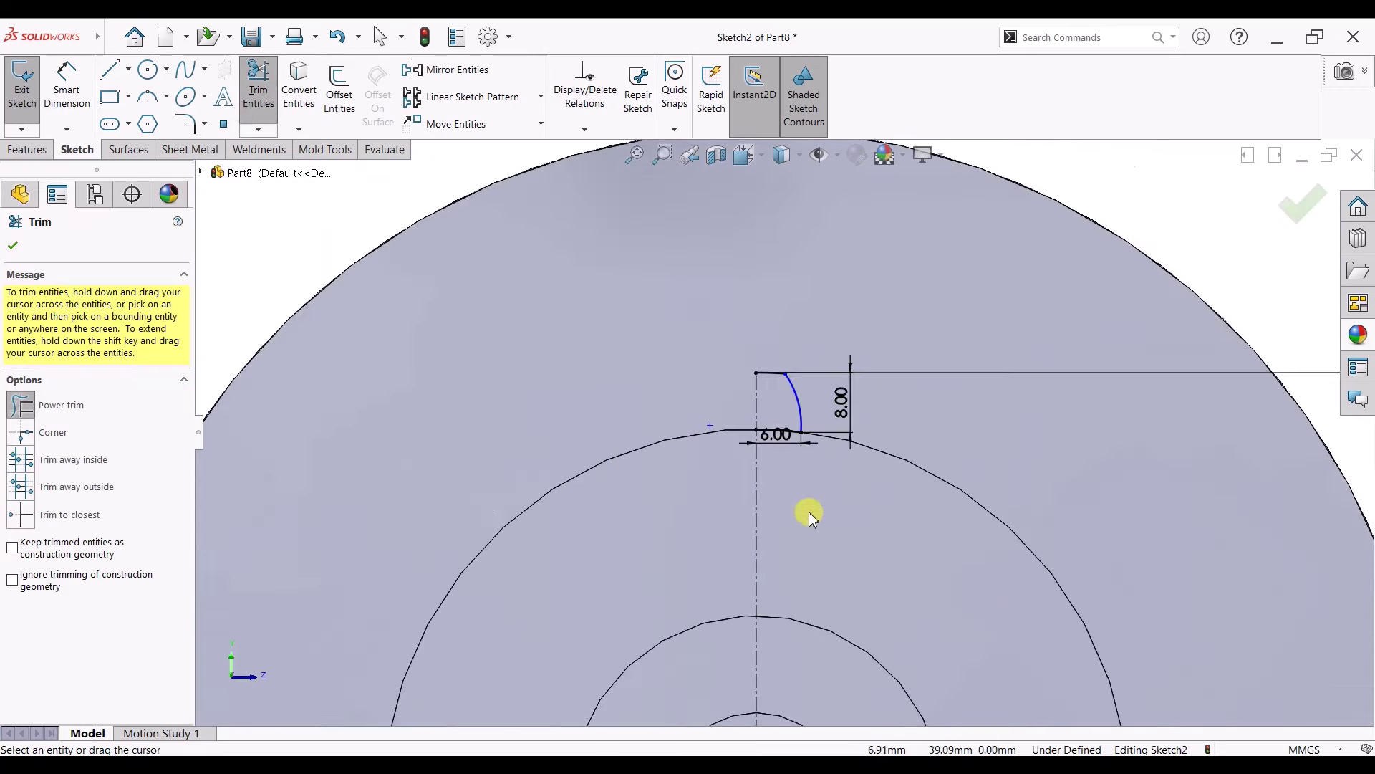
scroll(810, 511, up, 1)
scroll(817, 505, down, 2)
scroll(838, 484, down, 1)
- Dimension the tooth's top width to 3 mm
click(66, 81)
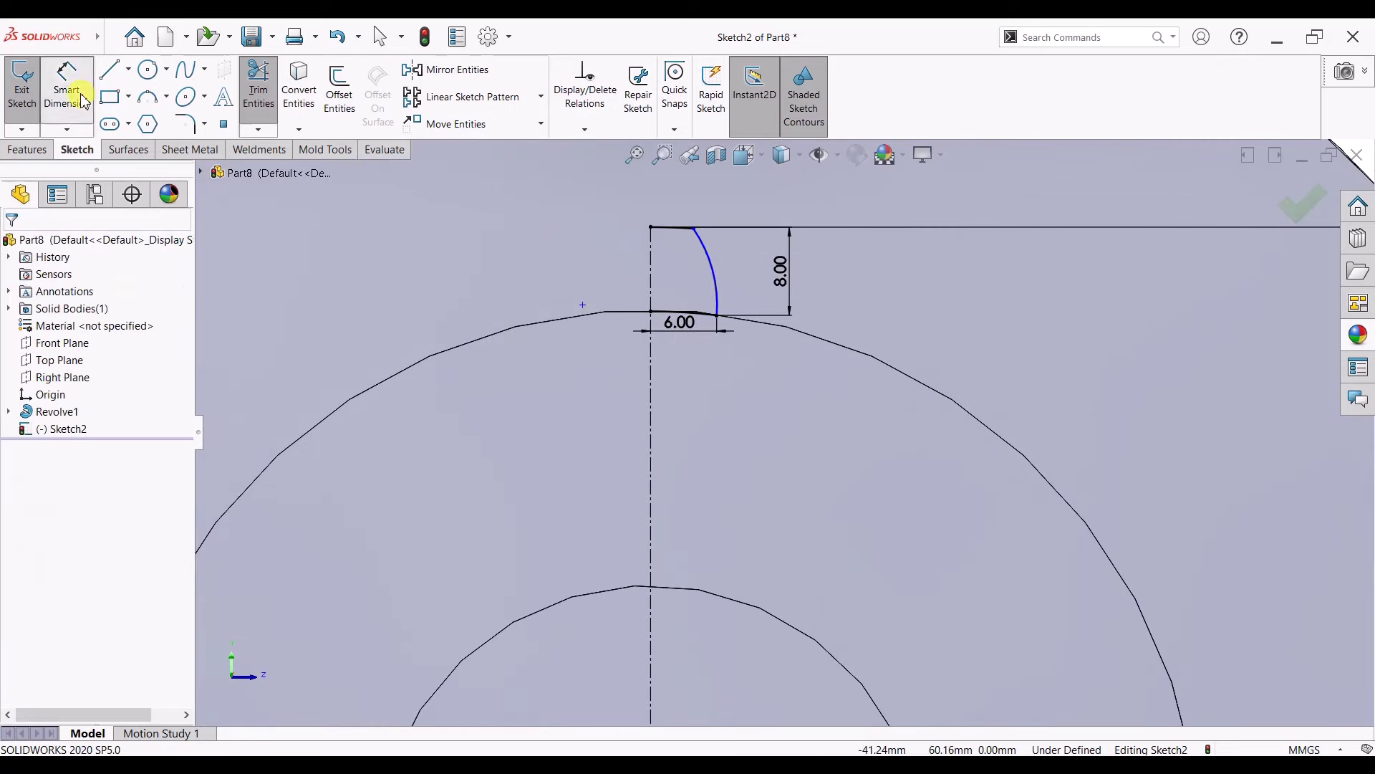
click(652, 230)
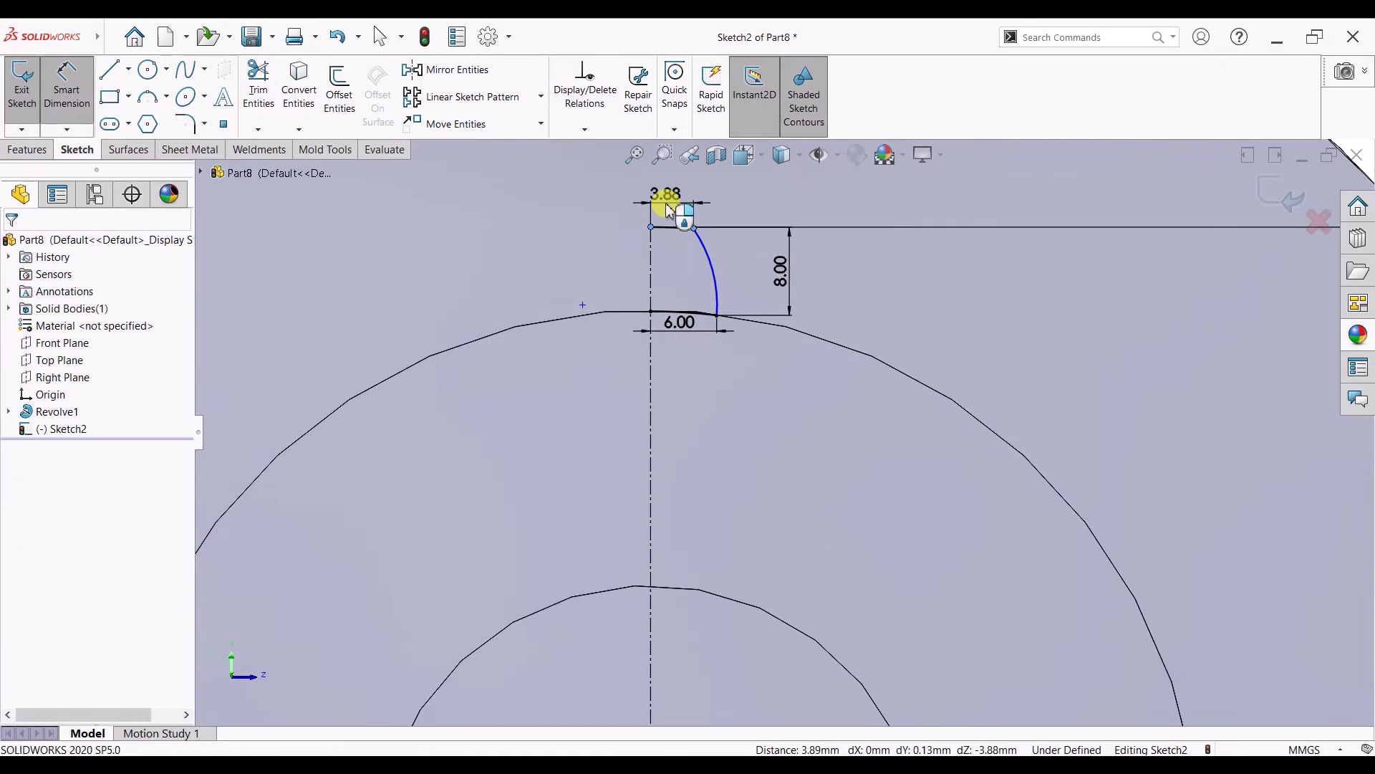
click(666, 204)
text(3)
key(Return)
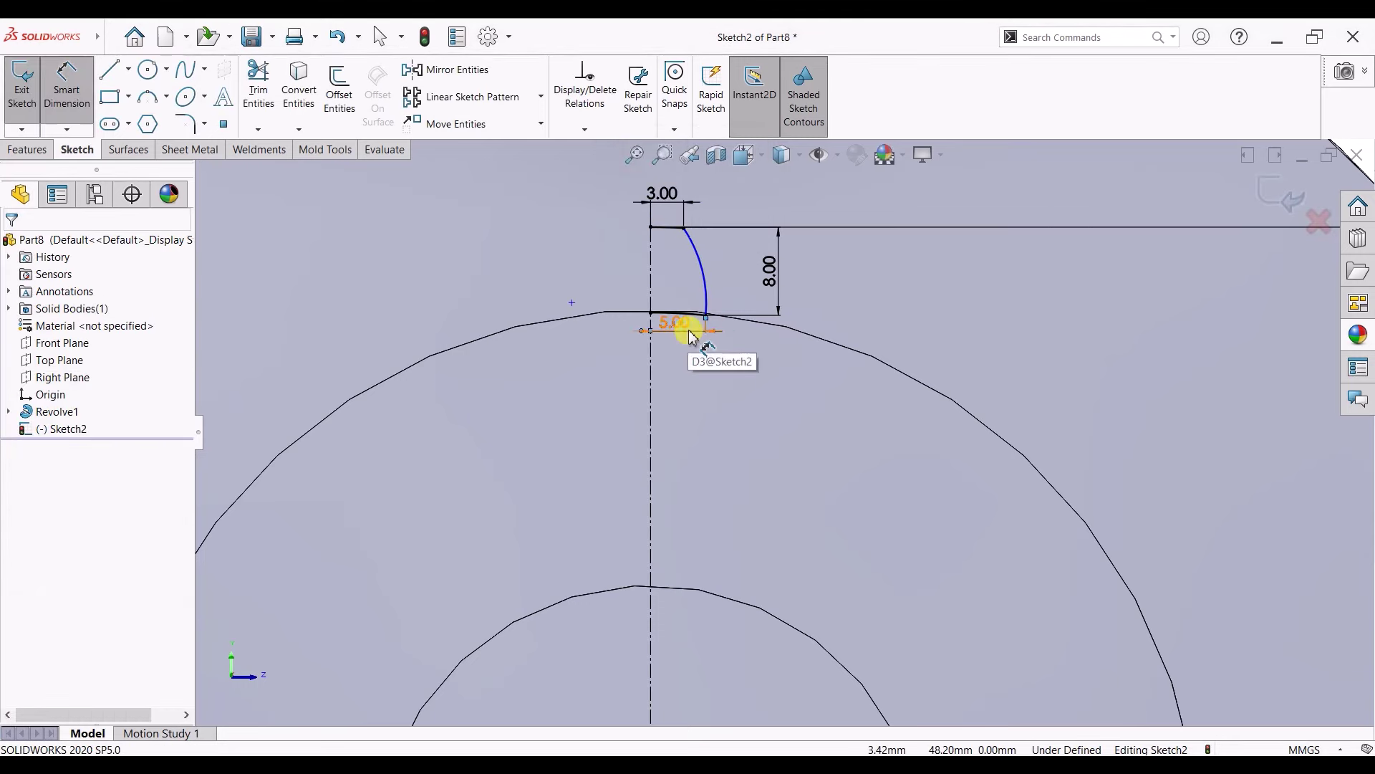
- Set the tooth's curved side arc to a 12 mm radius
scroll(730, 344, down, 3)
scroll(760, 387, up, 3)
scroll(768, 430, up, 2)
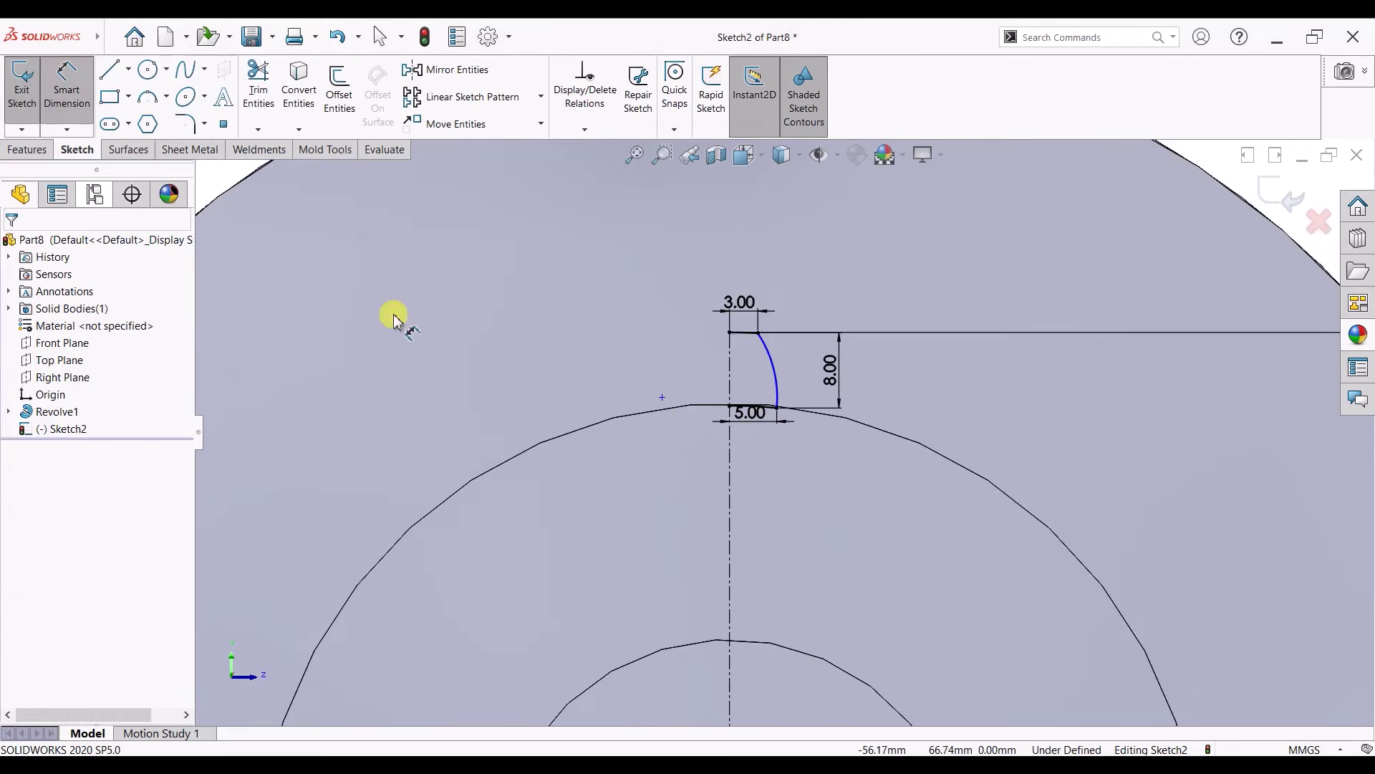
click(772, 371)
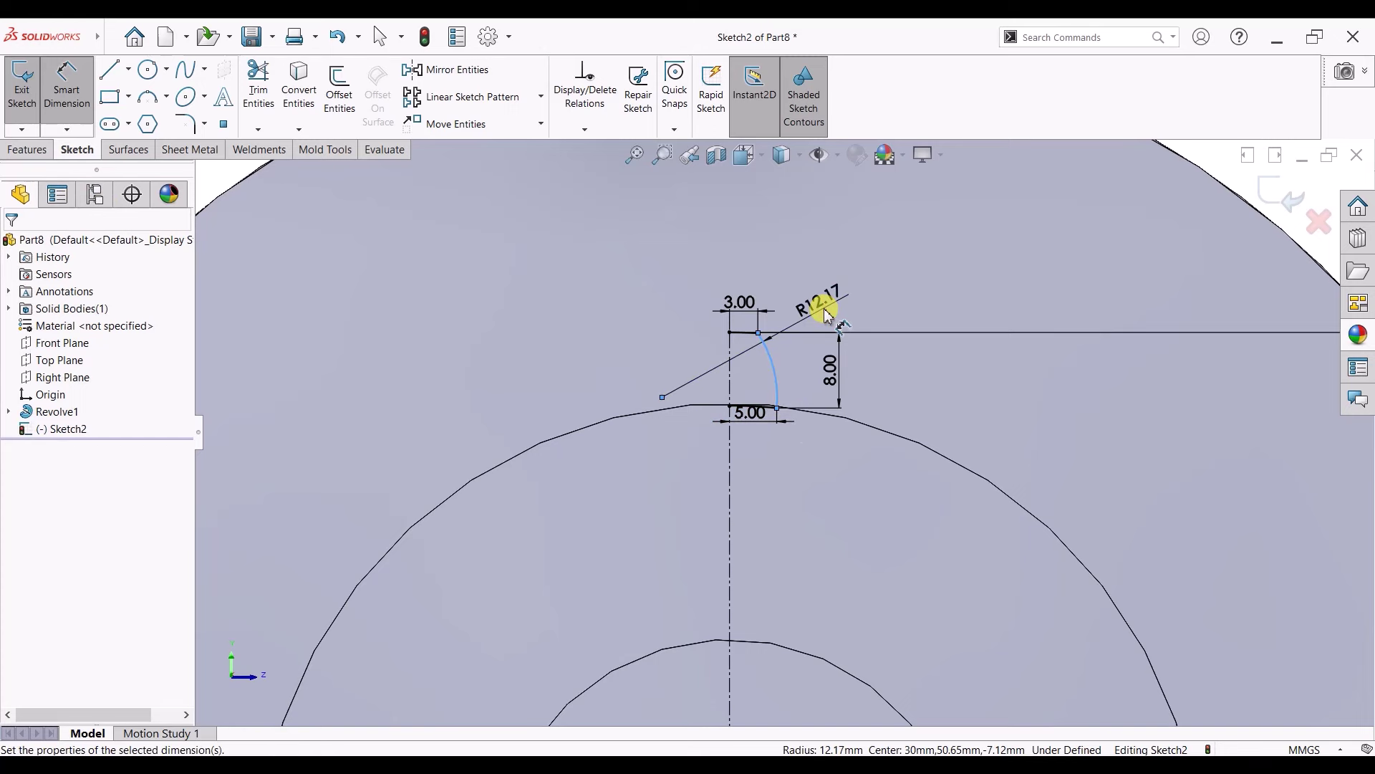
click(828, 315)
text(12)
key(Return)
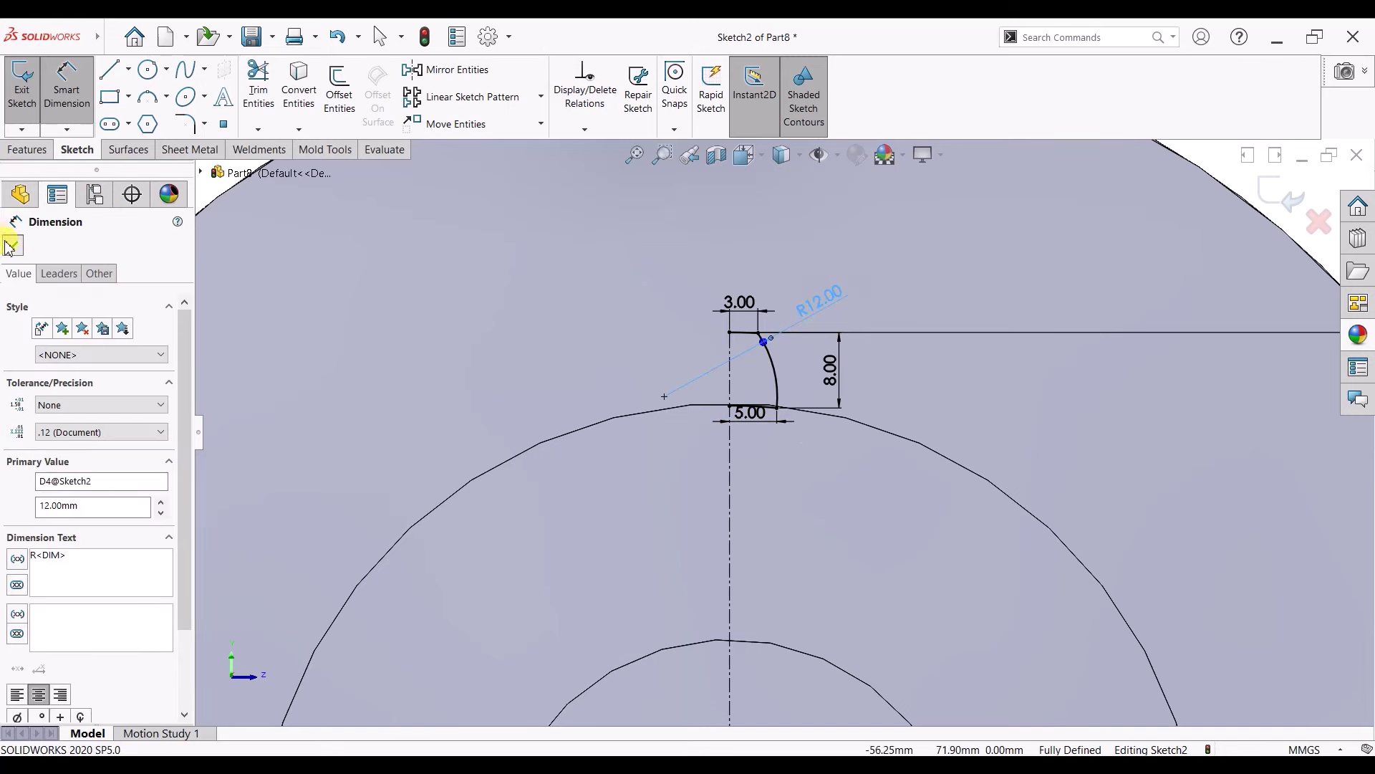
click(12, 245)
- Mirror the tooth's side arc and top lines about the vertical centreline
click(444, 69)
drag(784, 326, 756, 419)
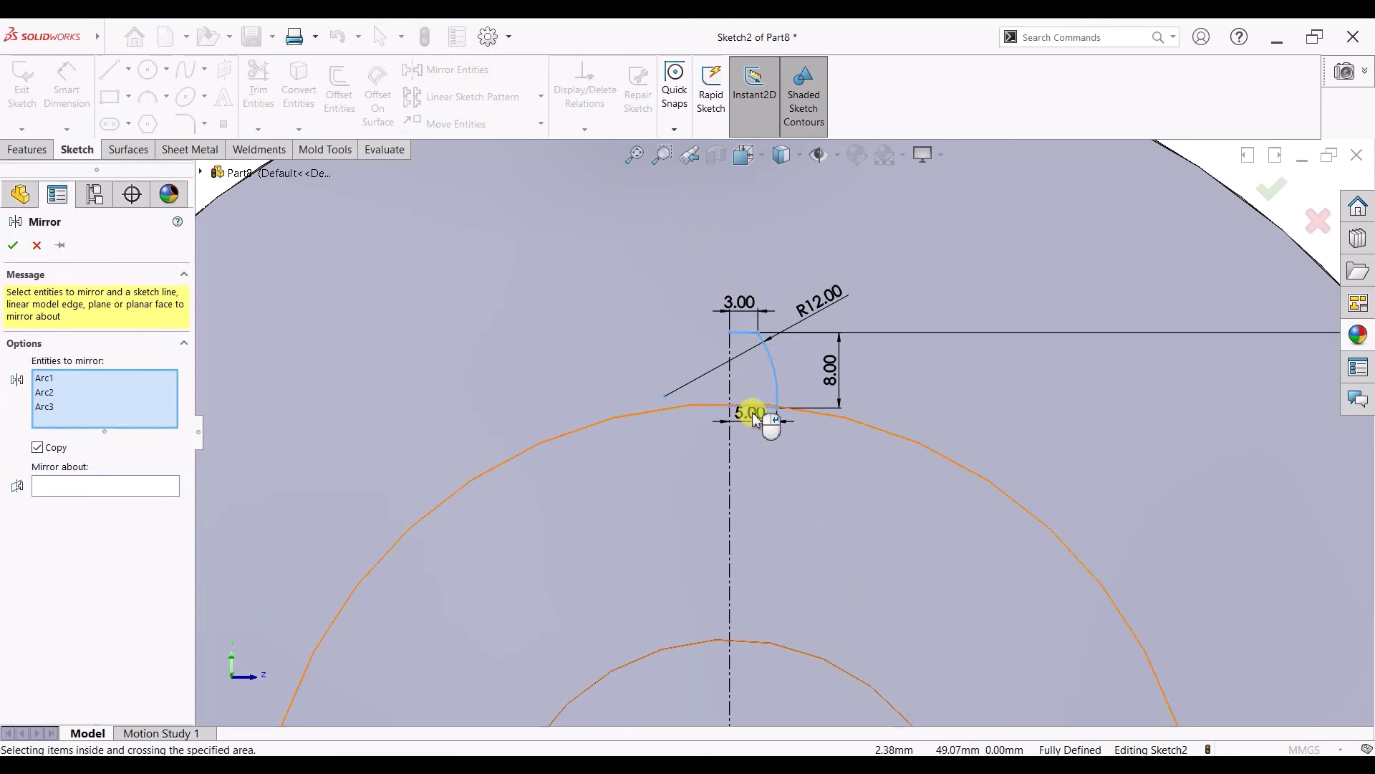
click(154, 489)
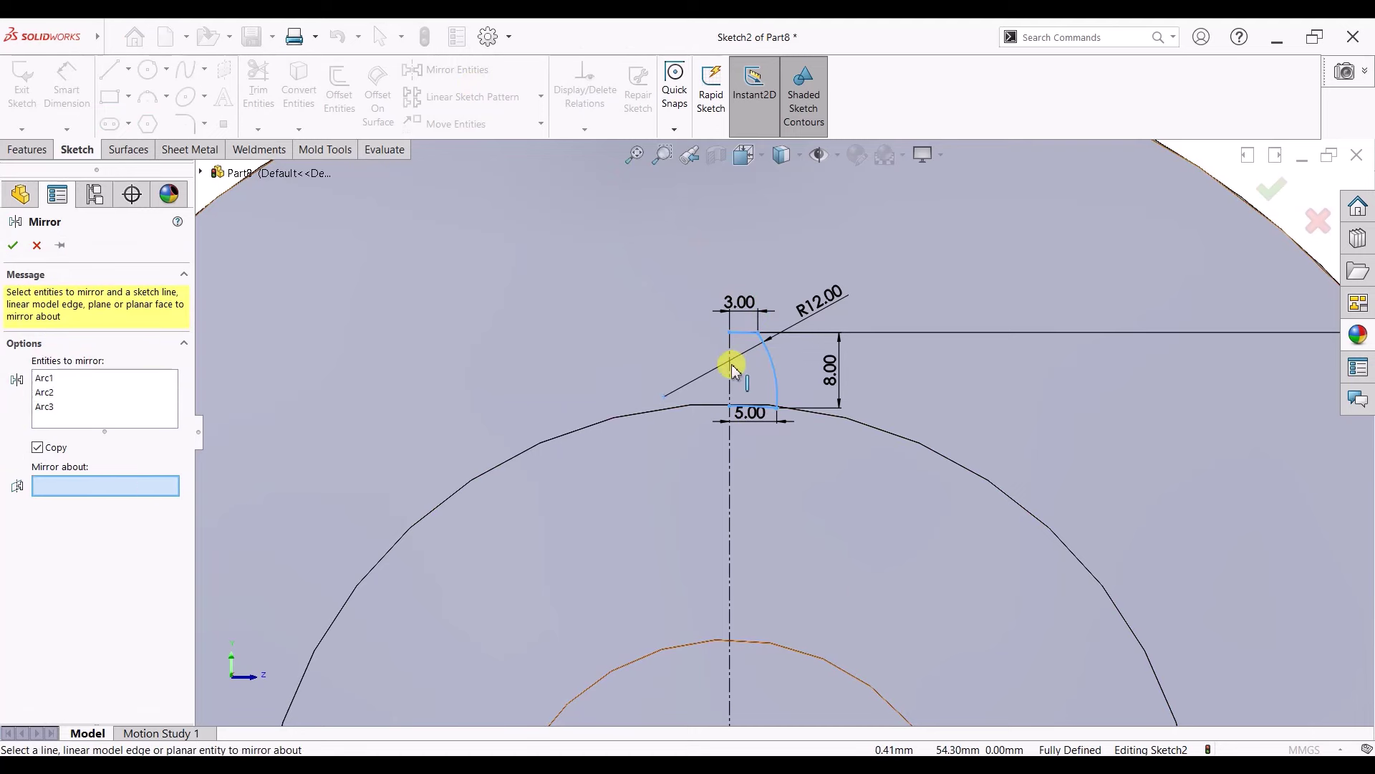
click(730, 363)
click(12, 245)
scroll(790, 546, up, 2)
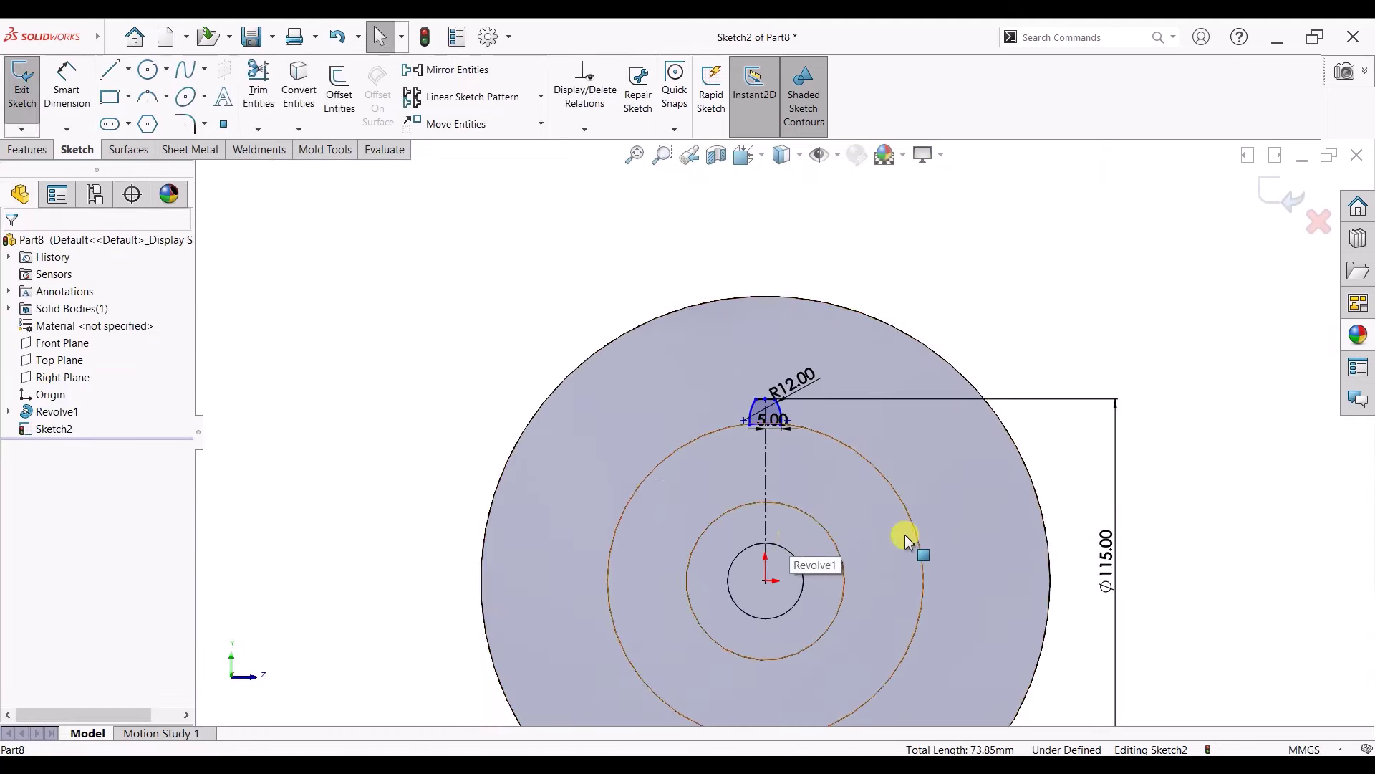
scroll(904, 537, down, 1)
scroll(781, 482, down, 1)
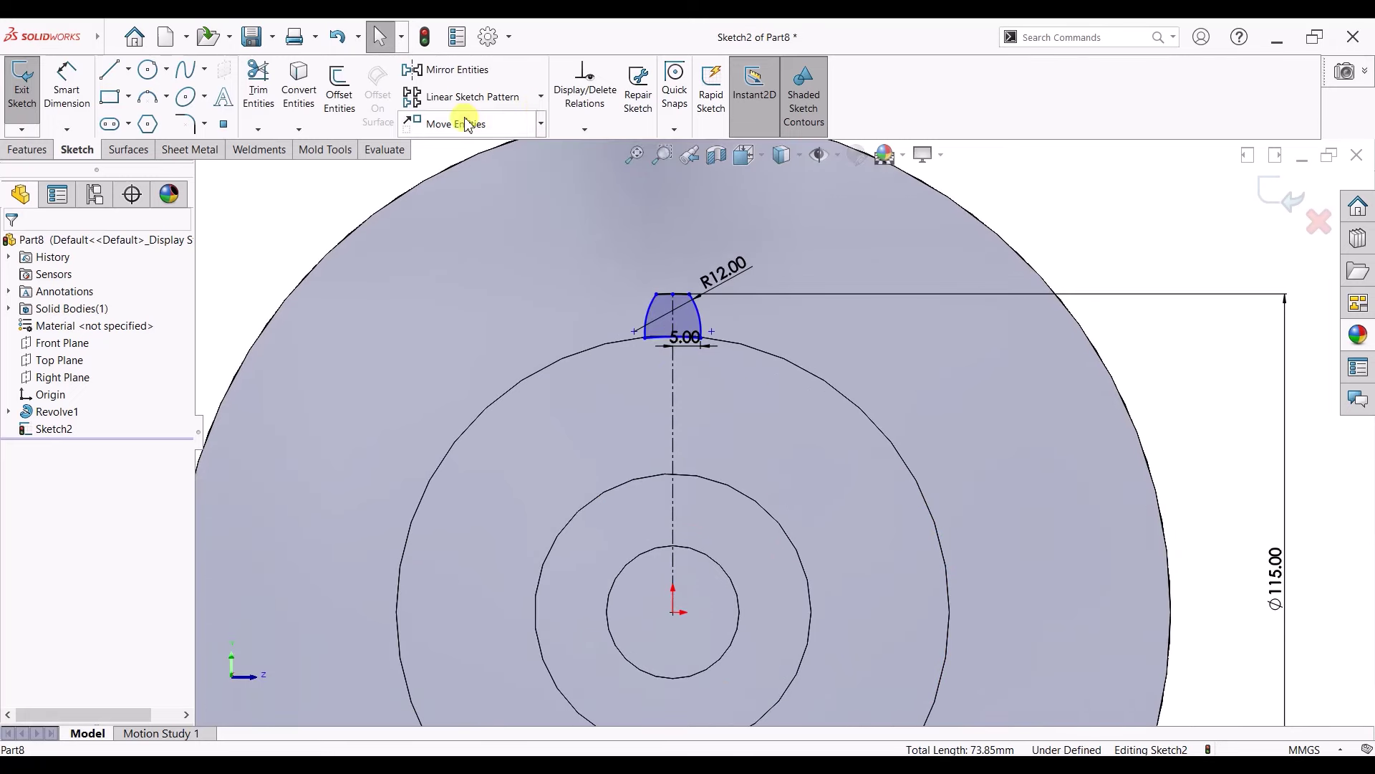
click(540, 96)
- Circular-pattern the tooth outline 26 times over 360° around the centre
click(466, 138)
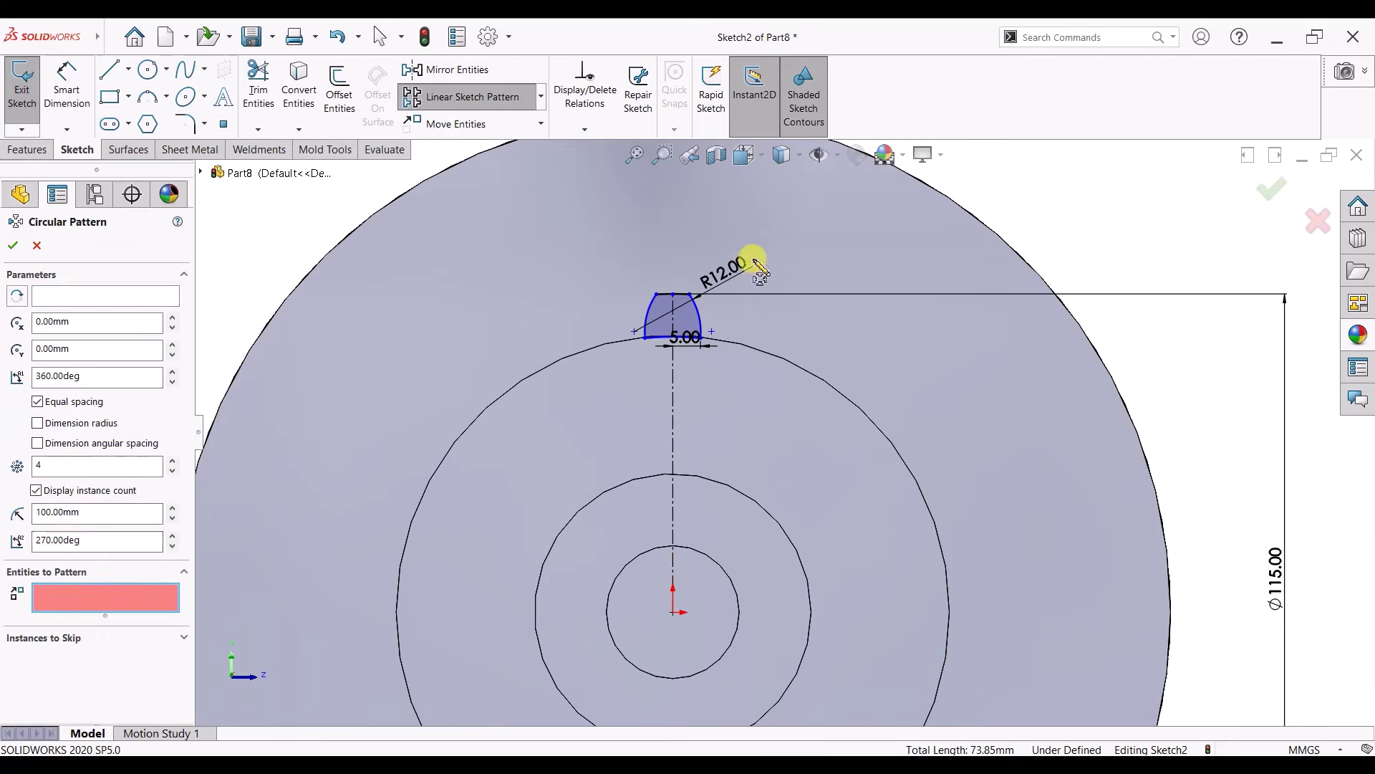
click(663, 310)
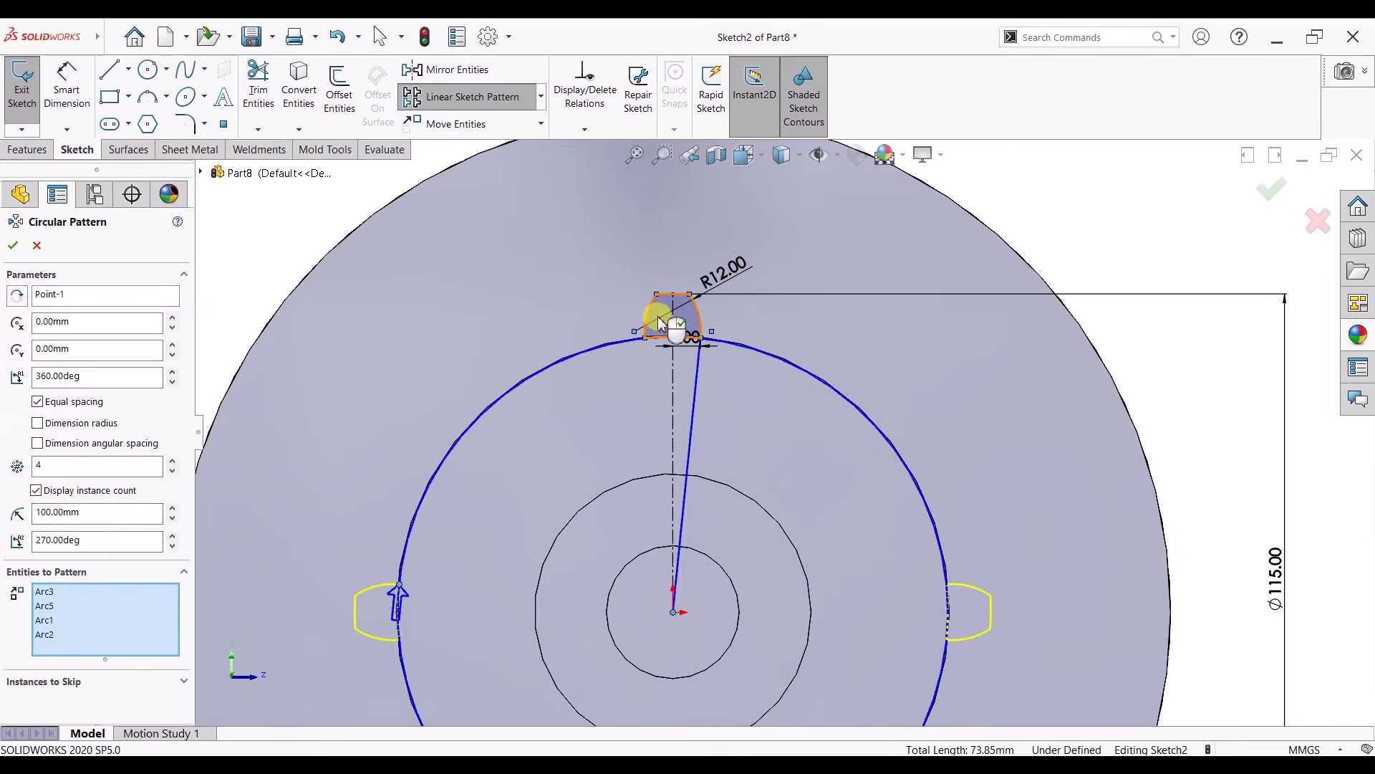
click(172, 460)
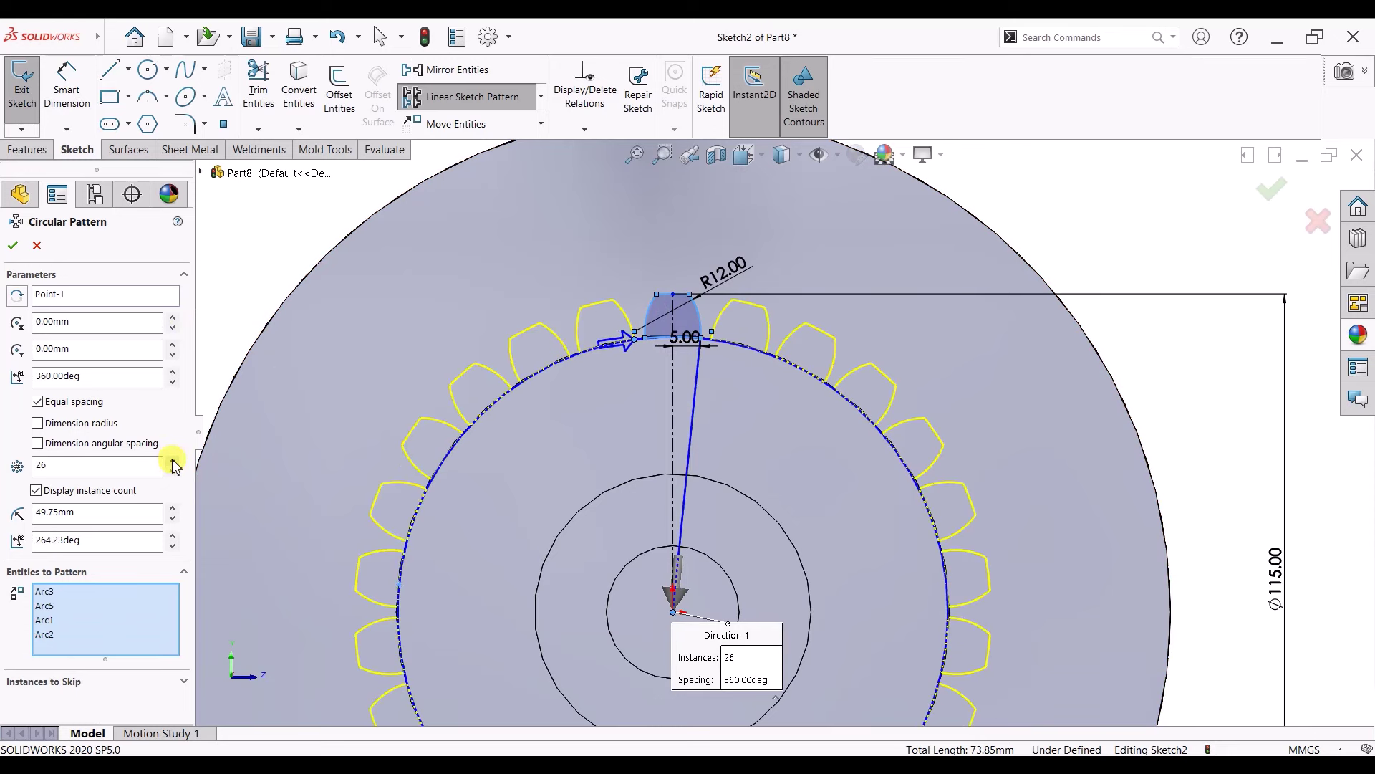
click(14, 245)
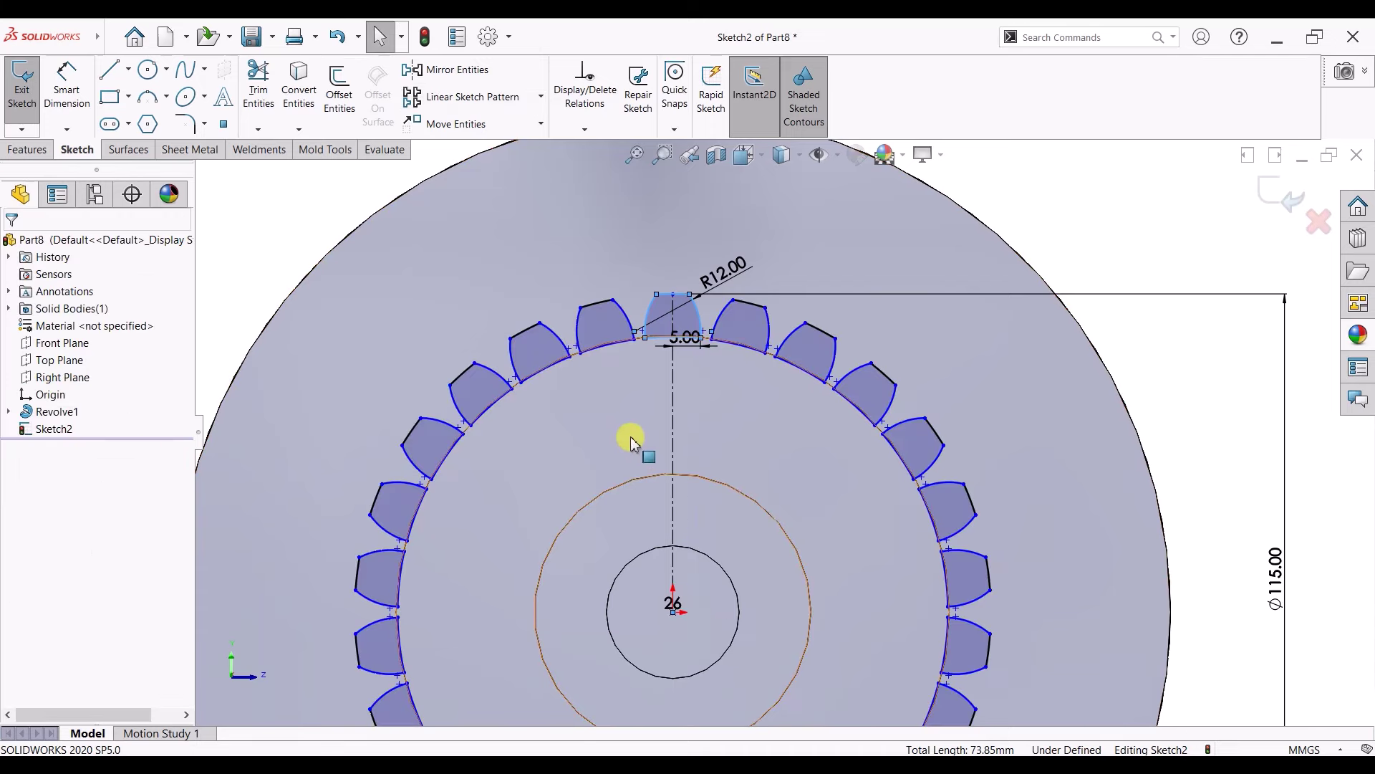
scroll(636, 439, down, 1)
scroll(716, 574, down, 3)
scroll(716, 573, down, 1)
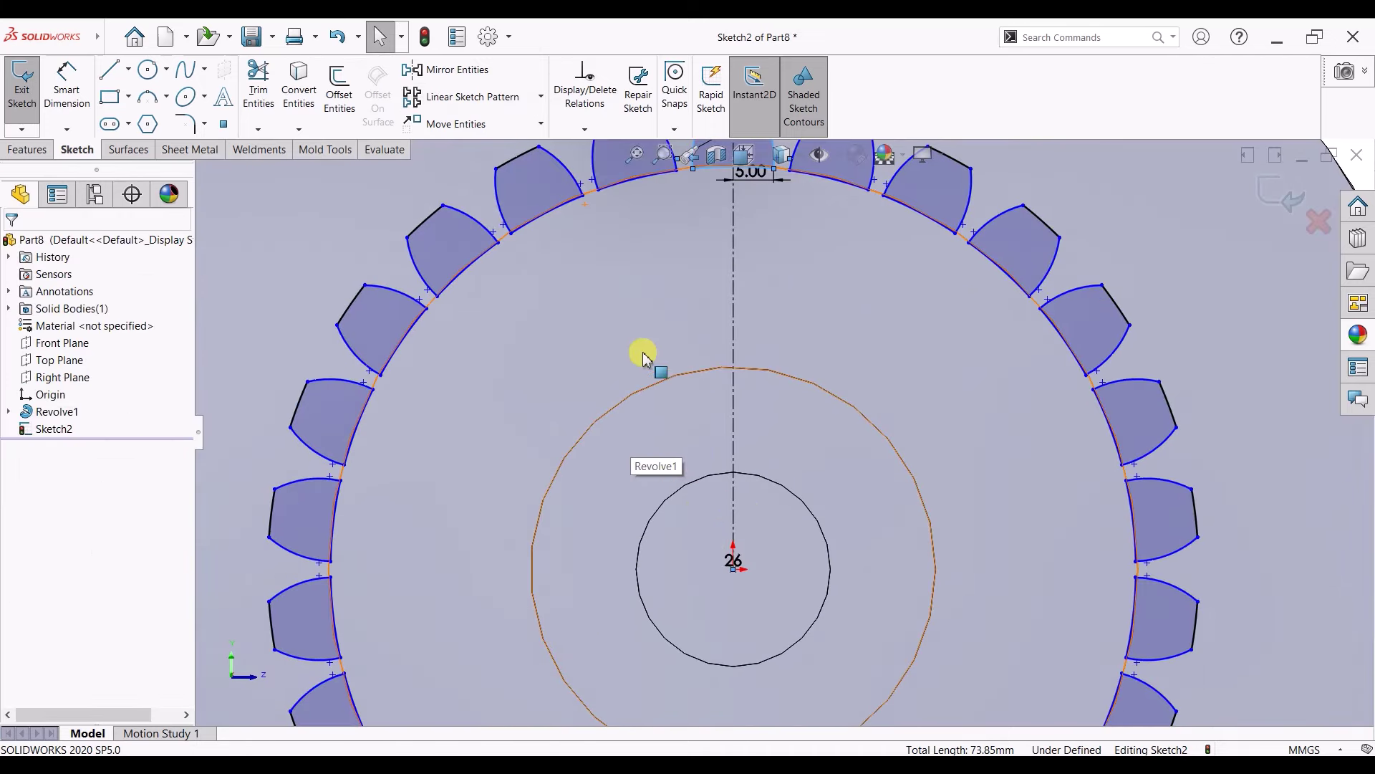
- Open the Sketch Fillet options and cancel without changes
click(186, 124)
click(35, 246)
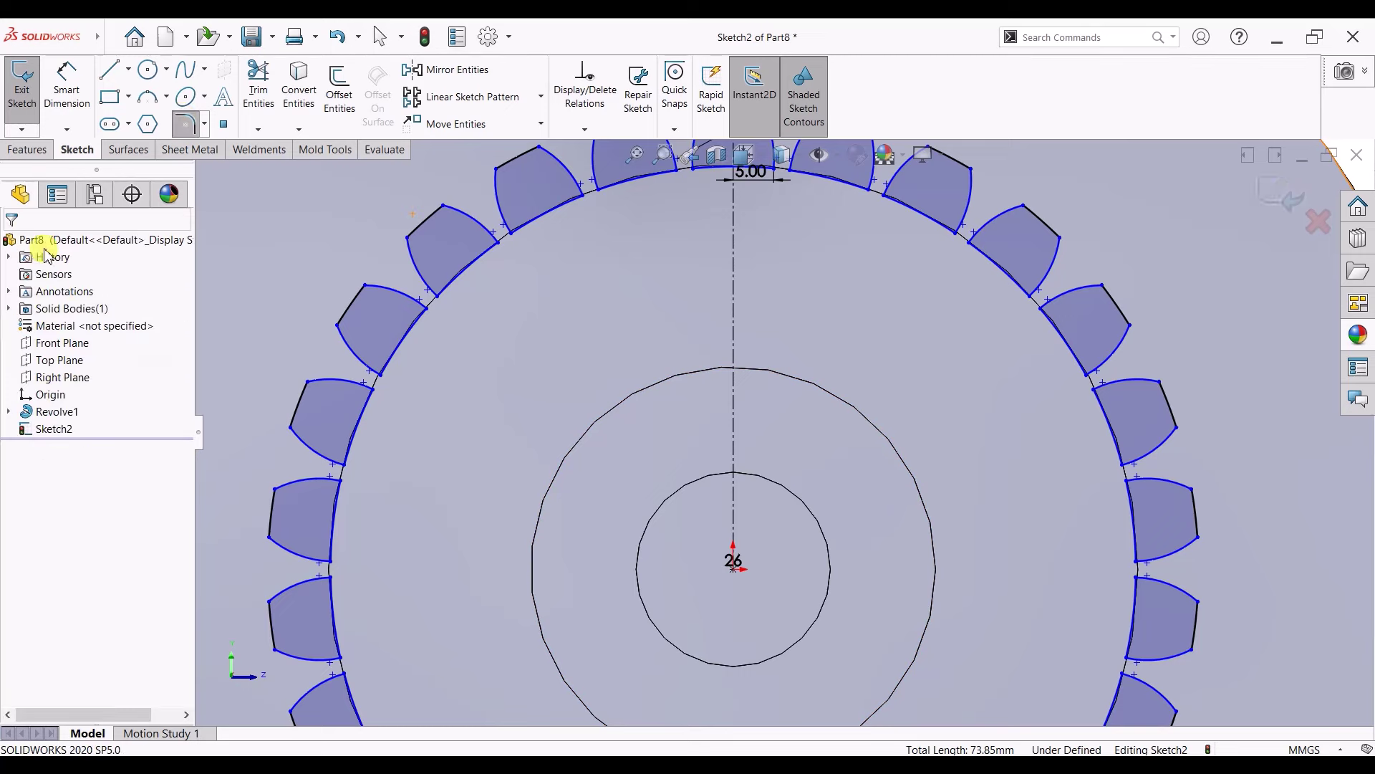
scroll(745, 483, up, 2)
click(32, 151)
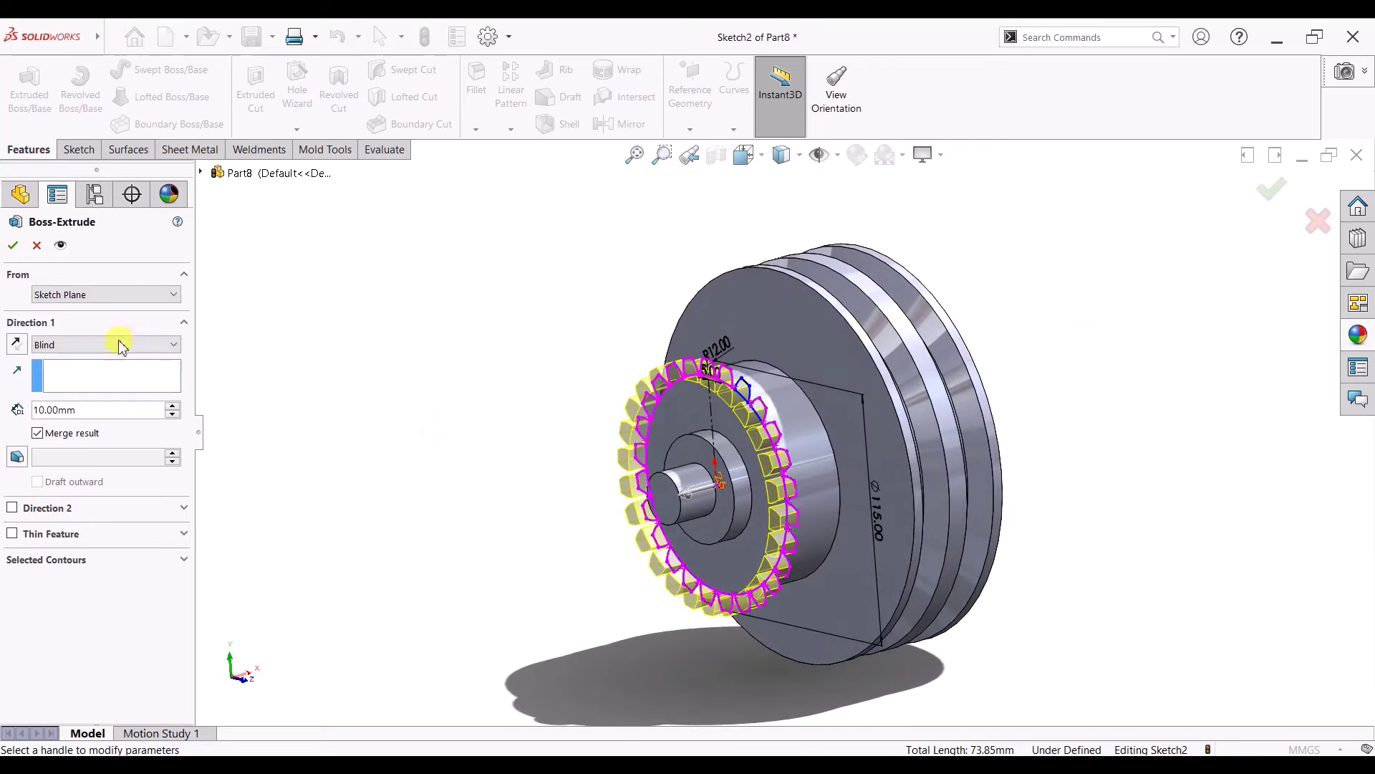
- Extrude the 26-tooth sketch Up To Surface, ending at the pulley face
click(119, 345)
click(101, 410)
mouse_move(759, 402)
middle_down()
mouse_move(741, 406)
mouse_move(805, 516)
mouse_move(793, 430)
middle_up()
click(763, 407)
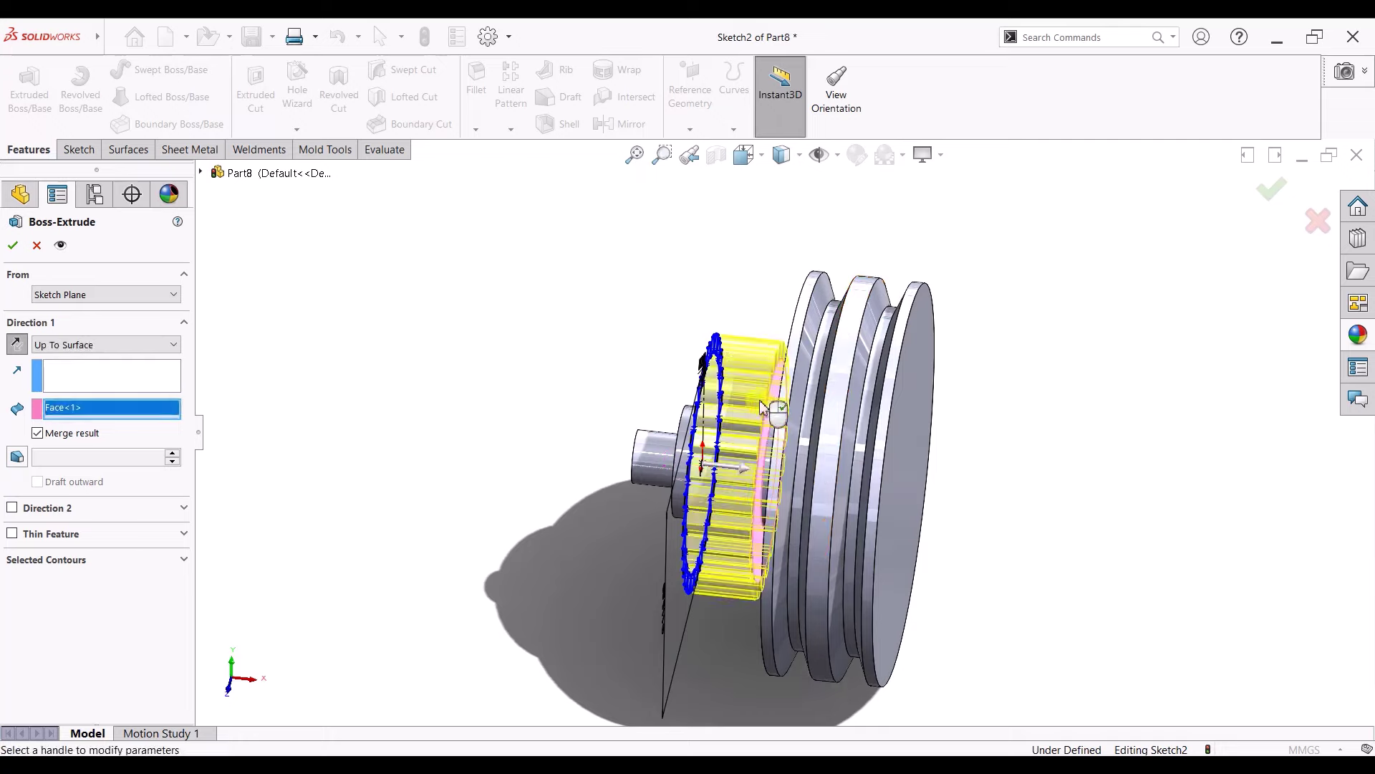
key(Return)
mouse_move(552, 574)
middle_down()
mouse_move(838, 569)
mouse_move(808, 552)
mouse_move(700, 571)
middle_up()
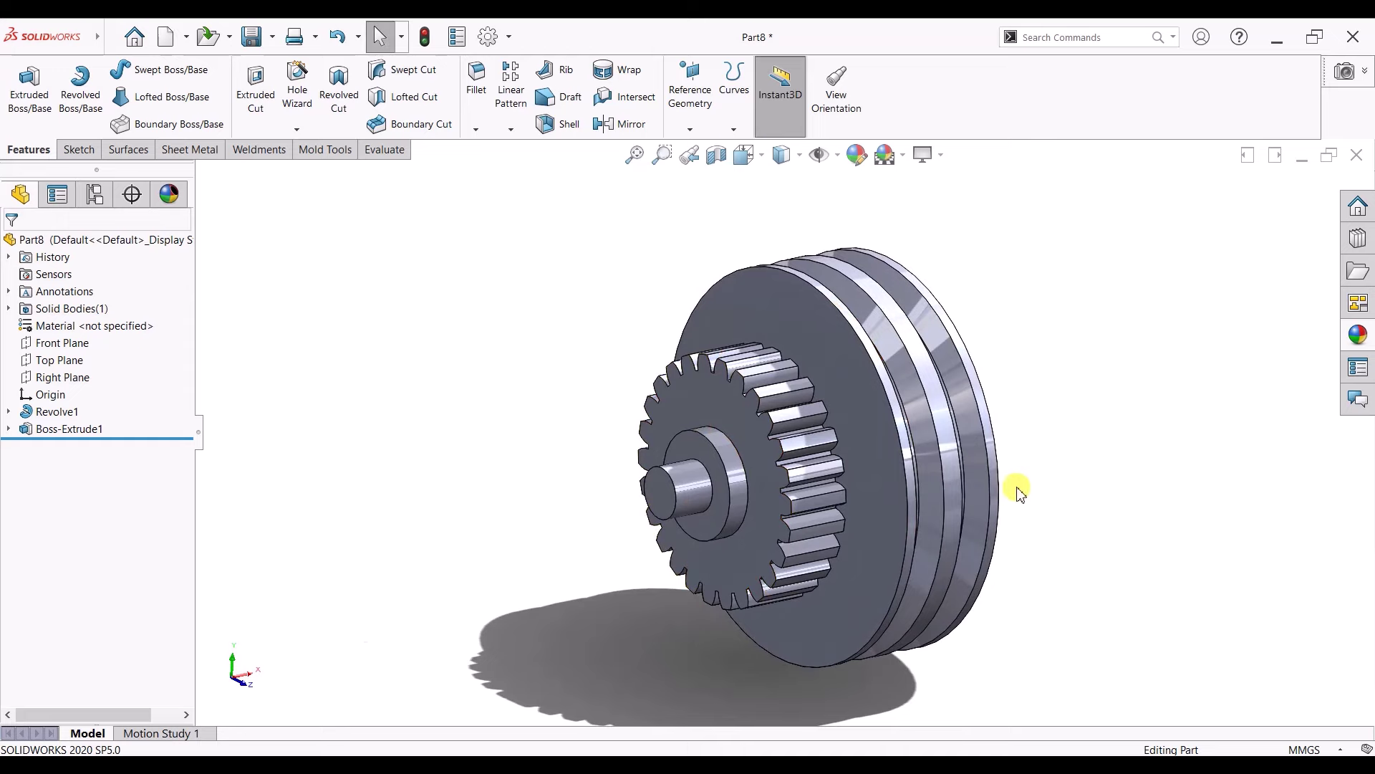
scroll(568, 428, down, 3)
scroll(440, 368, up, 4)
scroll(439, 368, down, 2)
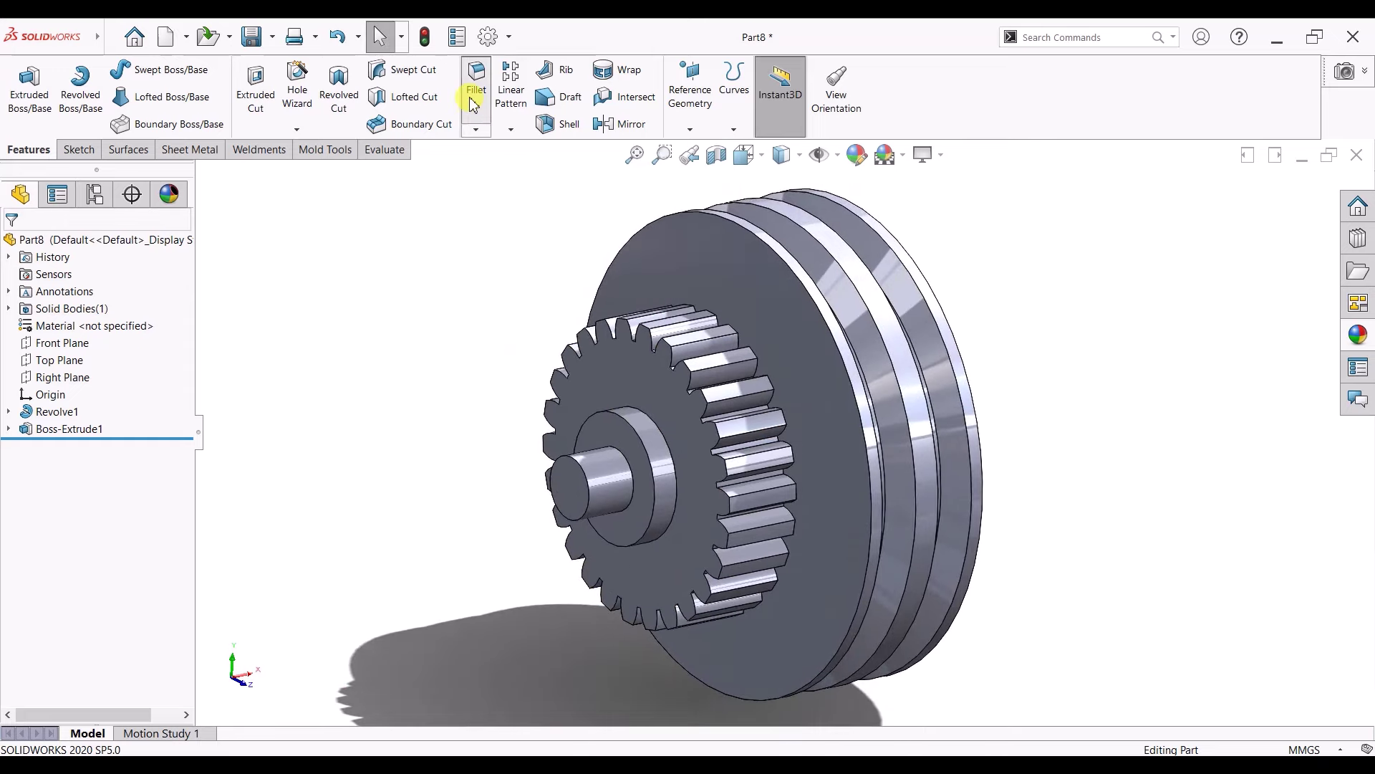
- Fillet every gear tooth's long edges at 2 mm radius using select-all-similar-edges
click(474, 104)
scroll(378, 497, down, 3)
scroll(455, 568, down, 2)
scroll(757, 399, down, 3)
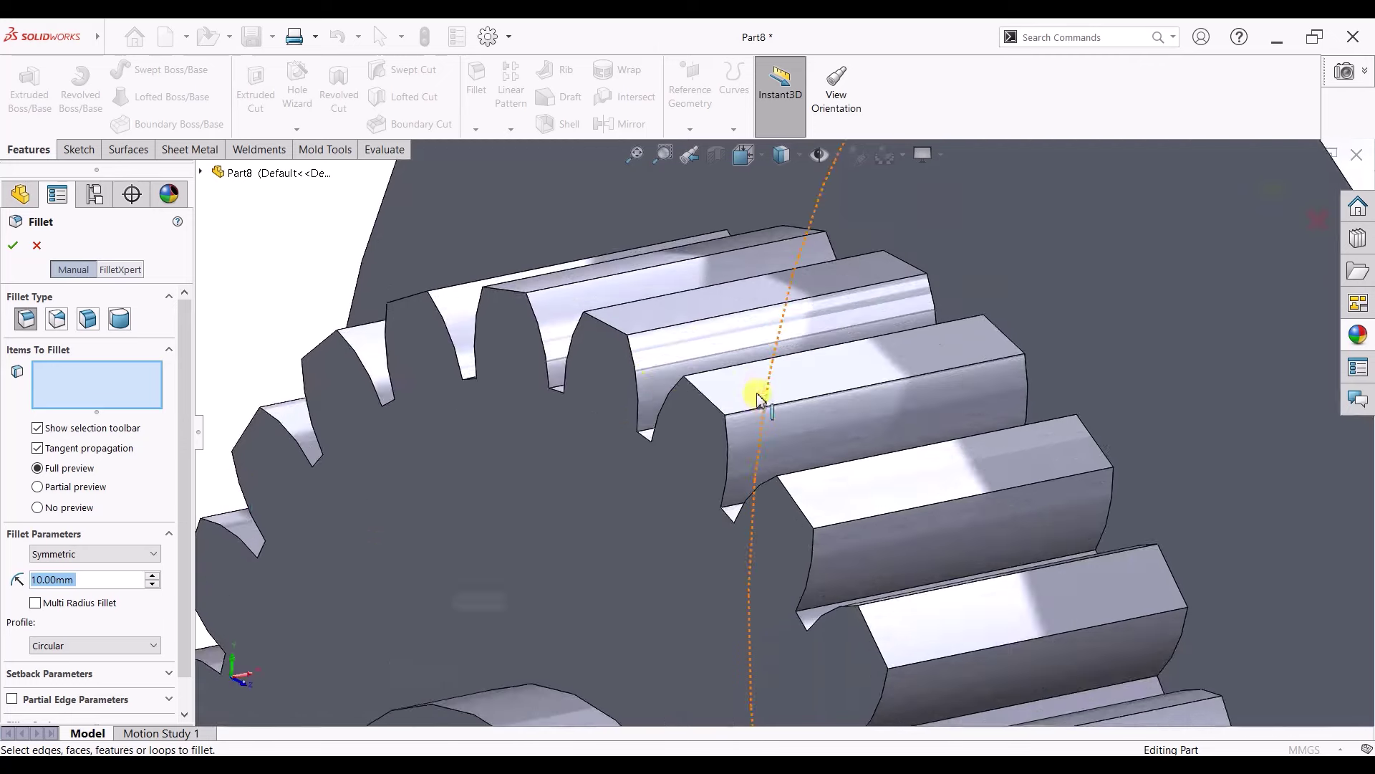
text(2)
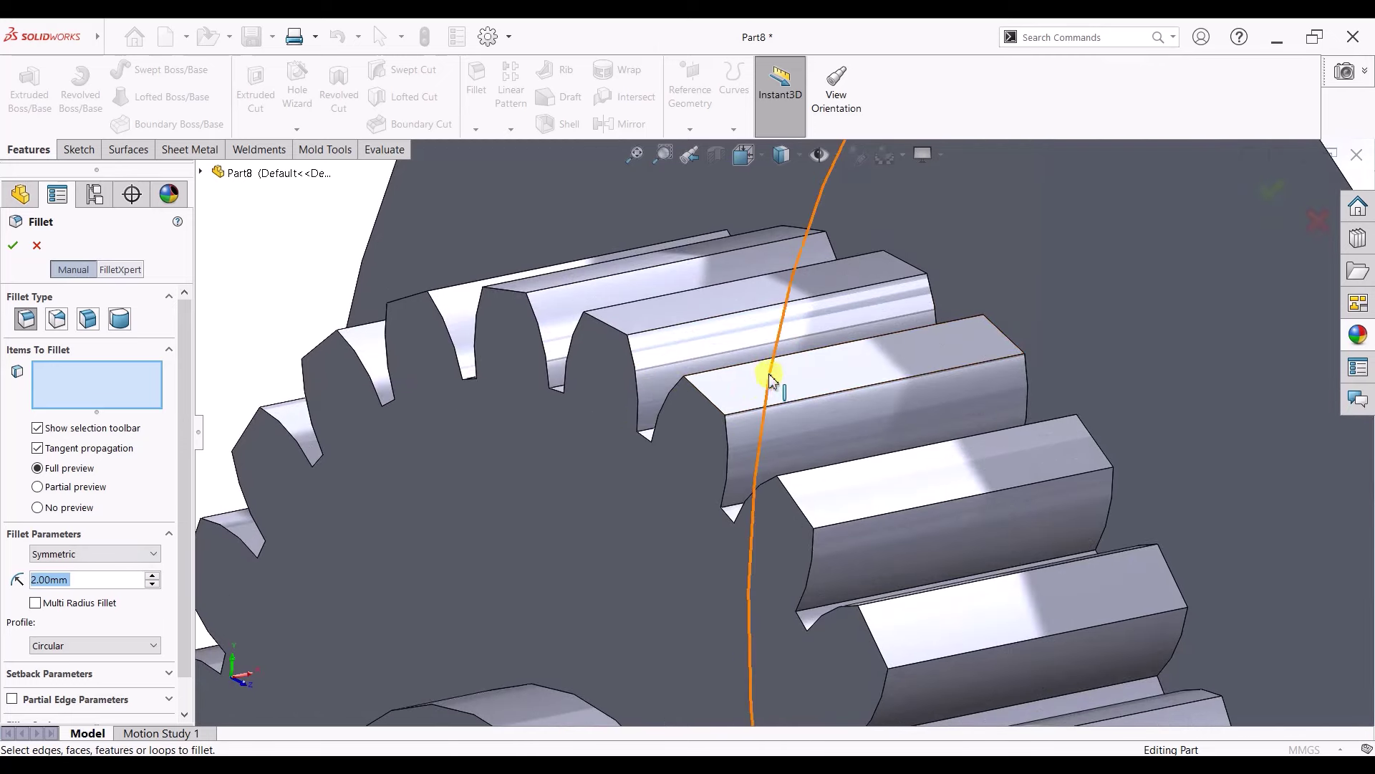
click(817, 375)
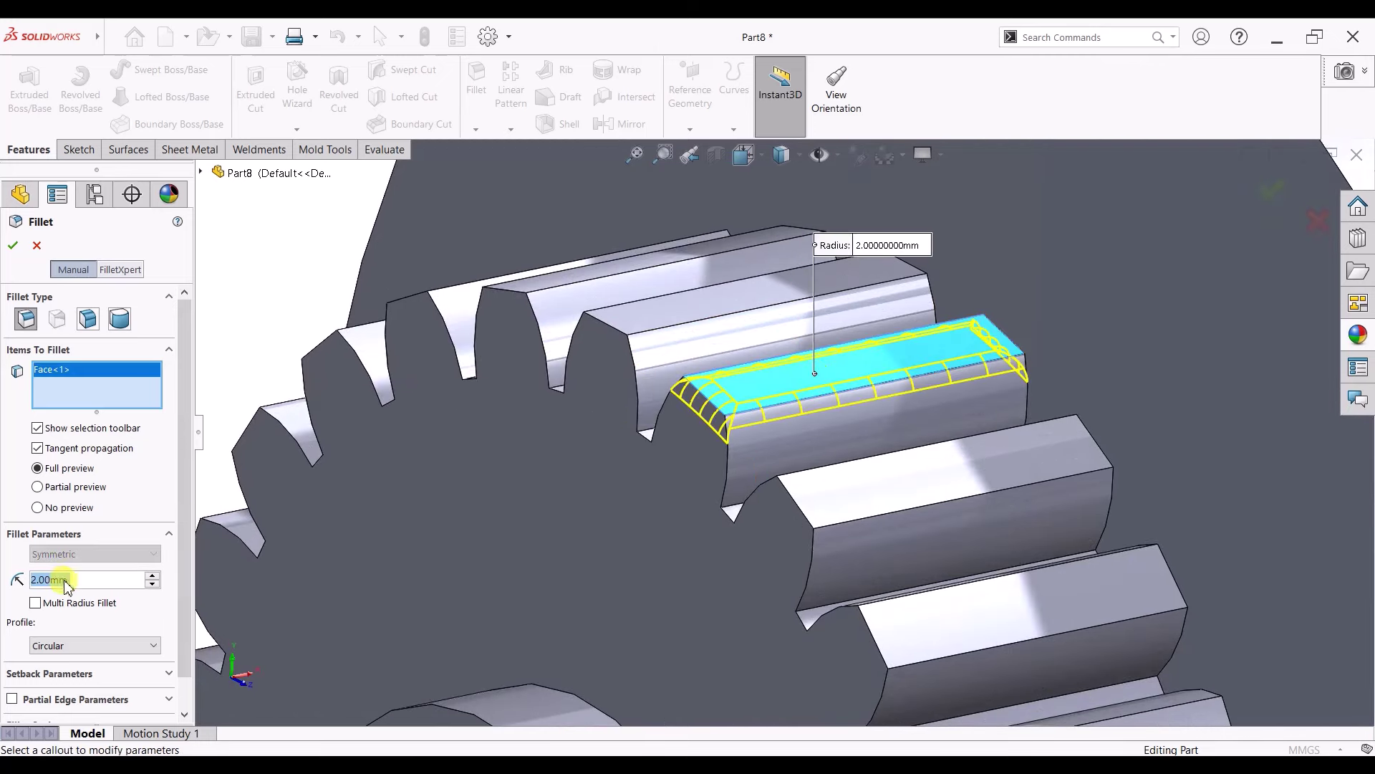
right_click(93, 394)
click(143, 409)
click(835, 348)
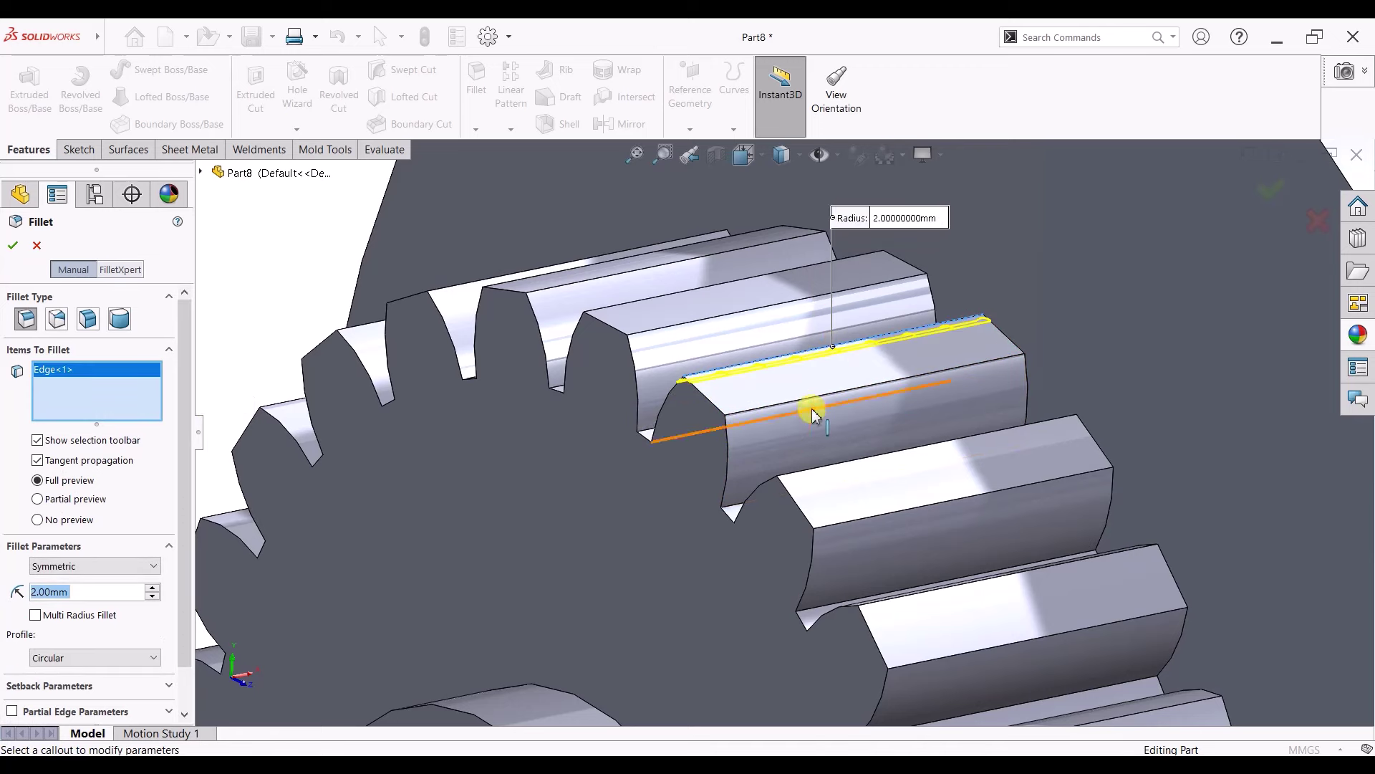
click(813, 409)
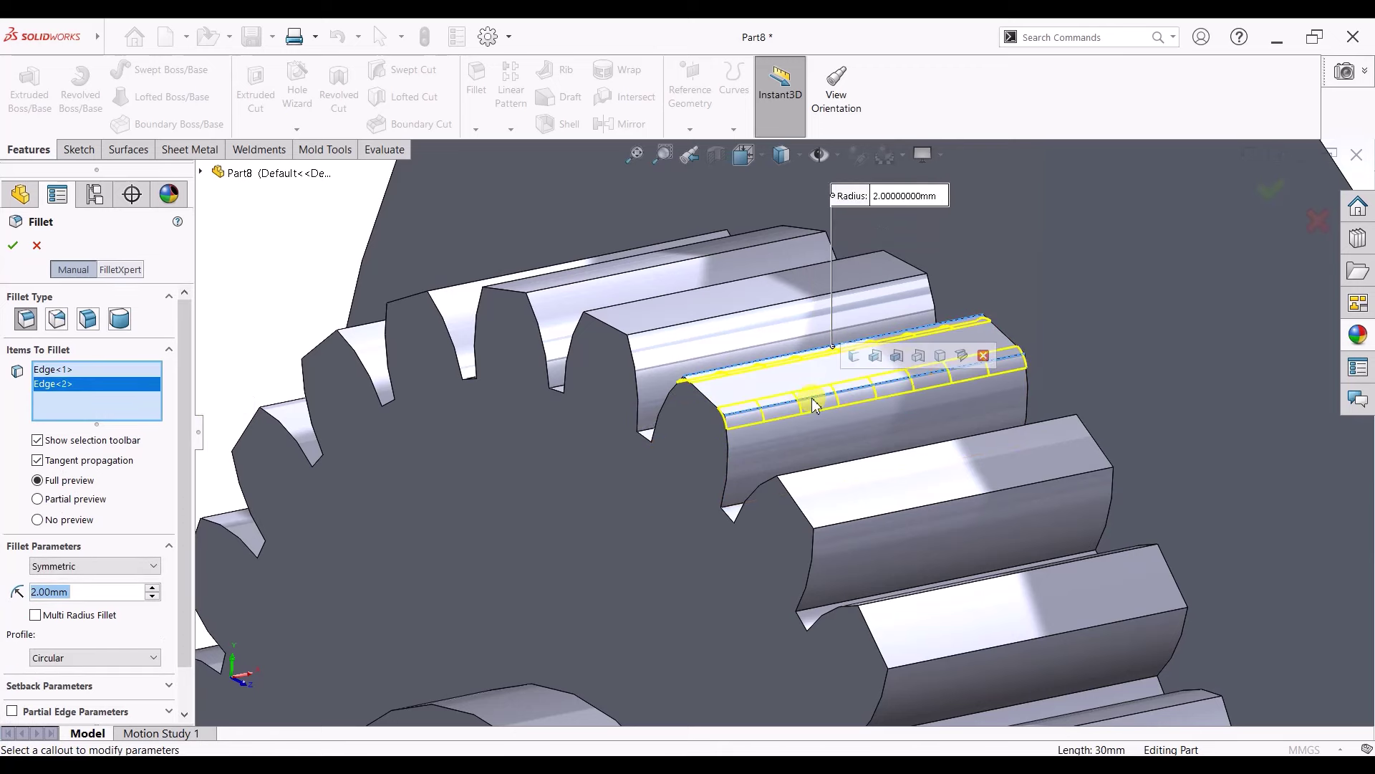
click(875, 356)
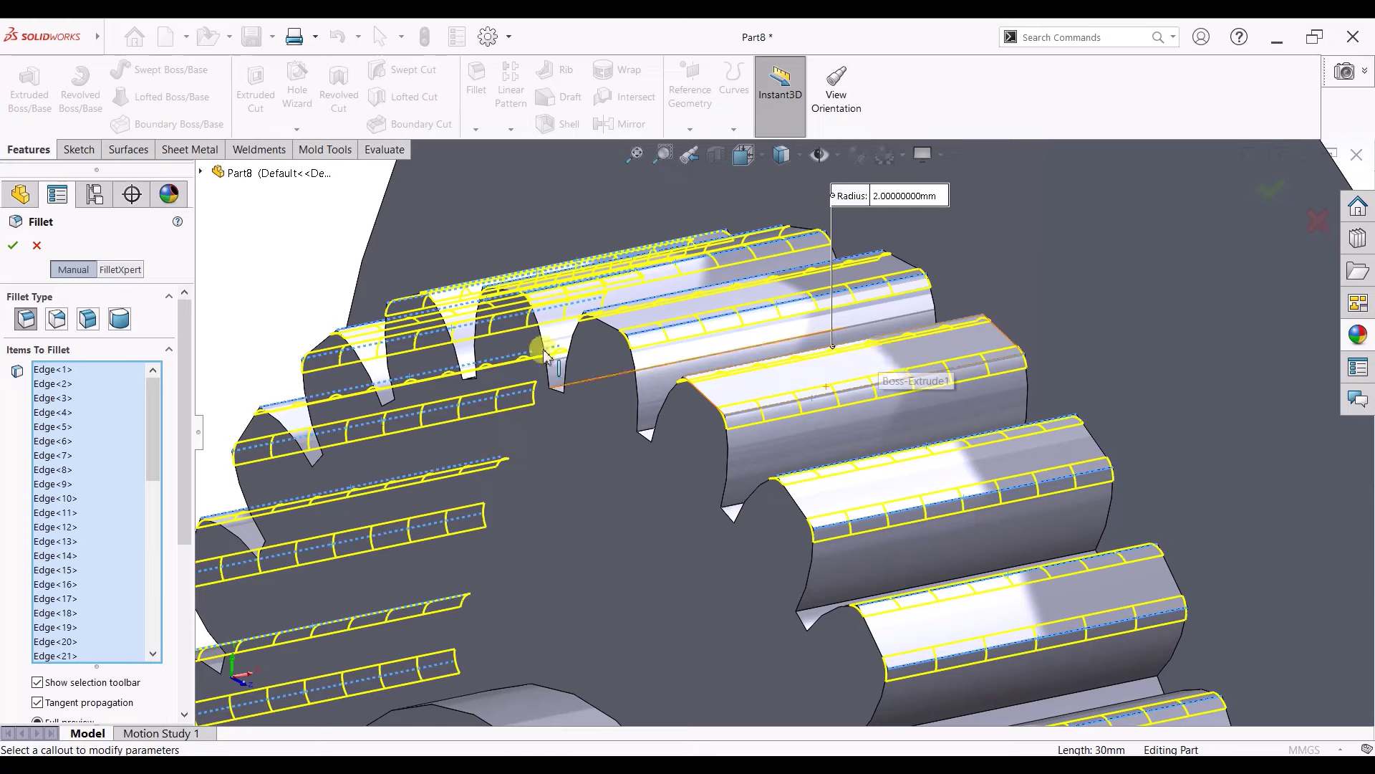
click(18, 251)
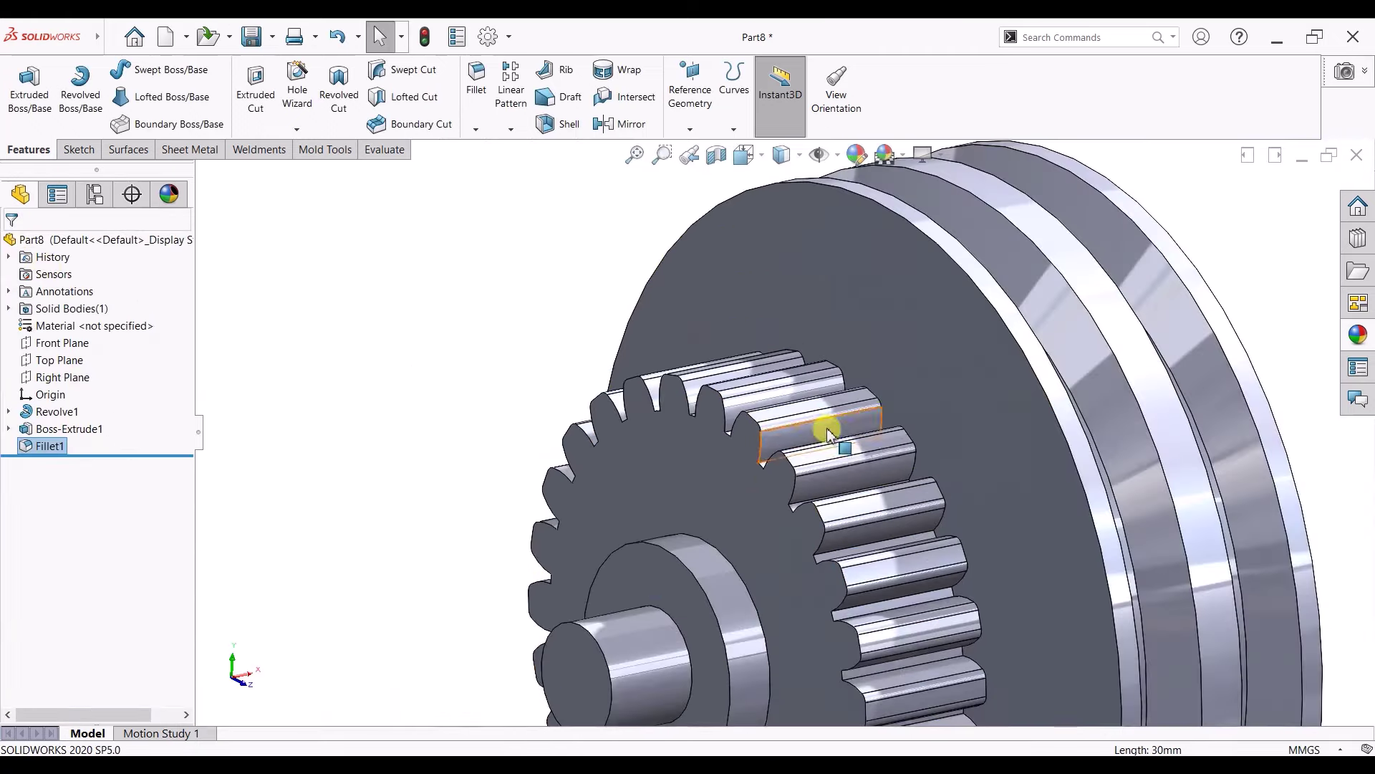
- Orbit the model and select the shaft's end face for a new sketch
middle_drag(828, 429, 636, 557)
mouse_move(738, 515)
middle_down()
mouse_move(807, 531)
mouse_move(674, 573)
mouse_move(1134, 403)
mouse_move(1105, 475)
mouse_move(1038, 430)
mouse_move(1056, 399)
mouse_move(1085, 435)
middle_up()
scroll(998, 607, down, 3)
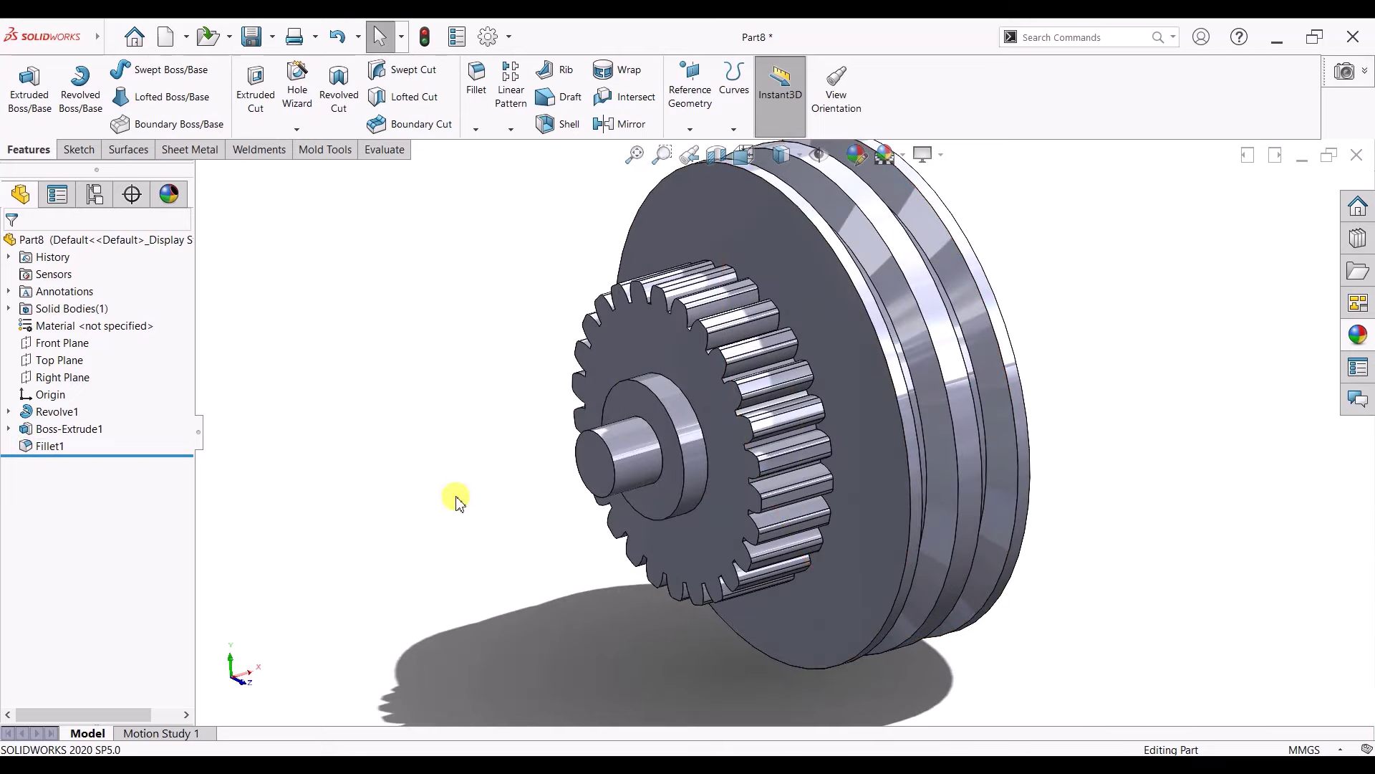
click(594, 455)
- Face the shaft end and draw a circle at the origin sized to the shaft edge
key(ctrl+8)
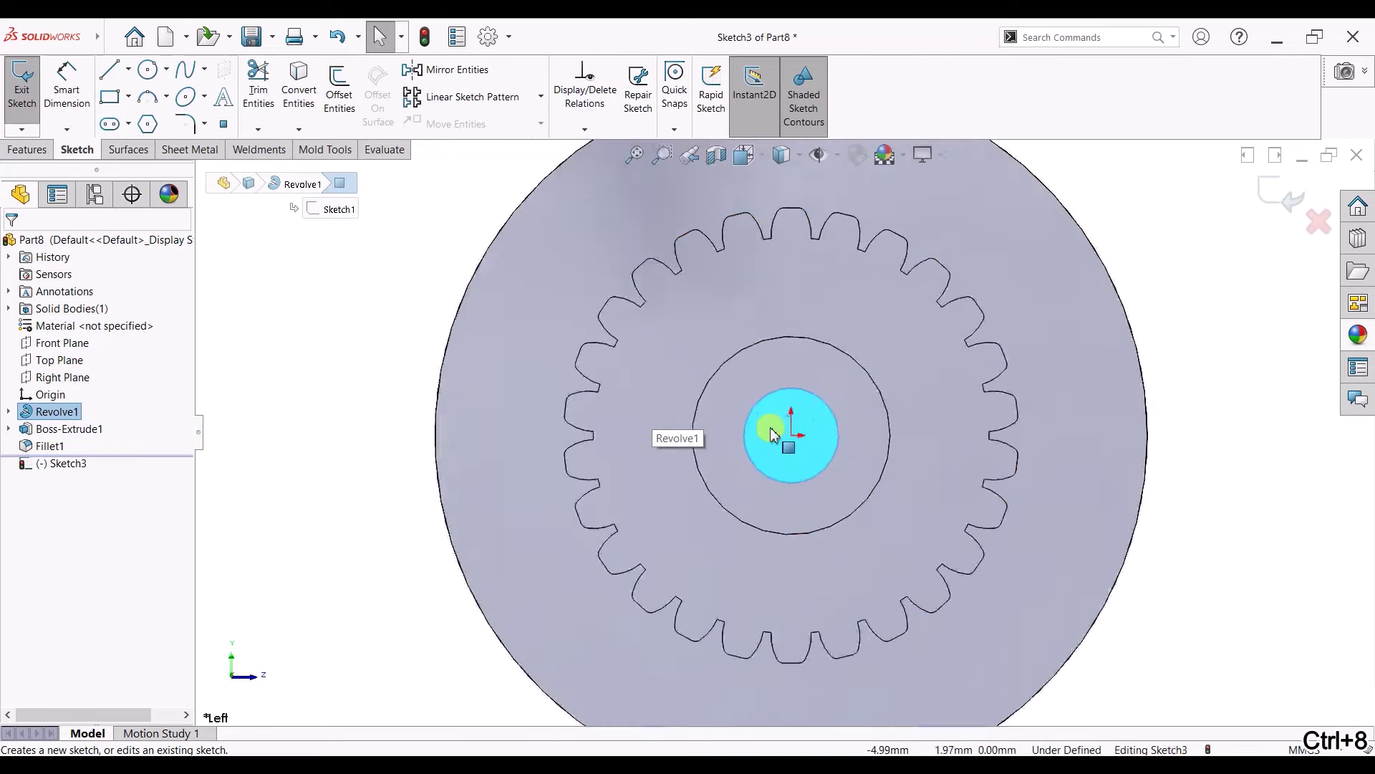
scroll(773, 435, down, 5)
click(147, 70)
click(811, 491)
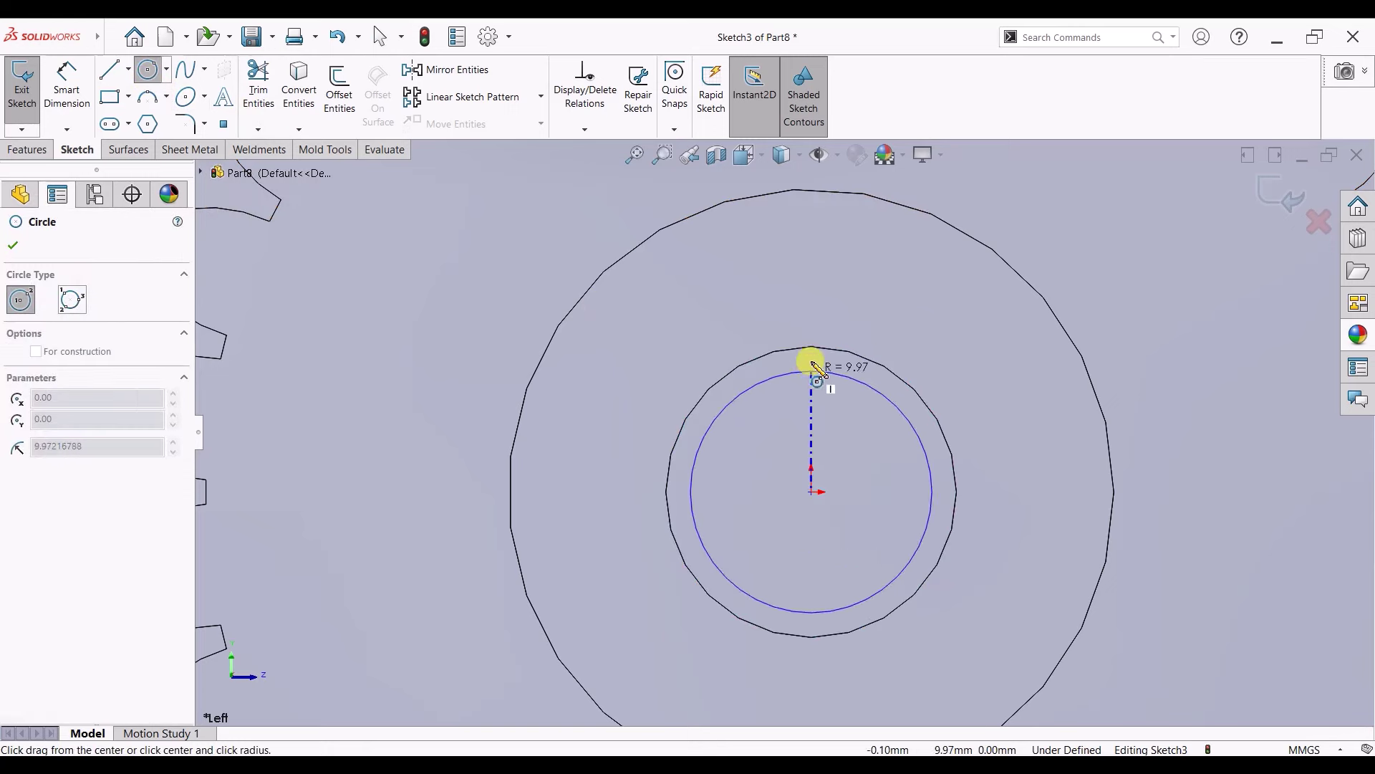
click(811, 347)
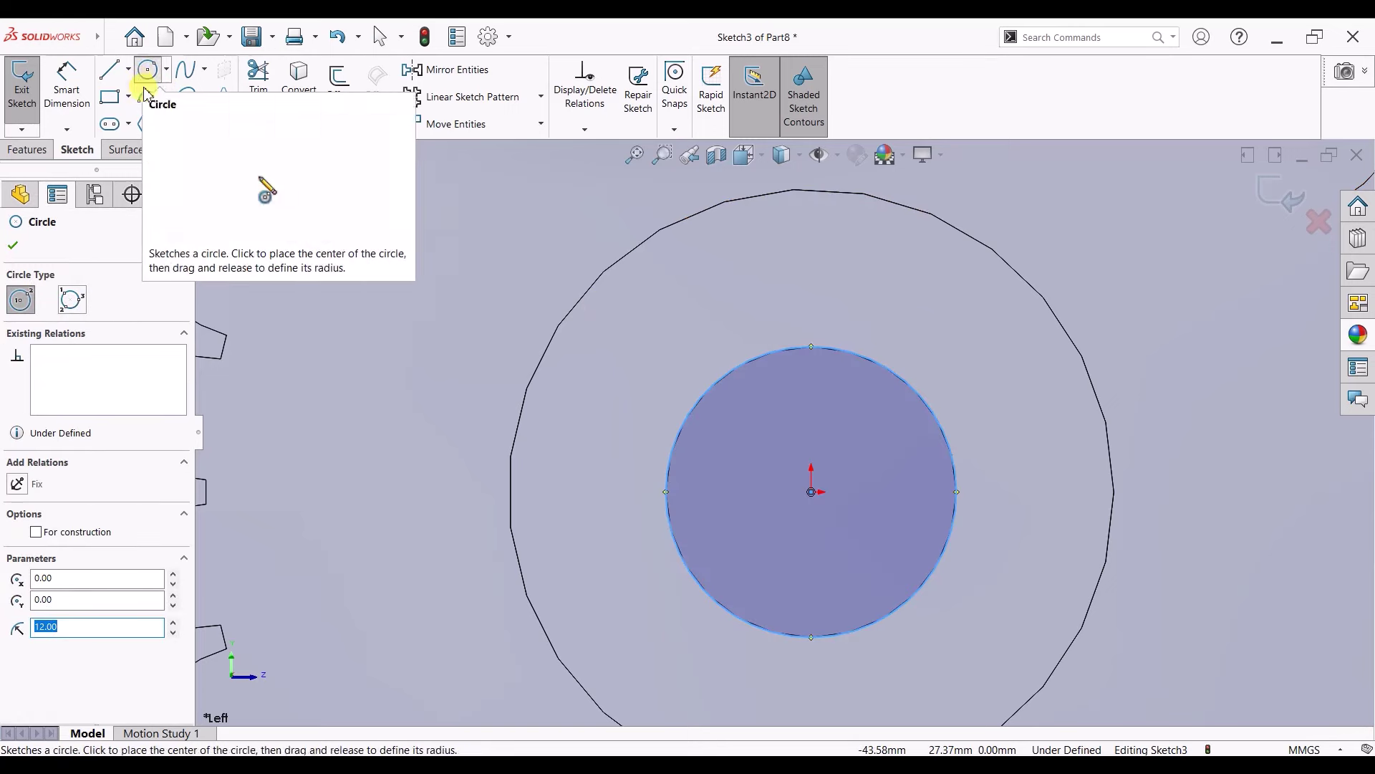
- Draw the key rectangle above the circle and make it vertical to the origin
click(110, 97)
click(789, 372)
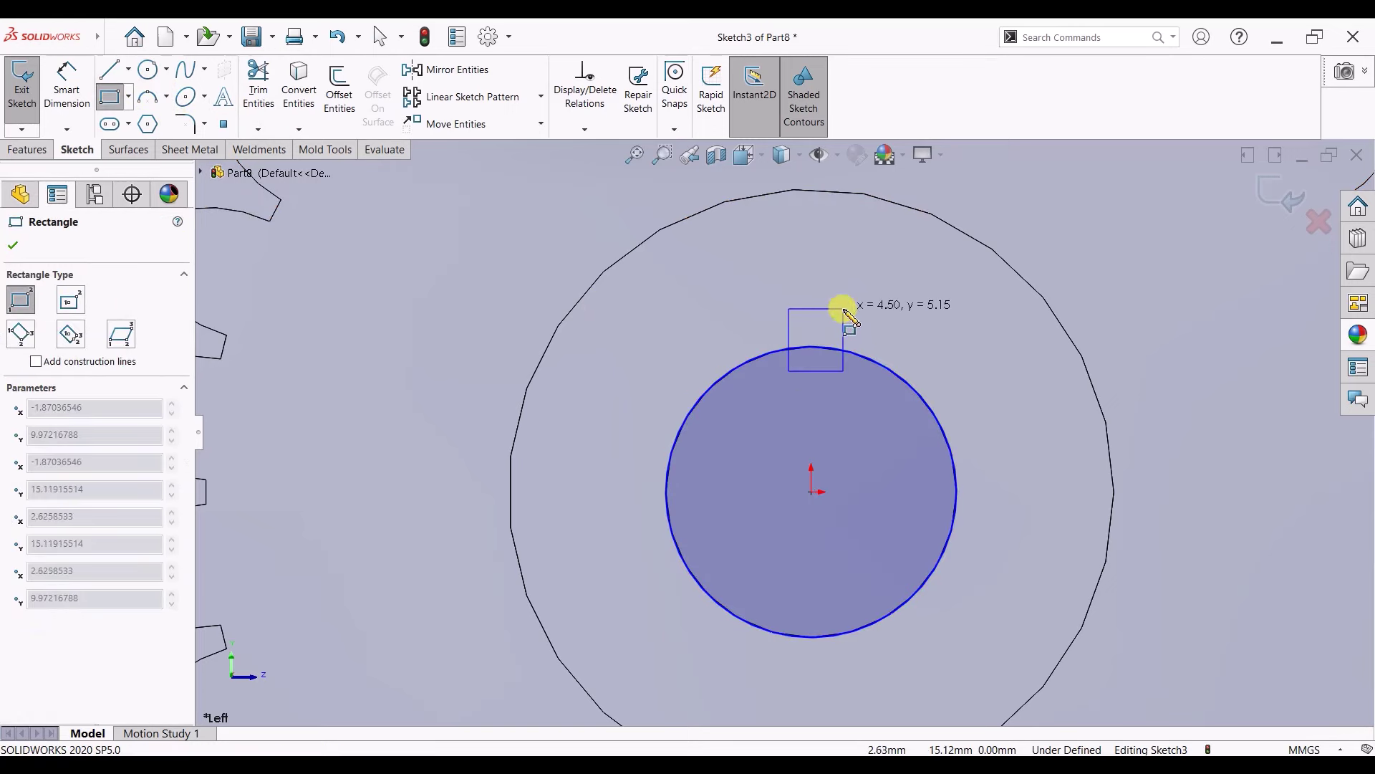
click(839, 300)
right_click(868, 288)
click(892, 292)
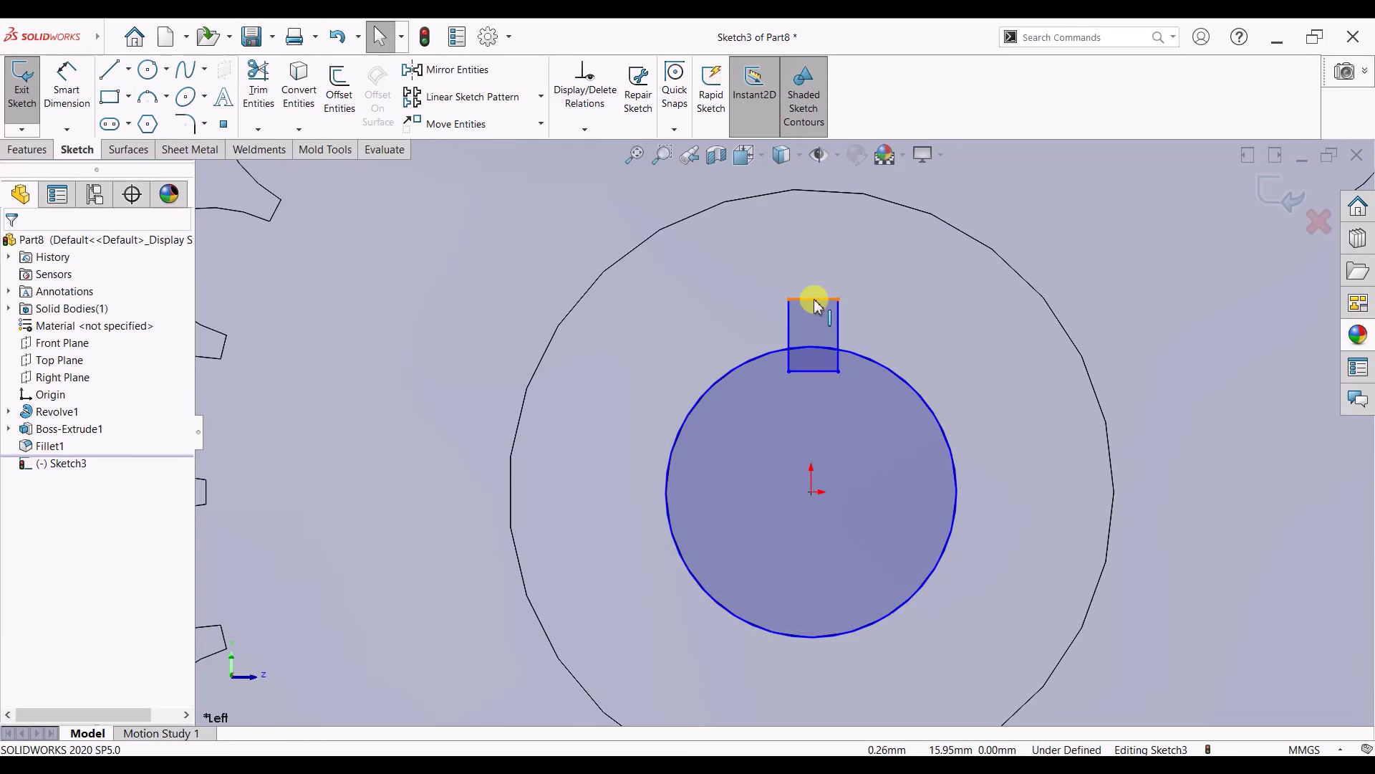
ctrl+click(823, 492)
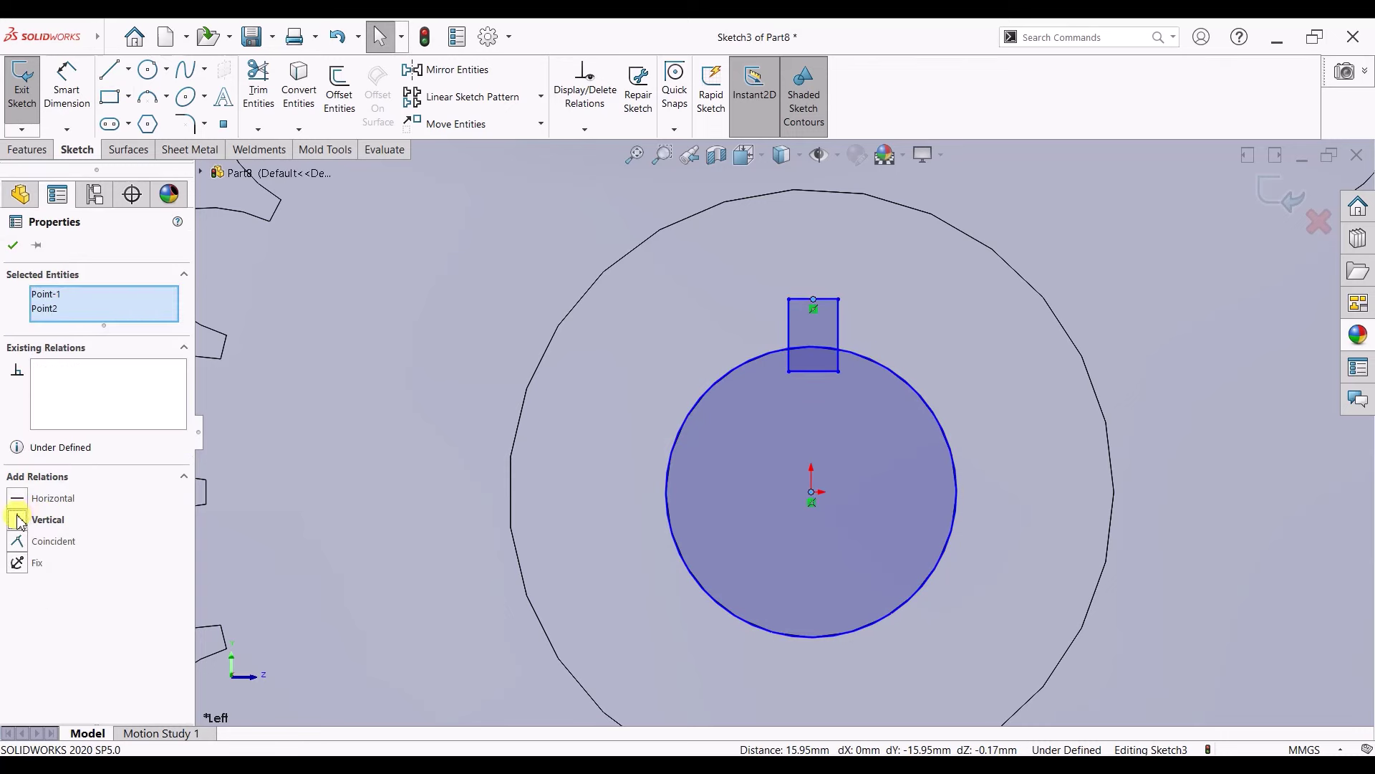
click(64, 129)
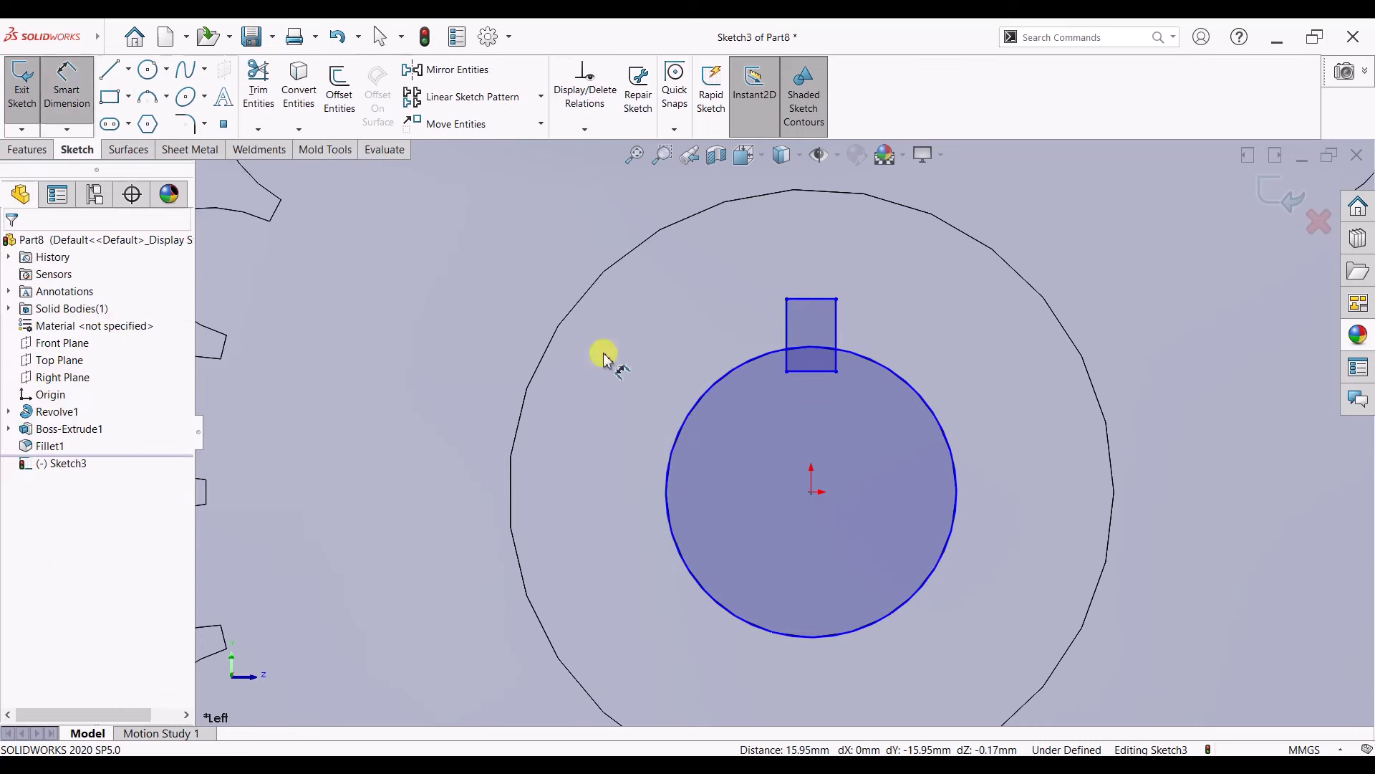
- Dimension the key 14 mm from the centre and 4.5 mm wide
click(812, 492)
click(560, 398)
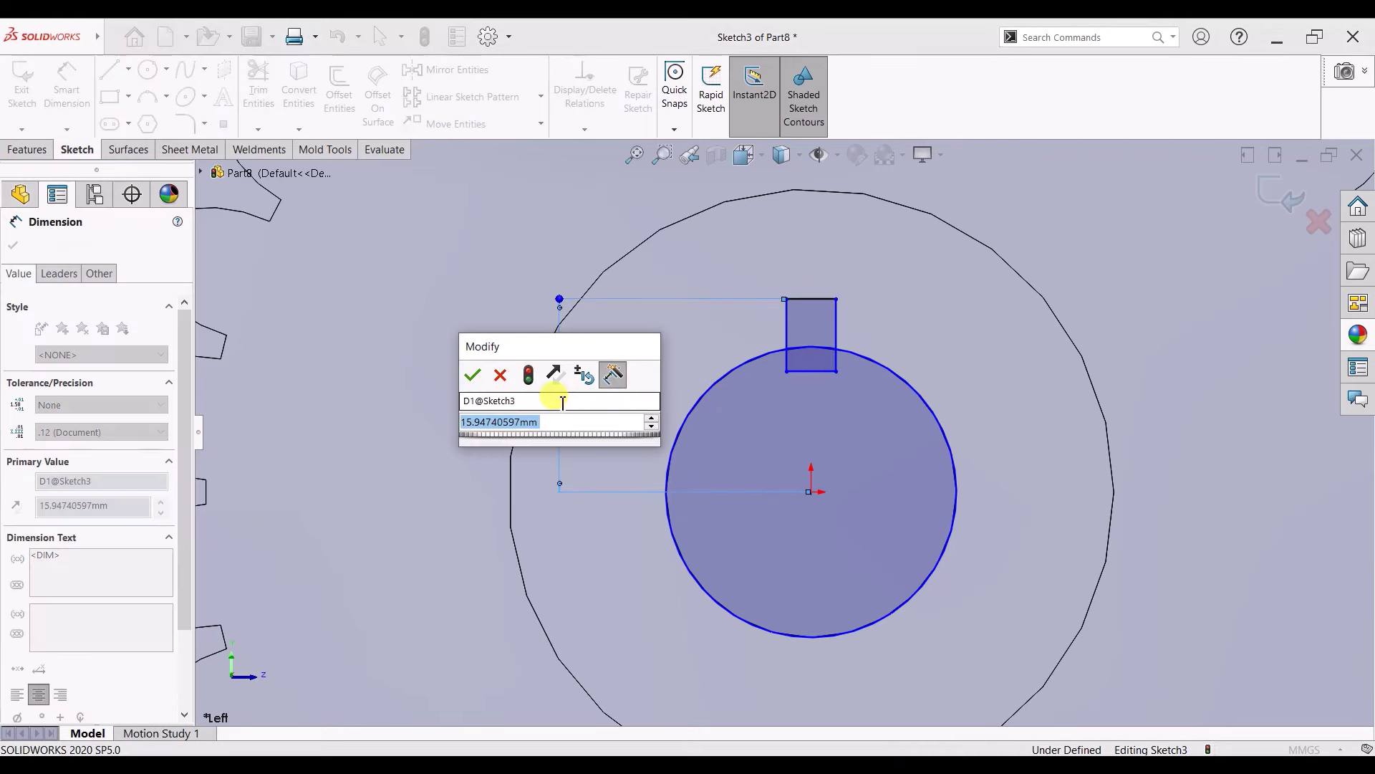
text(14)
key(Return)
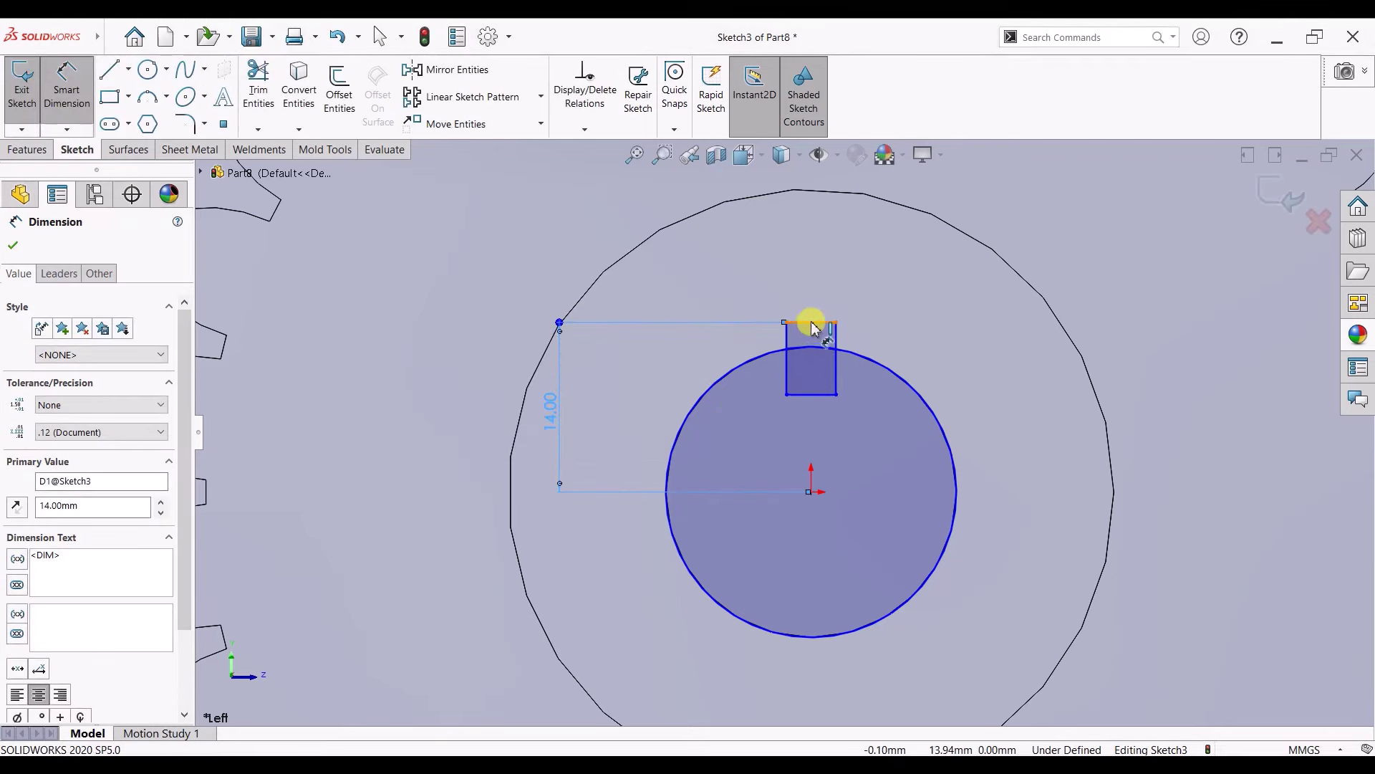
click(814, 325)
click(815, 303)
text(4.5)
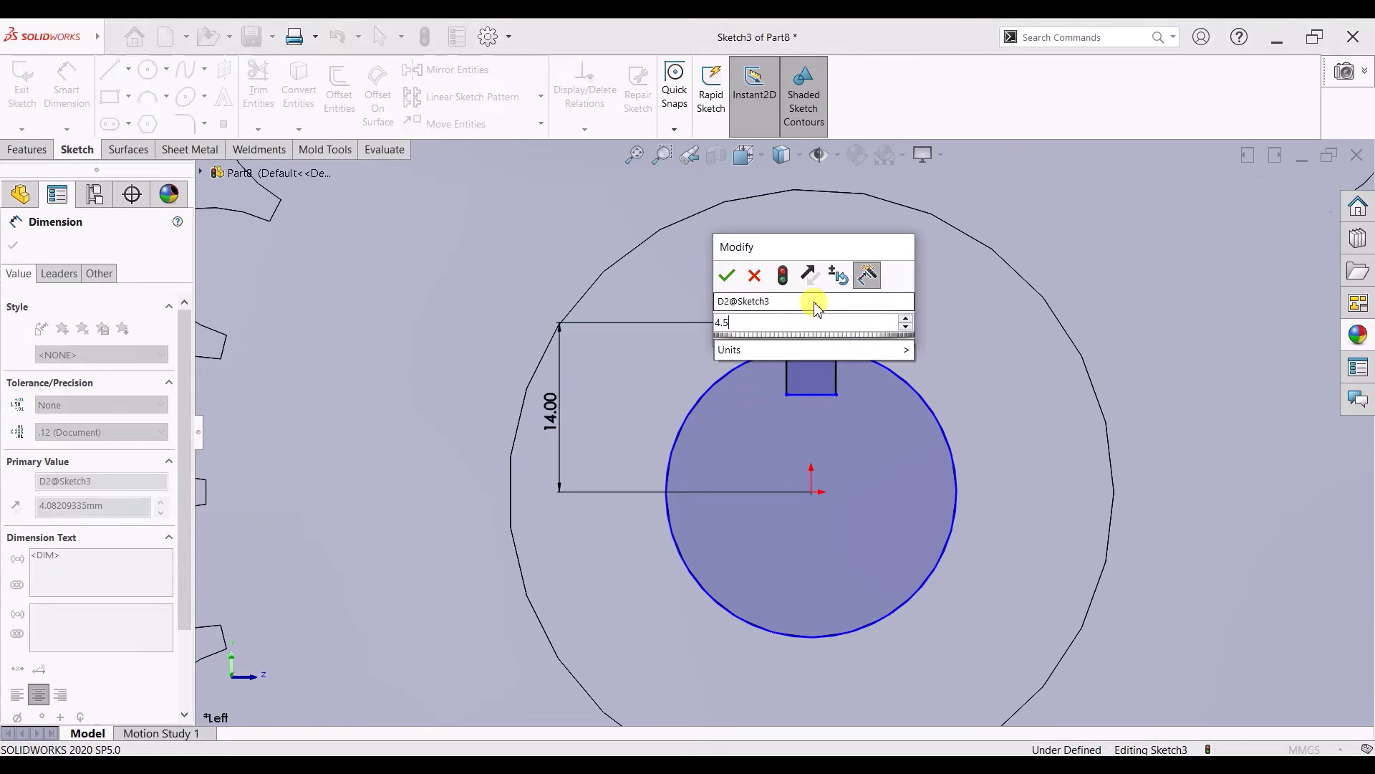
key(Return)
click(13, 245)
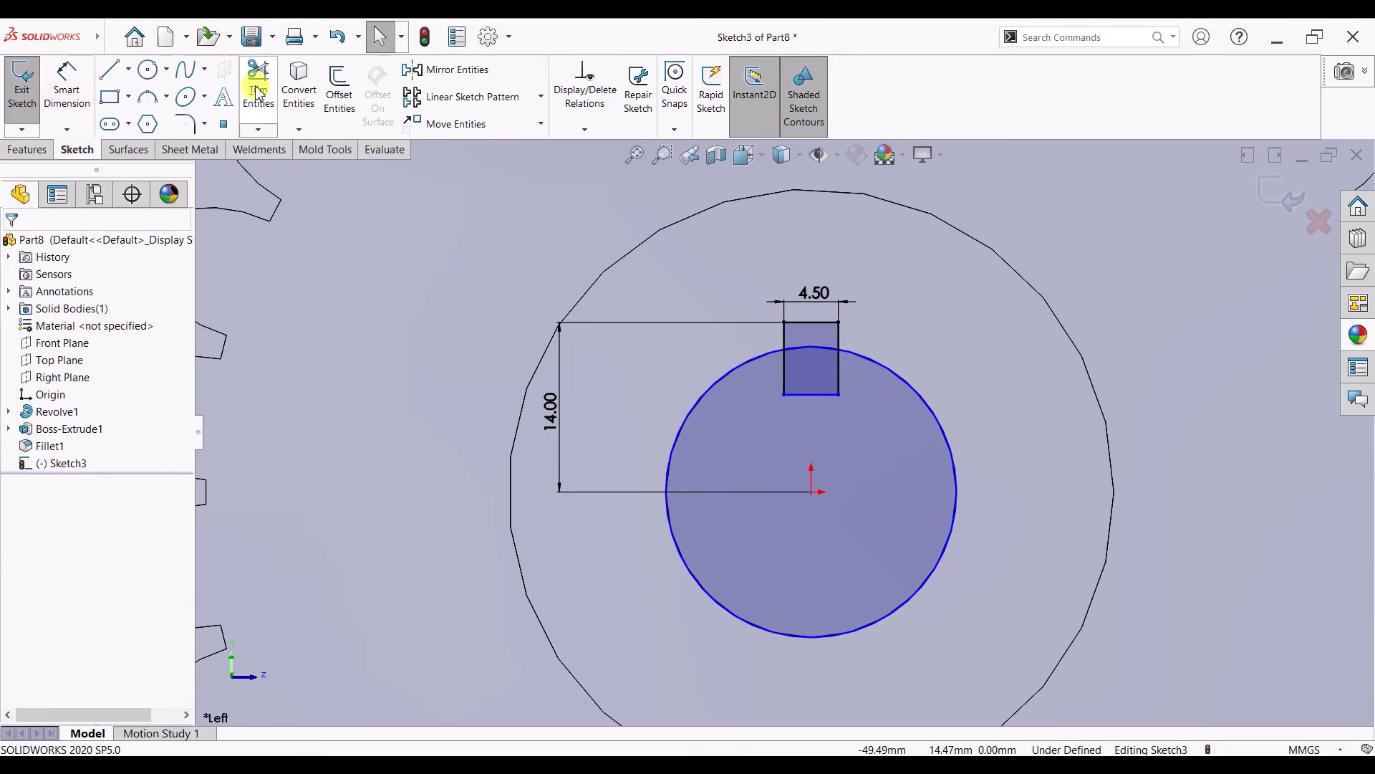
- Power-trim the overlapping key and circle lines, then orbit to a 3D view
click(256, 91)
drag(630, 323, 896, 367)
scroll(815, 407, up, 5)
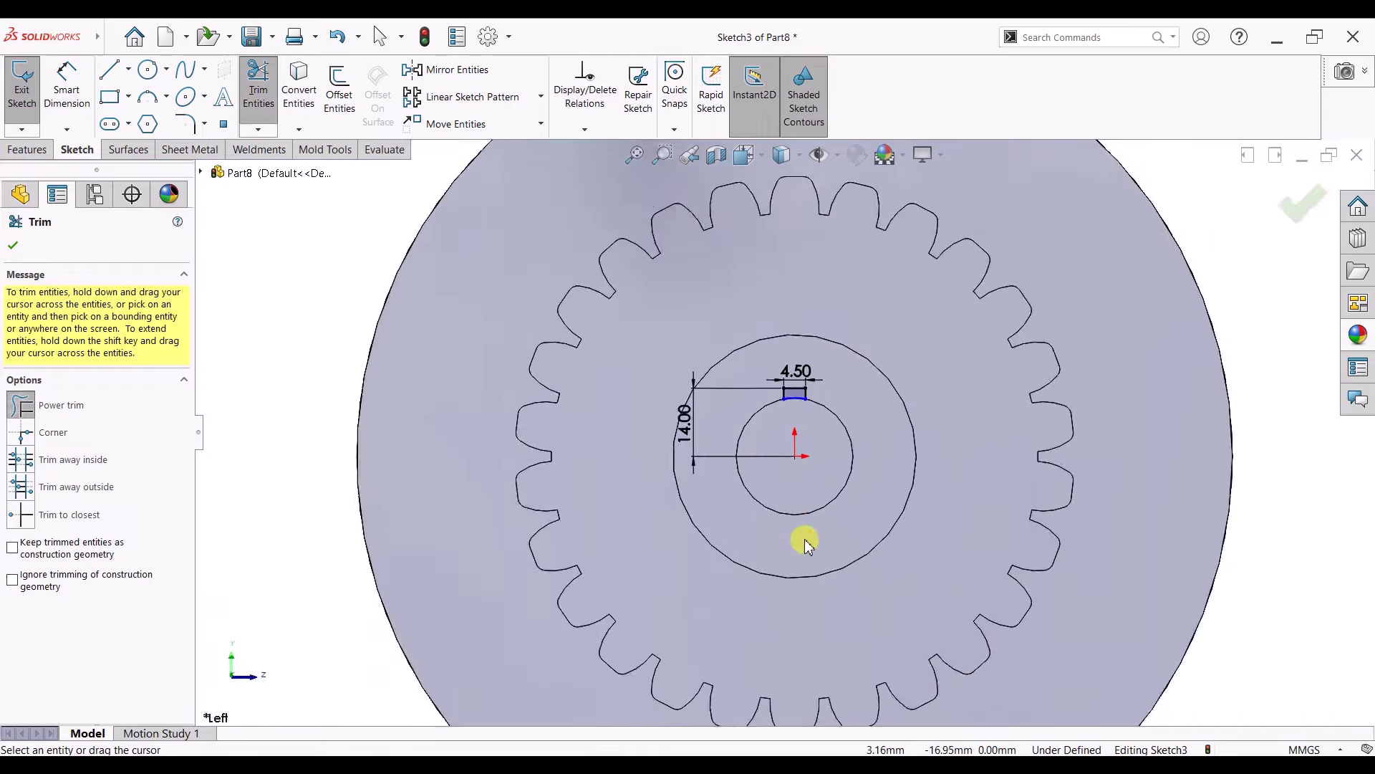
middle_drag(805, 541, 680, 358)
key(Escape)
click(27, 149)
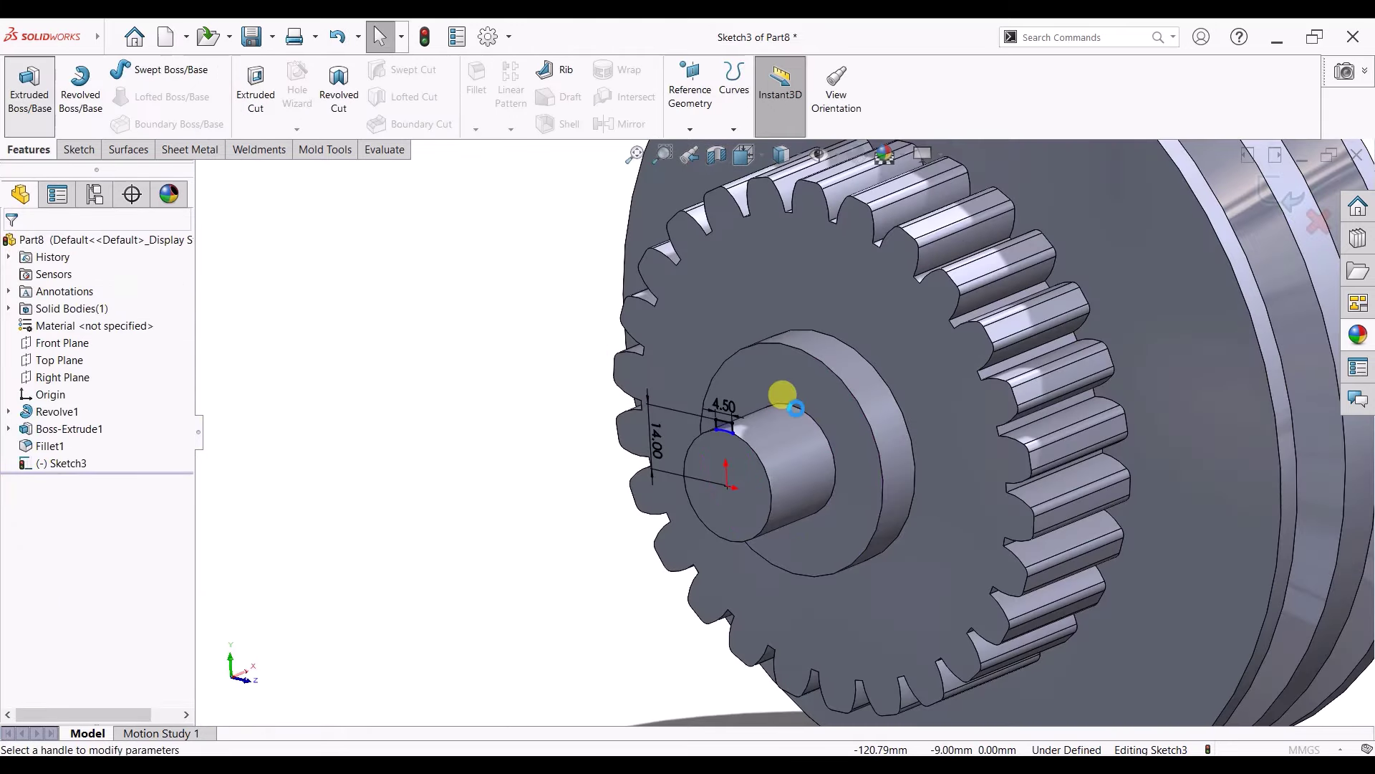
- Extrude the keyed shaft profile up to the annular hub face, then orbit to the back
click(107, 345)
click(108, 393)
click(792, 393)
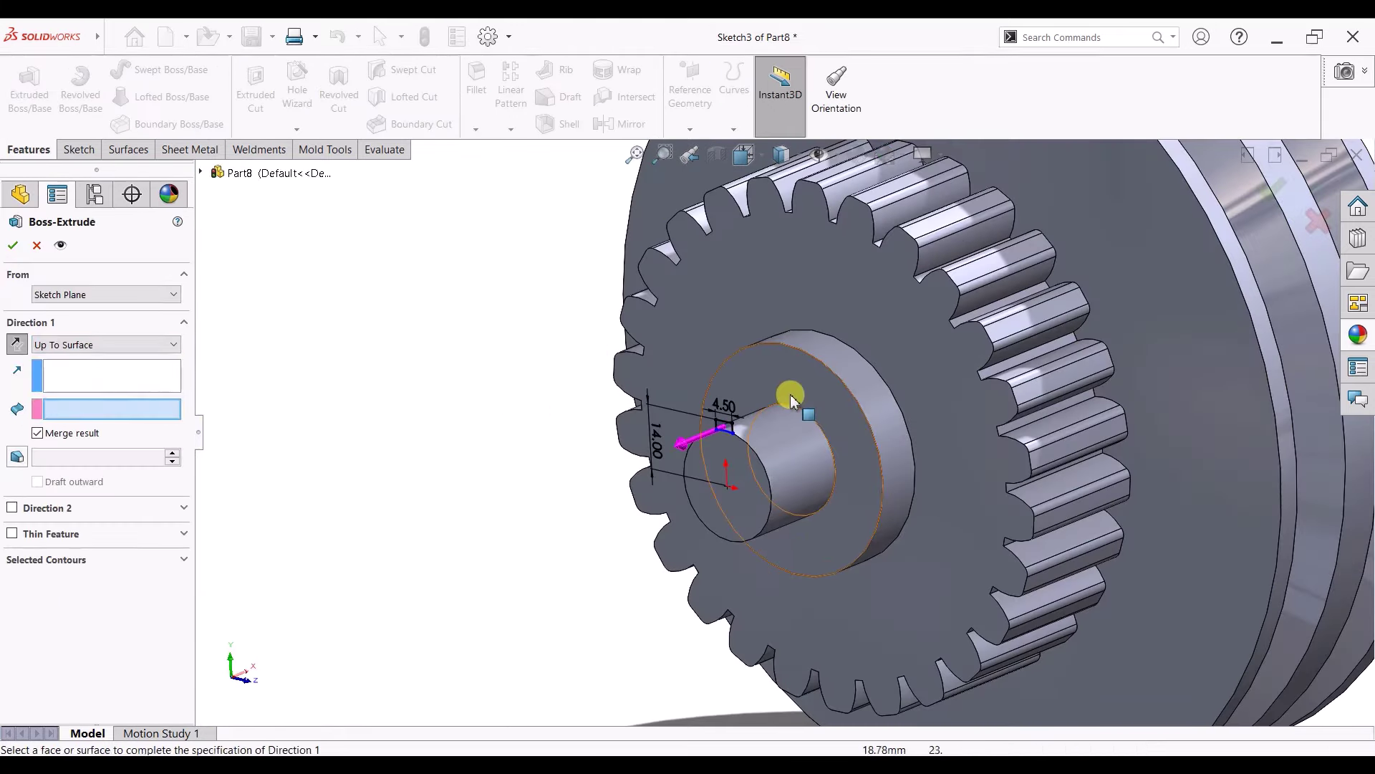
click(11, 246)
scroll(788, 573, up, 3)
scroll(931, 487, up, 3)
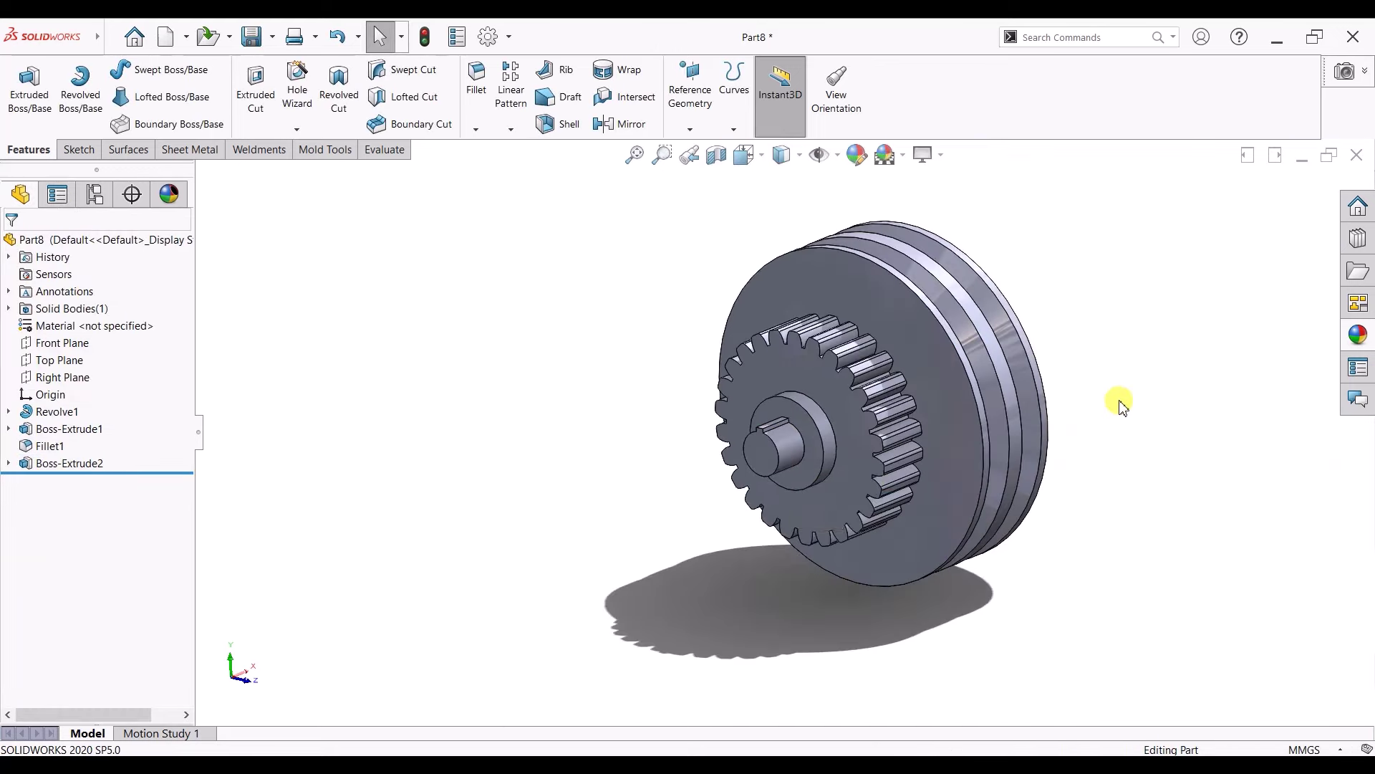
middle_drag(1121, 406, 1072, 345)
mouse_move(983, 281)
middle_down()
mouse_move(881, 320)
mouse_move(749, 402)
mouse_move(737, 436)
mouse_move(872, 433)
mouse_move(829, 432)
mouse_move(820, 418)
mouse_move(927, 356)
mouse_move(903, 351)
mouse_move(890, 314)
mouse_move(886, 369)
middle_up()
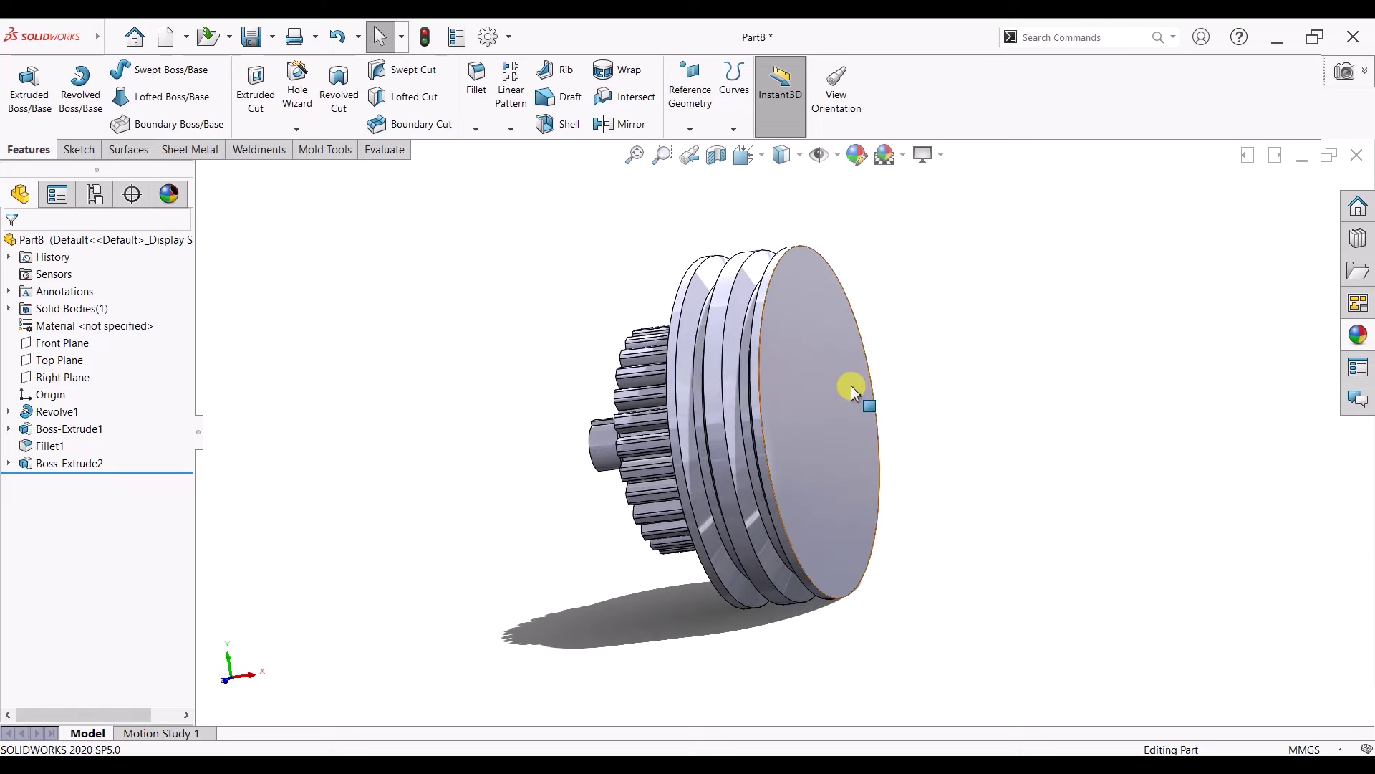
- Sketch a circle centred on the origin on the pulley's back face
click(841, 390)
click(900, 355)
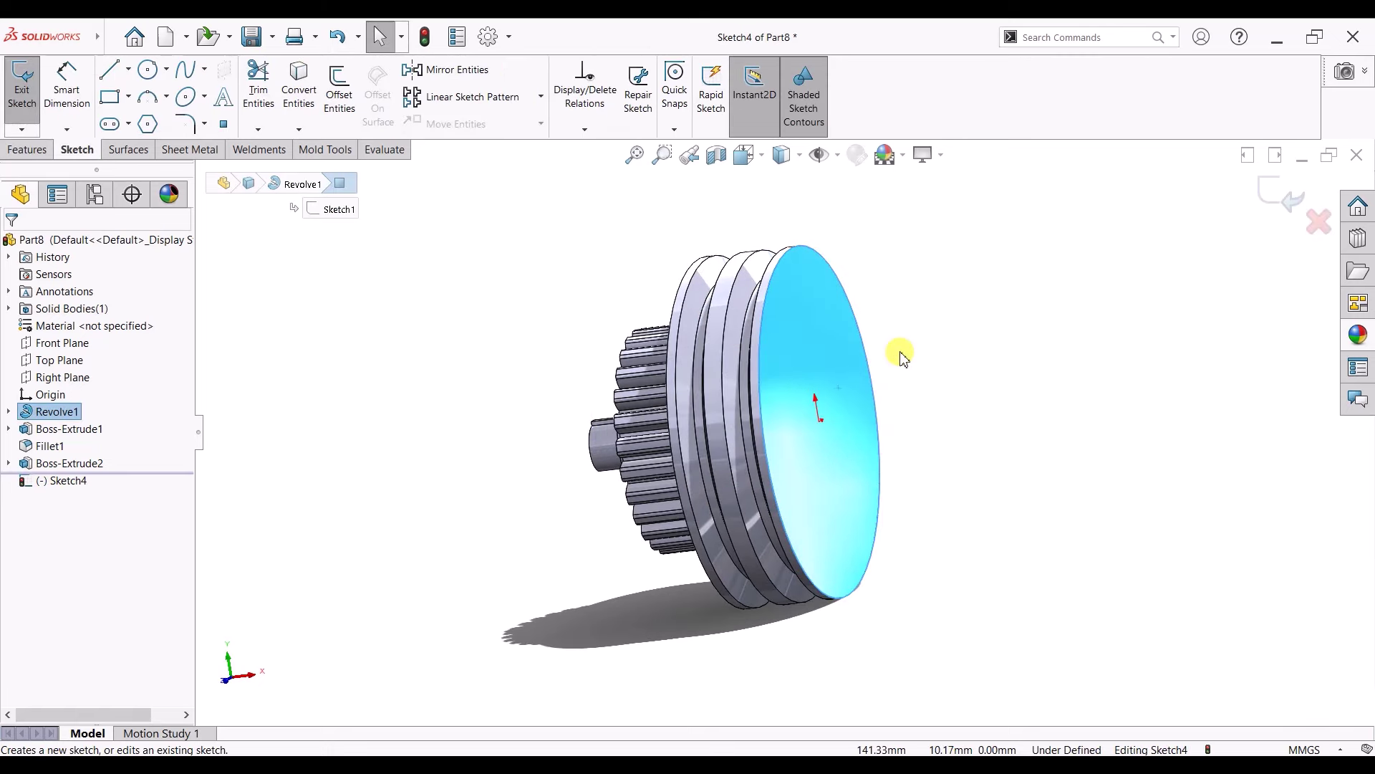
key(ctrl+8)
click(148, 70)
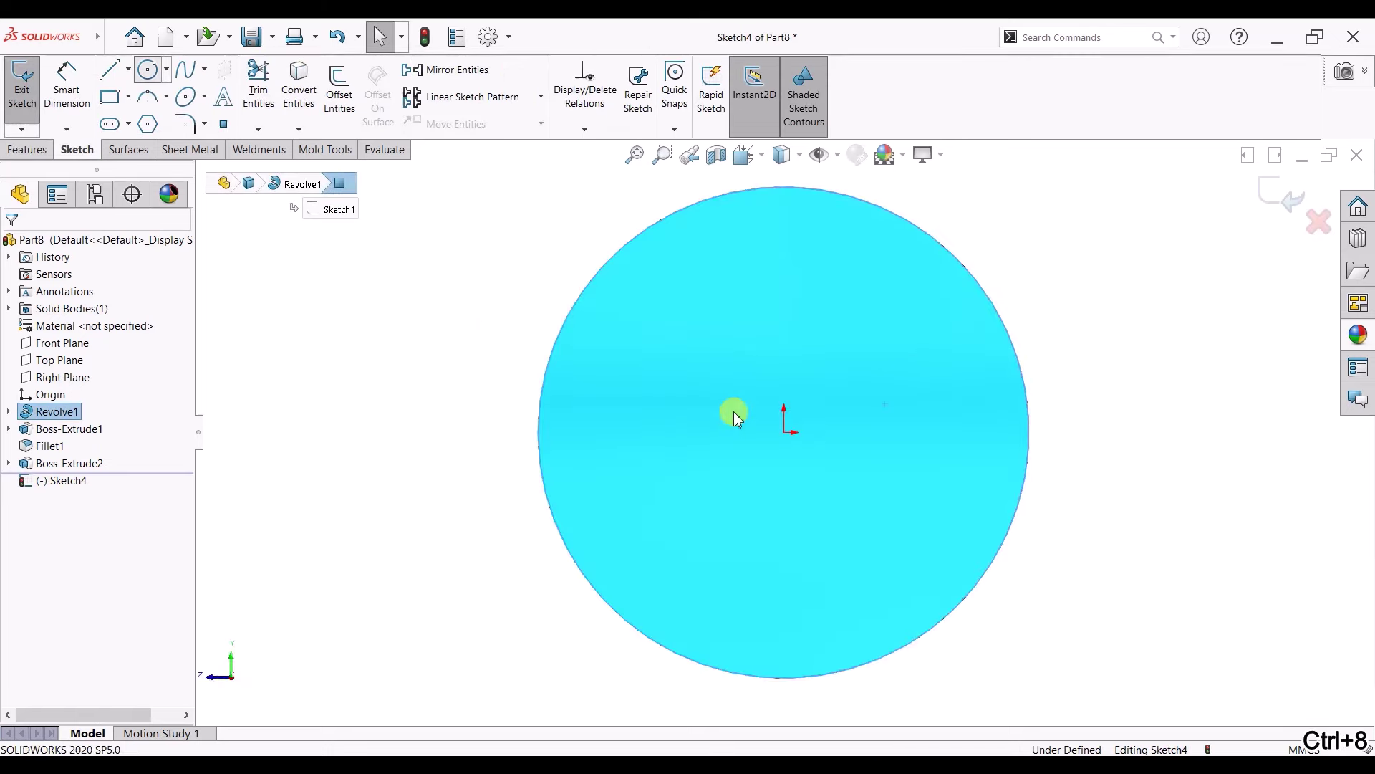
click(786, 434)
click(786, 320)
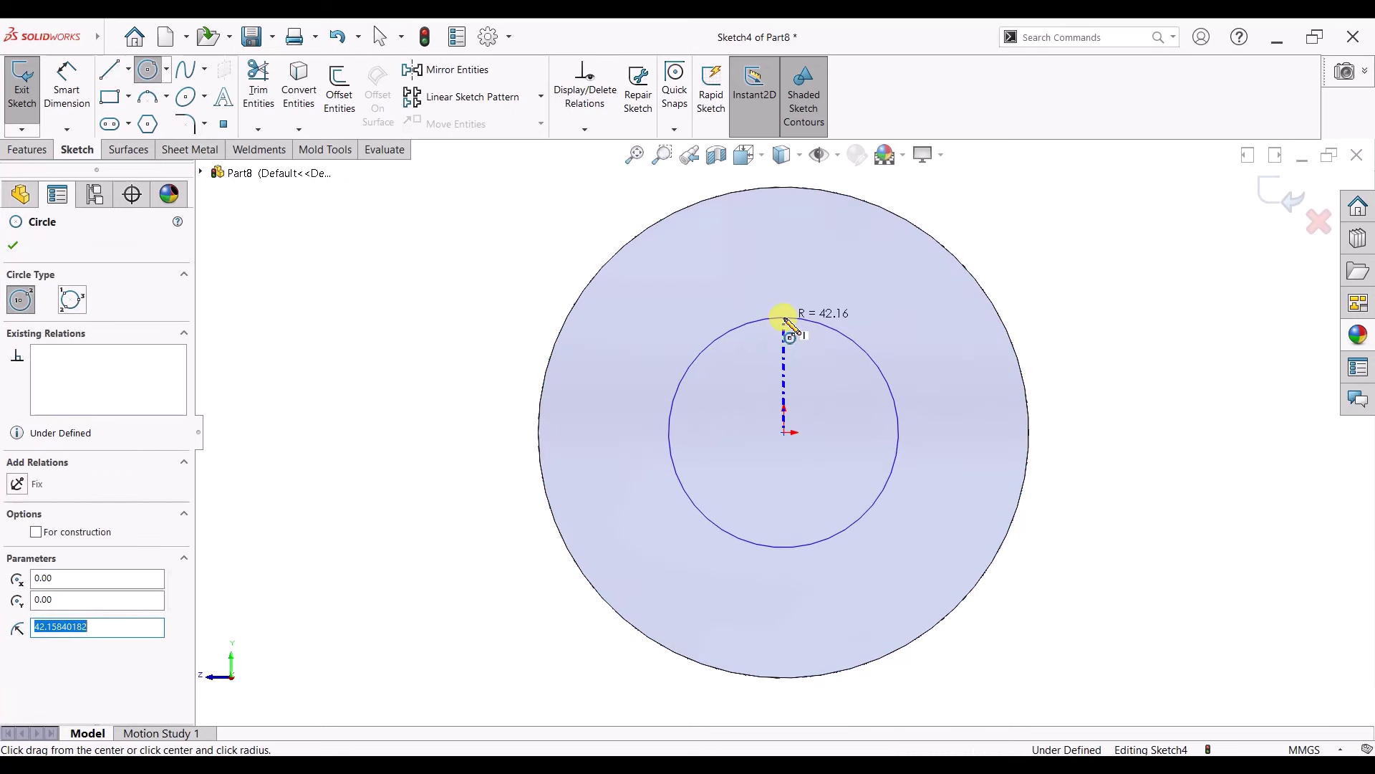
key(Escape)
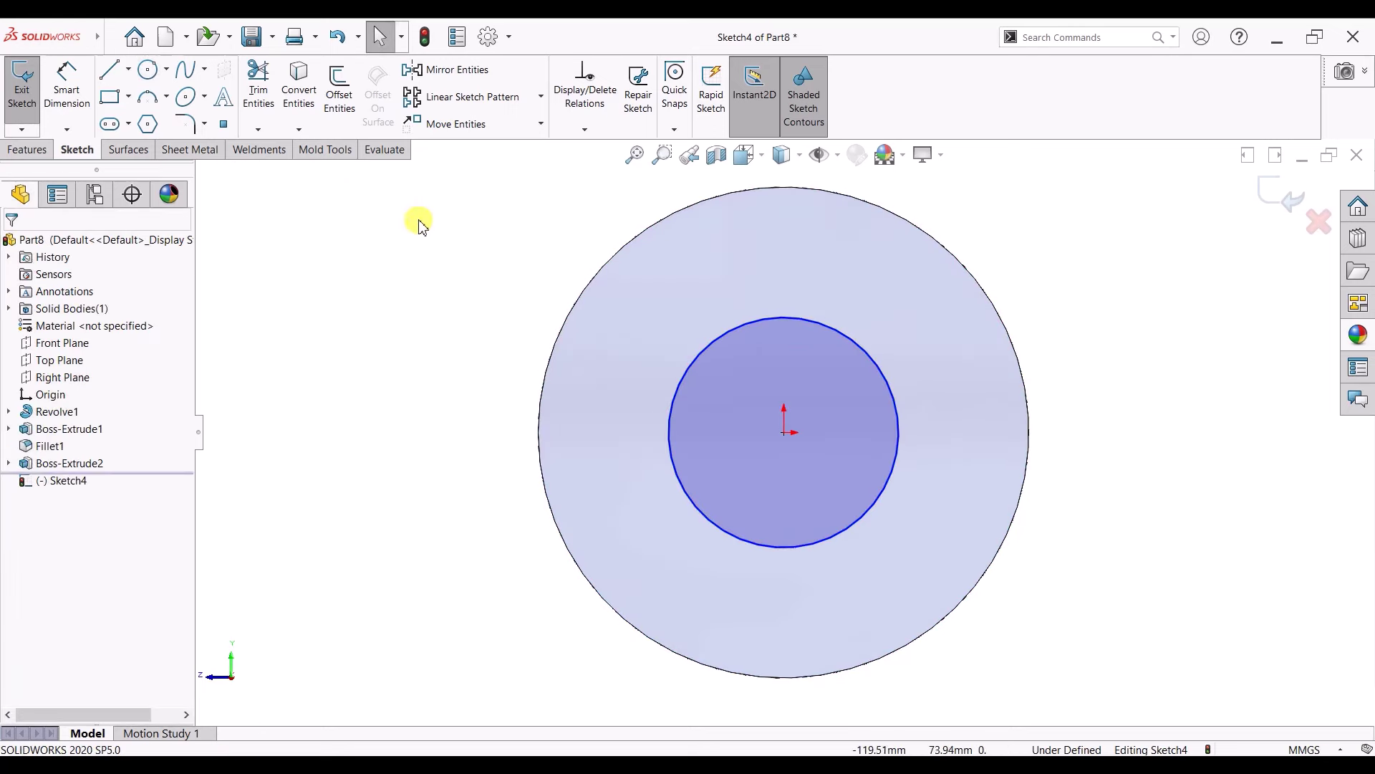
- Dimension the circle to Ø85 mm and cut it 2 mm deep
key(d)
click(890, 384)
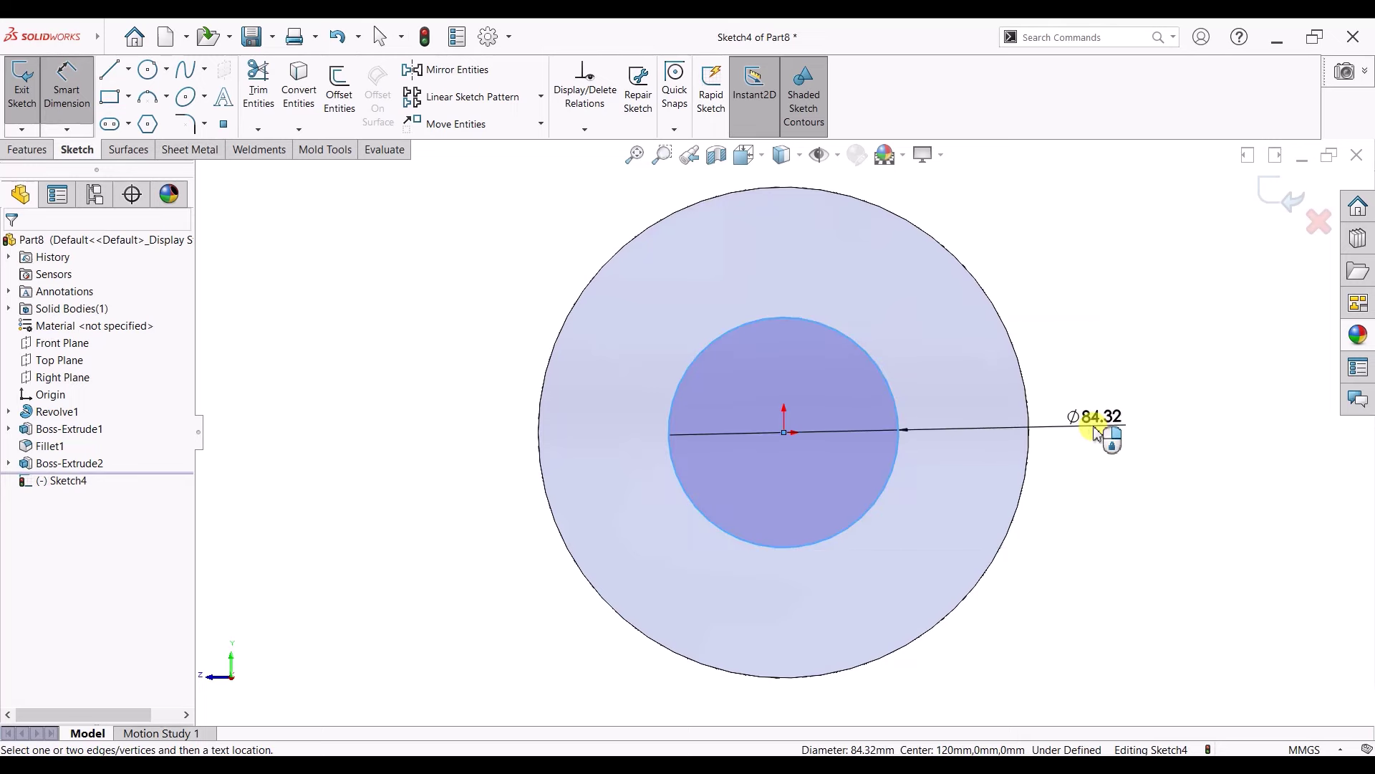
click(1094, 430)
text(85)
key(Return)
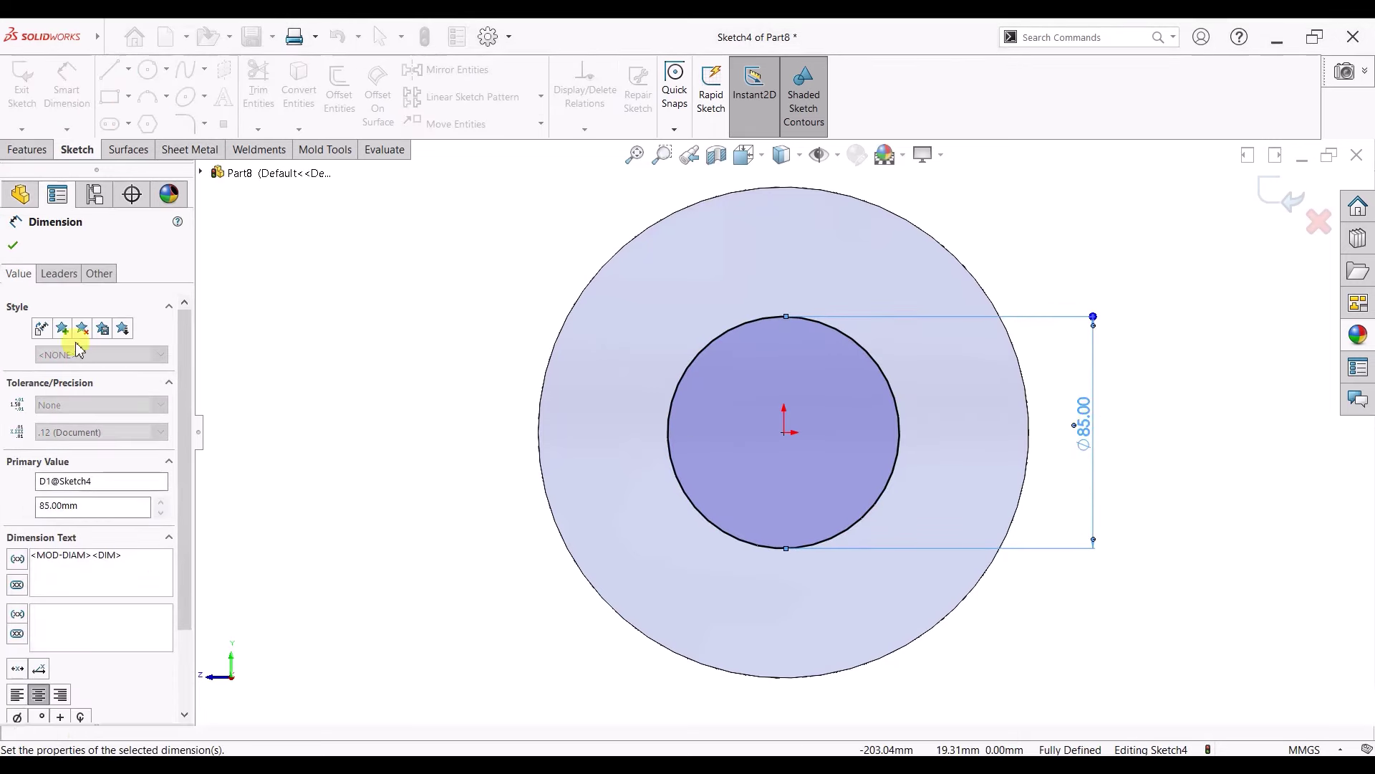
key(Escape)
key(Escape)
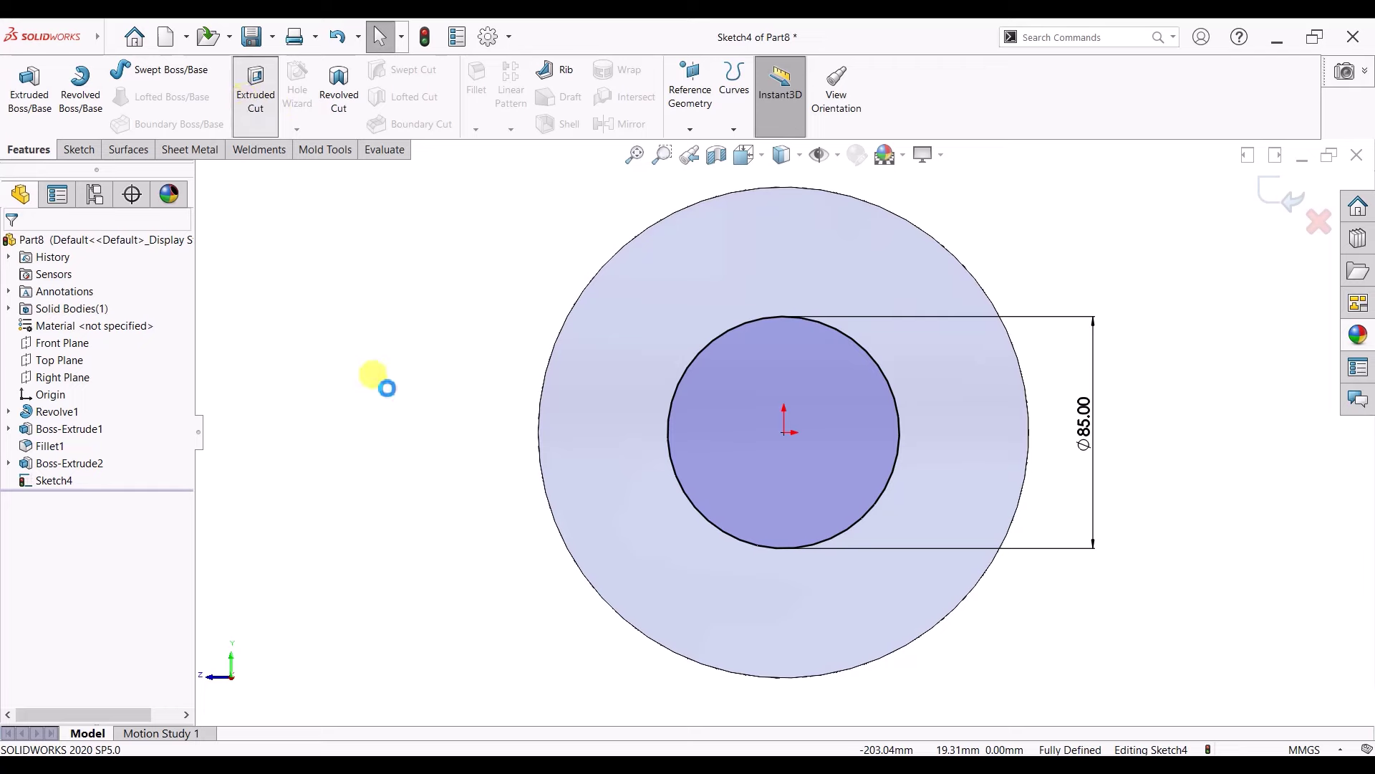
mouse_move(396, 403)
middle_down()
mouse_move(491, 476)
mouse_move(595, 520)
middle_up()
text(25)
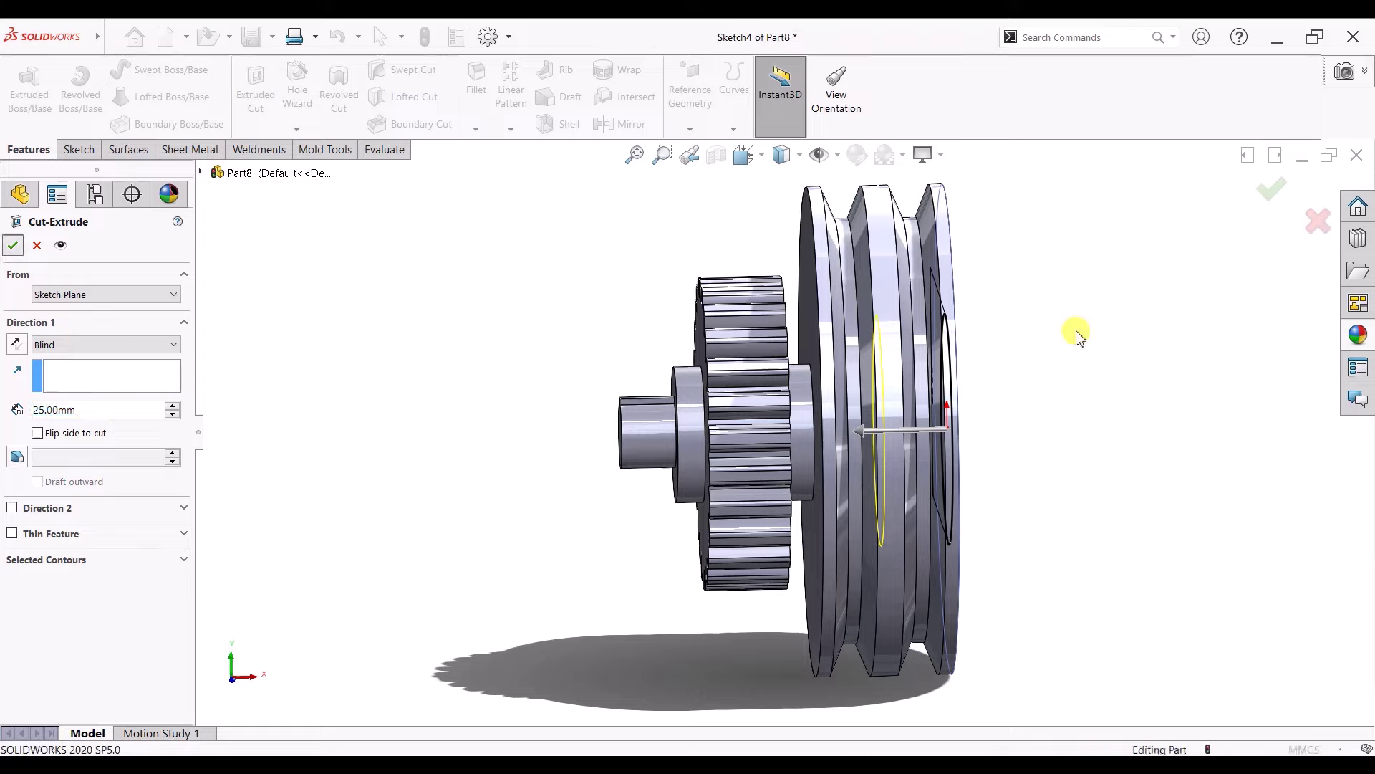
key(Return)
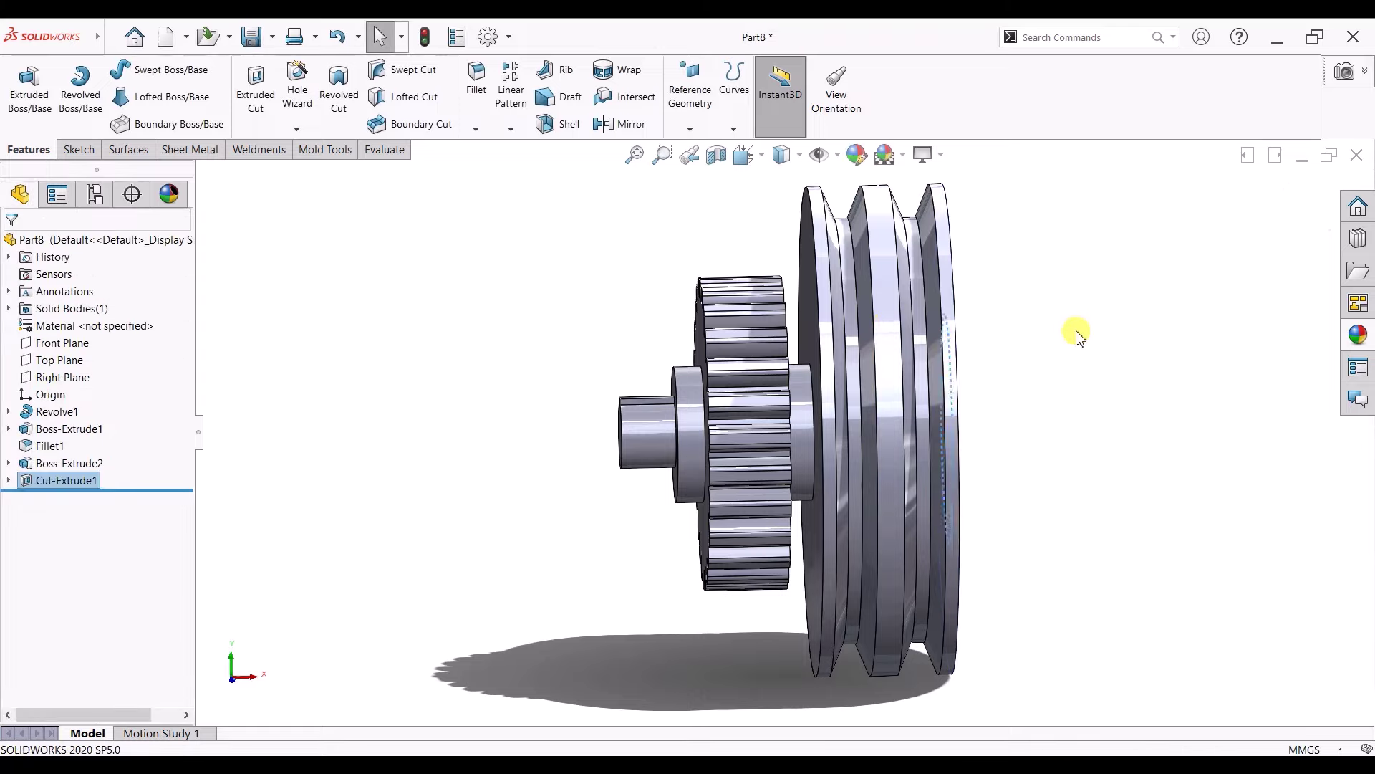
scroll(1044, 406, up, 2)
- Inspect the part's interior with a temporary section view
mouse_move(1044, 405)
middle_down()
mouse_move(796, 458)
mouse_move(992, 428)
mouse_move(1036, 444)
mouse_move(1000, 383)
mouse_move(1075, 444)
middle_up()
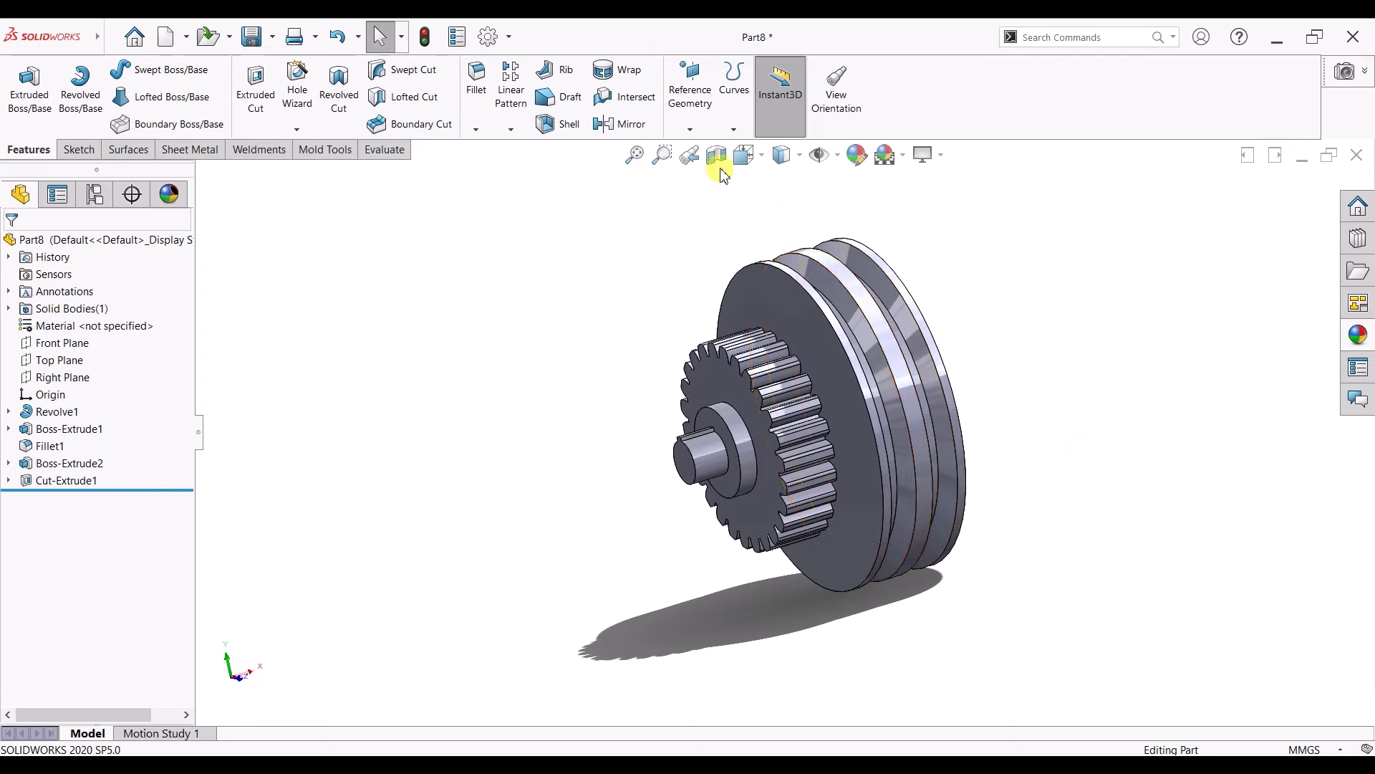
key(ctrl+shift+s)
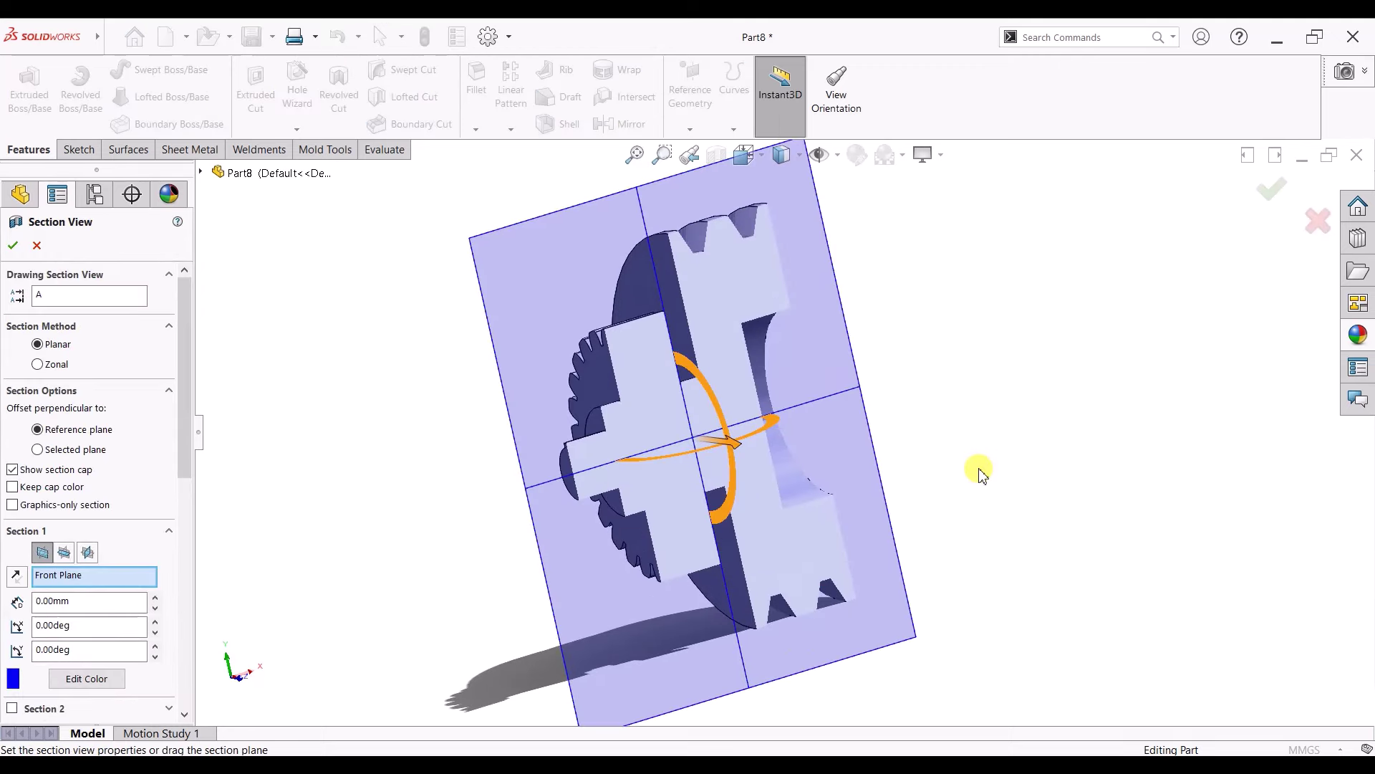
click(16, 249)
- Zoom to the hub and start a chamfer on its circular edges
mouse_move(967, 375)
middle_down()
mouse_move(774, 436)
mouse_move(790, 439)
mouse_move(808, 482)
mouse_move(894, 439)
mouse_move(976, 448)
mouse_move(740, 438)
mouse_move(681, 452)
mouse_move(1017, 430)
mouse_move(1004, 506)
middle_up()
scroll(755, 399, up, 2)
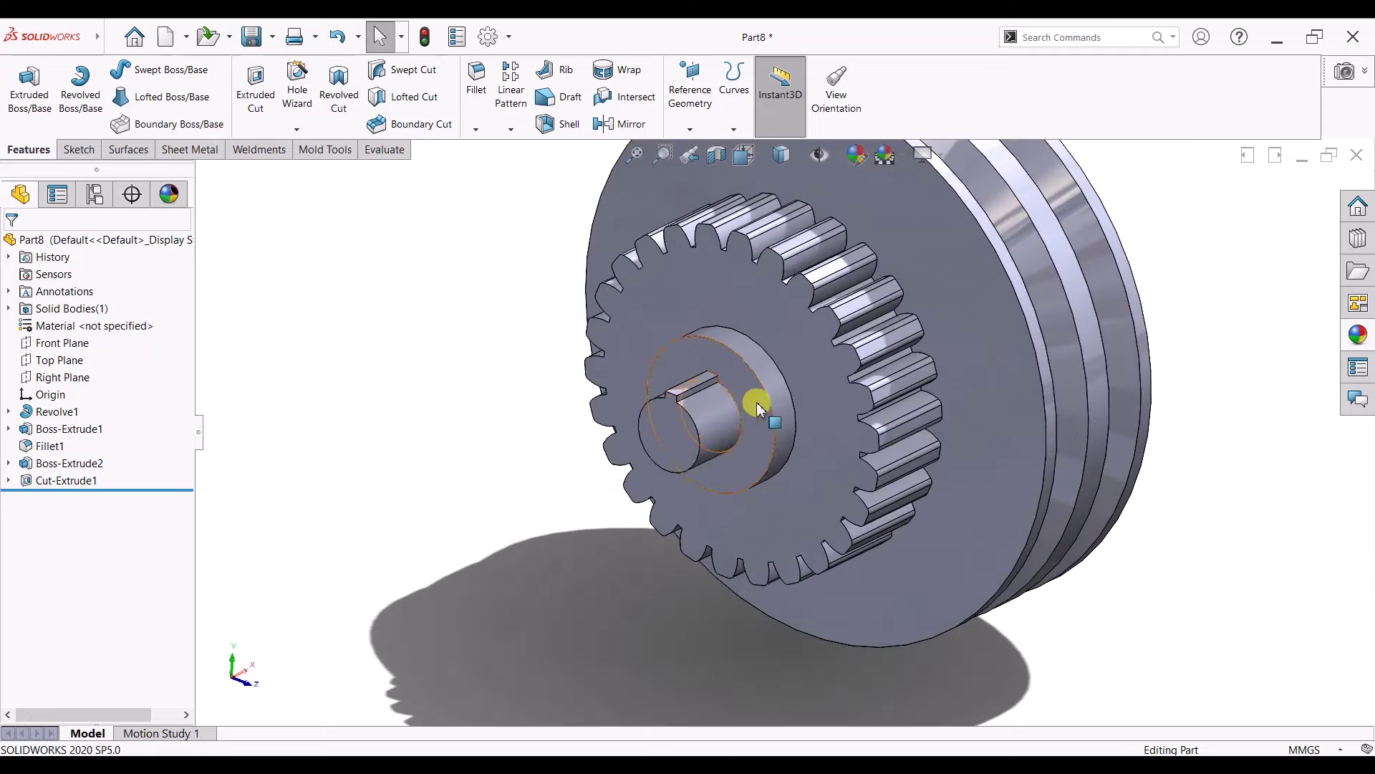
scroll(562, 313, up, 2)
scroll(562, 313, down, 3)
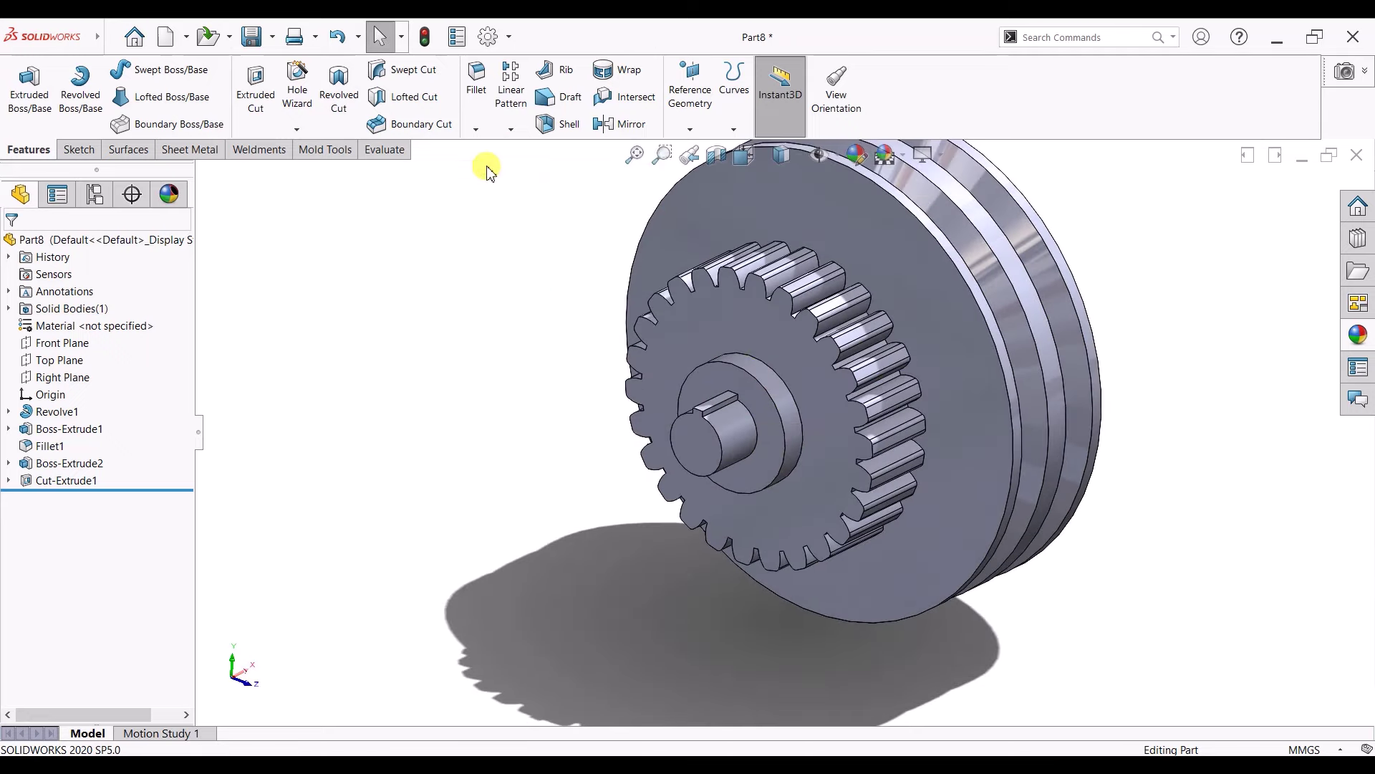
key(c)
scroll(860, 359, down, 2)
scroll(739, 392, down, 2)
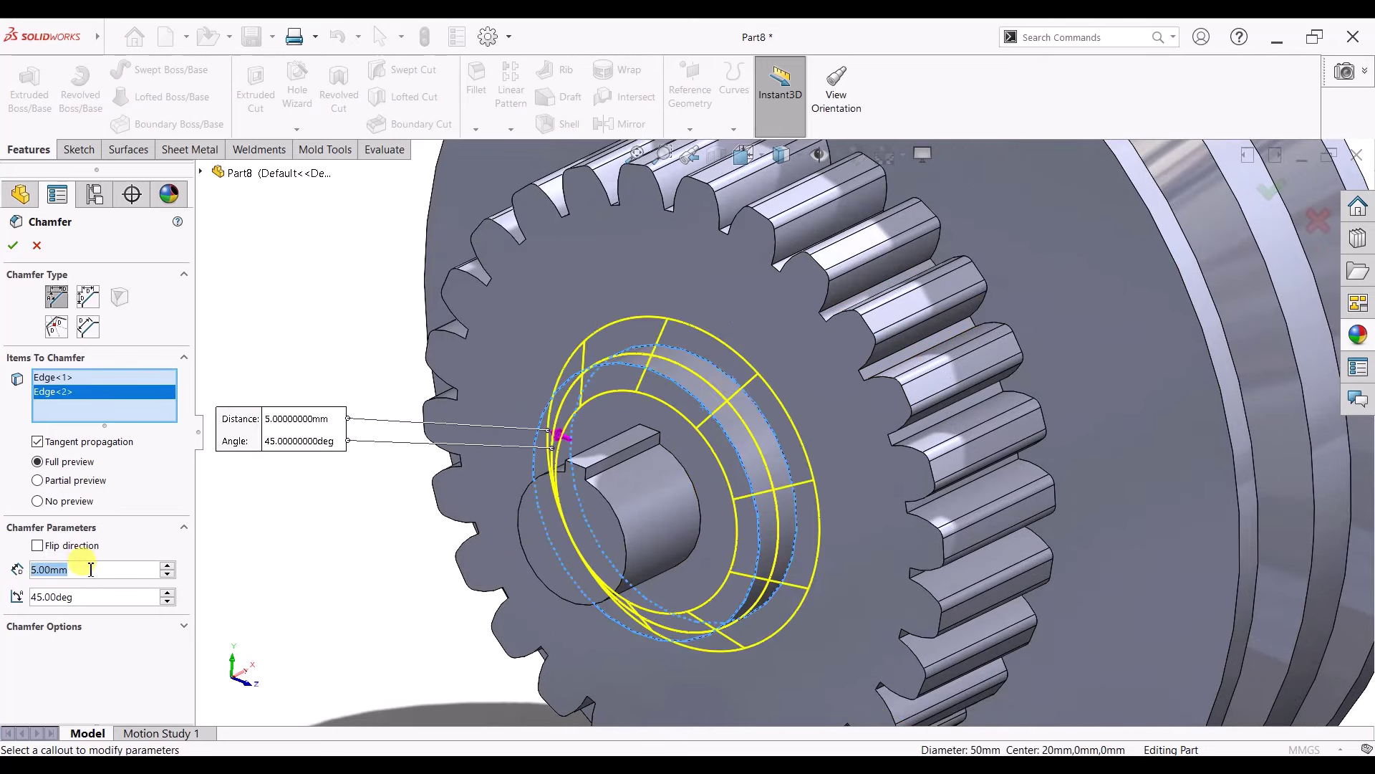
- Chamfer the hub and flange bore edges at 3 mm × 45°
text(3)
key(Return)
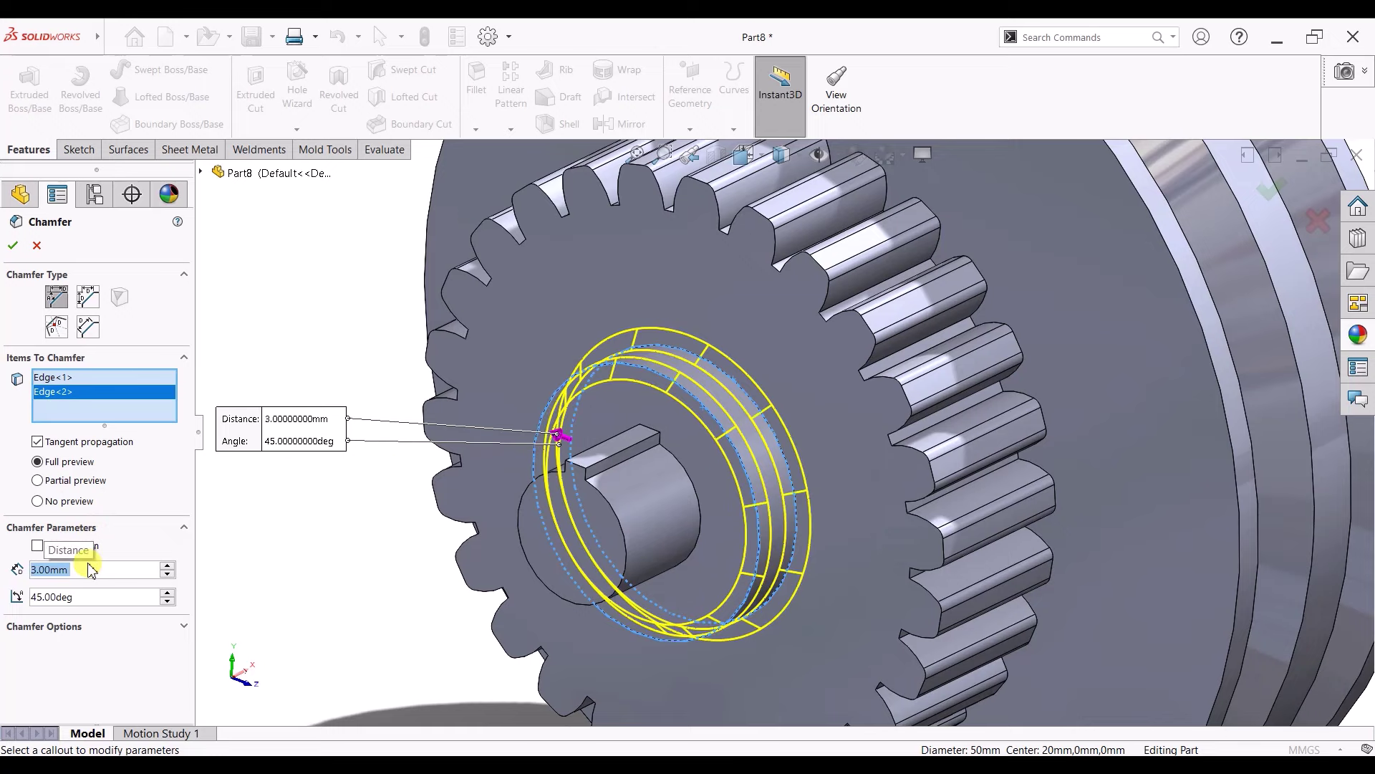
scroll(931, 444, up, 3)
mouse_move(1164, 430)
middle_down()
mouse_move(1074, 401)
mouse_move(1143, 384)
middle_up()
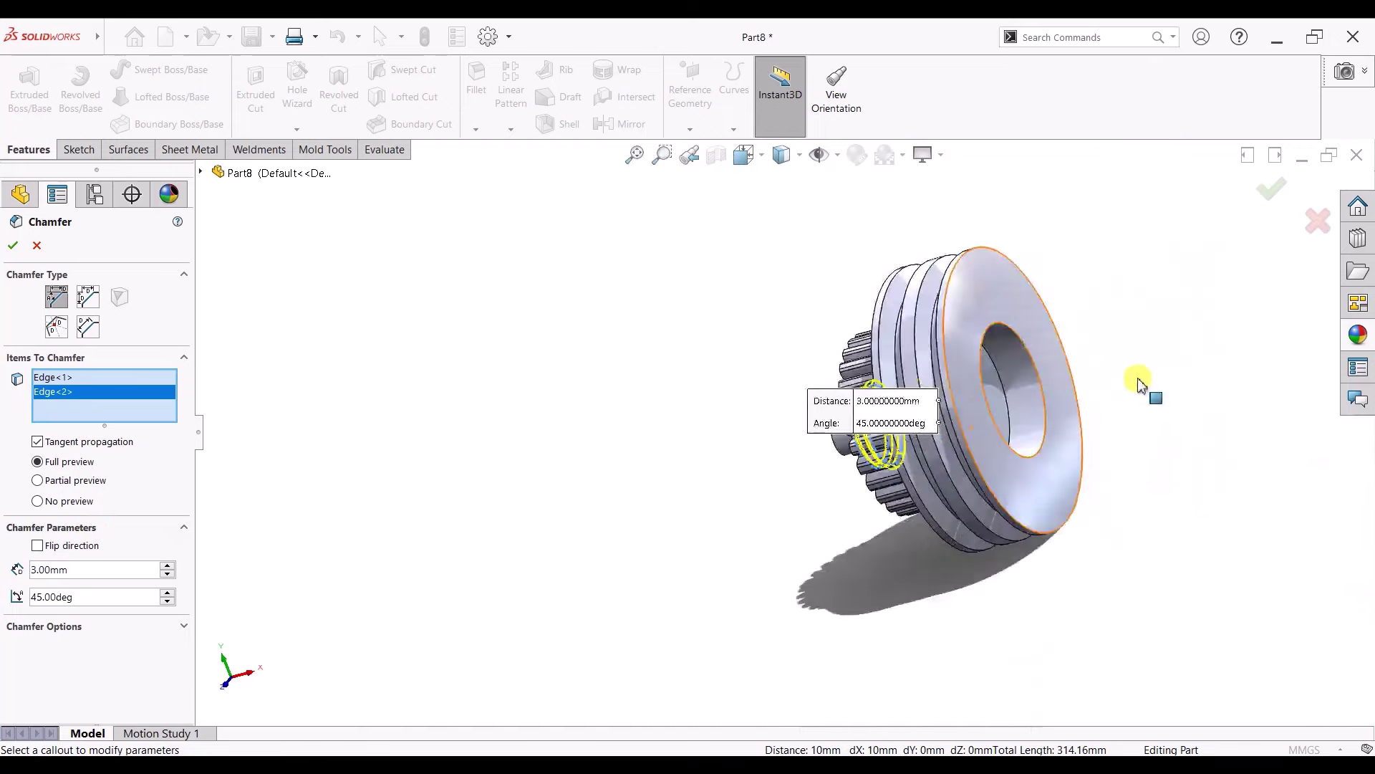
scroll(903, 393, down, 3)
click(882, 387)
click(811, 423)
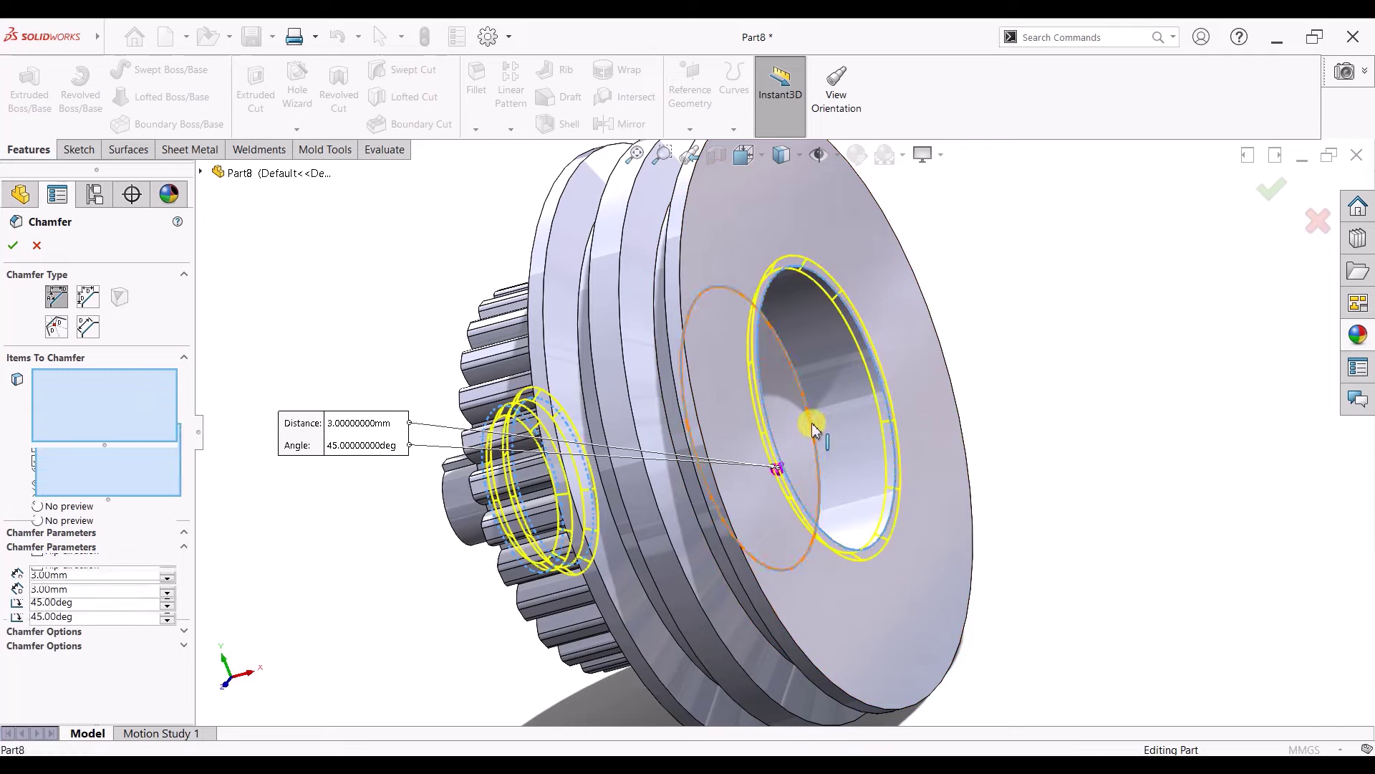
key(Return)
mouse_move(1038, 402)
middle_down()
mouse_move(982, 430)
mouse_move(893, 433)
mouse_move(808, 477)
mouse_move(725, 546)
mouse_move(998, 507)
mouse_move(1037, 554)
mouse_move(1013, 609)
mouse_move(1023, 307)
mouse_move(989, 283)
mouse_move(989, 294)
middle_up()
scroll(1044, 393, down, 3)
mouse_move(1043, 393)
middle_down()
mouse_move(989, 454)
mouse_move(1003, 465)
mouse_move(974, 444)
middle_up()
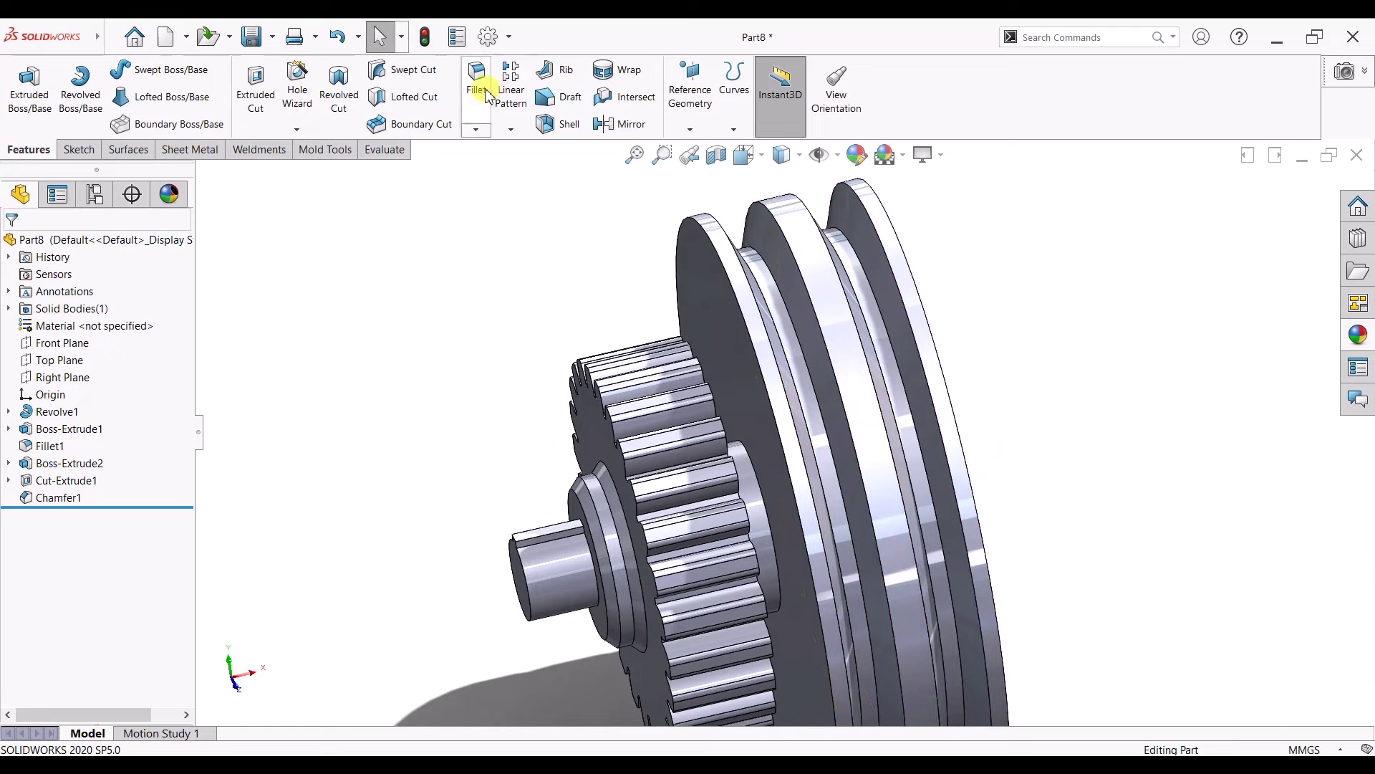
- Fillet the two circular edges at the hub base with a 3 mm radius
scroll(752, 501, down, 3)
scroll(761, 494, down, 2)
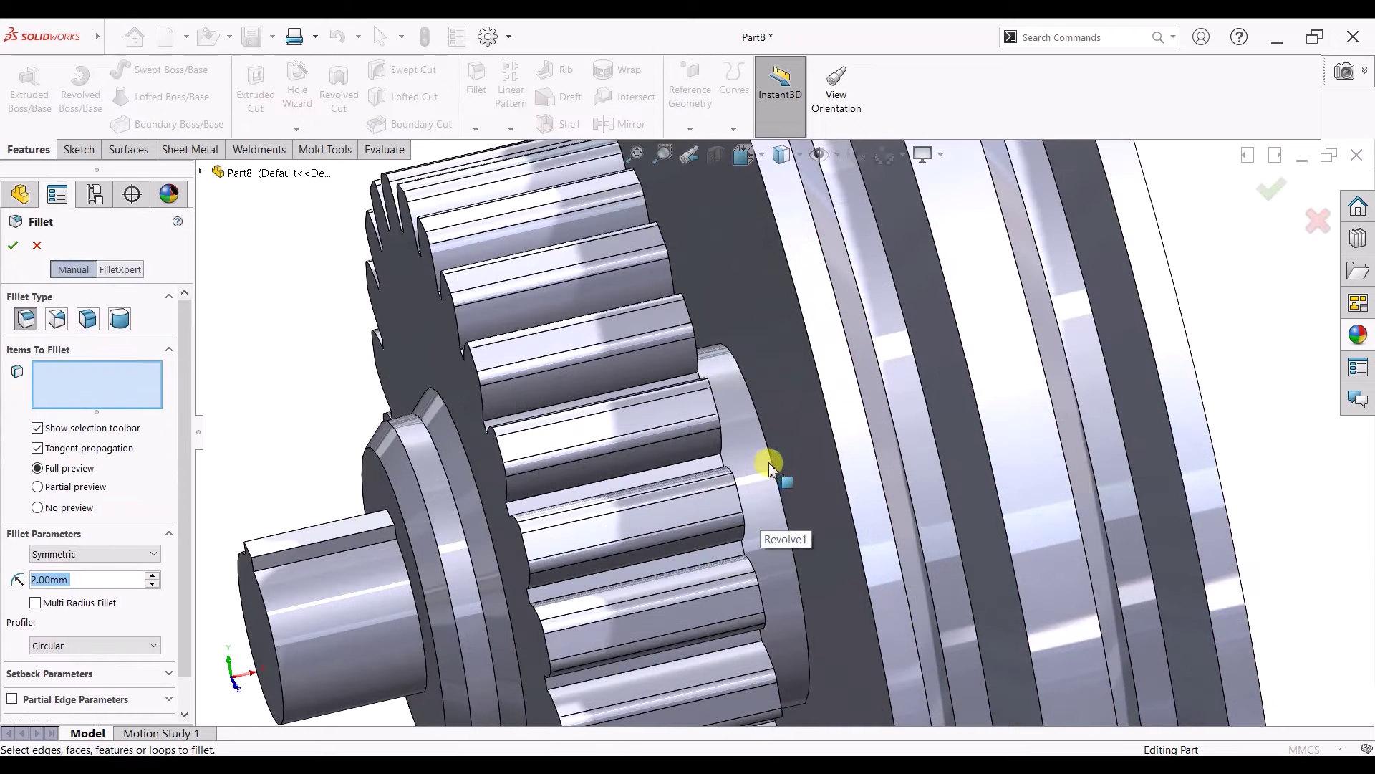
click(774, 469)
mouse_move(774, 469)
middle_down()
mouse_move(737, 459)
mouse_move(743, 469)
middle_up()
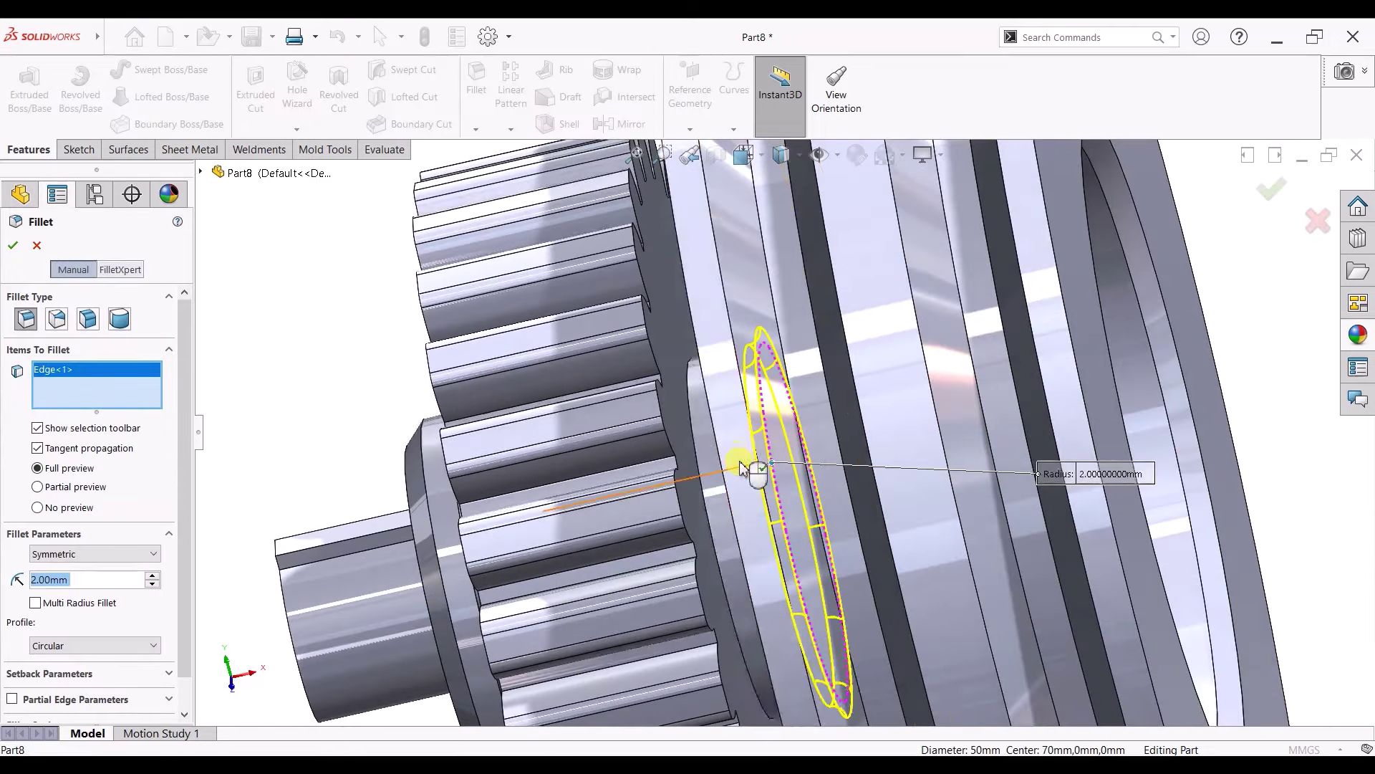
click(695, 444)
scroll(695, 444, up, 3)
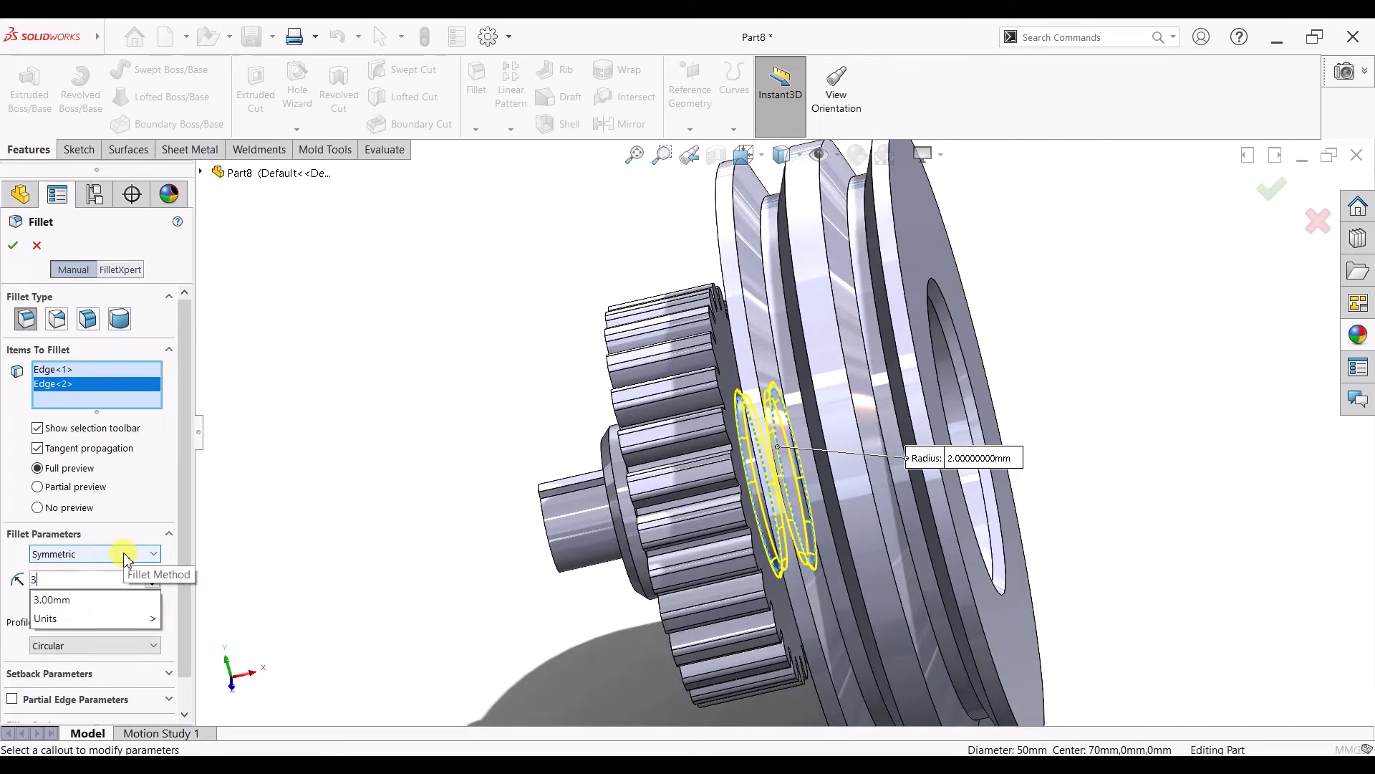
middle_drag(720, 541, 732, 534)
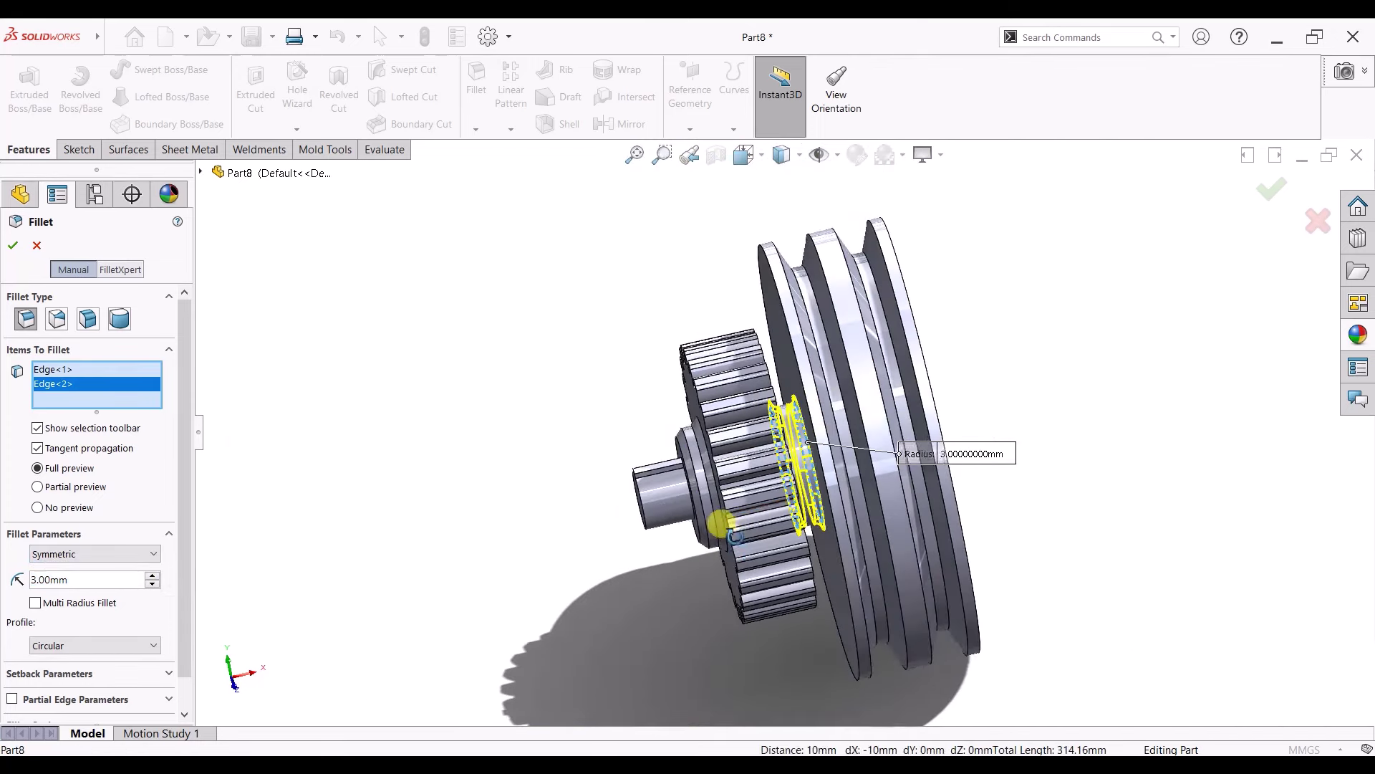
click(12, 246)
- Zoom to fit and switch to the isometric view
key(f)
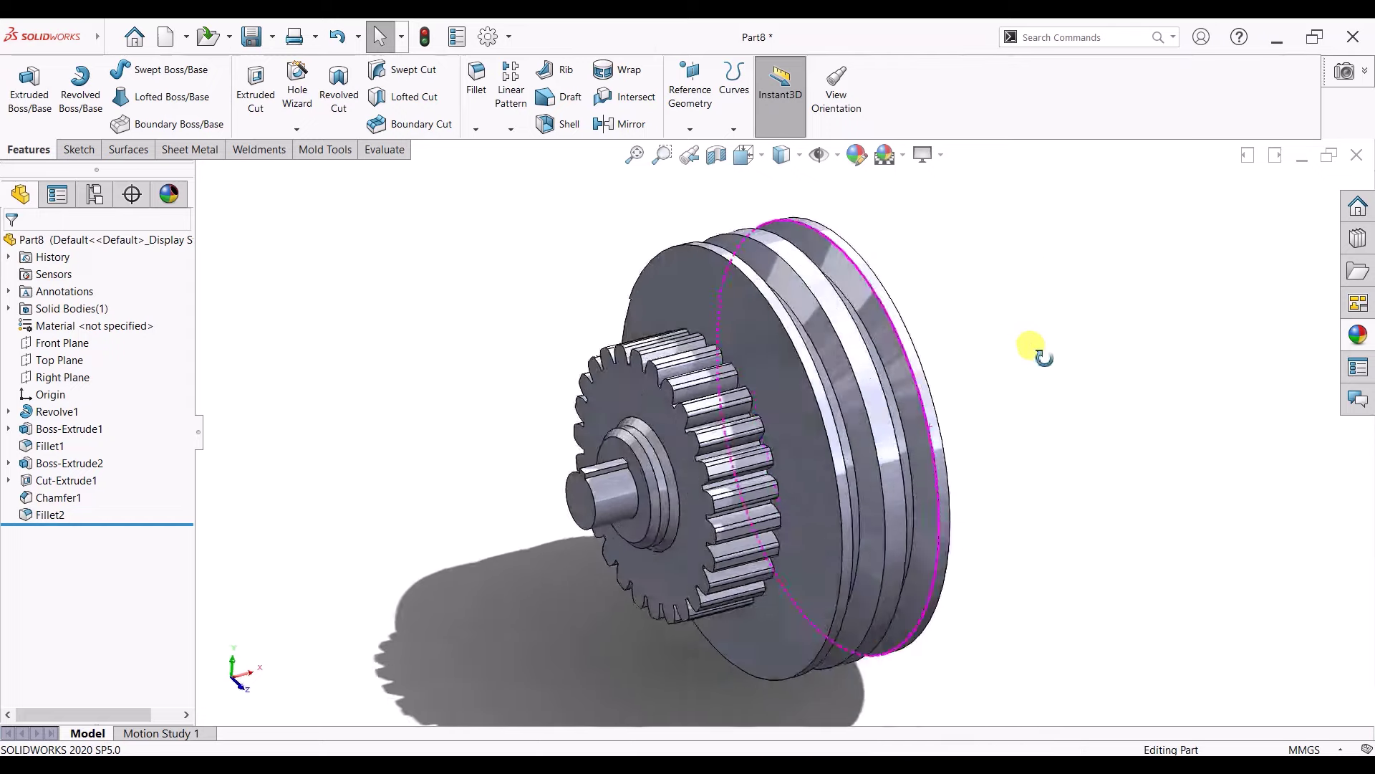
key(space)
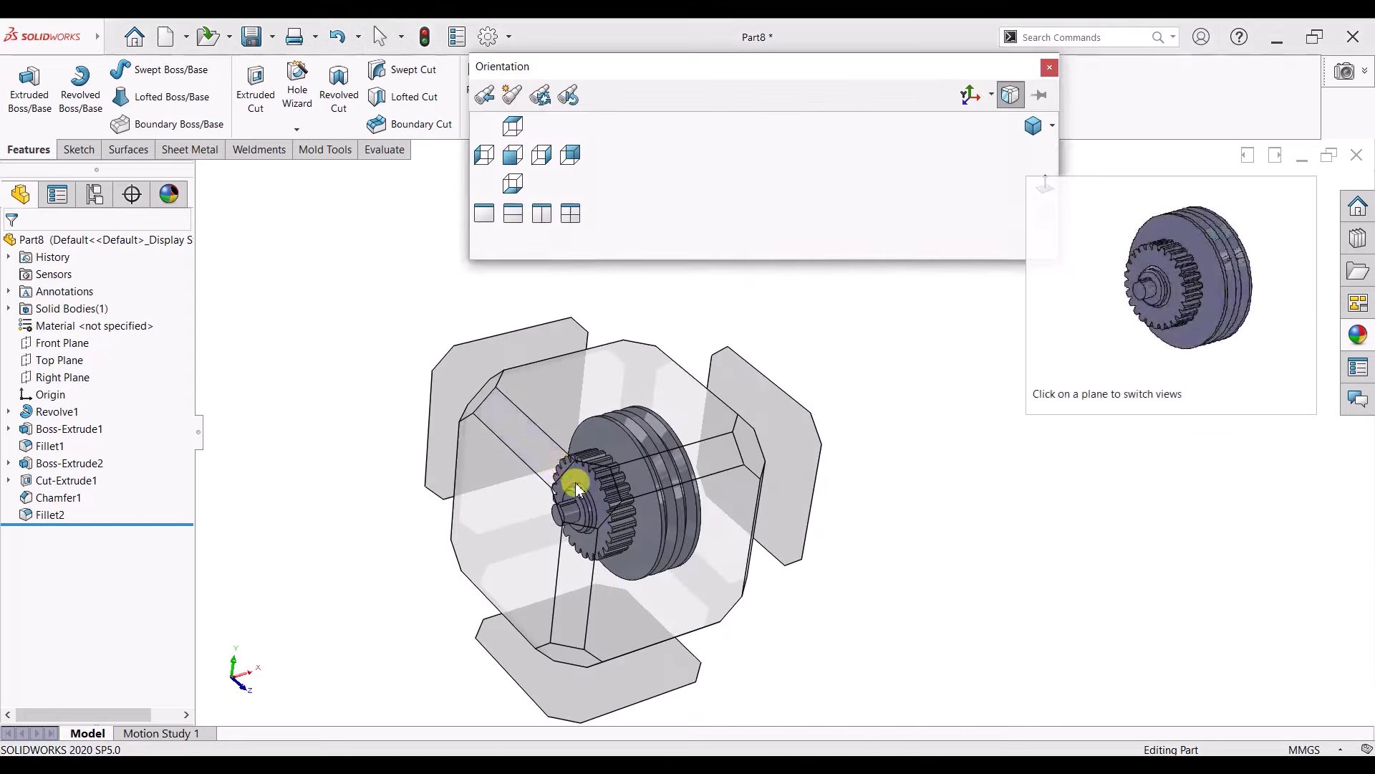
click(571, 476)
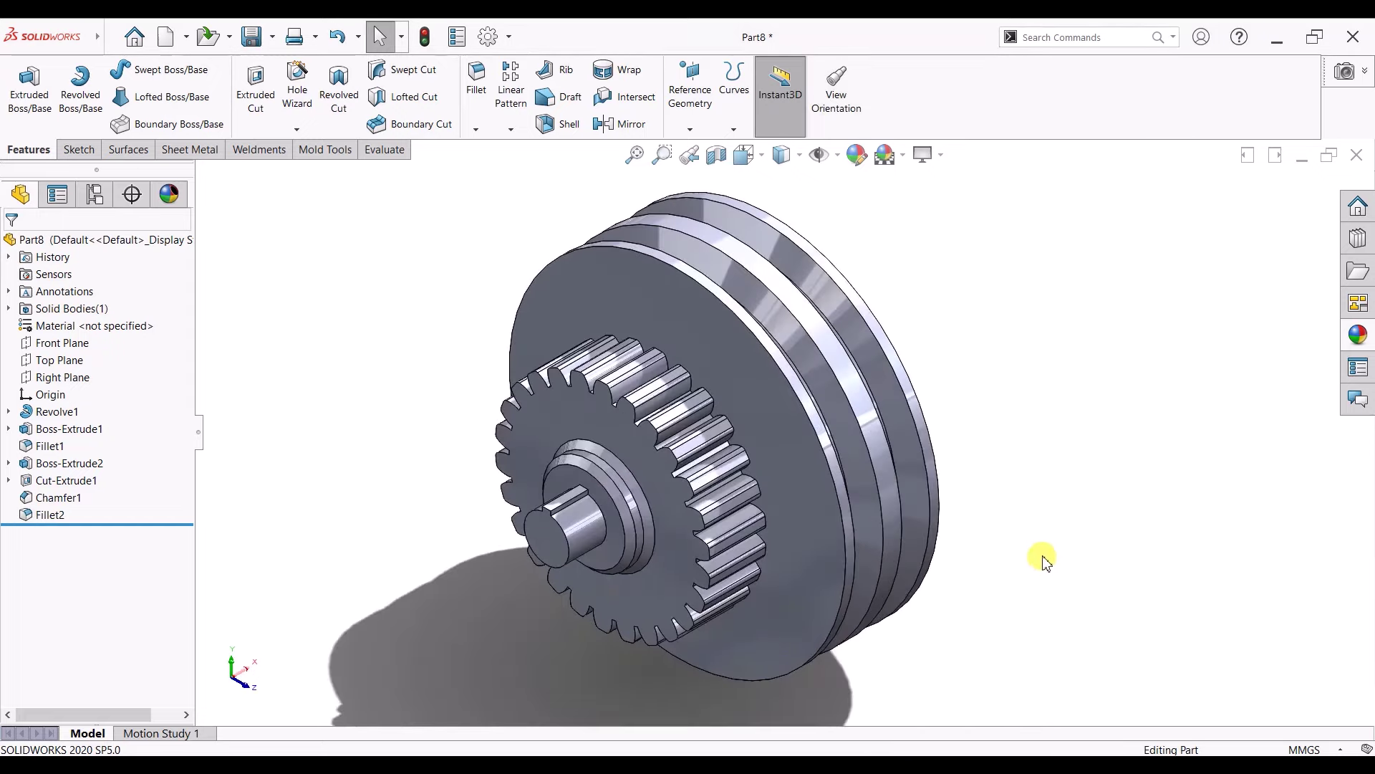
mouse_move(1043, 560)
middle_down()
mouse_move(1158, 473)
mouse_move(1004, 461)
mouse_move(976, 497)
mouse_move(939, 485)
mouse_move(1021, 514)
mouse_move(998, 476)
mouse_move(1030, 513)
middle_up()
- Apply the cast magnesium appearance from the Metal library to the whole pulley
click(1350, 339)
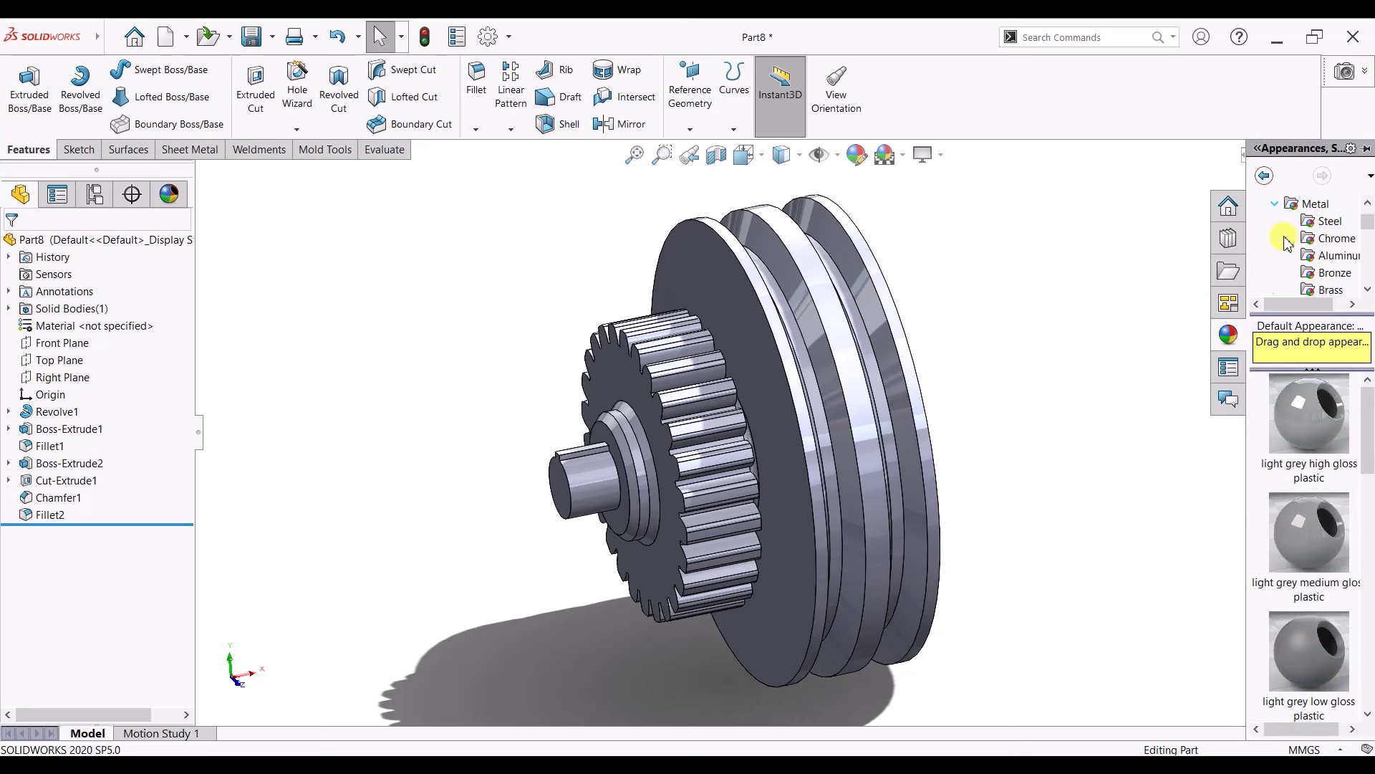
click(1329, 221)
scroll(1343, 466, down, 3)
scroll(1342, 480, down, 1)
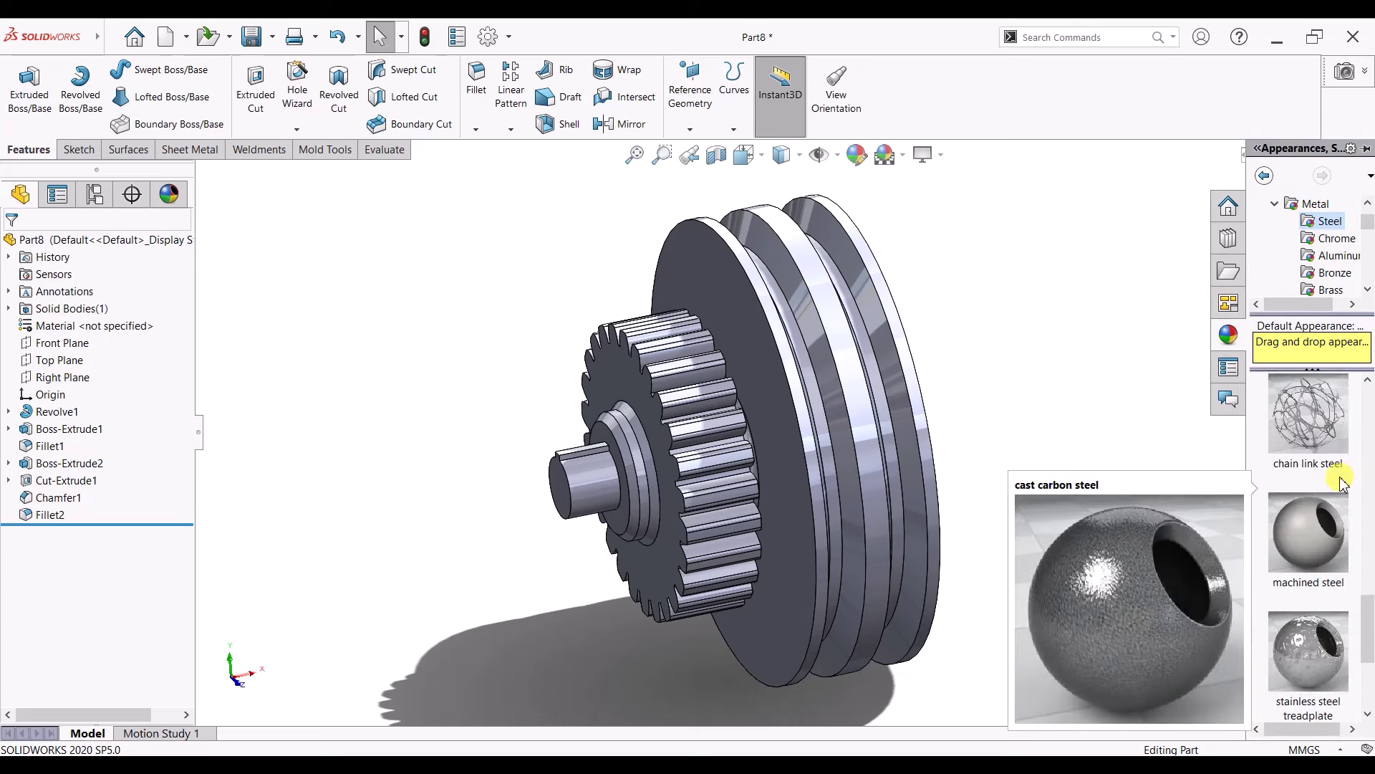
scroll(1342, 482, down, 2)
click(1330, 239)
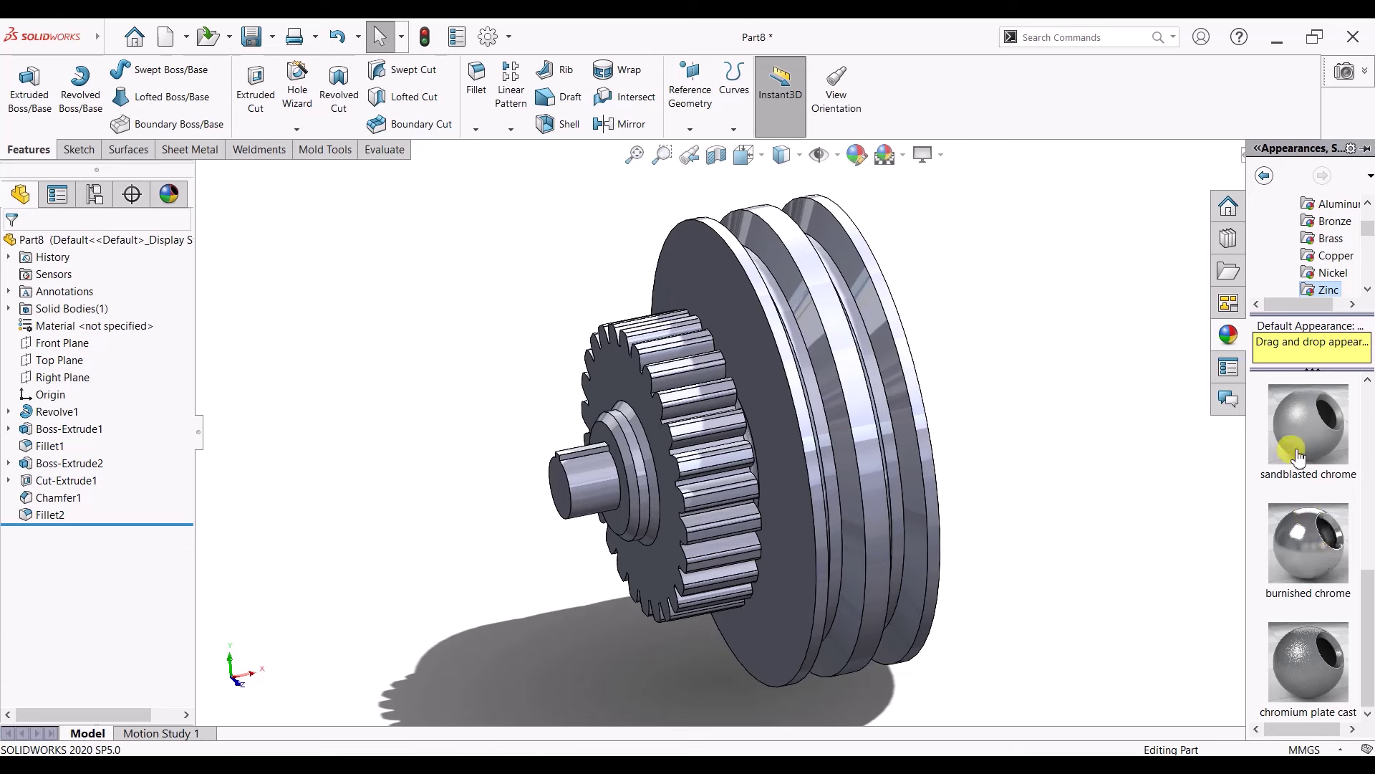
key(Down)
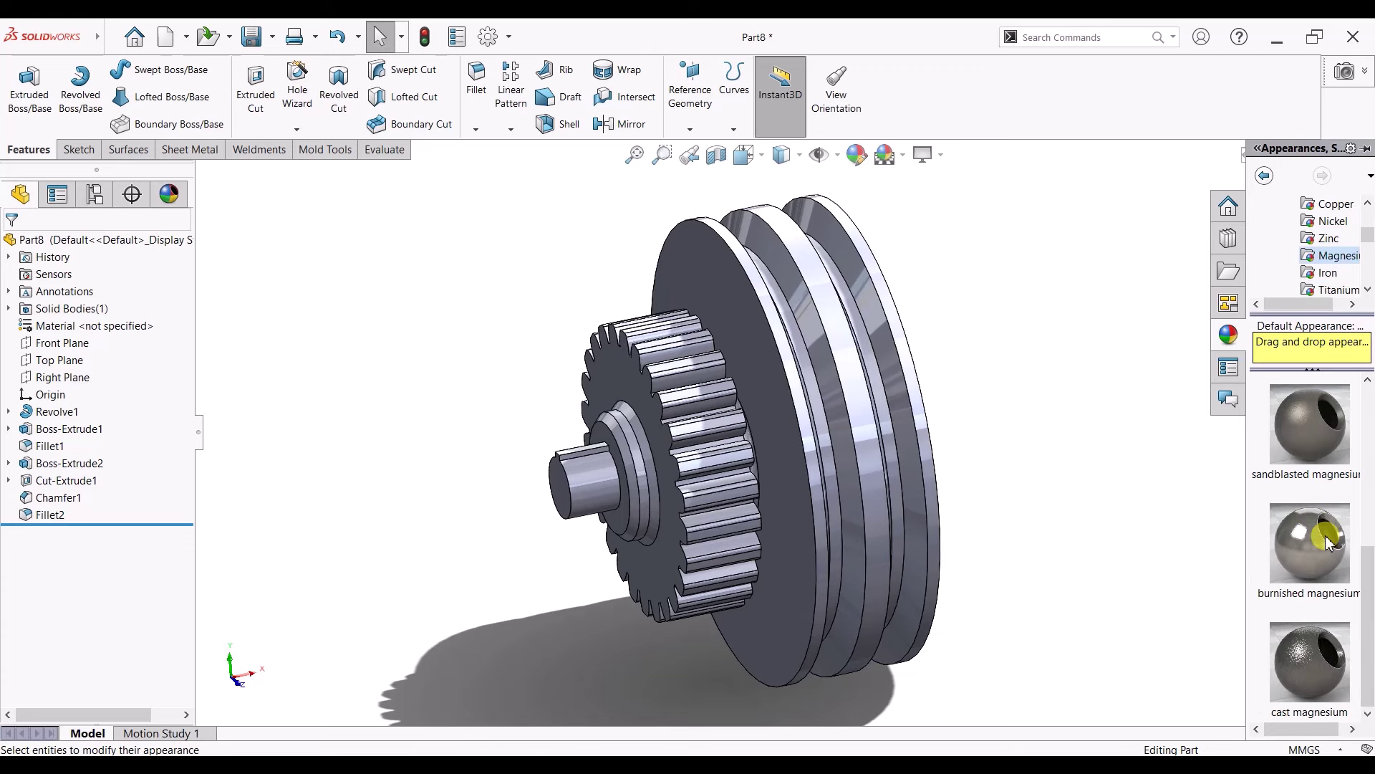
drag(1091, 608, 895, 495)
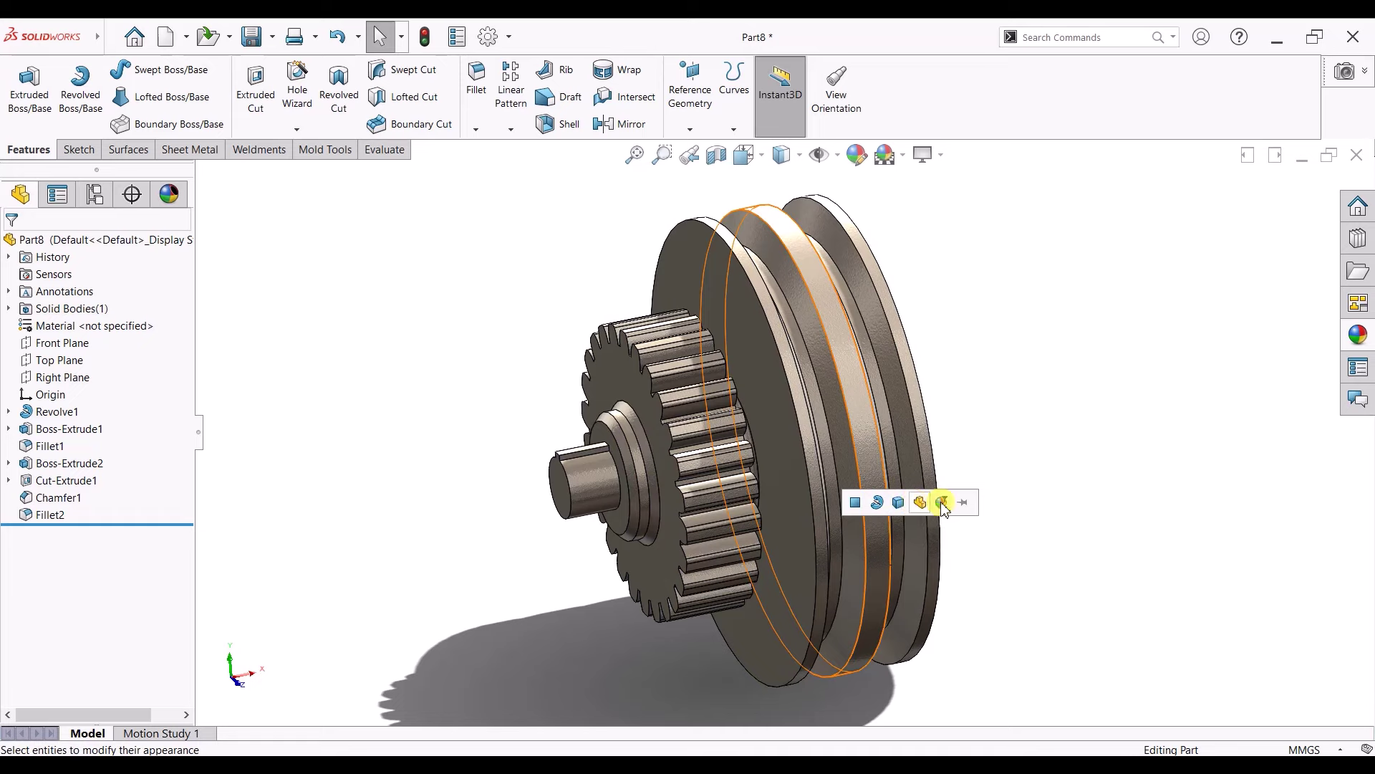
mouse_move(1068, 528)
middle_down()
mouse_move(882, 553)
mouse_move(602, 620)
mouse_move(1053, 626)
mouse_move(887, 617)
mouse_move(777, 547)
middle_up()
- Sketch a Ø10 mm circle at the origin on the hub end face
scroll(712, 439, down, 3)
click(712, 434)
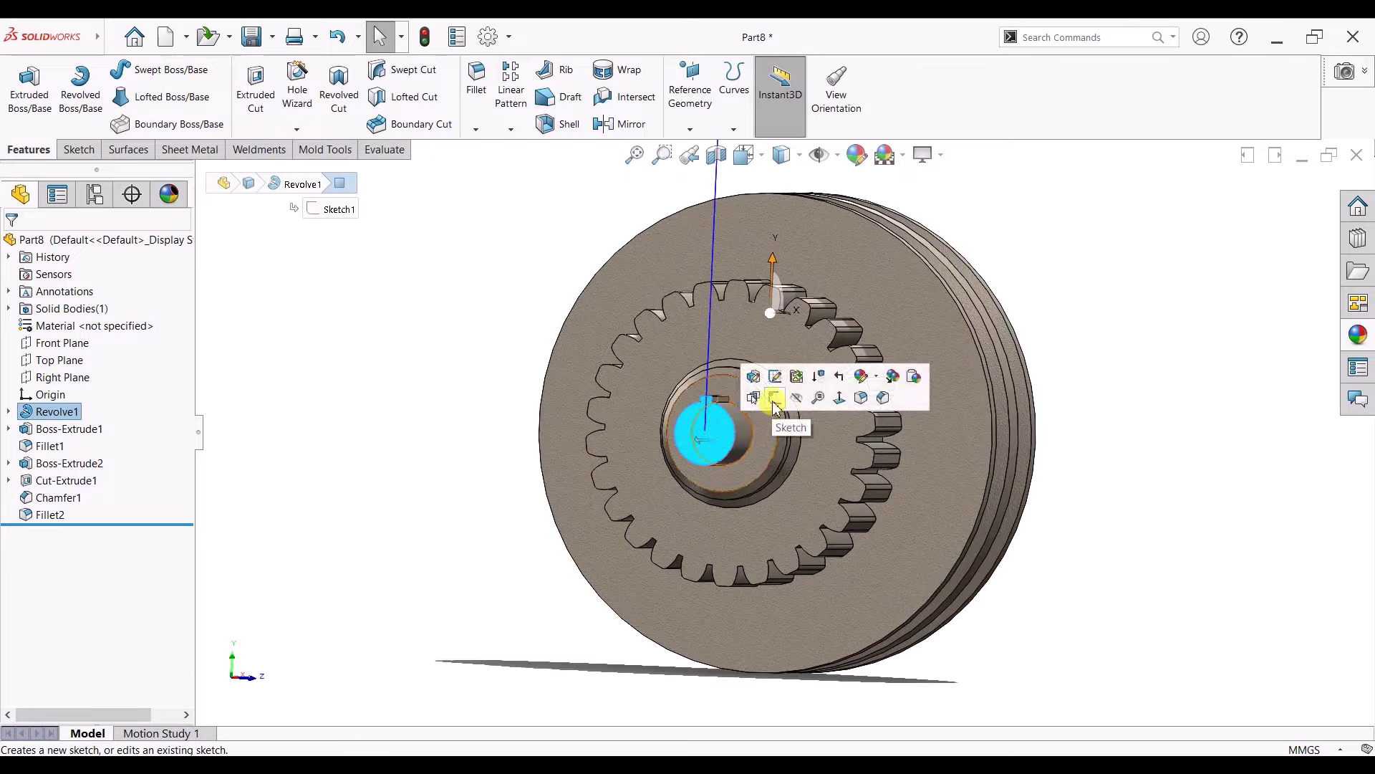
click(773, 407)
key(ctrl+8)
click(147, 70)
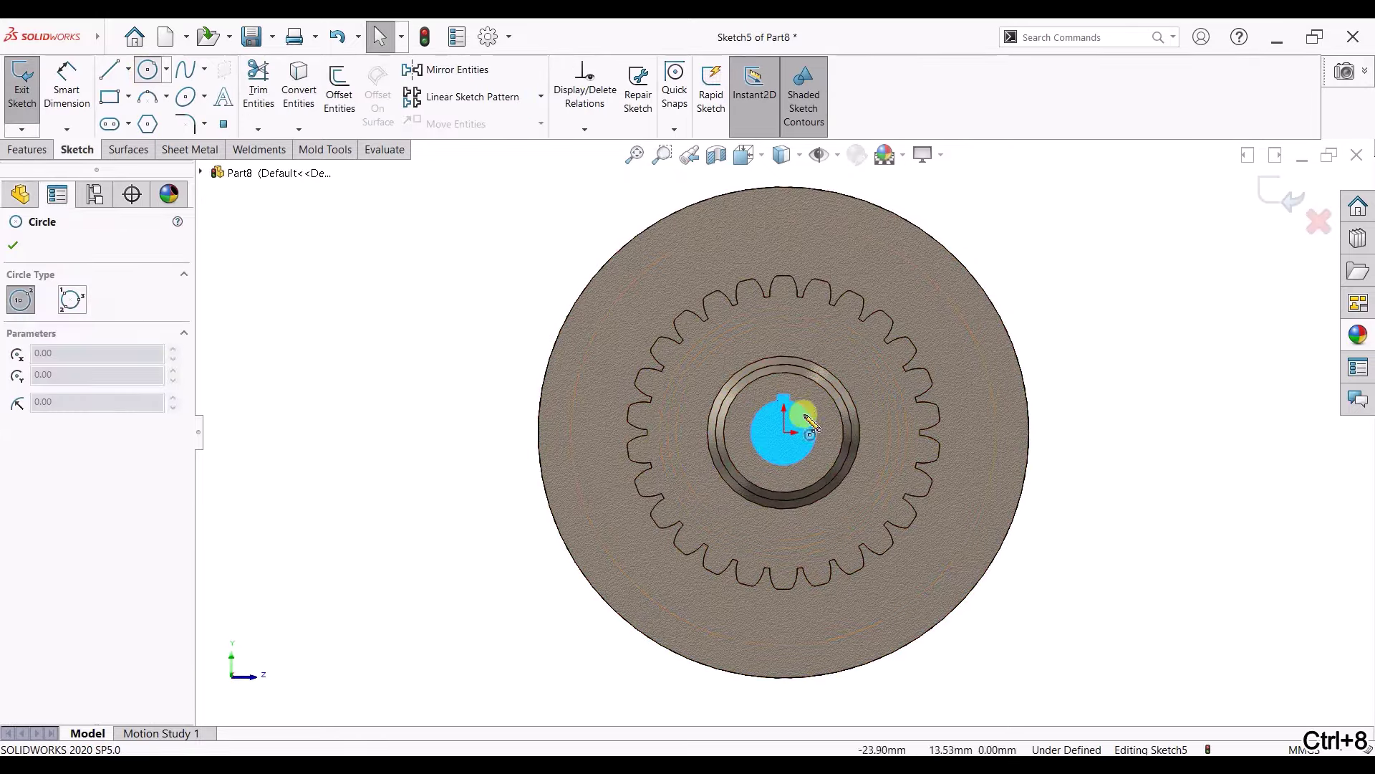
scroll(801, 433, down, 4)
drag(754, 431, 752, 461)
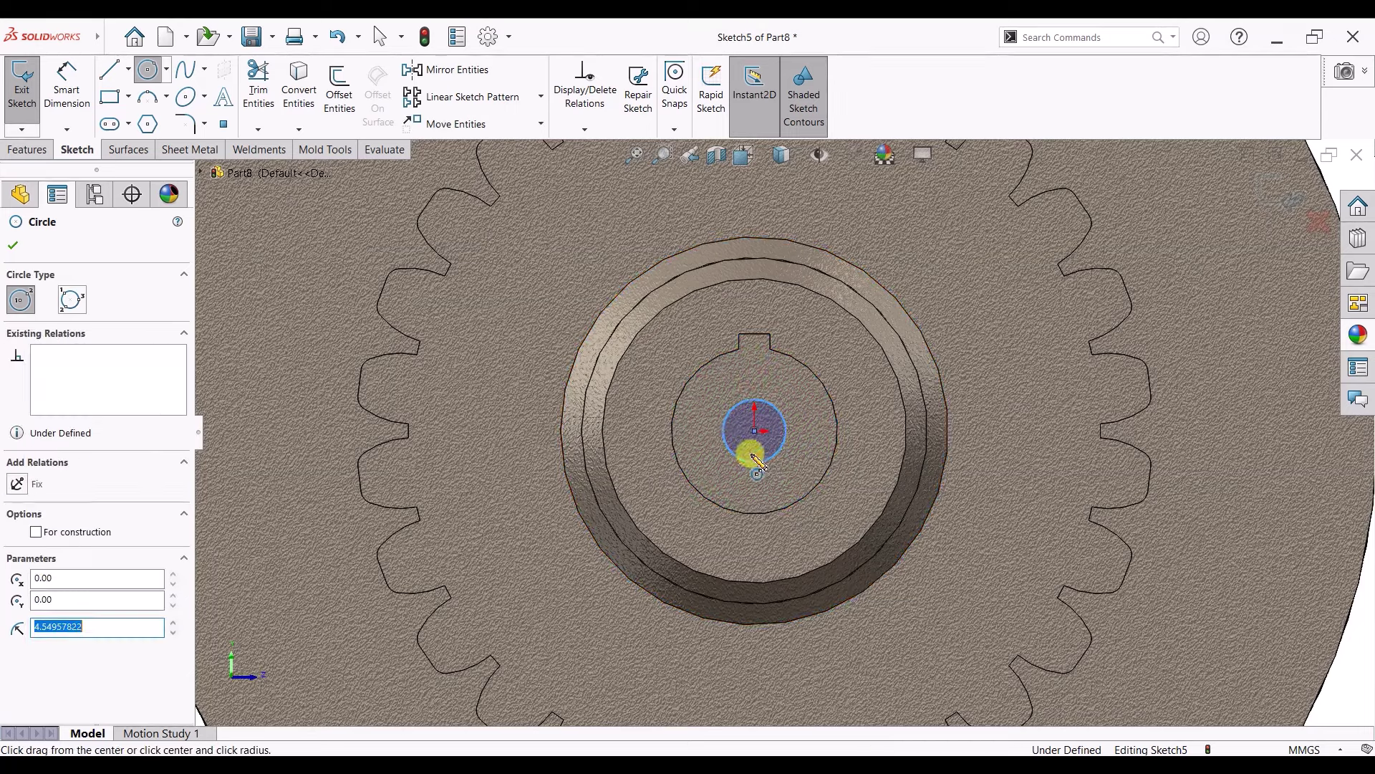
key(Escape)
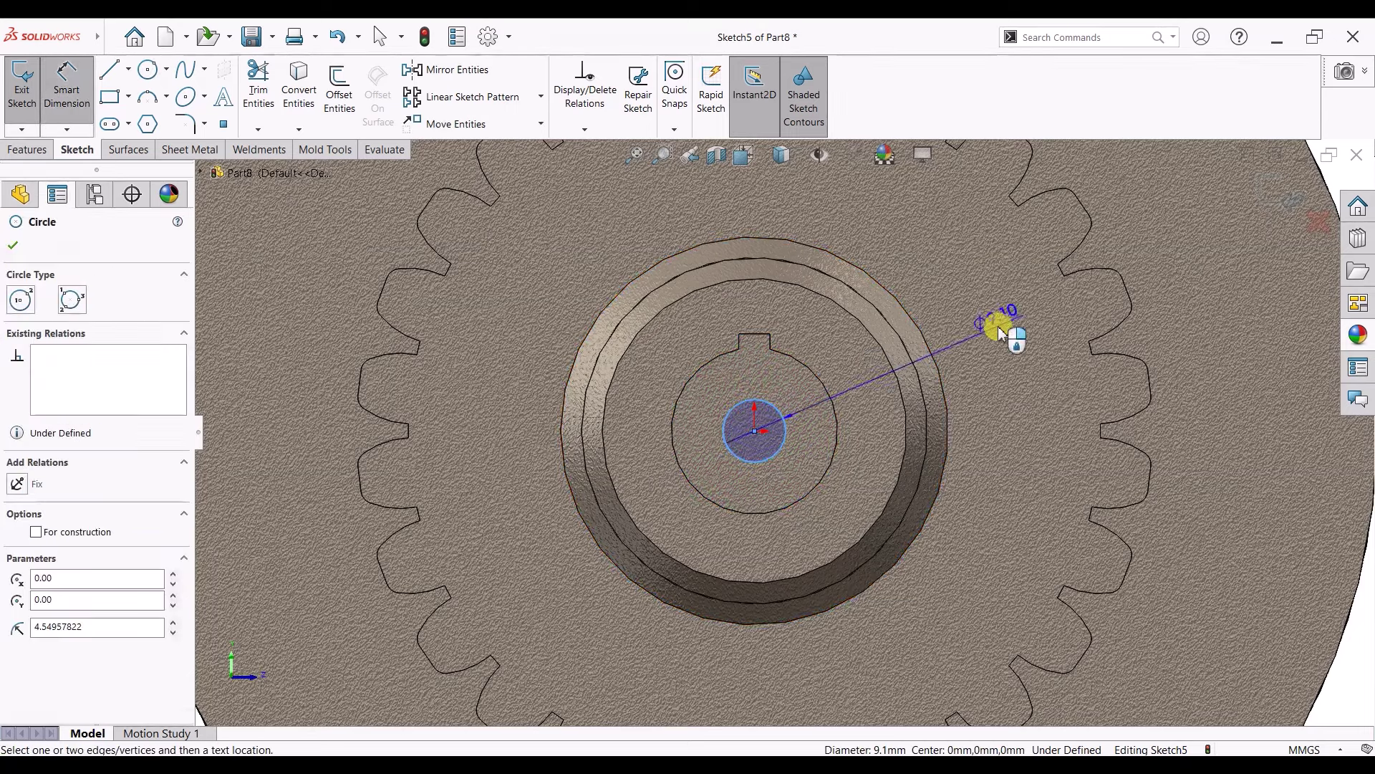
click(992, 324)
text(10)
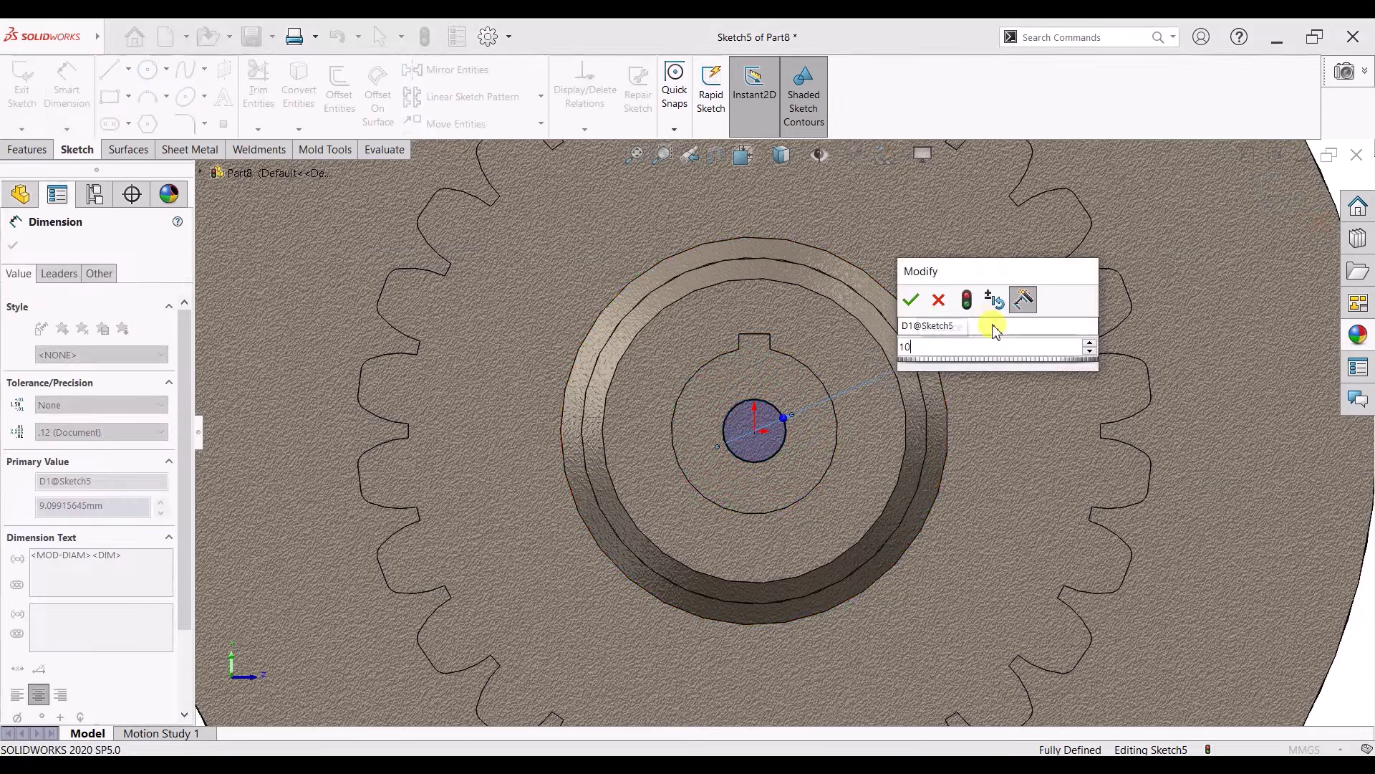
key(Return)
- Cut the circle Through All to bore the part
click(13, 245)
click(40, 152)
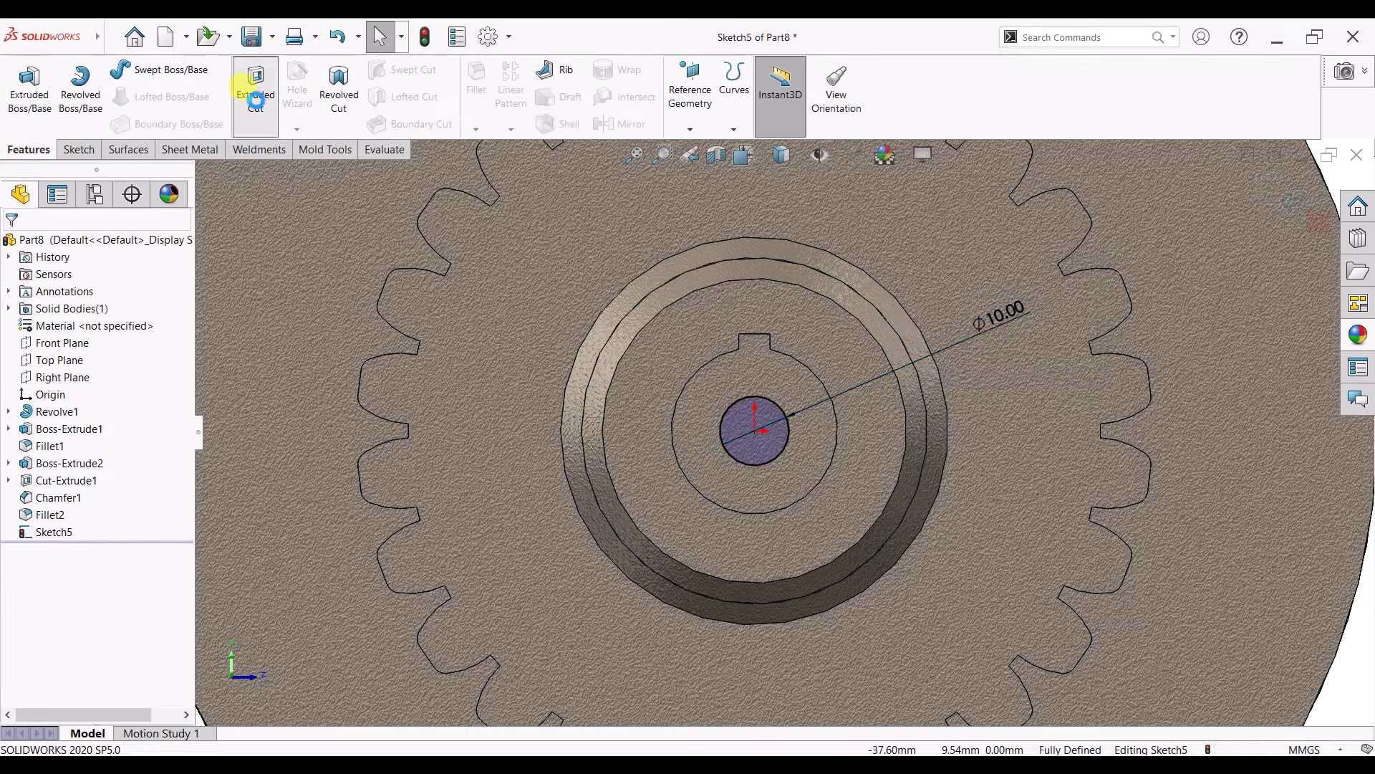
click(85, 353)
click(68, 369)
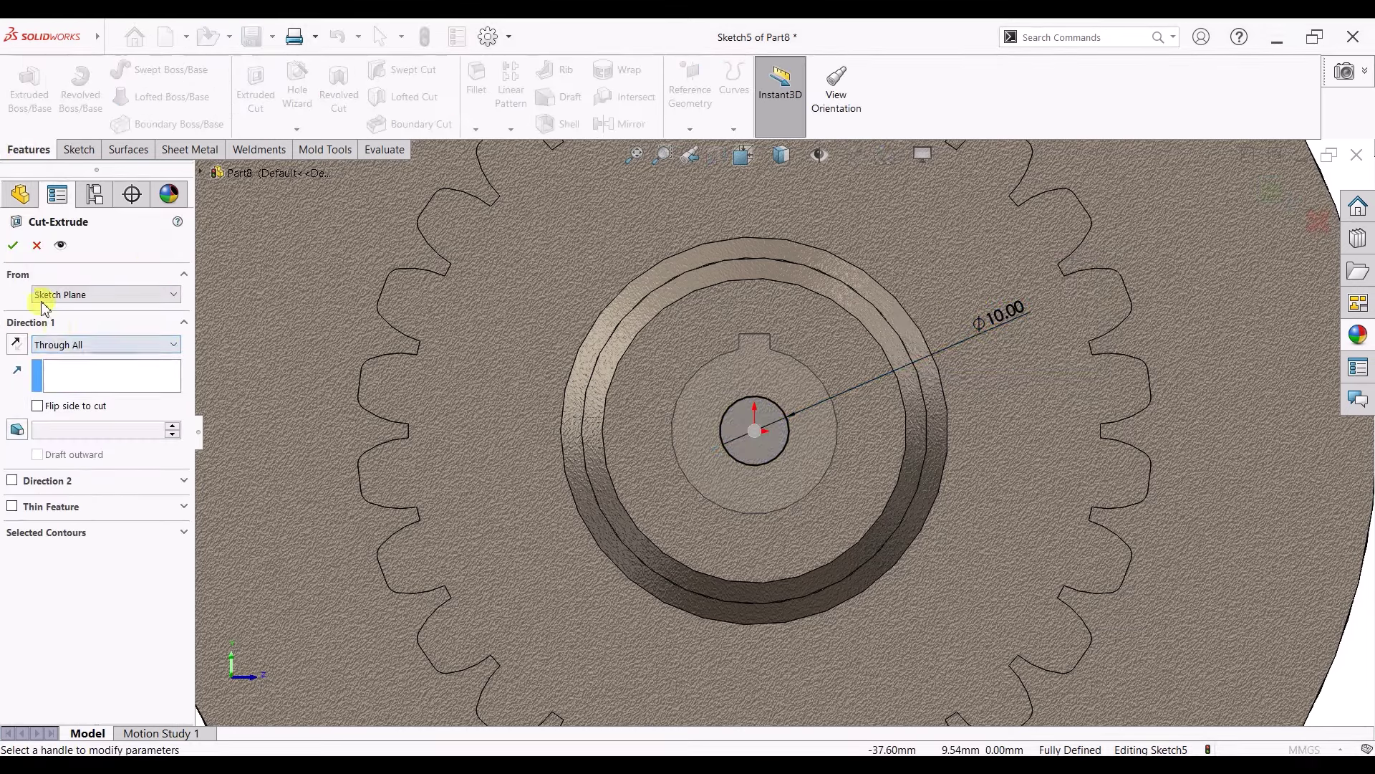
key(Return)
key(f)
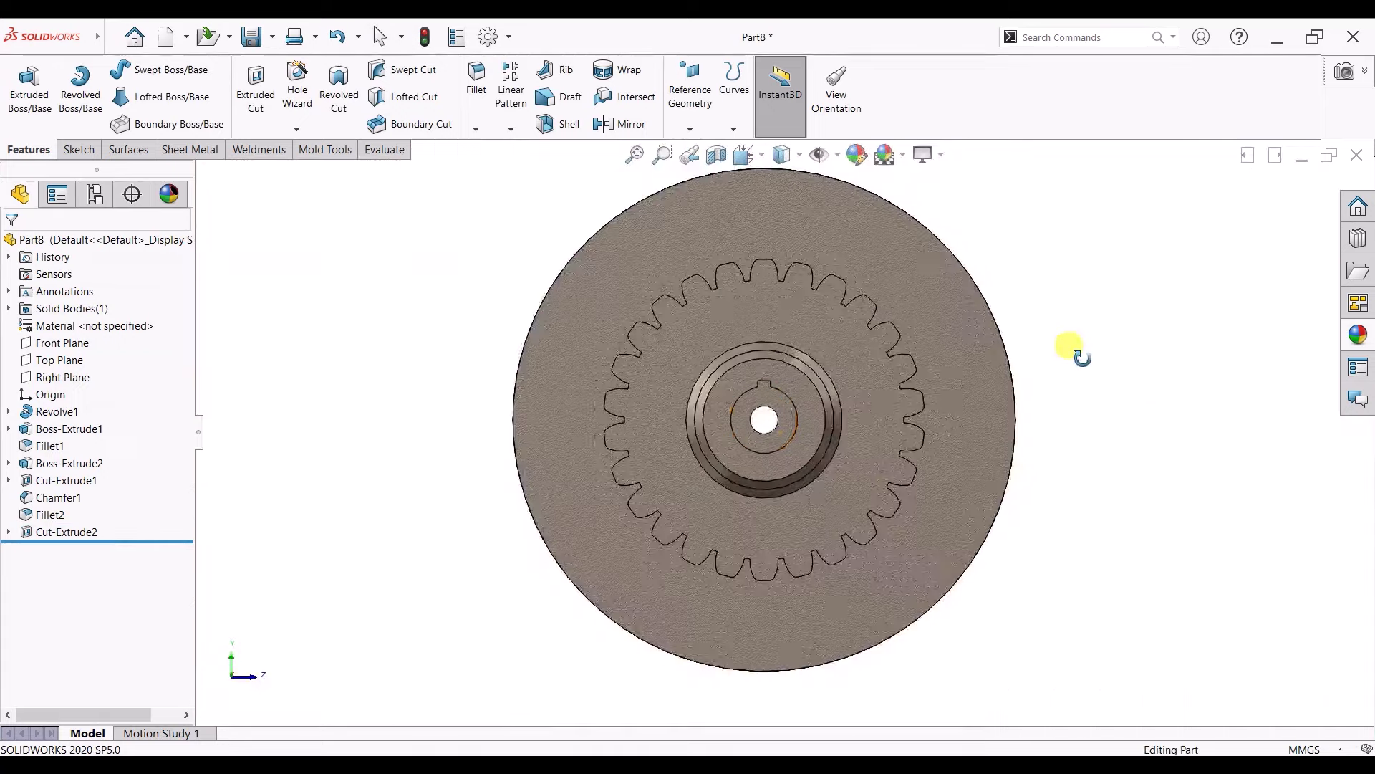
mouse_move(1073, 349)
middle_down()
mouse_move(835, 461)
mouse_move(1022, 452)
mouse_move(1021, 485)
middle_up()
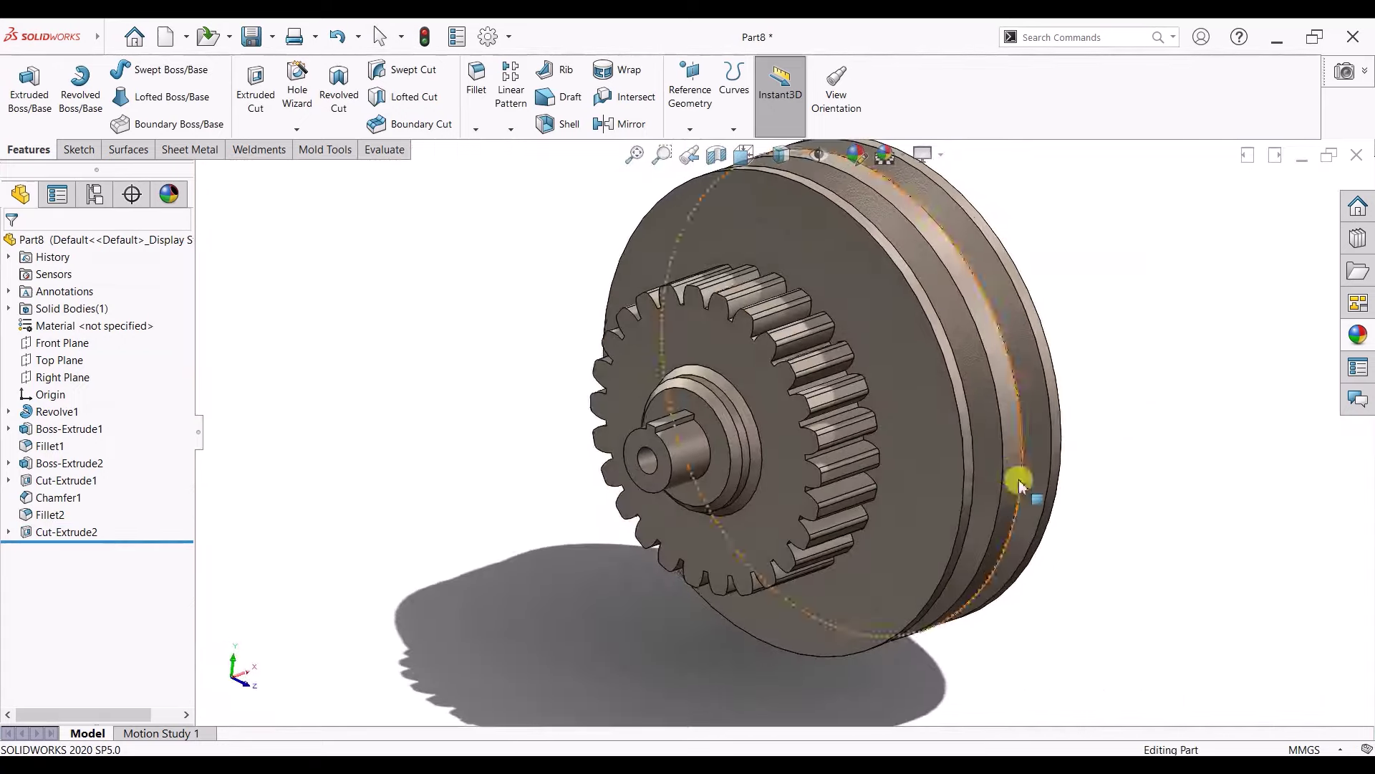
- Orbit to check the bore, then play the Motion Study 1 animation
mouse_move(1001, 399)
middle_down()
mouse_move(961, 390)
mouse_move(869, 470)
mouse_move(1019, 411)
mouse_move(998, 436)
mouse_move(1040, 477)
middle_up()
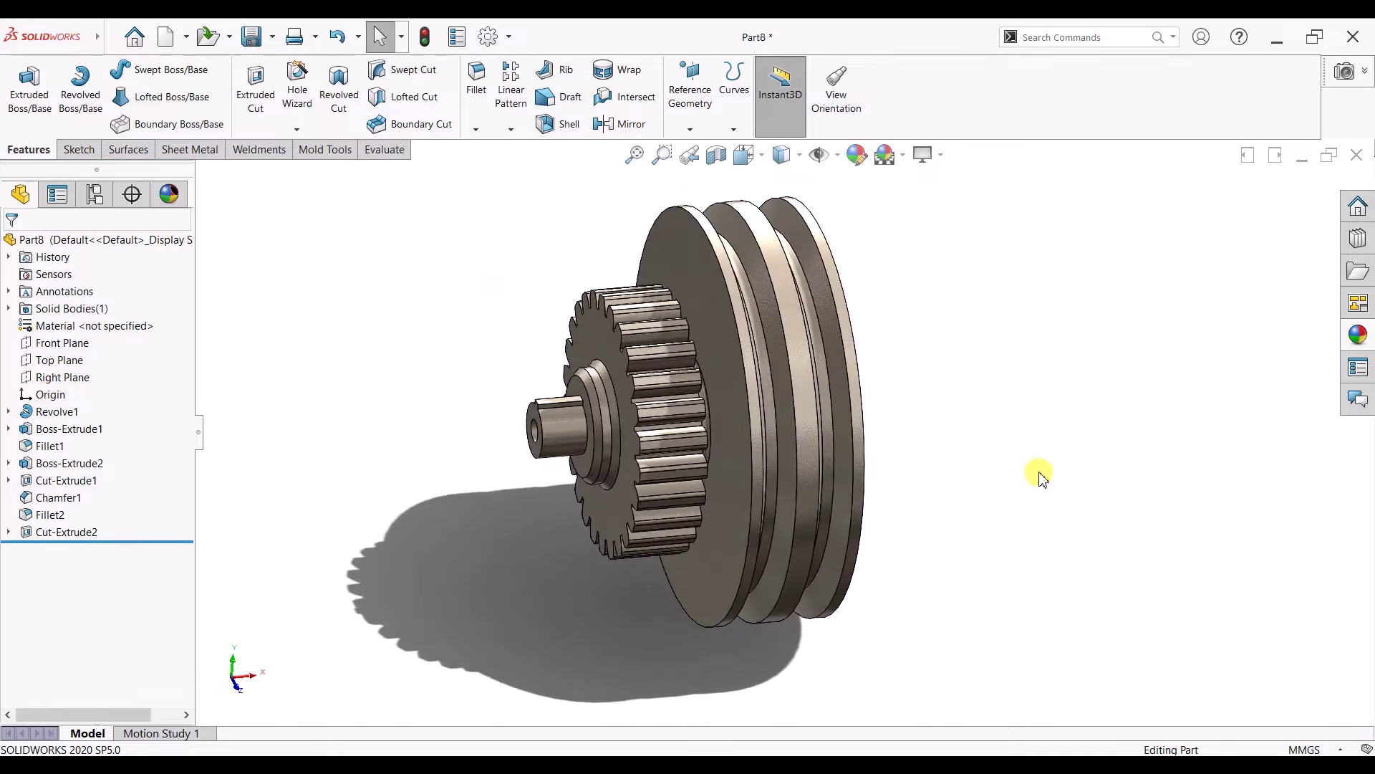
click(161, 733)
click(70, 711)
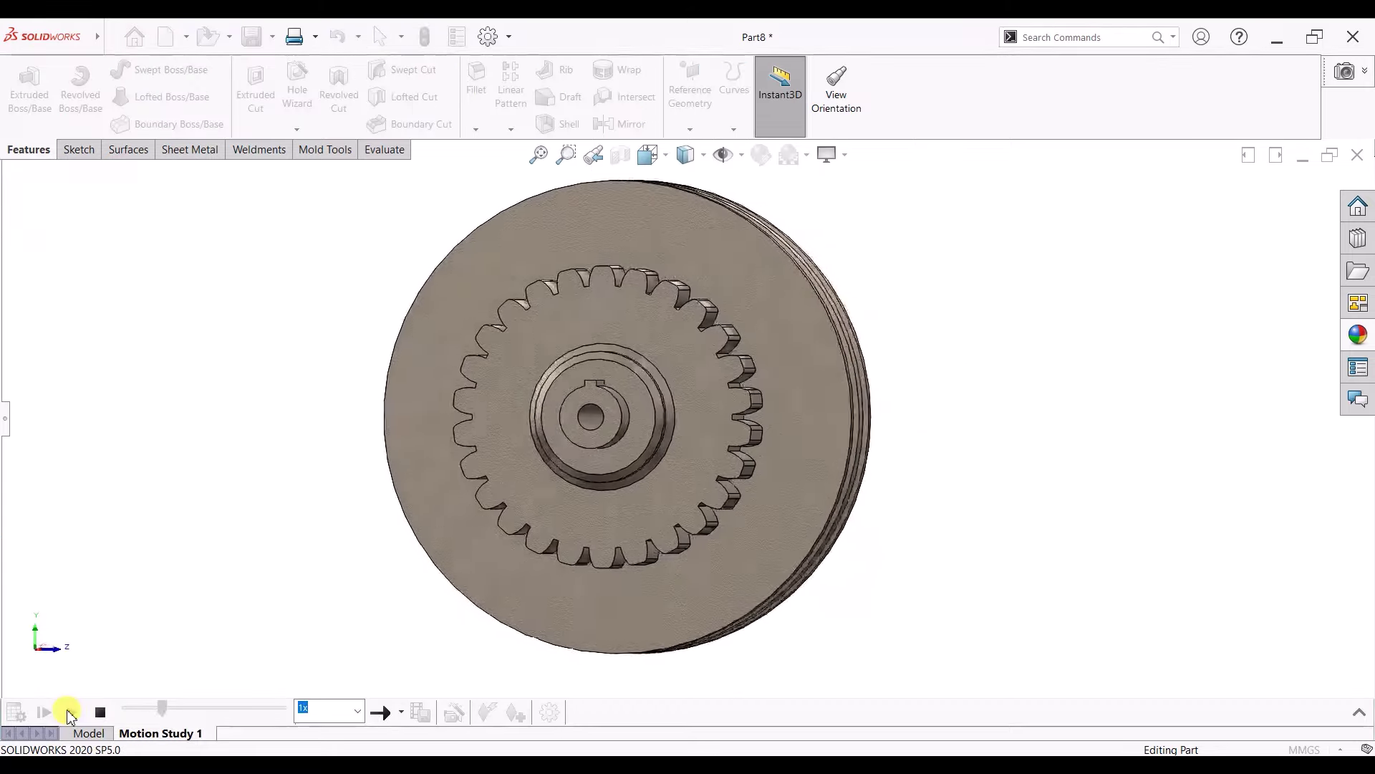